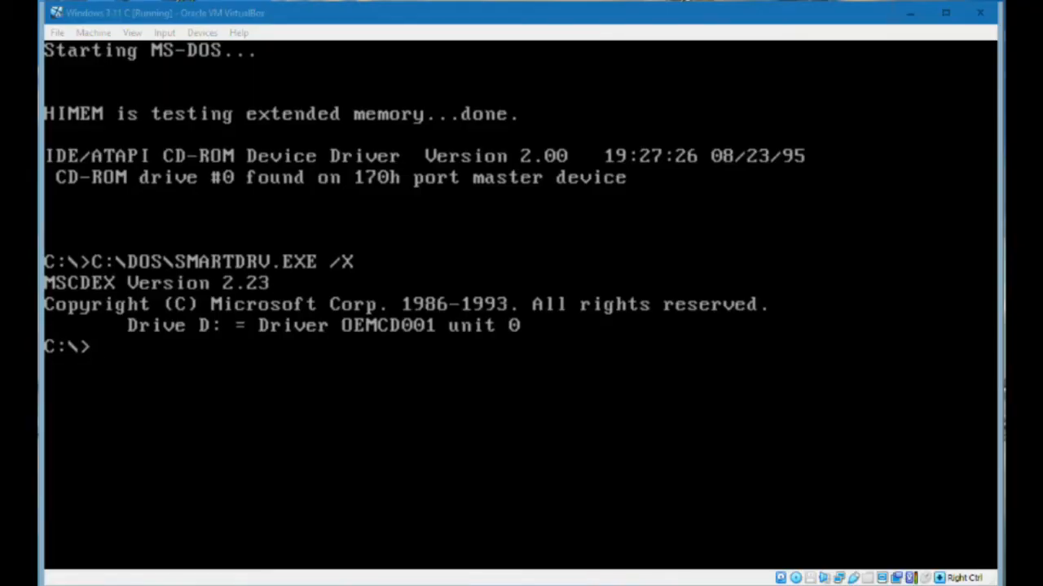
Start Windows 3.11 from the DOS prompt with the win command and reposition the Main group window inside Program Manager
{"action": "key", "text": "alt+Tab"}
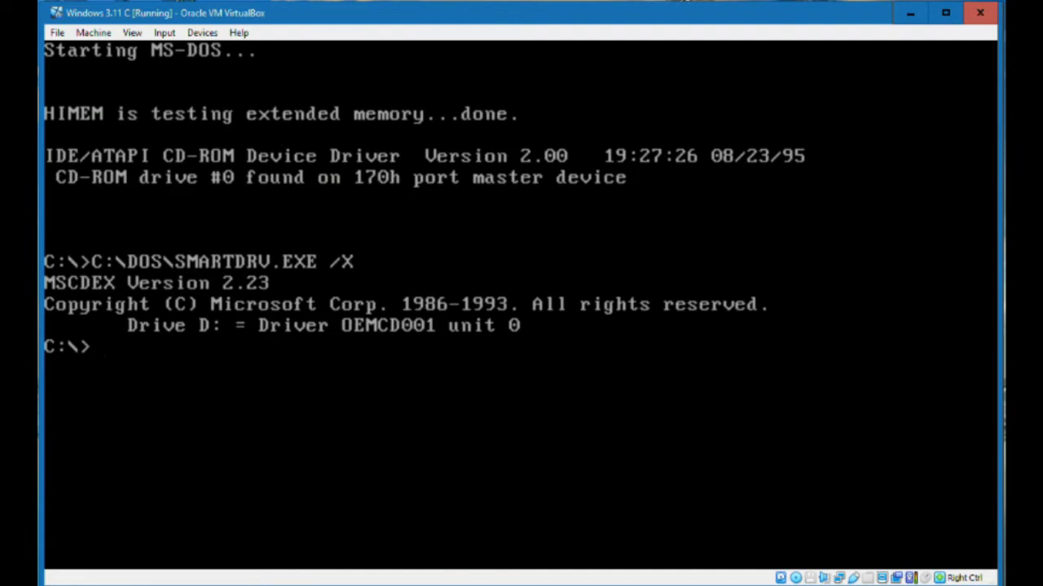
{"action": "type", "text": "win"}
{"action": "key", "text": "Return"}
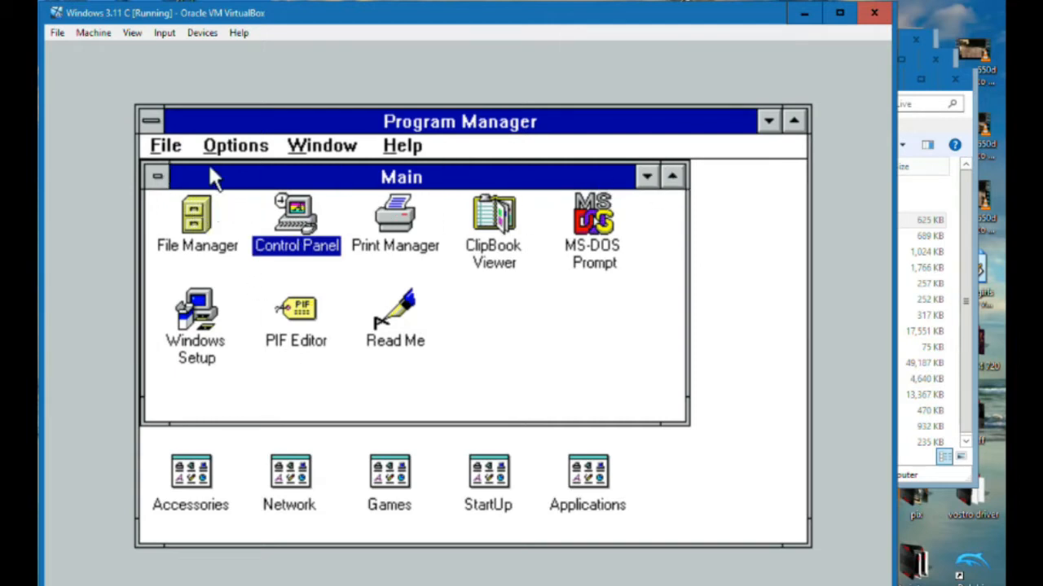
{"action": "left_click_drag", "start_coordinate": [209, 169], "coordinate": [399, 313]}
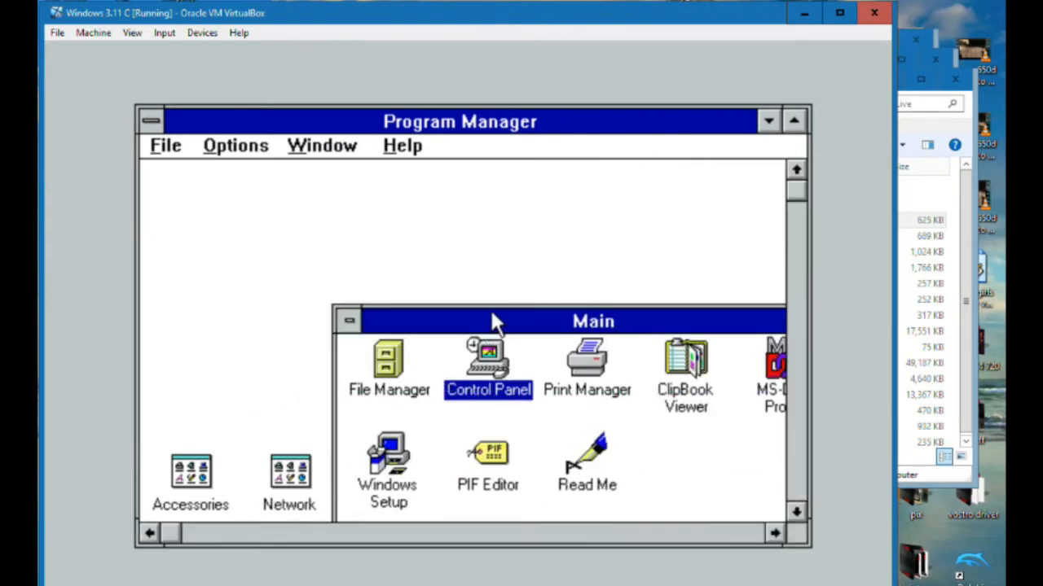
{"action": "left_click_drag", "start_coordinate": [491, 314], "coordinate": [334, 166]}
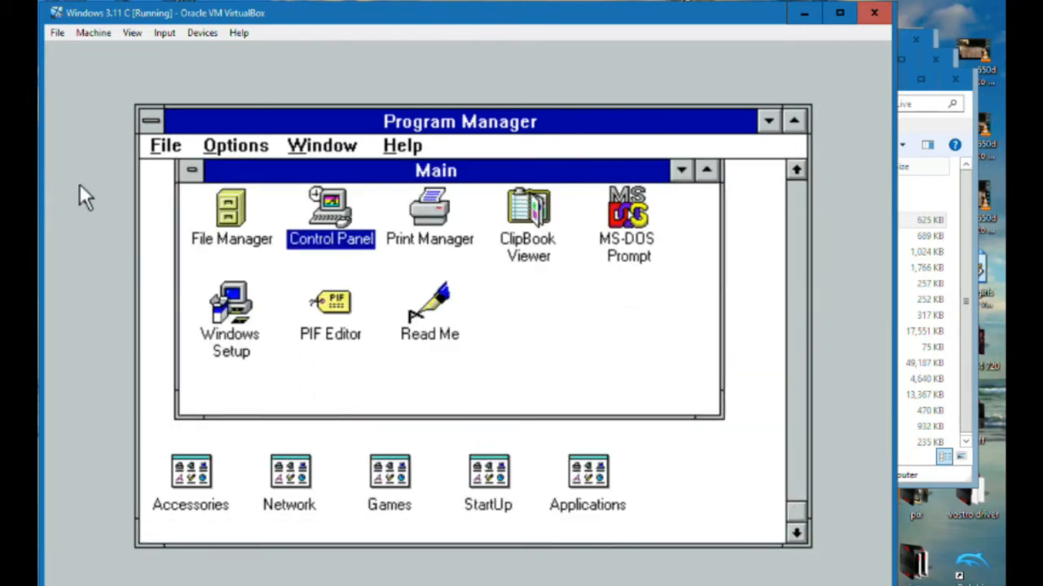
Exit Windows 3.11 from Program Manager and confirm leaving to the DOS prompt
{"action": "left_click", "coordinate": [163, 144]}
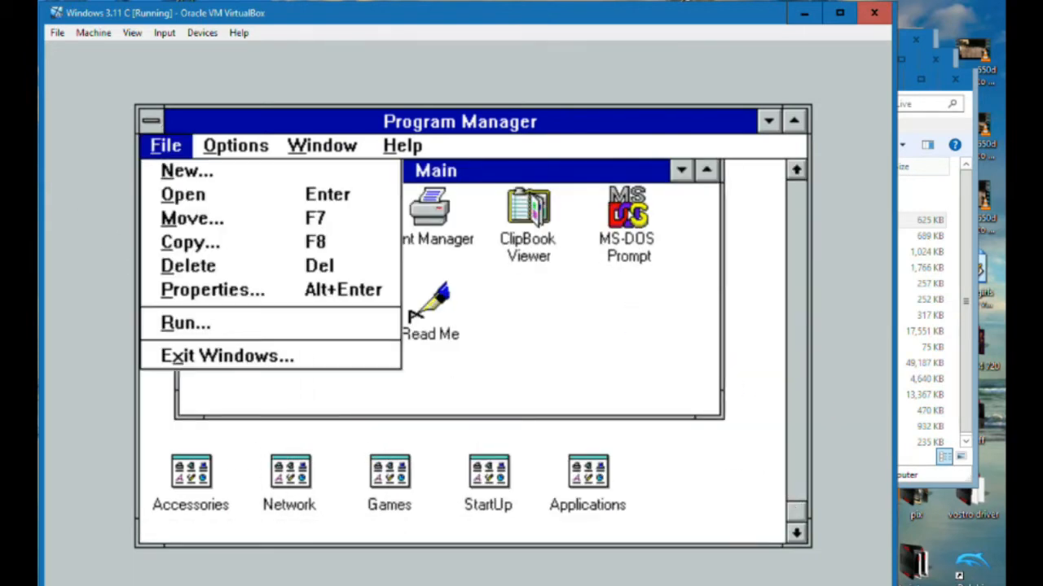
{"action": "left_click", "coordinate": [187, 359]}
{"action": "left_click", "coordinate": [400, 394]}
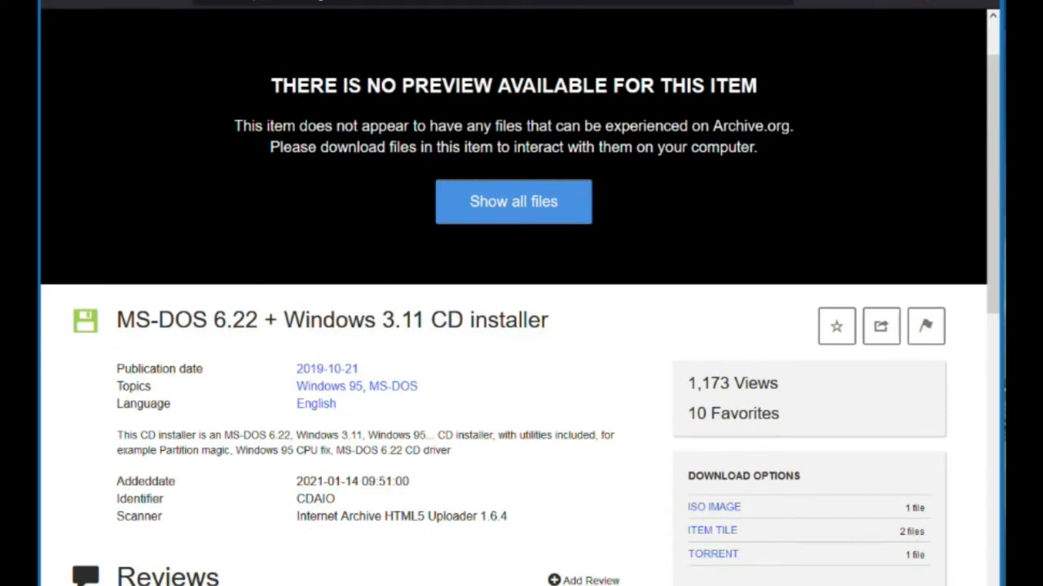
In the web browser, download CDAIO.ISO from the Internet Archive file list of the MS-DOS 6.22 + Windows 3.11 CD installer
{"action": "key", "text": "ctrl+t"}
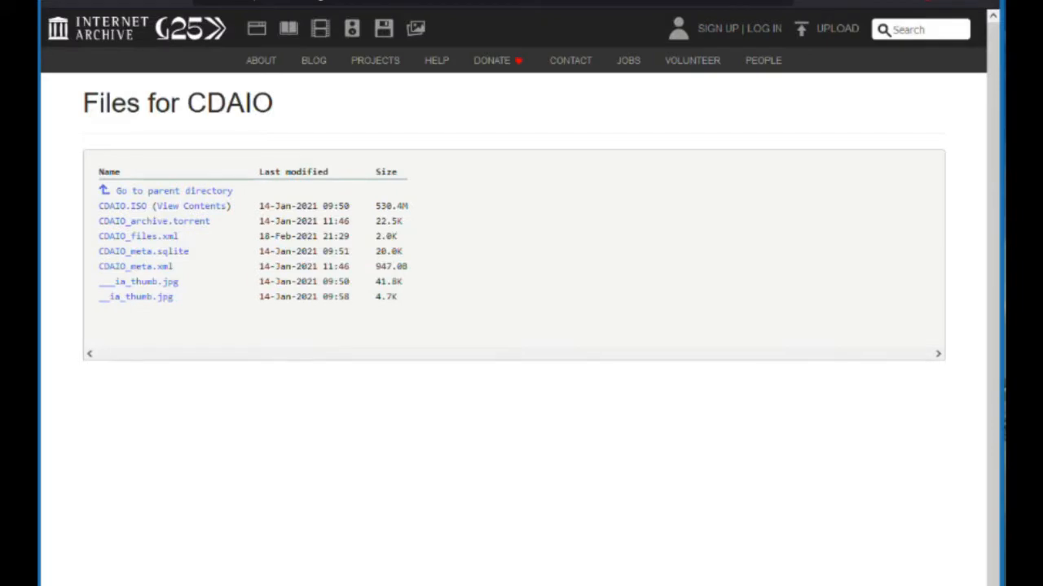
{"action": "left_click", "coordinate": [122, 206]}
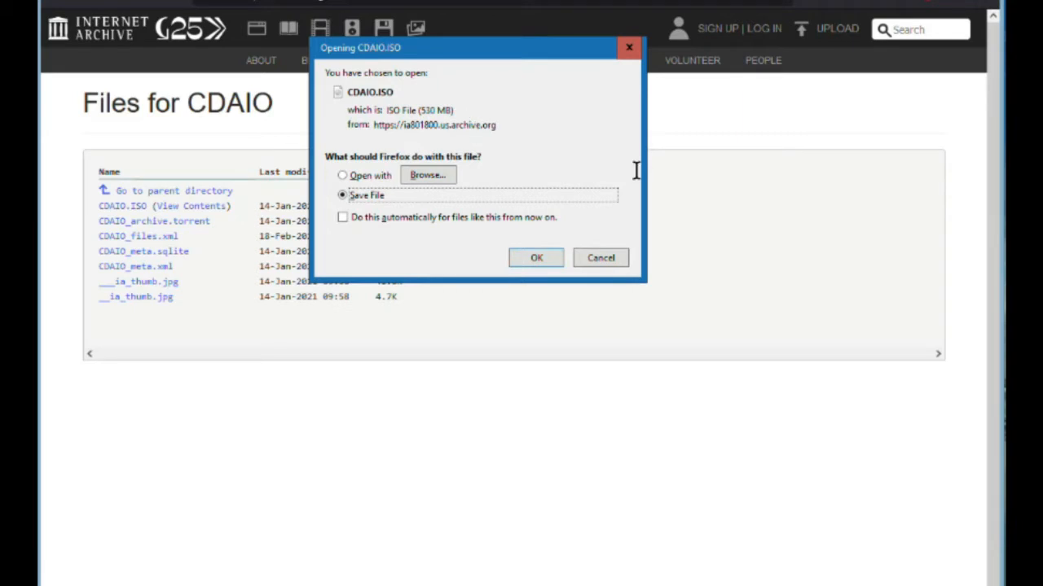
{"action": "key", "text": "Return"}
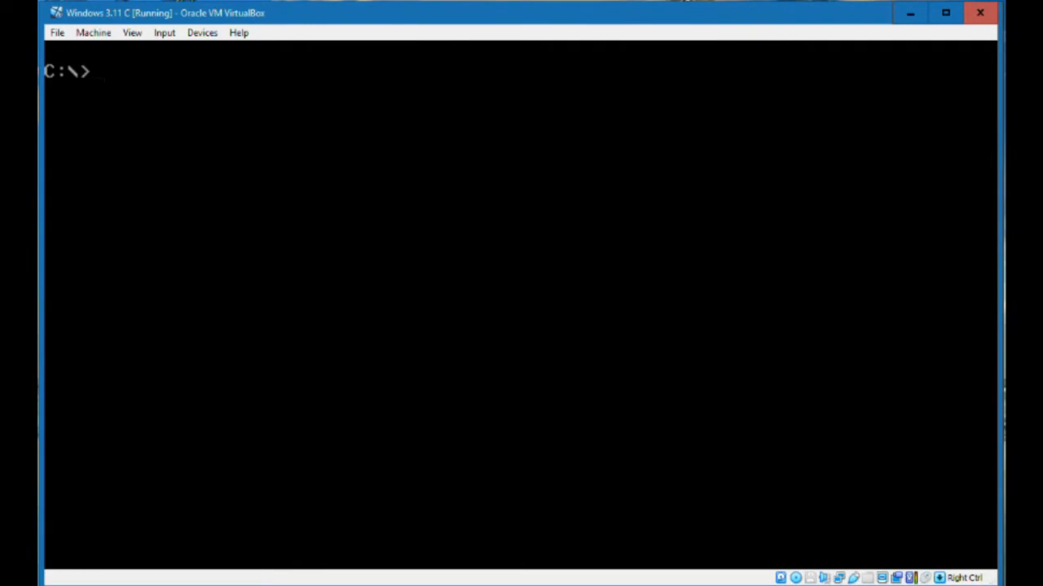
Close the running Windows 3.11 C virtual machine by powering it off
{"action": "left_click", "coordinate": [57, 33]}
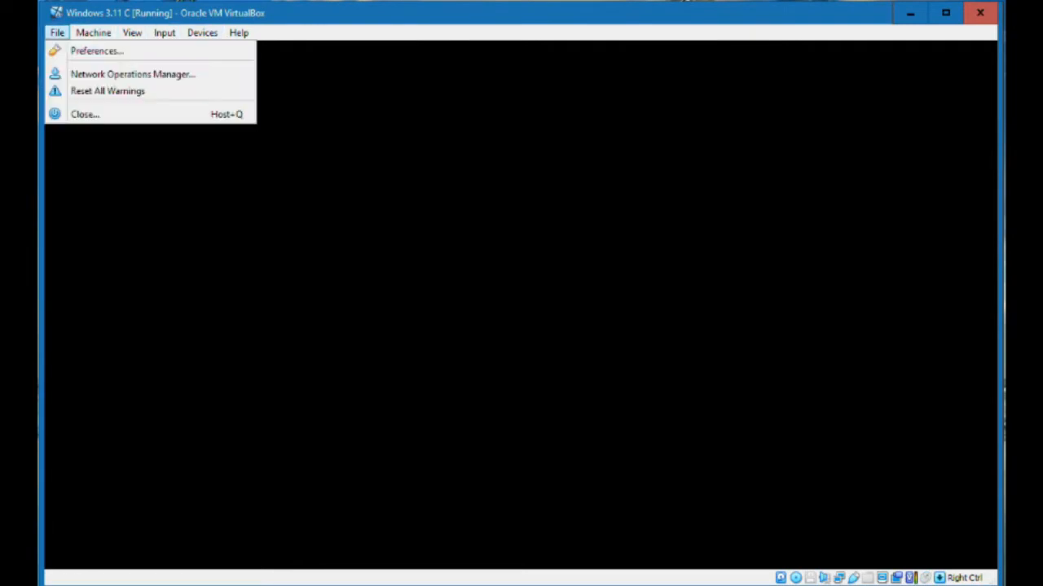
{"action": "left_click", "coordinate": [85, 114]}
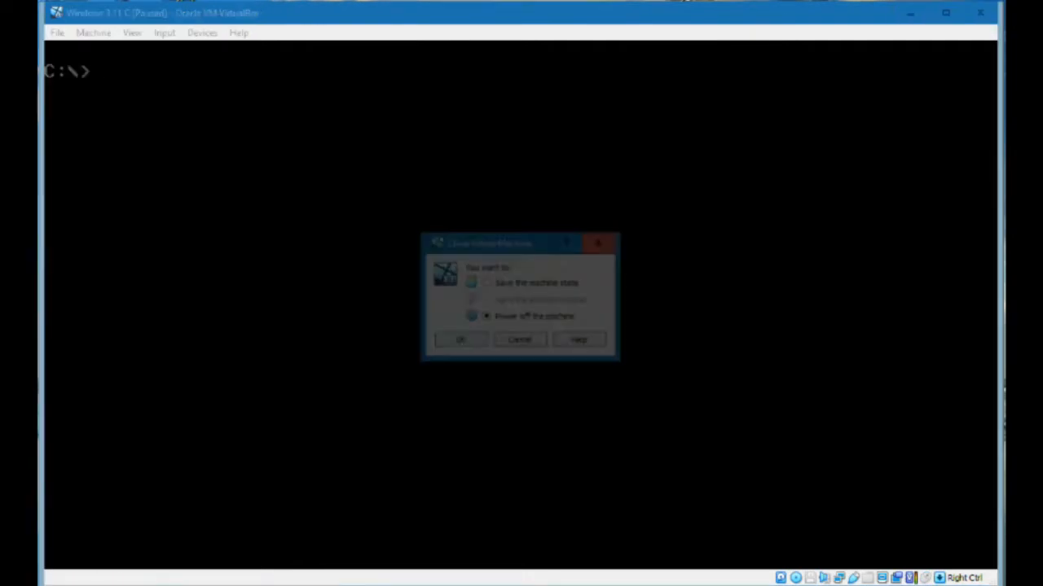
{"action": "key", "text": "Return"}
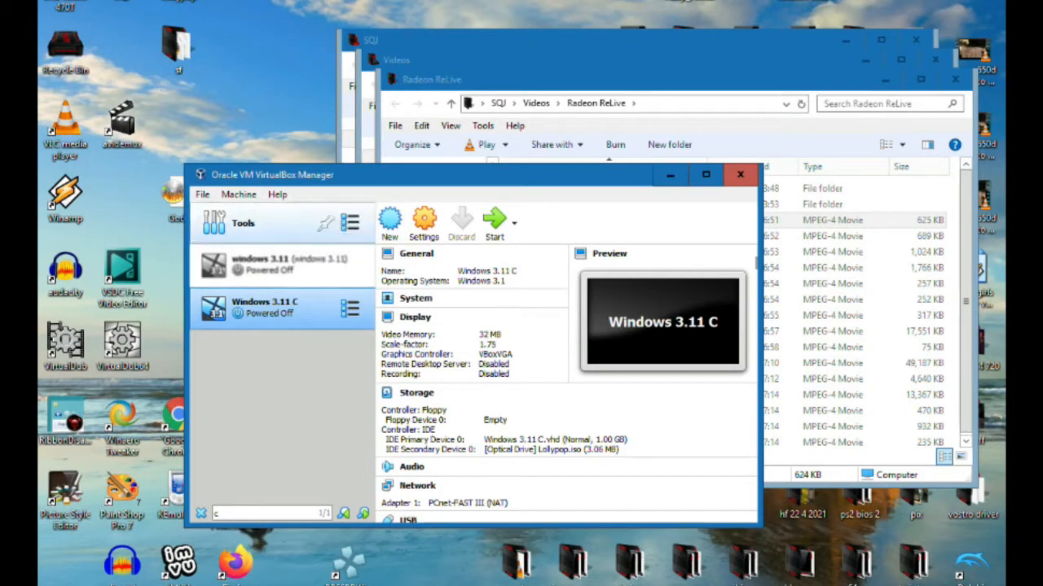
Set up a new virtual machine named "Windows 3.11 D" with version Windows 3.1 and the recommended 32 MB of memory
{"action": "left_click", "coordinate": [239, 193]}
{"action": "left_click", "coordinate": [253, 212]}
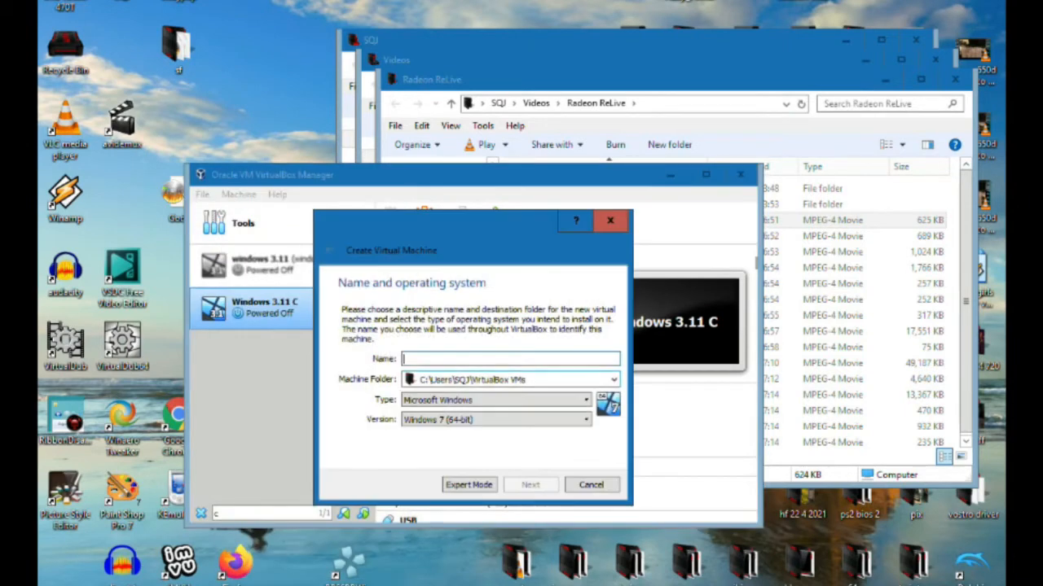
{"action": "type", "text": "Windows 3"}
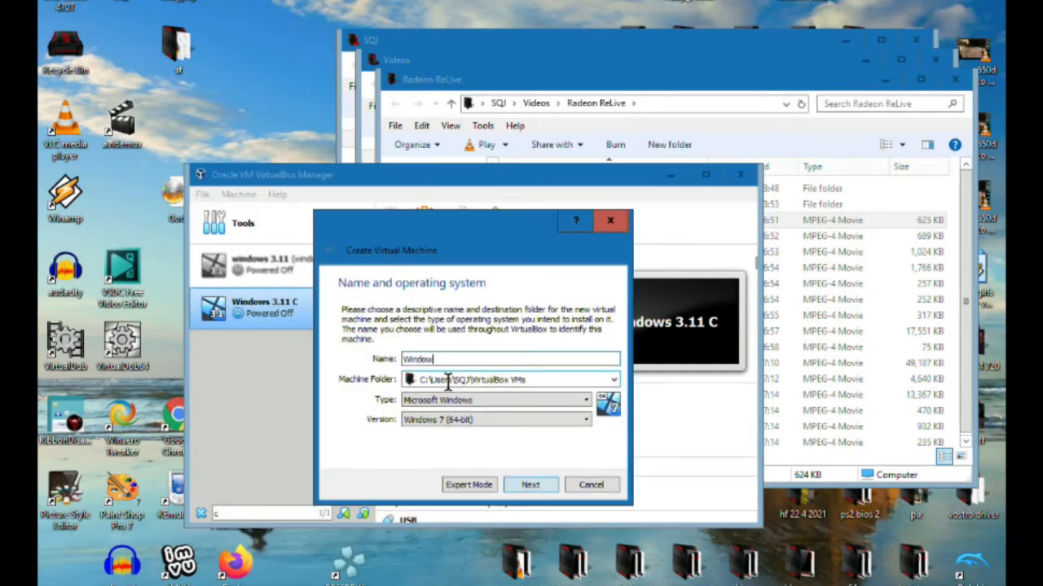
{"action": "type", "text": ".11 D"}
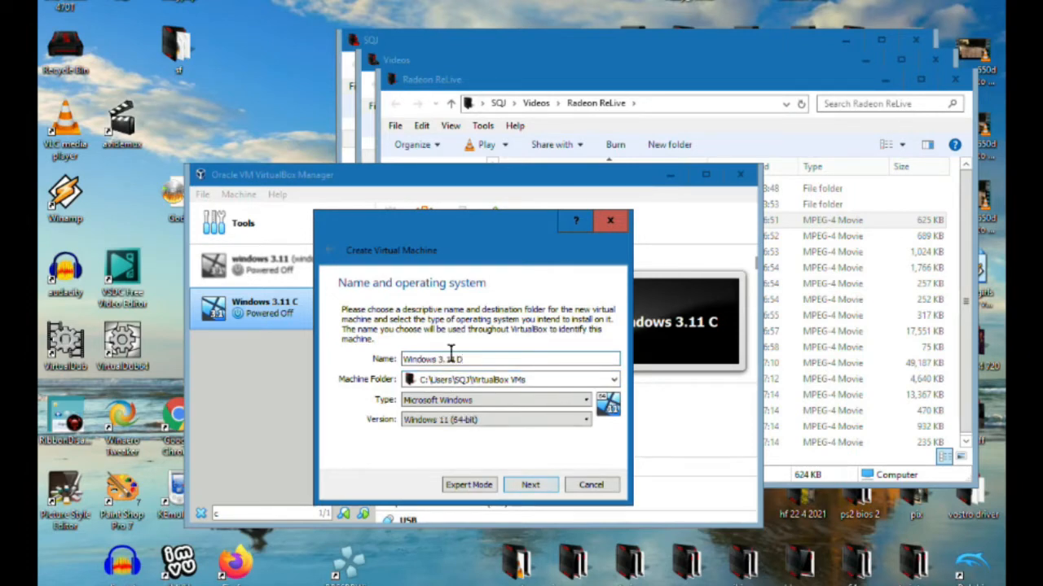
{"action": "left_click", "coordinate": [496, 420]}
{"action": "scroll", "coordinate": [489, 456], "scroll_direction": "up", "scroll_amount": 10}
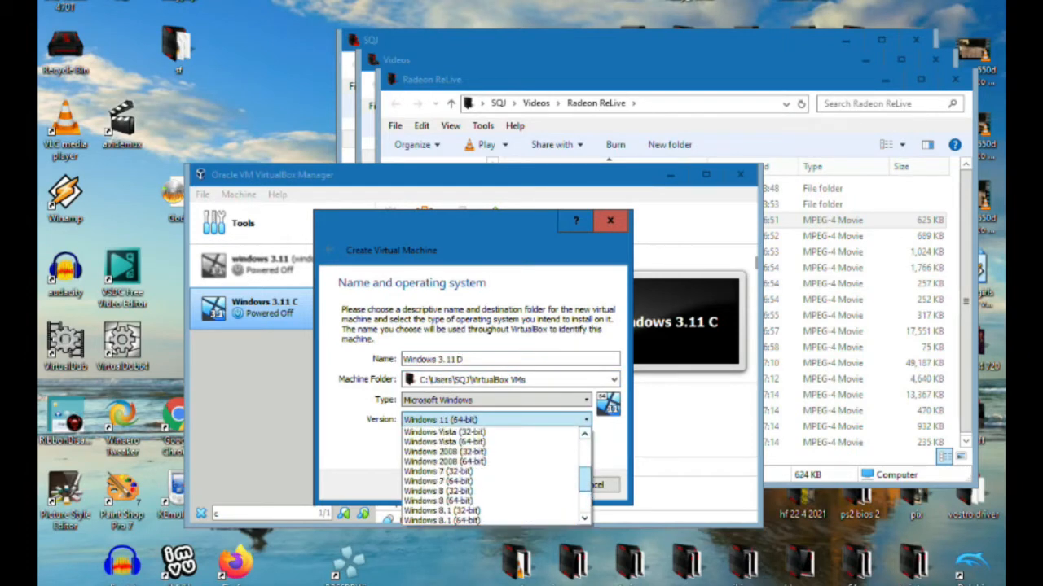
{"action": "left_click", "coordinate": [440, 433]}
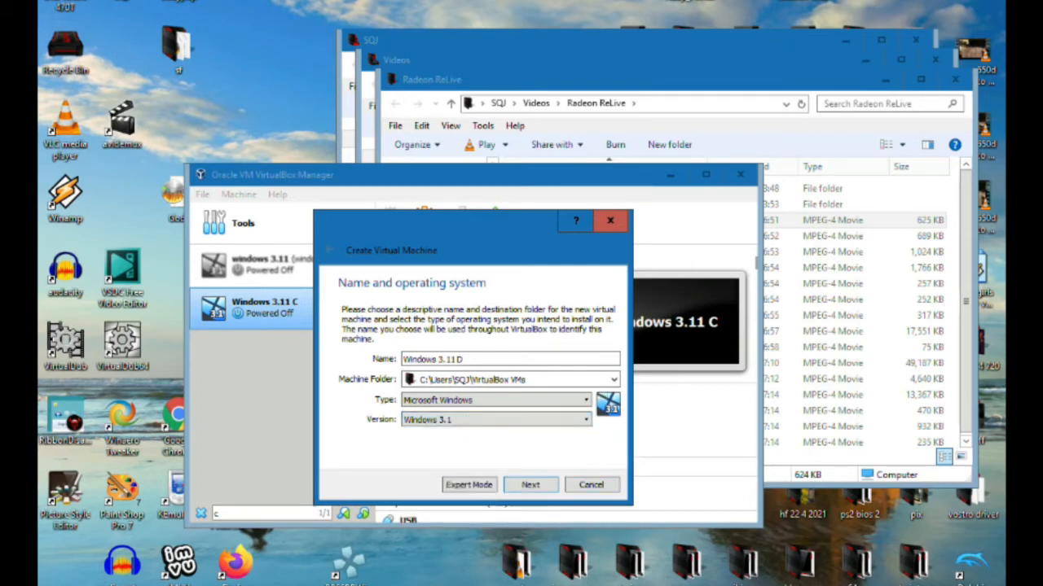
{"action": "key", "text": "Return"}
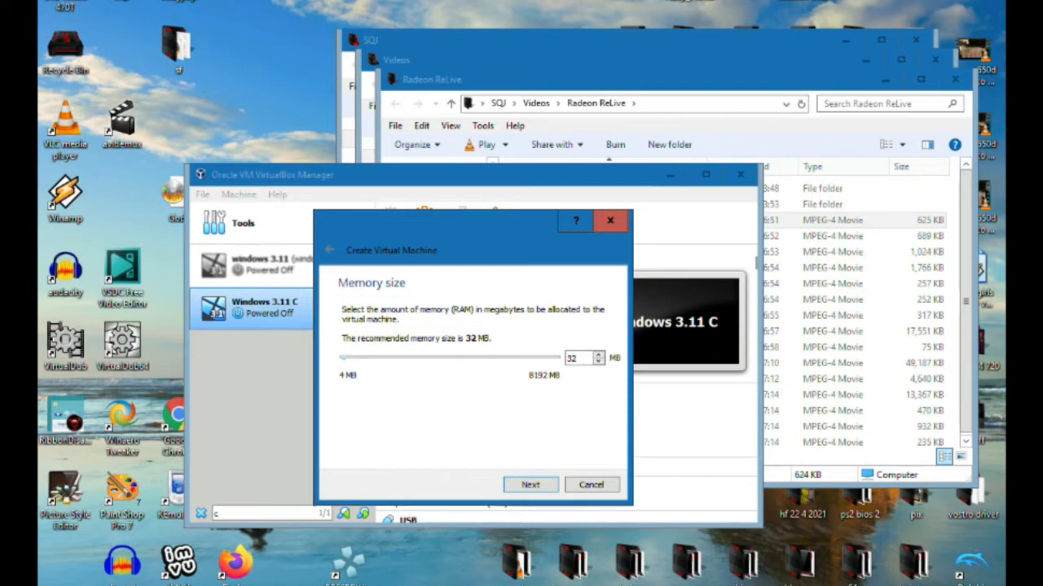
{"action": "key", "text": "Return"}
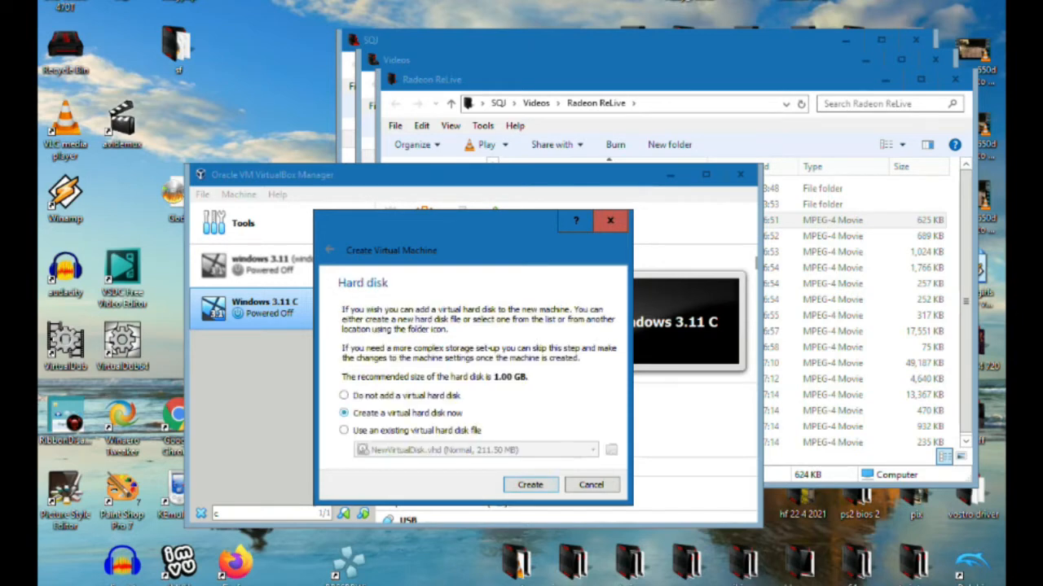
Create a fixed-size VHD virtual hard disk of 1.00 GB for the Windows 3.11 D machine
{"action": "key", "text": "Return"}
{"action": "left_click", "coordinate": [338, 340]}
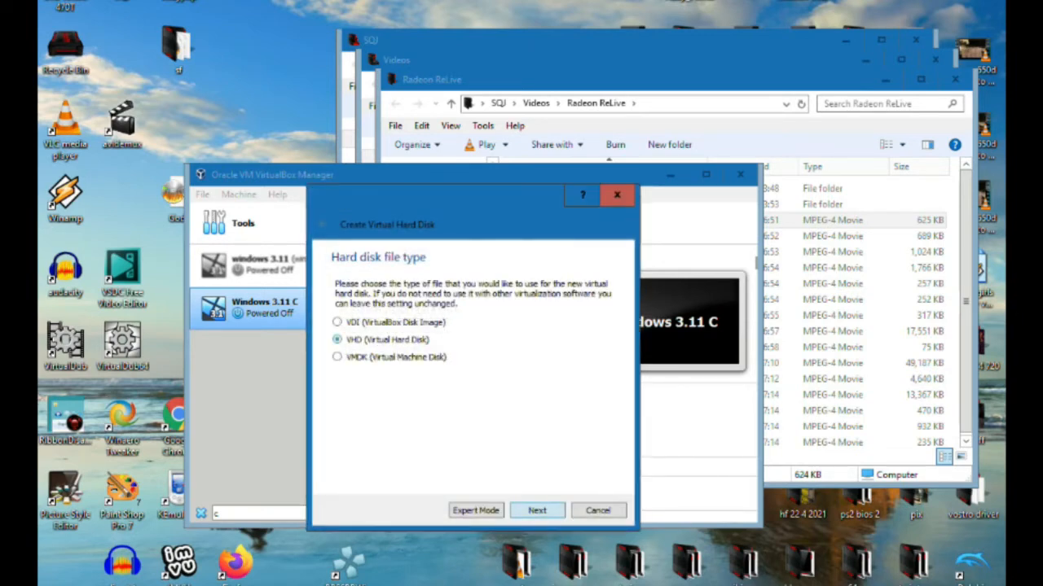
{"action": "key", "text": "Return"}
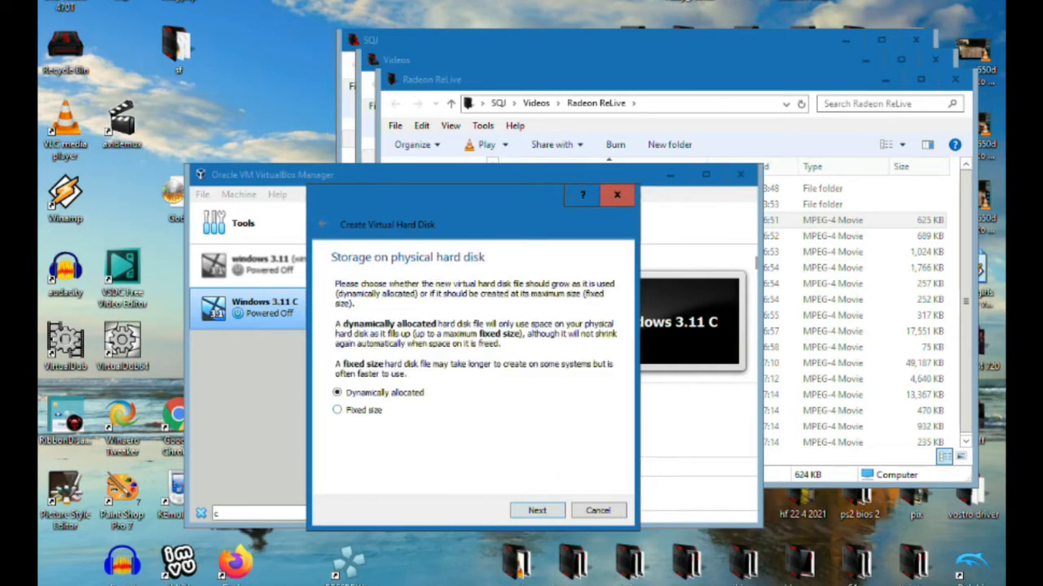
{"action": "left_click", "coordinate": [337, 410]}
{"action": "left_click", "coordinate": [536, 511]}
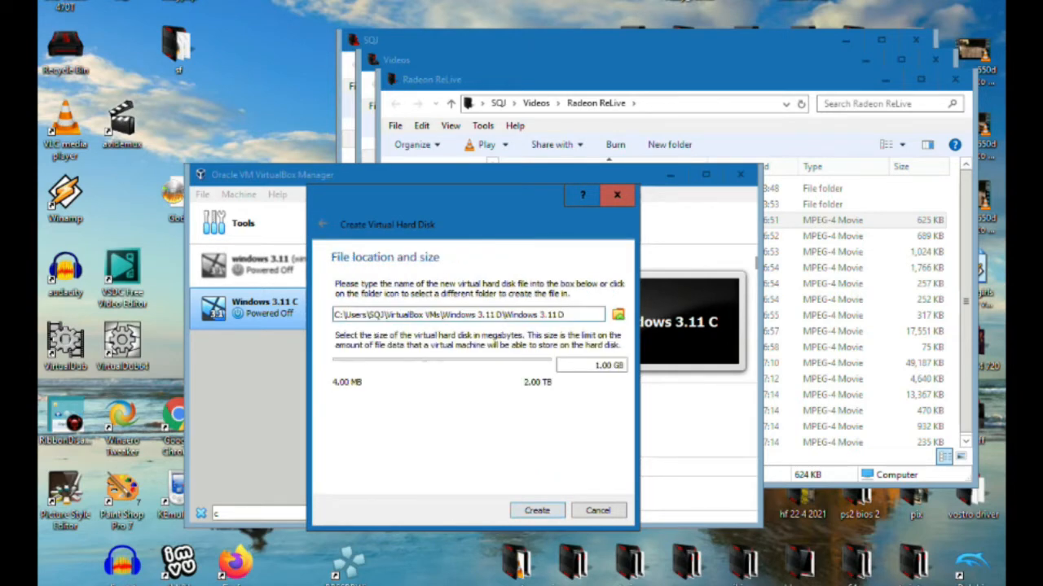
{"action": "key", "text": "Return"}
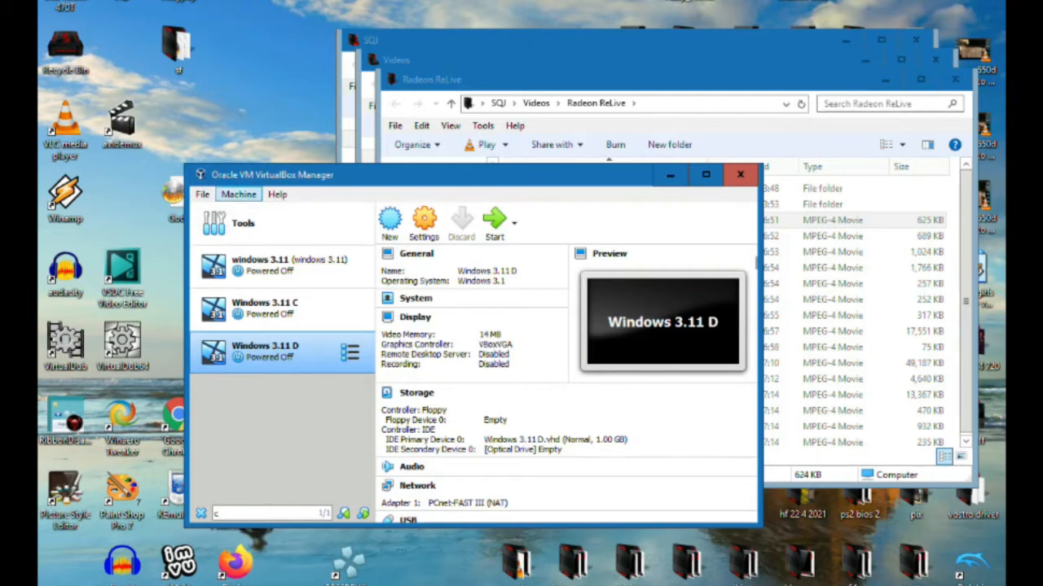
Set the video memory of the Windows 3.11 D machine to 32 MB
{"action": "left_click", "coordinate": [424, 221]}
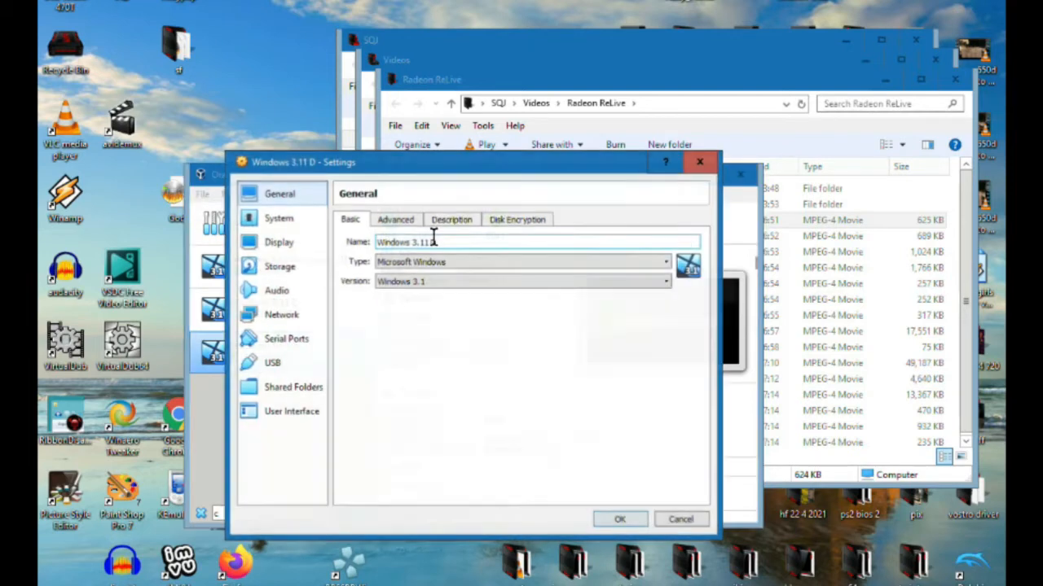
{"action": "left_click", "coordinate": [278, 242]}
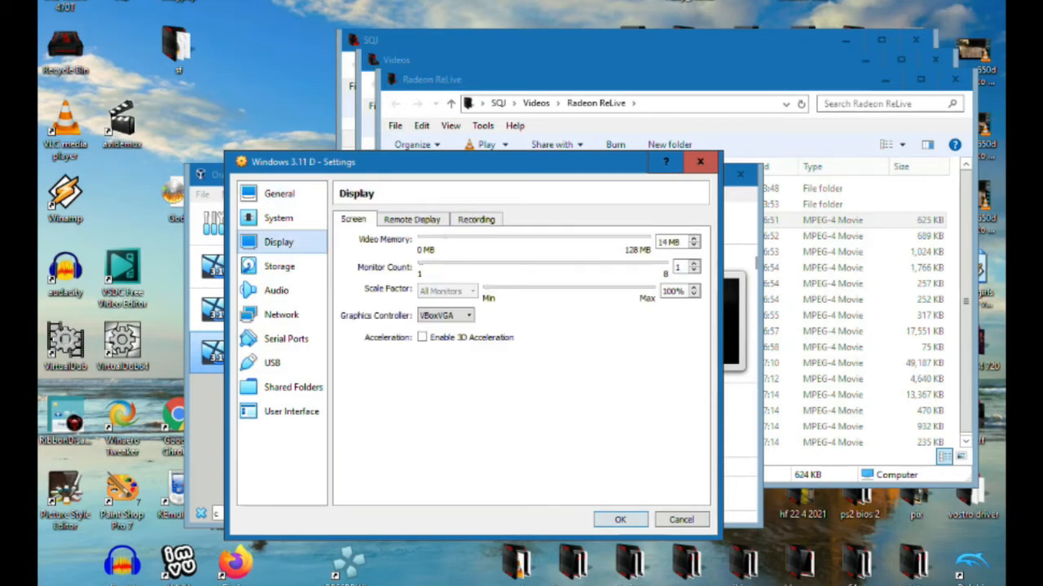
{"action": "left_click_drag", "start_coordinate": [444, 238], "coordinate": [467, 238]}
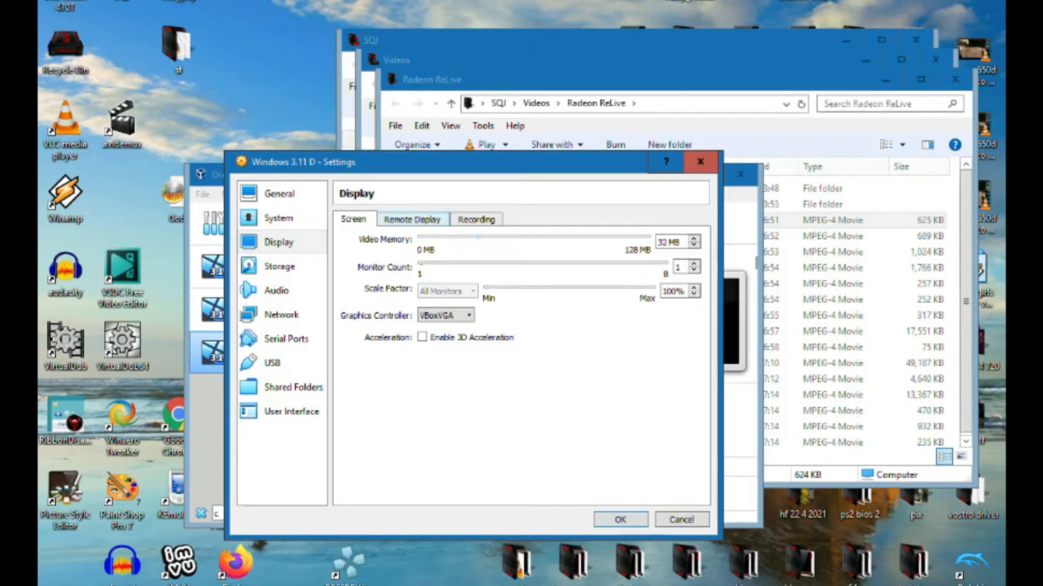
Examine the machine's storage, audio, network, serial port, USB, shared folder and user interface settings
{"action": "left_click", "coordinate": [280, 266]}
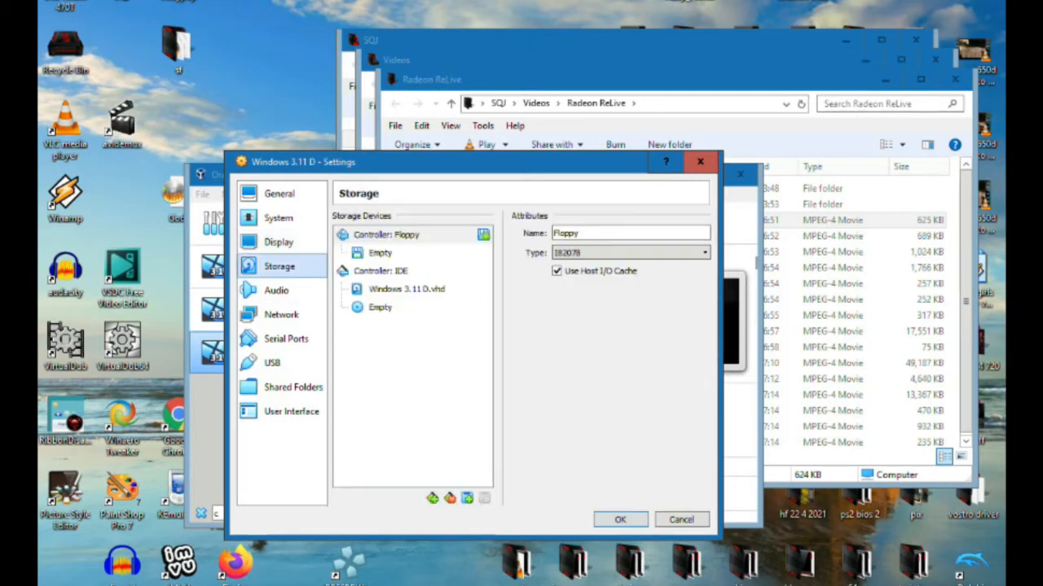
{"action": "left_click", "coordinate": [279, 290]}
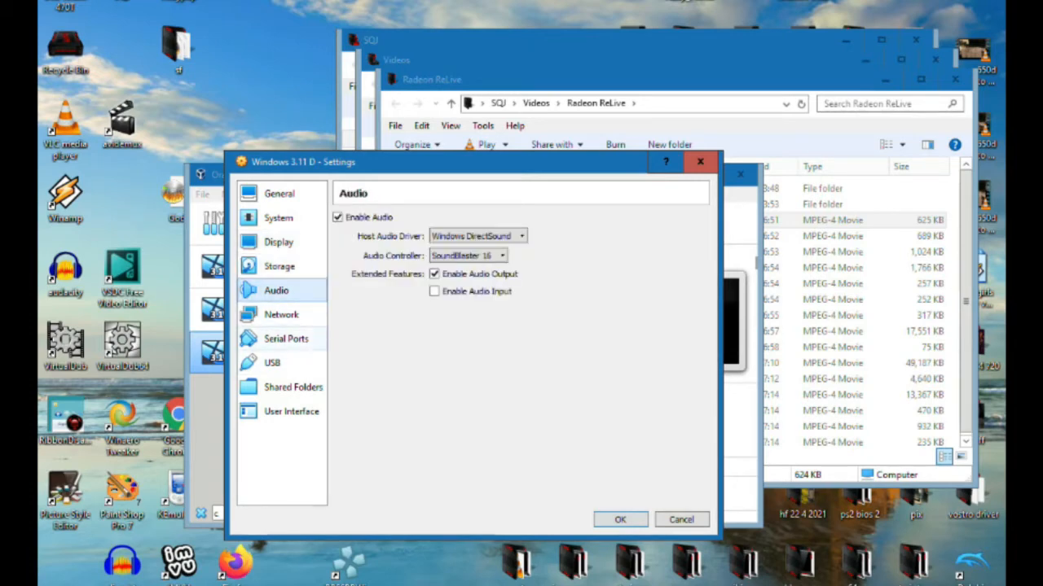
{"action": "left_click", "coordinate": [282, 315]}
{"action": "left_click", "coordinate": [285, 339]}
{"action": "left_click", "coordinate": [272, 363]}
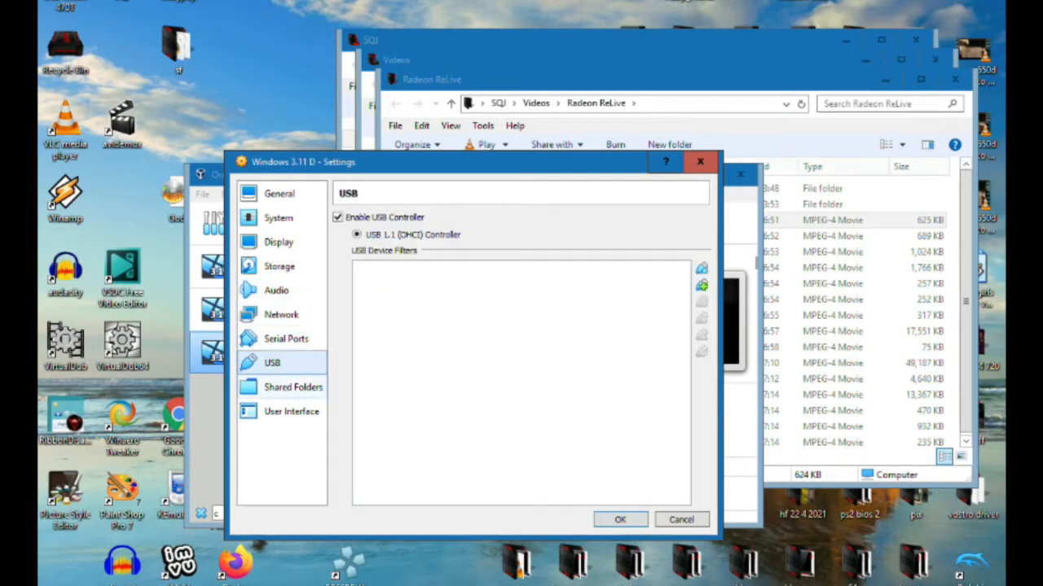
{"action": "left_click", "coordinate": [291, 388]}
{"action": "left_click", "coordinate": [292, 411]}
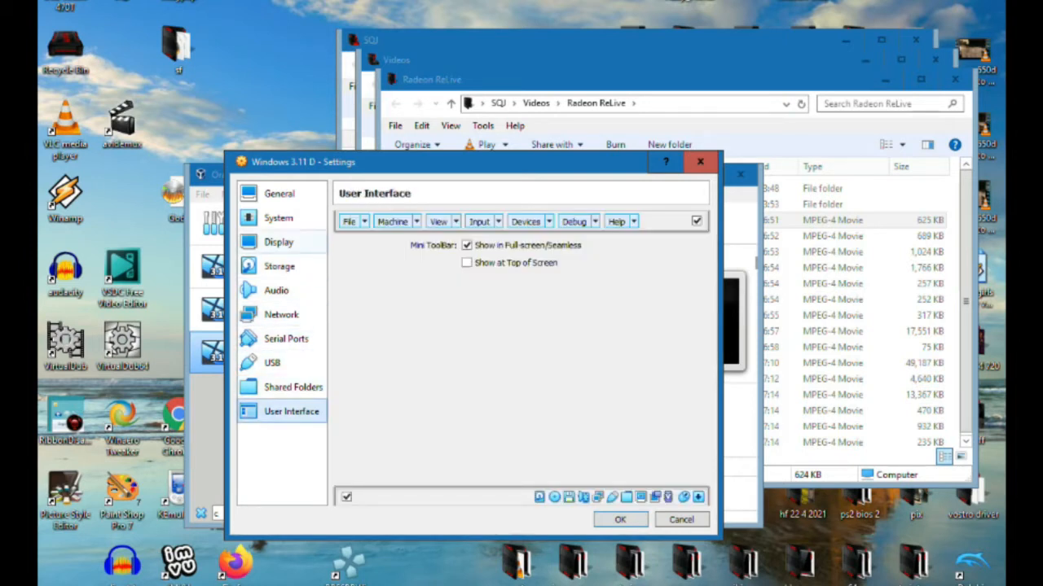
Recheck the machine's display, storage, audio, network and port settings, and examine its motherboard, processor and acceleration options
{"action": "left_click", "coordinate": [279, 242]}
{"action": "left_click", "coordinate": [278, 266]}
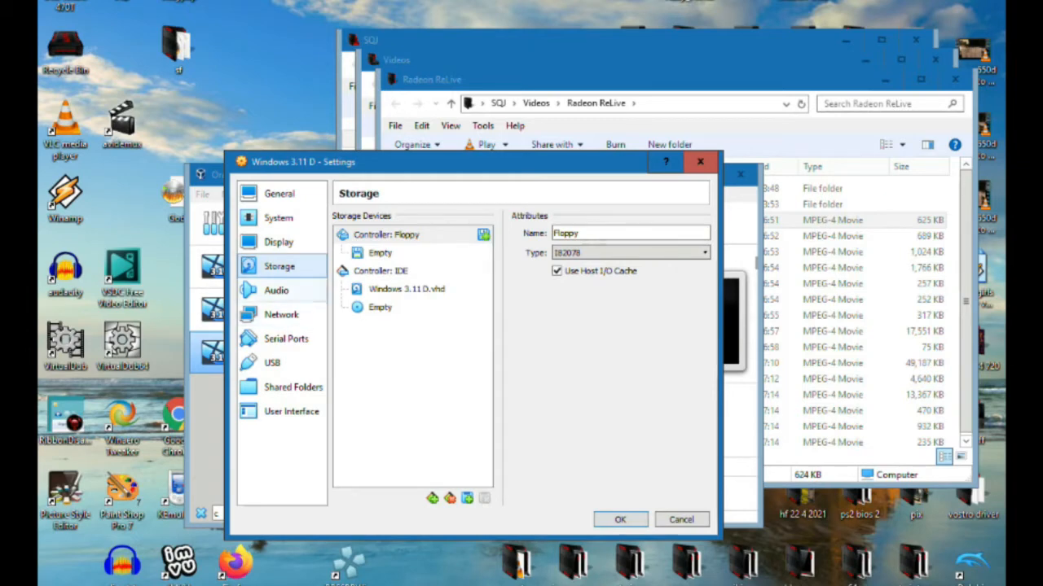
{"action": "left_click", "coordinate": [277, 291]}
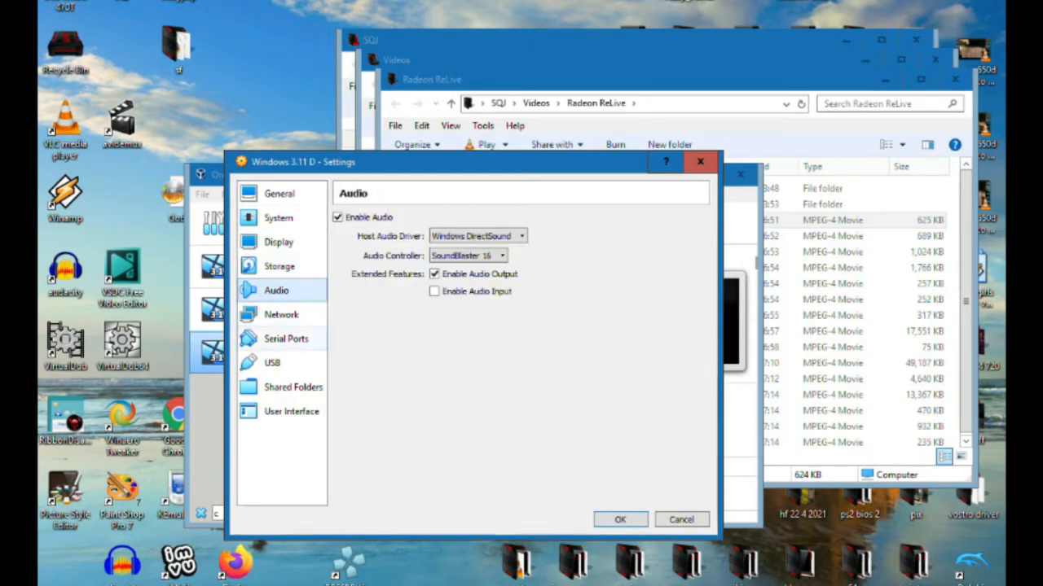
{"action": "left_click", "coordinate": [281, 314]}
{"action": "left_click", "coordinate": [286, 339]}
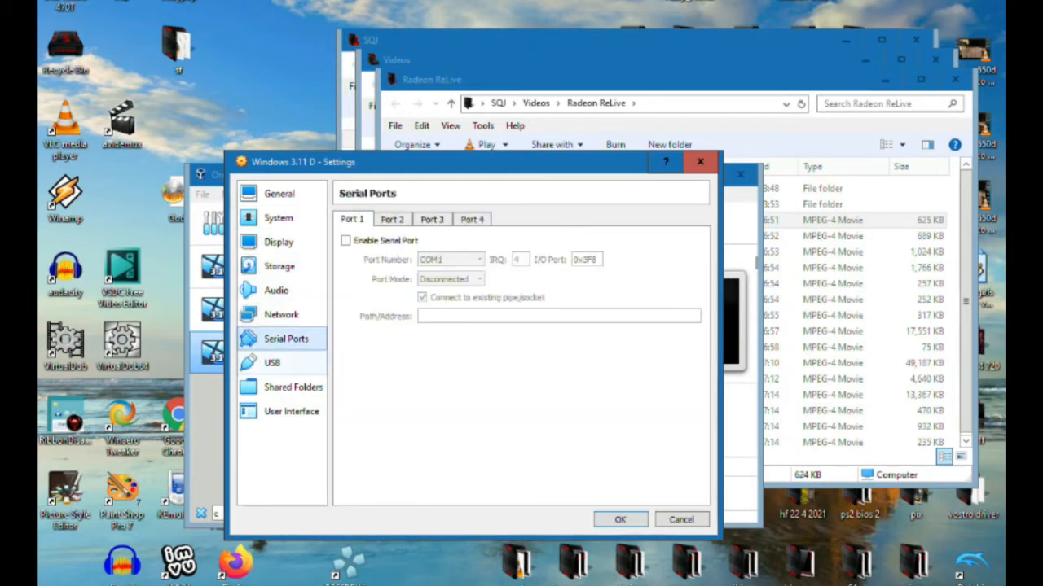
{"action": "left_click", "coordinate": [273, 363]}
{"action": "left_click", "coordinate": [278, 218]}
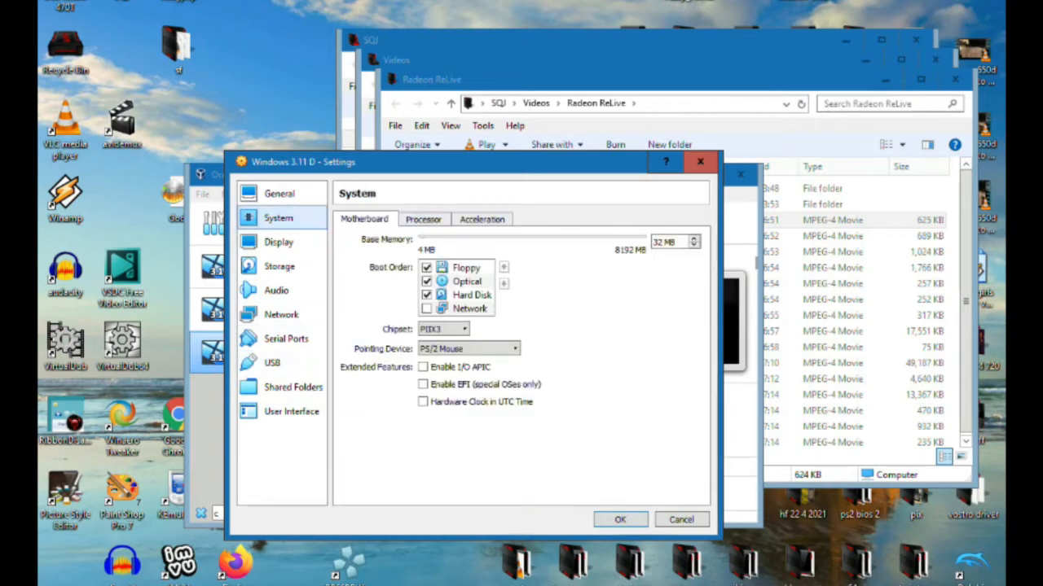
{"action": "left_click", "coordinate": [423, 219]}
{"action": "left_click", "coordinate": [481, 219]}
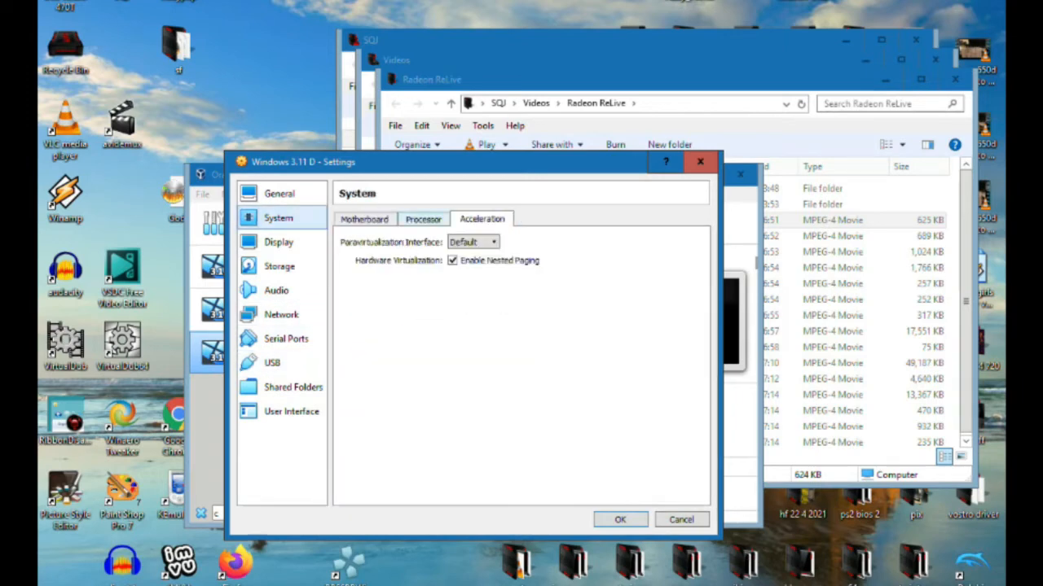
Review the machine's processor, motherboard and general settings, plus its display screen, recording and remote display options
{"action": "left_click", "coordinate": [423, 219]}
{"action": "left_click", "coordinate": [364, 220]}
{"action": "left_click", "coordinate": [280, 194]}
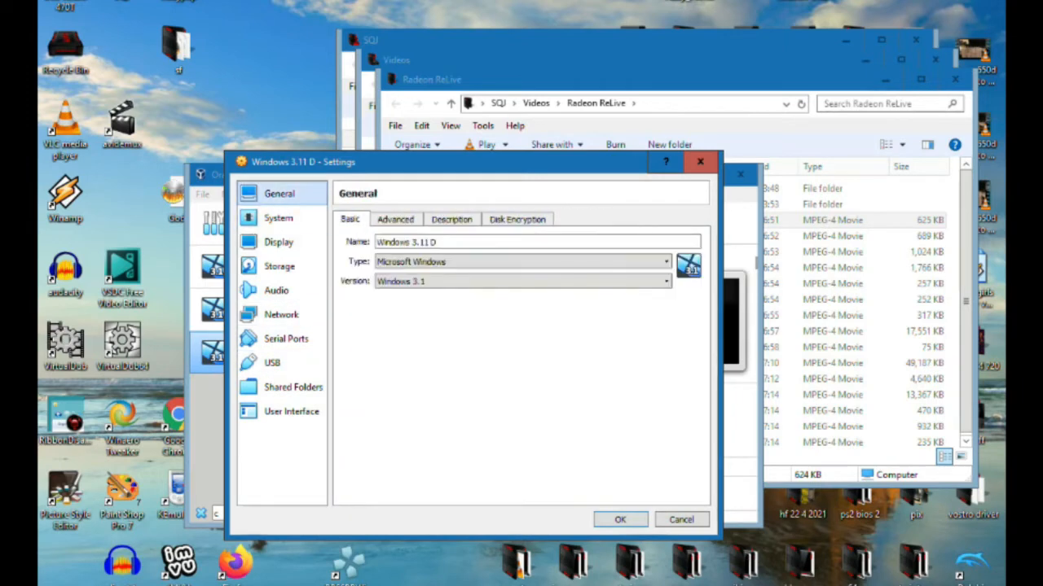
{"action": "left_click", "coordinate": [279, 242]}
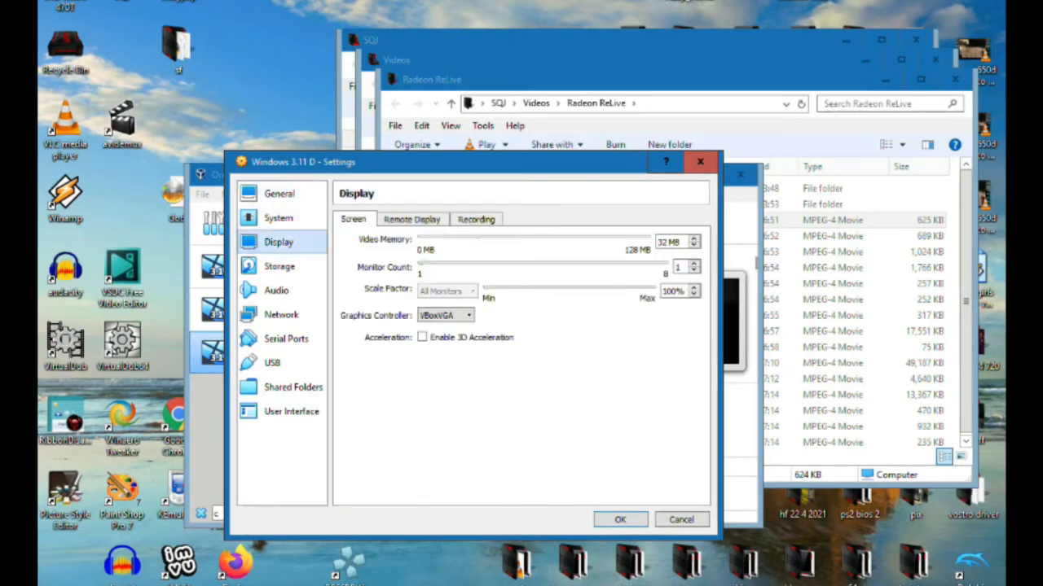
{"action": "left_click", "coordinate": [475, 219]}
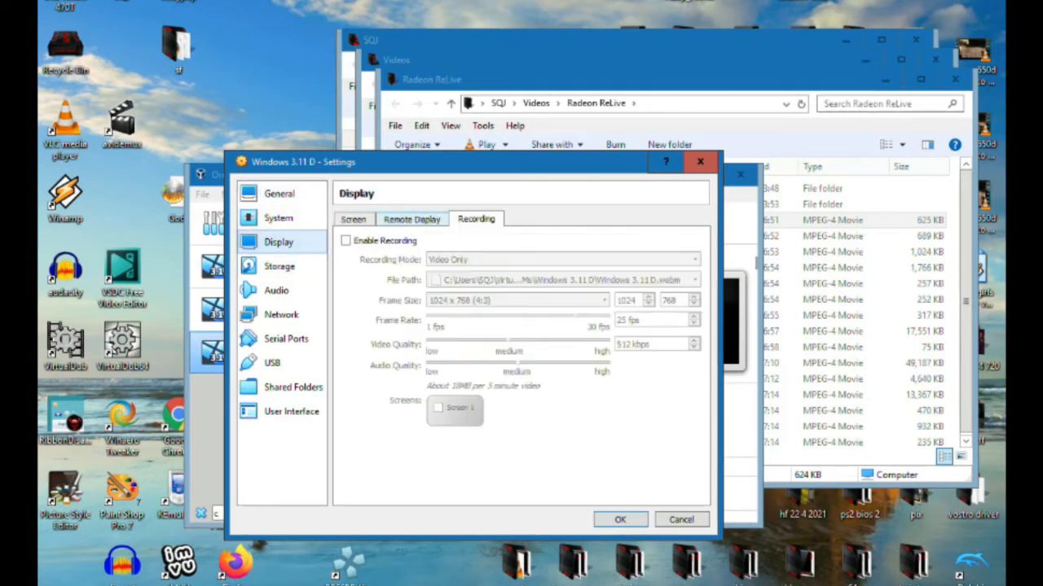
{"action": "left_click", "coordinate": [412, 219]}
{"action": "left_click", "coordinate": [353, 219]}
Insert CDAIO.ISO into the machine's empty IDE optical drive and save the settings
{"action": "left_click", "coordinate": [279, 267]}
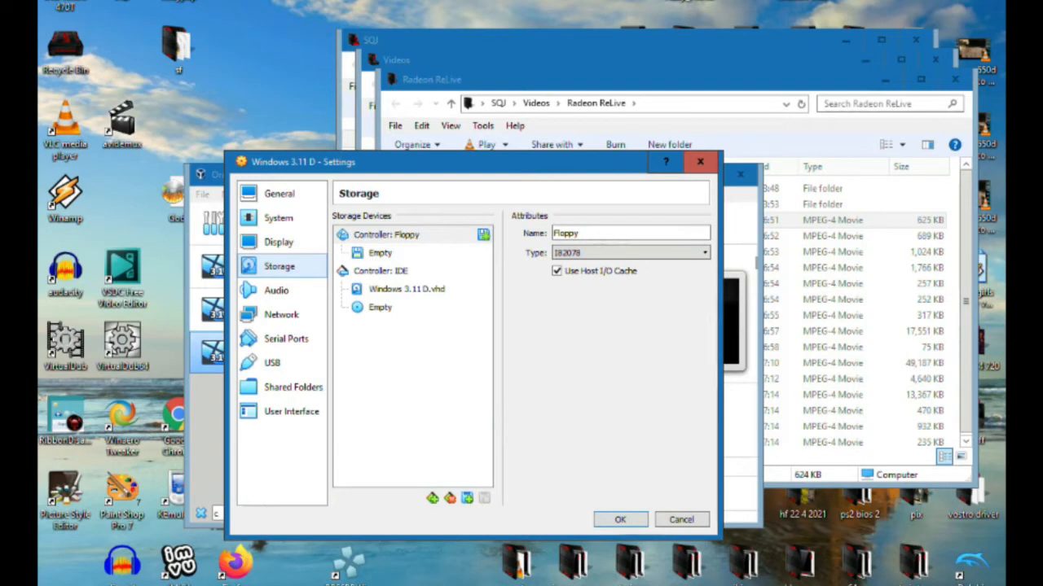
{"action": "left_click", "coordinate": [483, 234]}
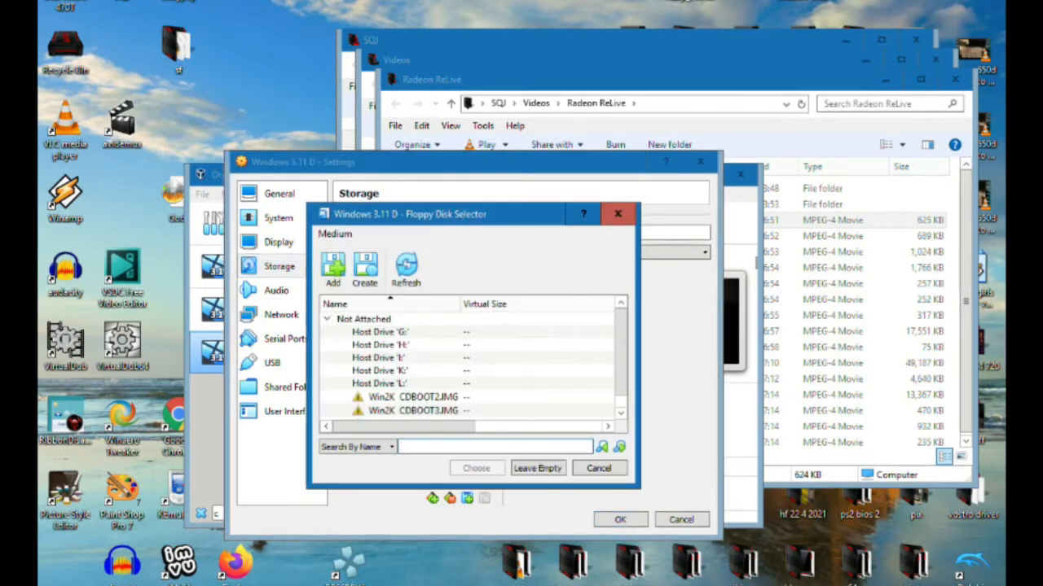
{"action": "left_click", "coordinate": [617, 214]}
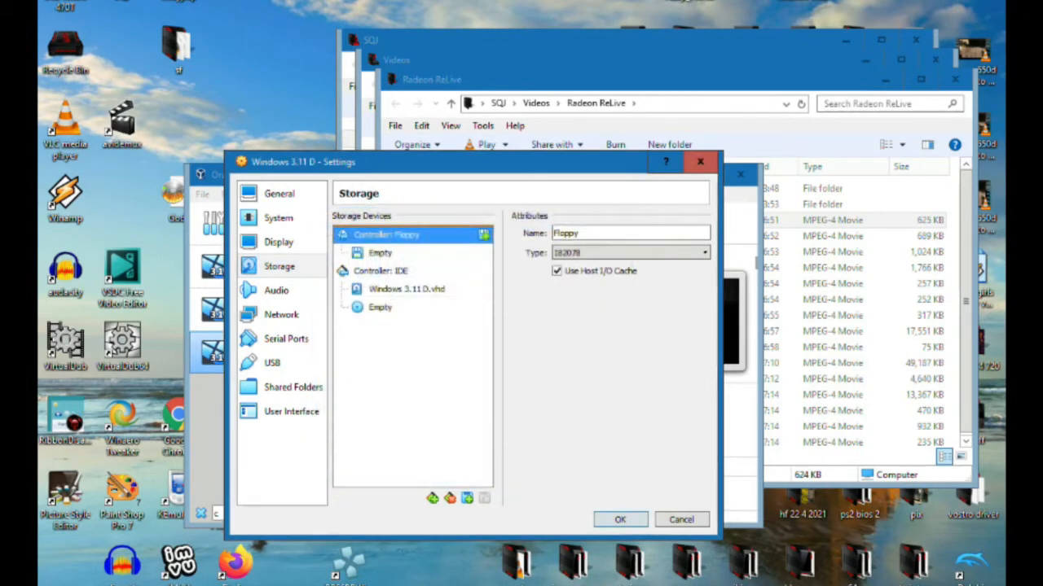
{"action": "left_click", "coordinate": [380, 307]}
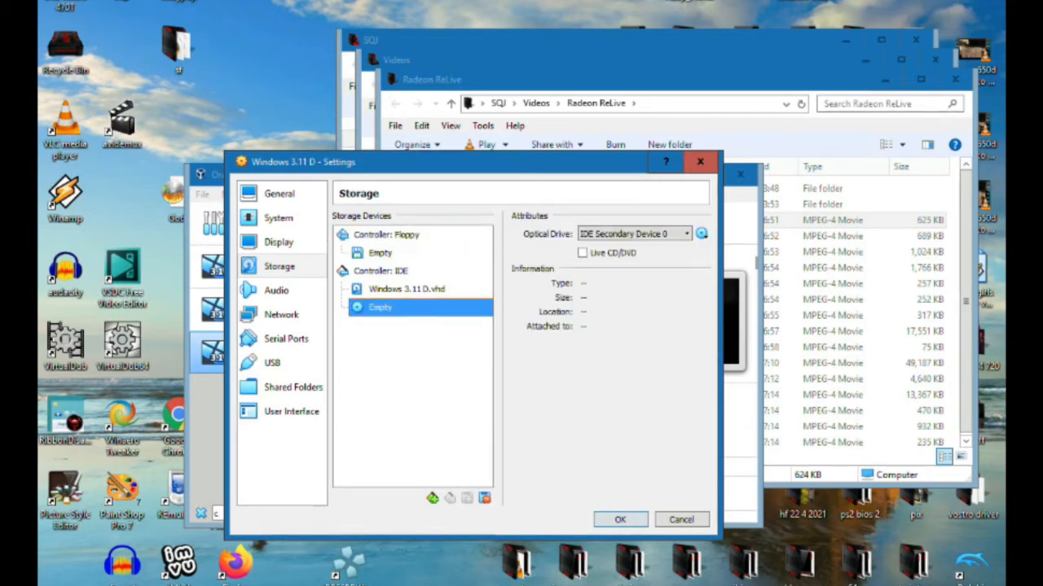
{"action": "left_click", "coordinate": [432, 498]}
{"action": "key", "text": "Escape"}
{"action": "left_click", "coordinate": [701, 234]}
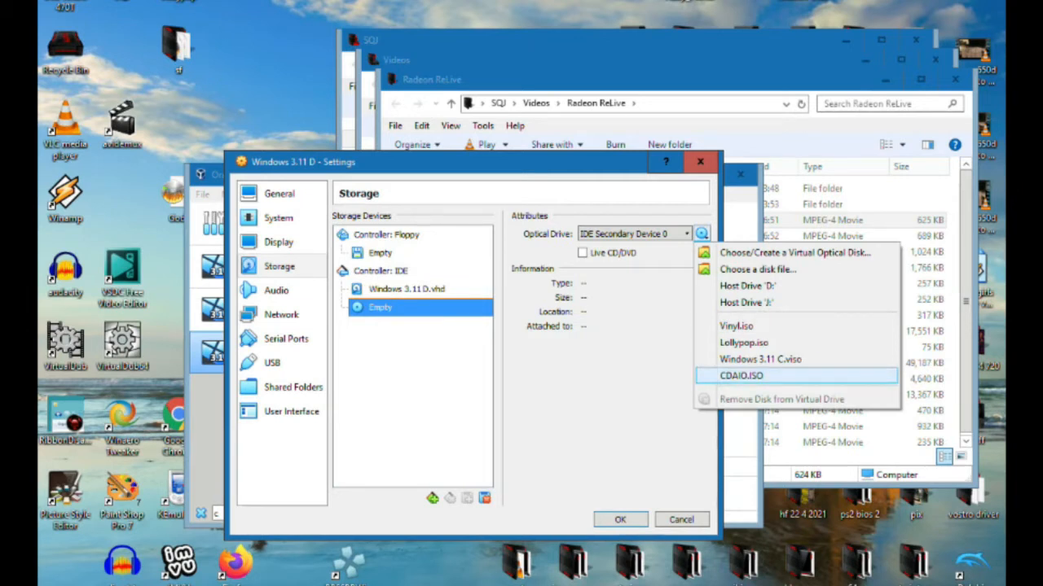
{"action": "left_click", "coordinate": [740, 375]}
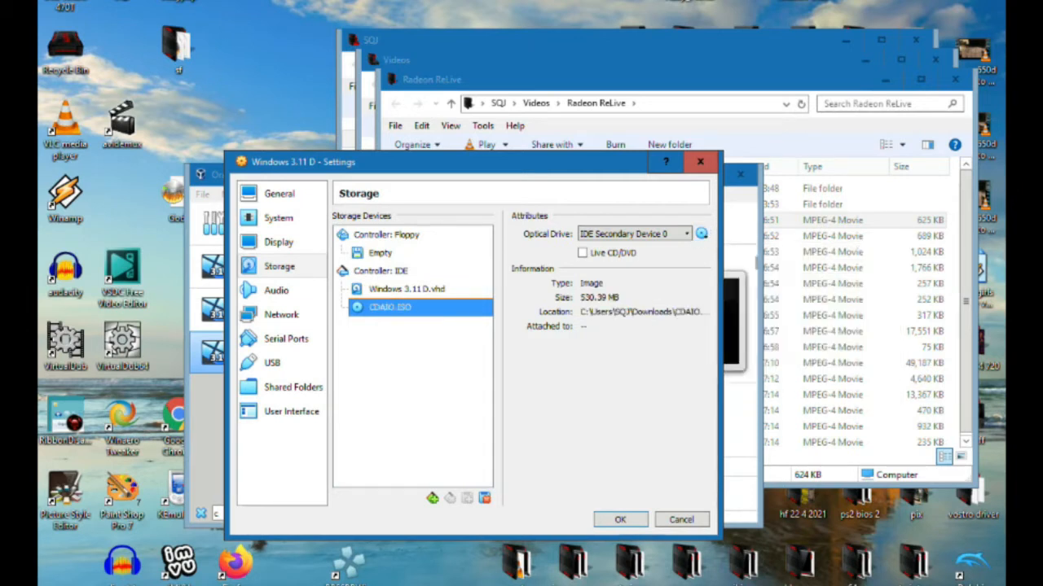
{"action": "left_click", "coordinate": [621, 520]}
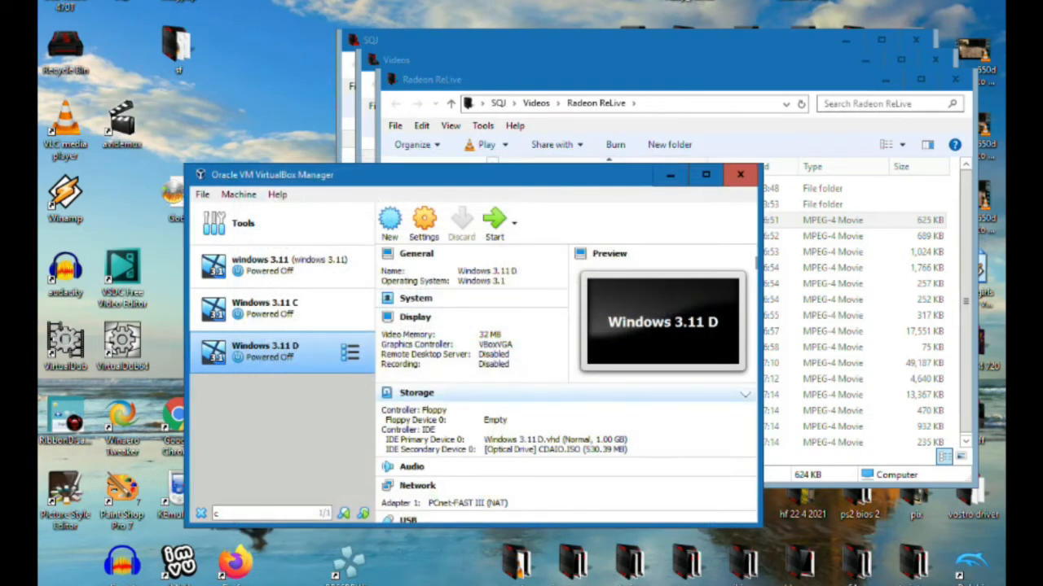
Start the Windows 3.11 D machine and scale its virtual screen to 175%, repositioning the window to fit the desktop
{"action": "left_click", "coordinate": [495, 221]}
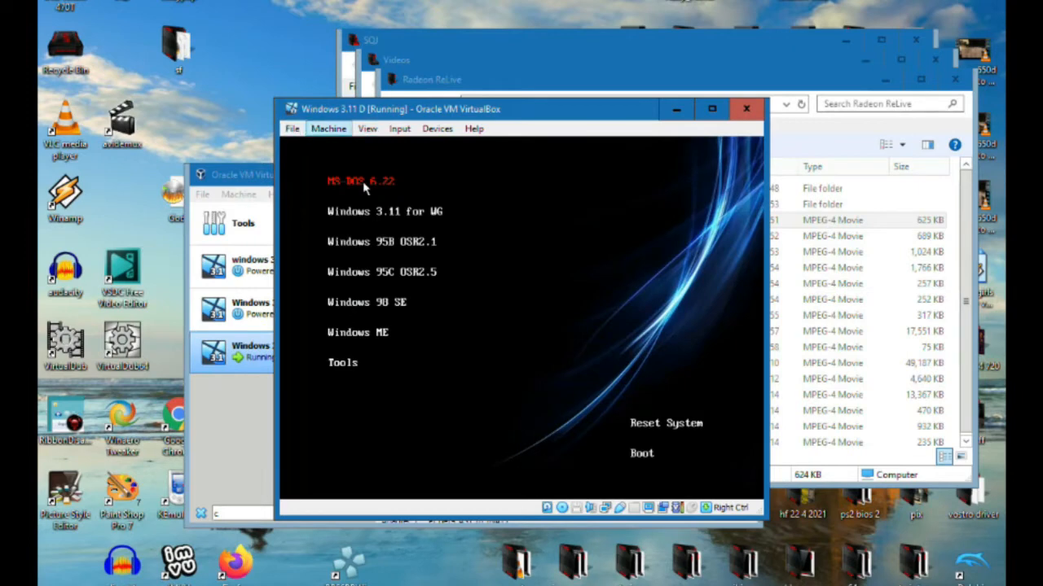
{"action": "left_click", "coordinate": [329, 129]}
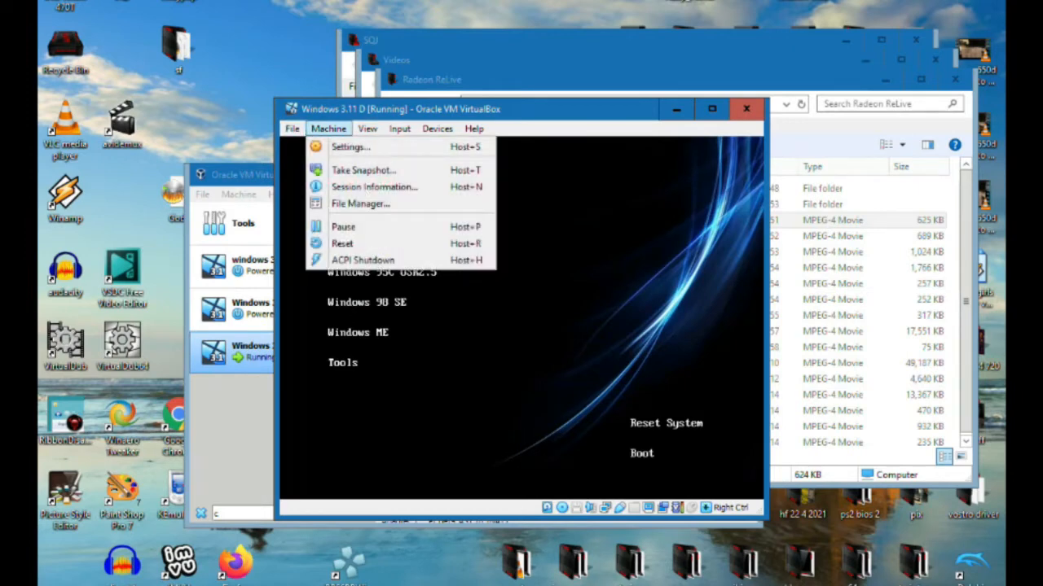
{"action": "mouse_move", "coordinate": [368, 129]}
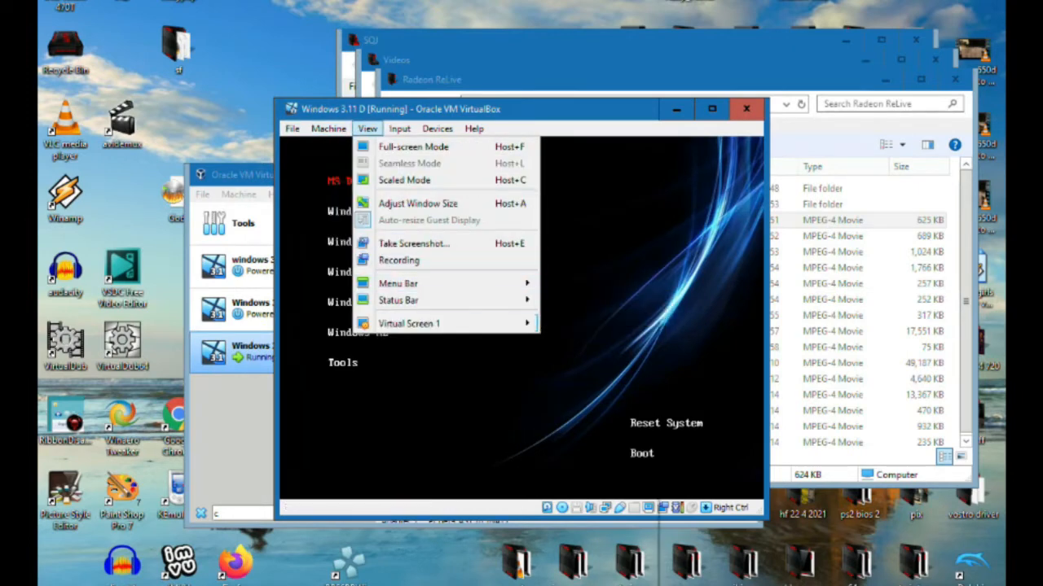
{"action": "mouse_move", "coordinate": [407, 323]}
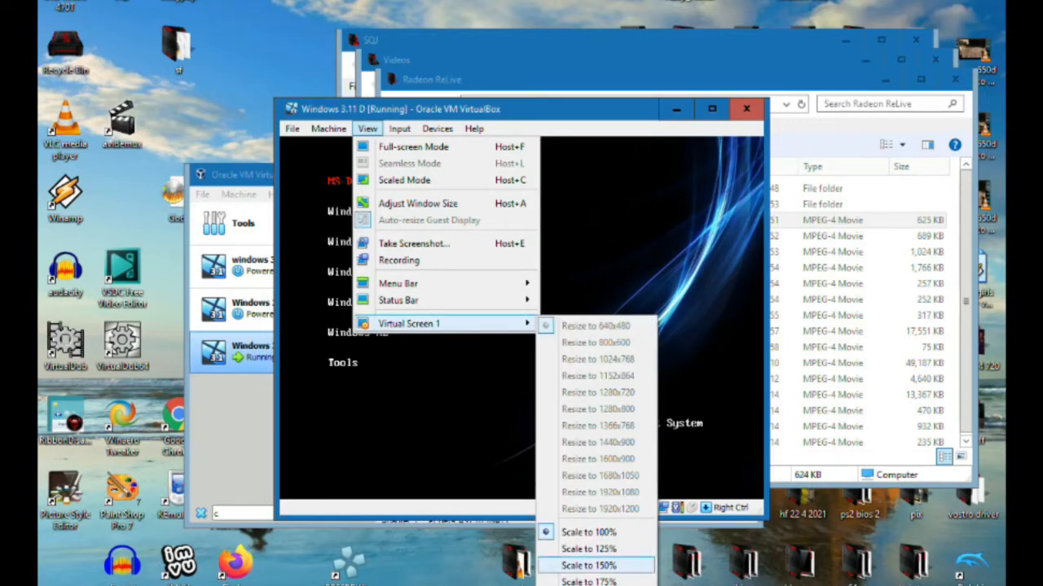
{"action": "left_click", "coordinate": [627, 581]}
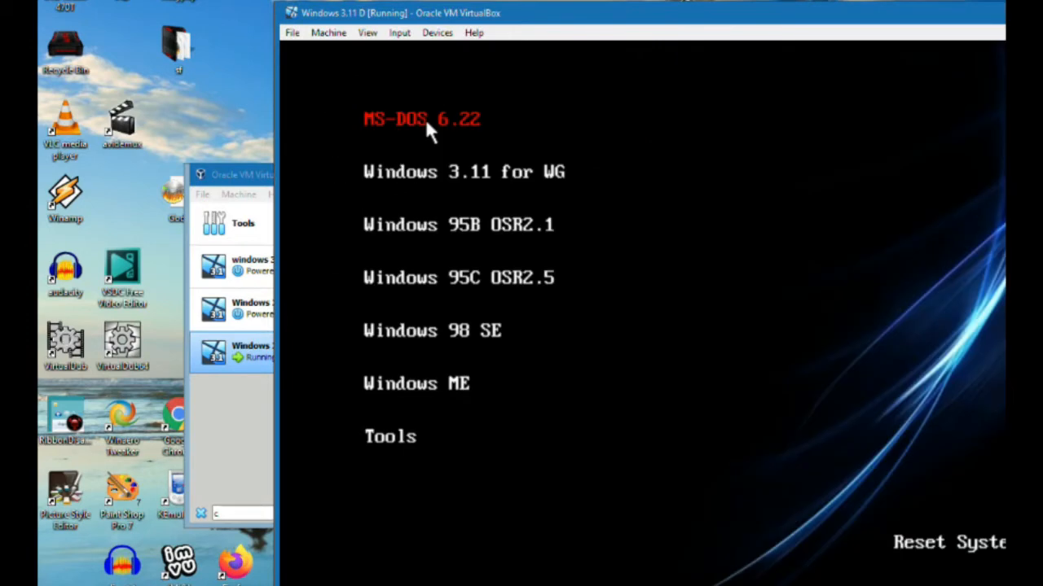
{"action": "left_click_drag", "start_coordinate": [566, 16], "coordinate": [376, 0]}
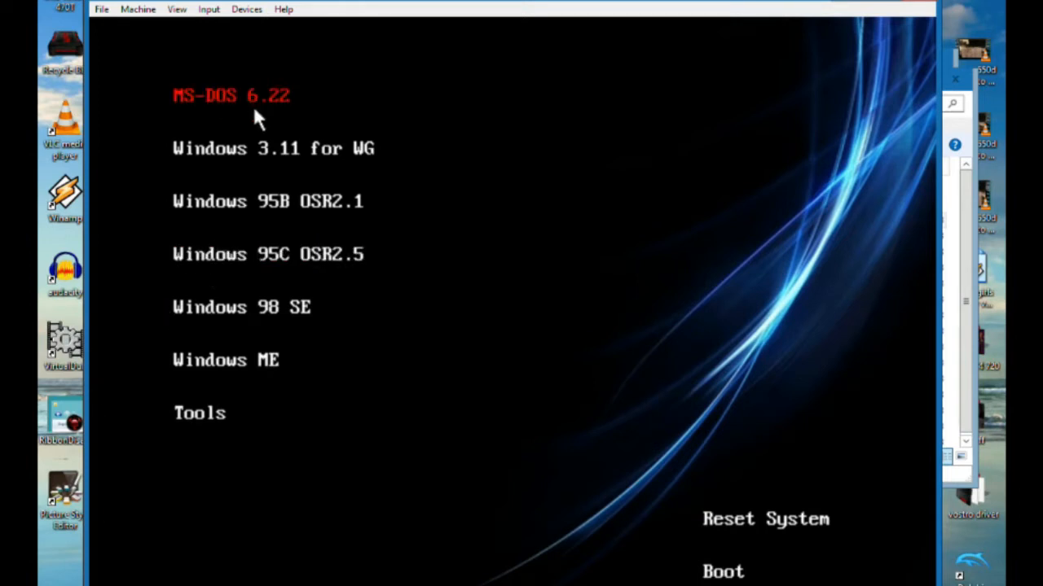
Launch Partition Magic 8.0 from the installer's tools and define a primary FAT partition filling the 1023.7 MB of unallocated space
{"action": "left_click", "coordinate": [201, 414]}
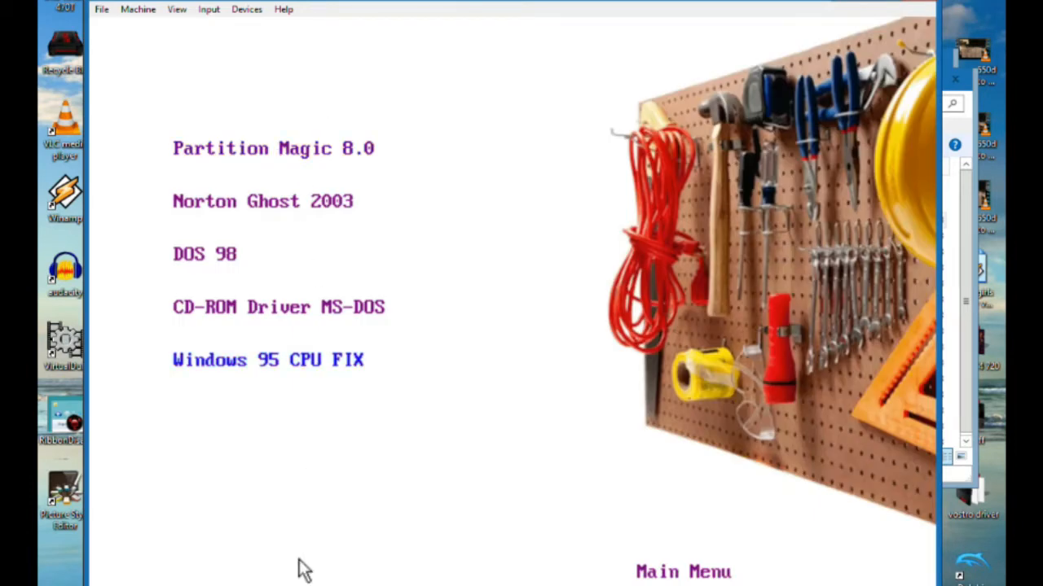
{"action": "left_click", "coordinate": [277, 154]}
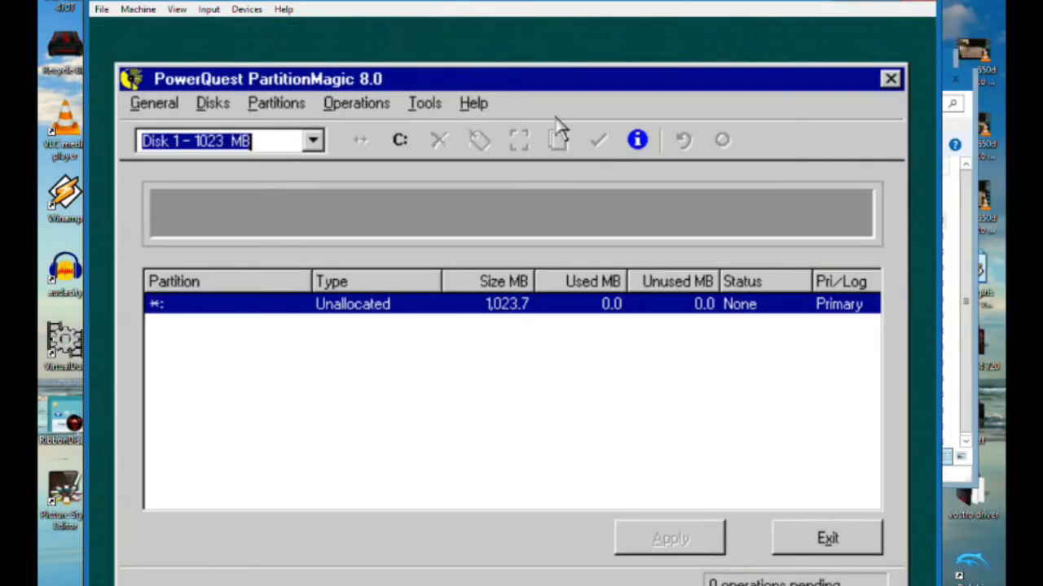
{"action": "left_click", "coordinate": [297, 110]}
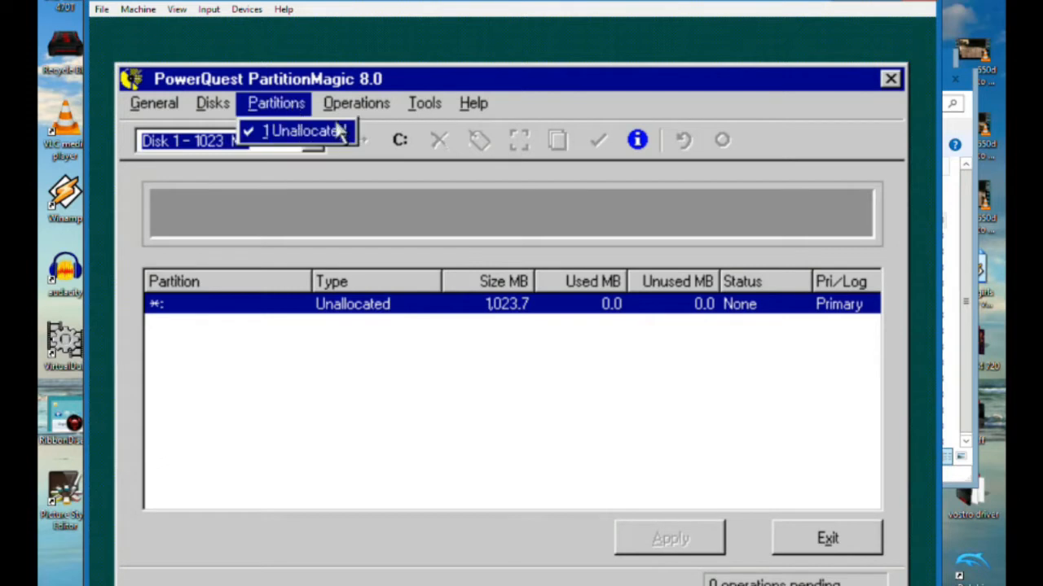
{"action": "mouse_move", "coordinate": [348, 107]}
{"action": "left_click", "coordinate": [361, 157]}
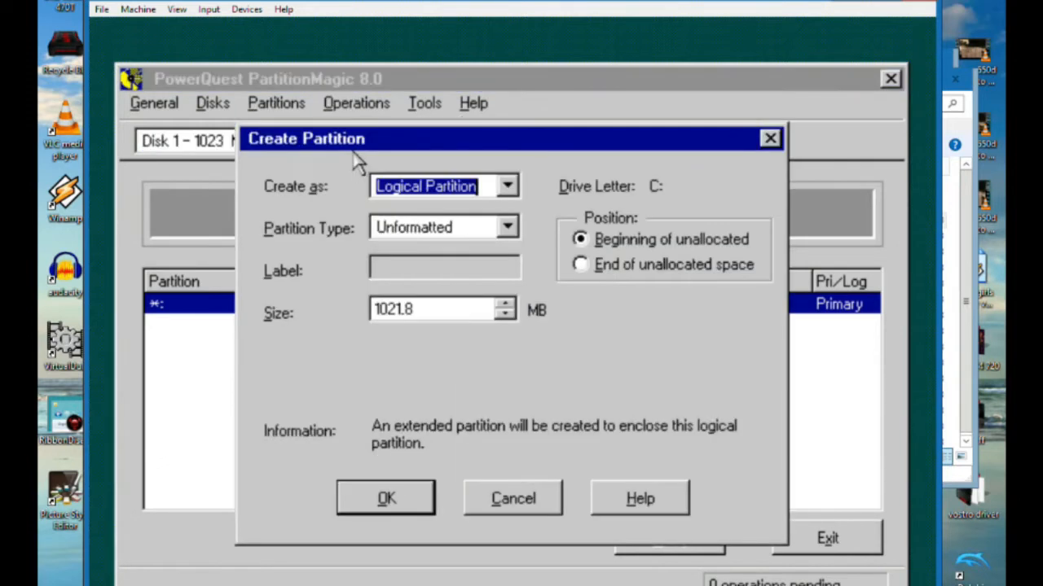
{"action": "left_click", "coordinate": [505, 187]}
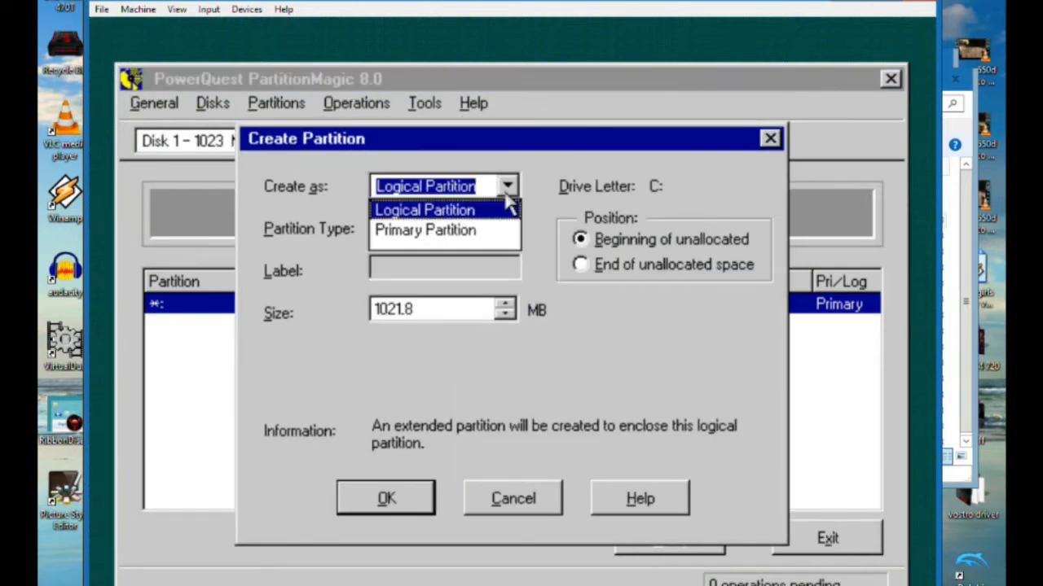
{"action": "left_click", "coordinate": [487, 231]}
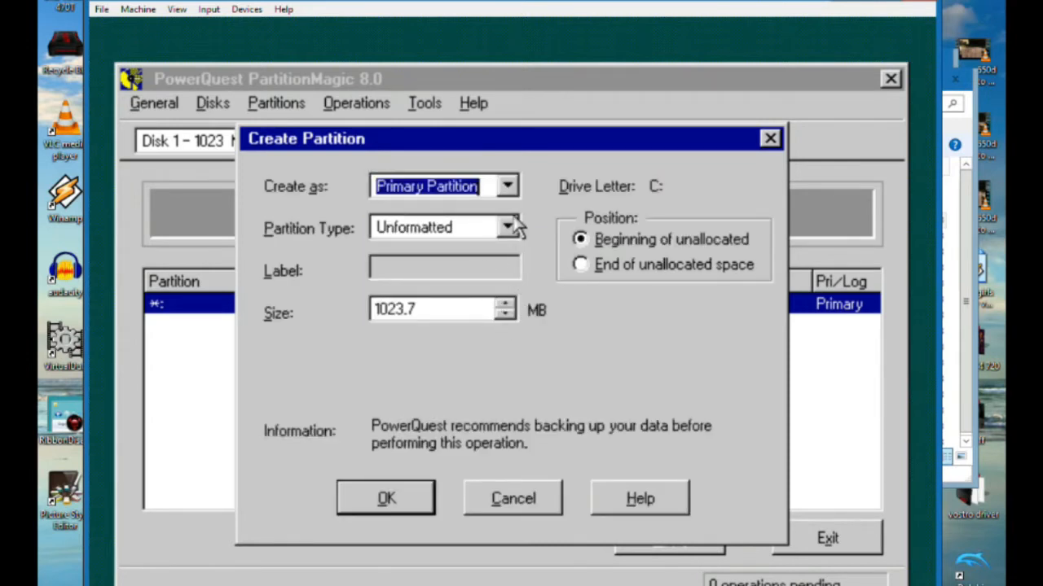
{"action": "left_click", "coordinate": [507, 228]}
{"action": "left_click", "coordinate": [507, 242]}
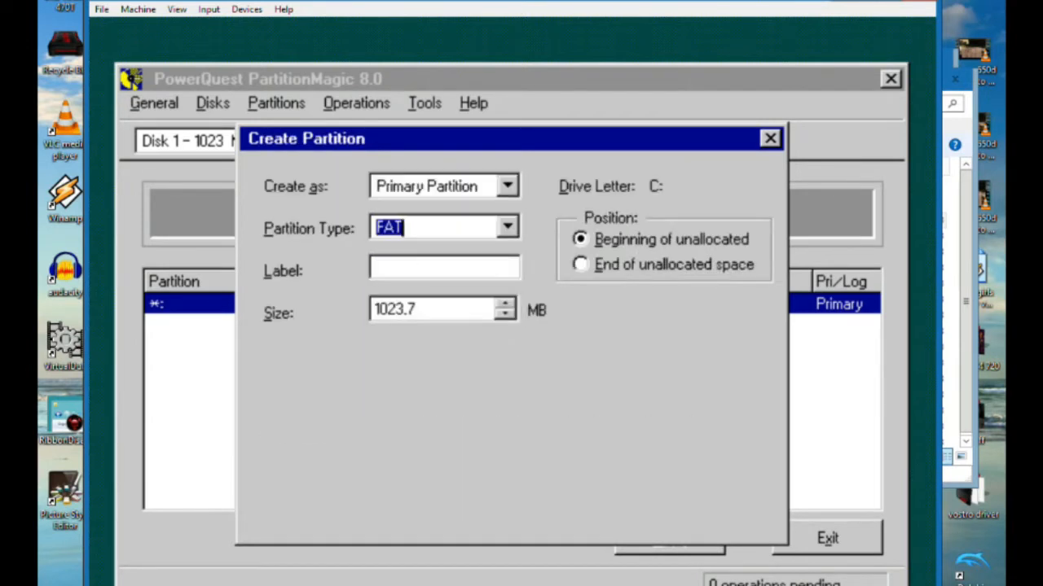
{"action": "left_click", "coordinate": [393, 500]}
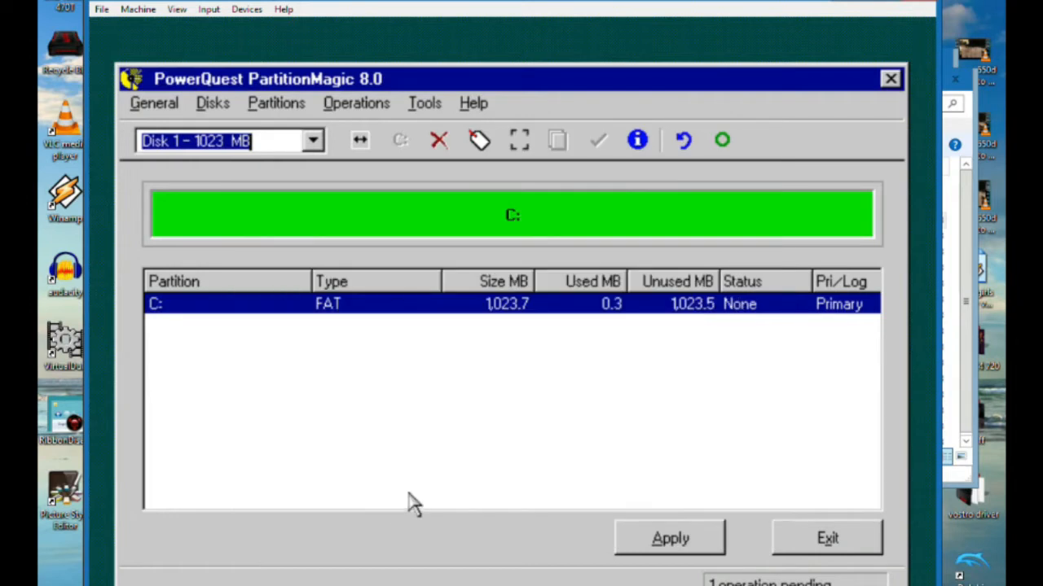
Apply the pending creation of the FAT partition and close the batch progress report
{"action": "left_click", "coordinate": [677, 539]}
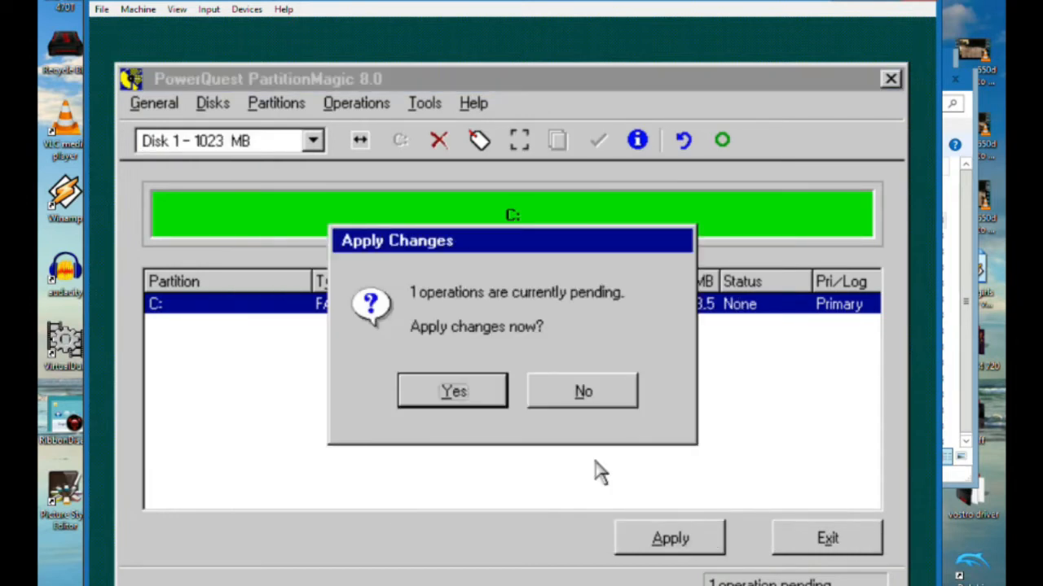
{"action": "left_click", "coordinate": [452, 394]}
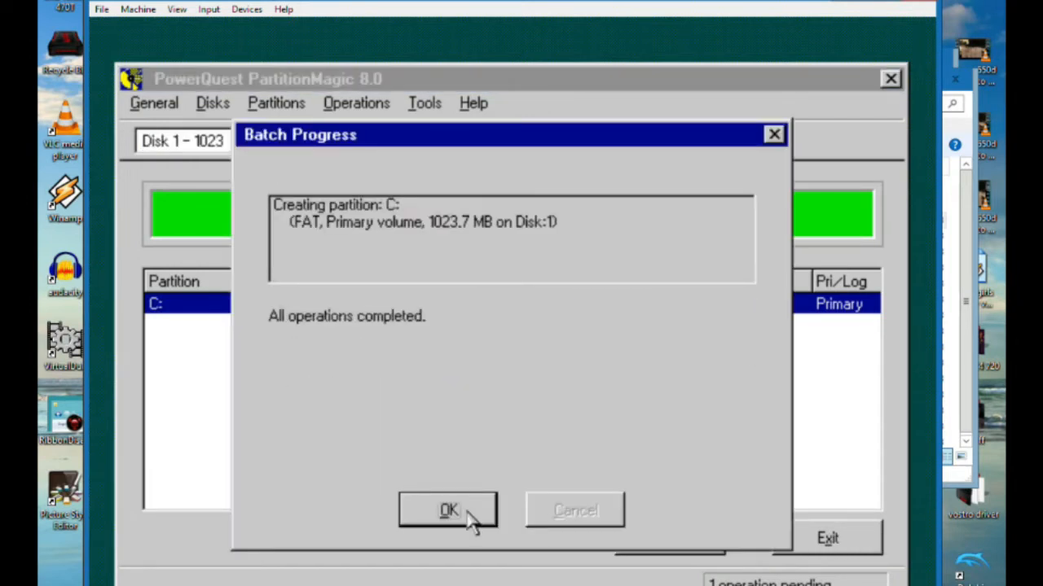
{"action": "left_click", "coordinate": [476, 521]}
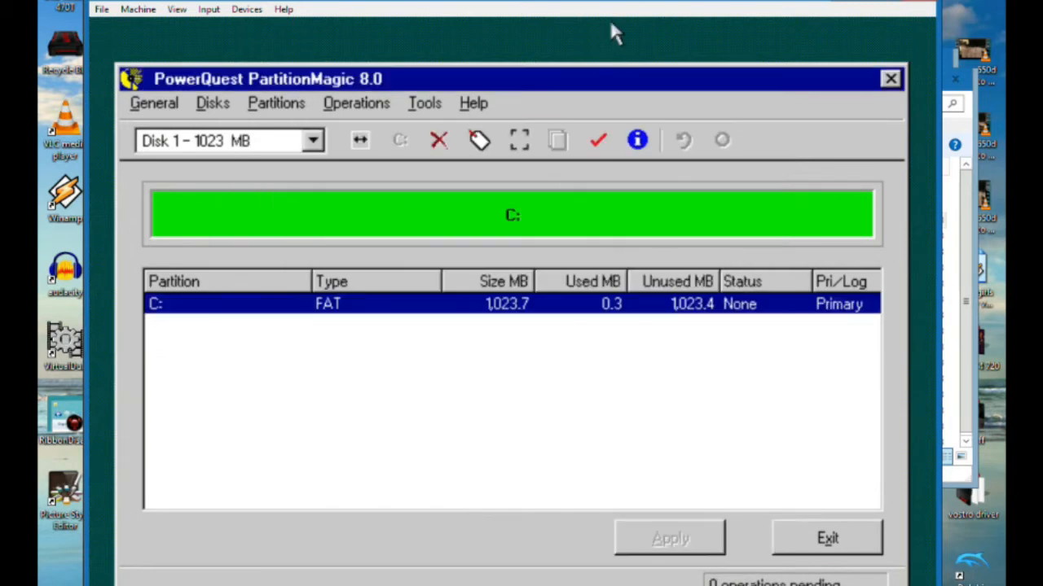
Shrink the C: partition to 555.2 MB, leaving 468.6 MB of free space after it, and apply the change
{"action": "left_click", "coordinate": [352, 105]}
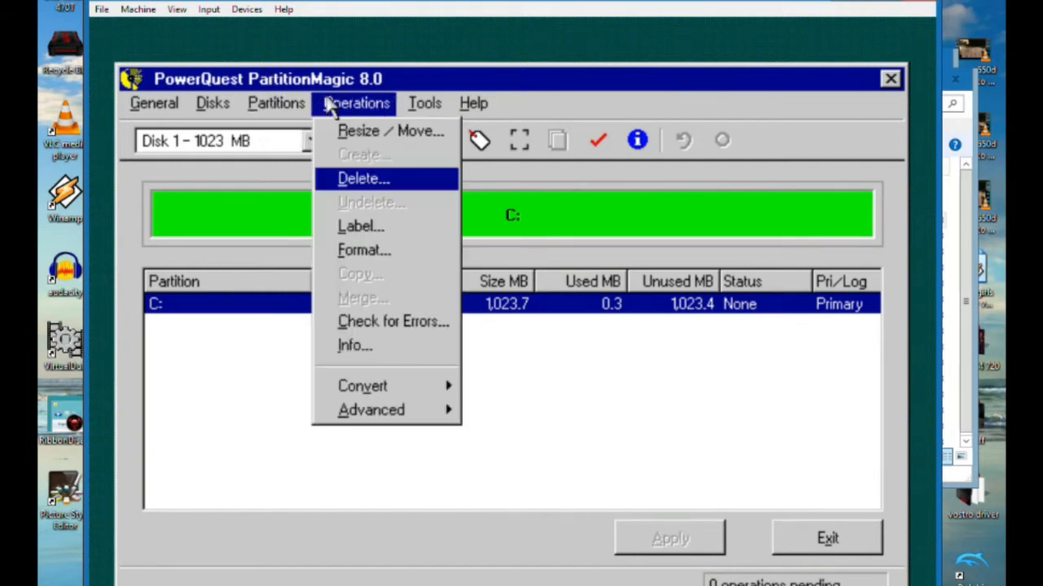
{"action": "left_click", "coordinate": [352, 131]}
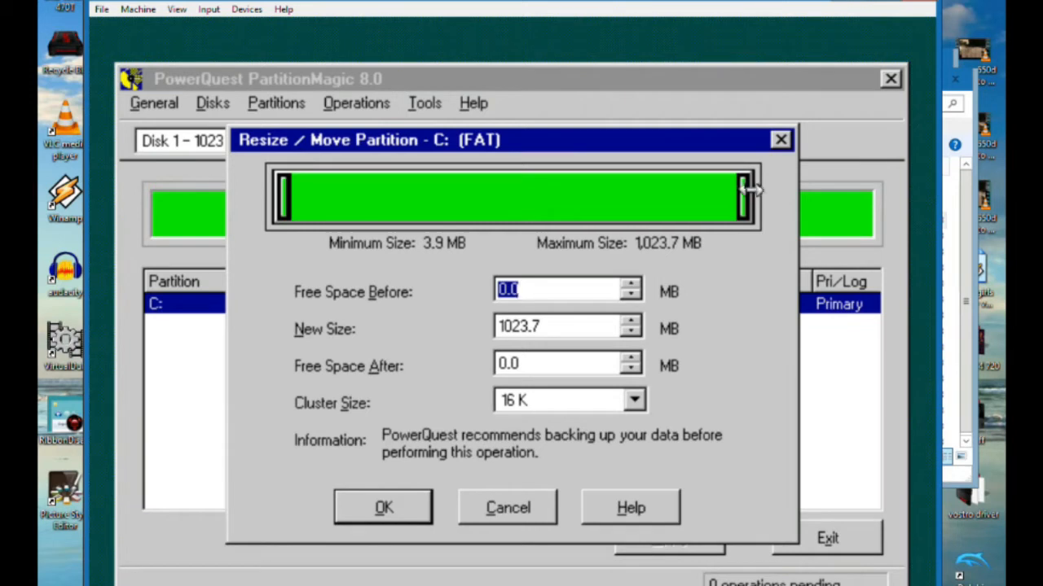
{"action": "left_click_drag", "start_coordinate": [748, 191], "coordinate": [538, 197]}
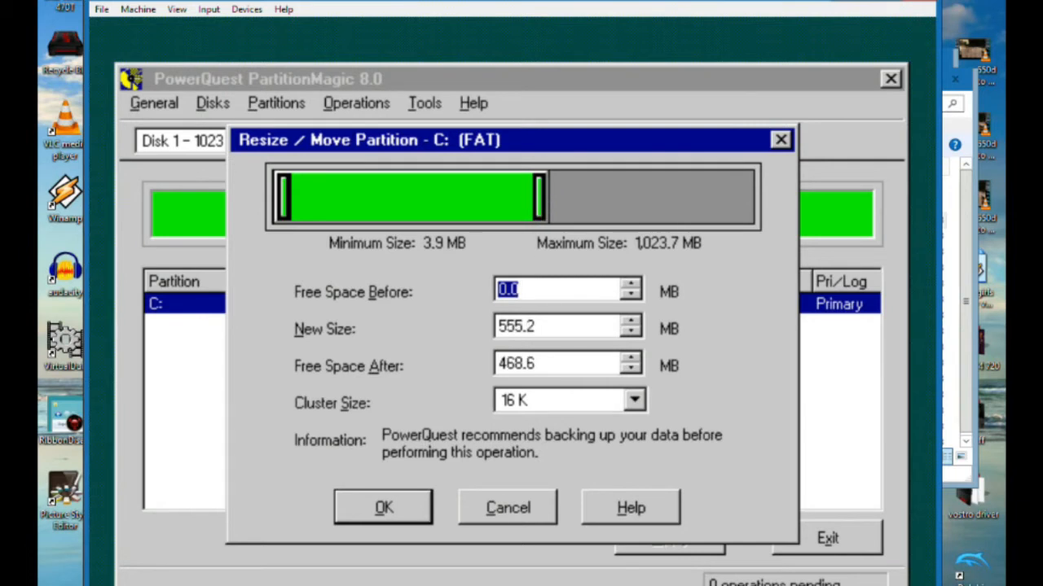
{"action": "left_click", "coordinate": [378, 507]}
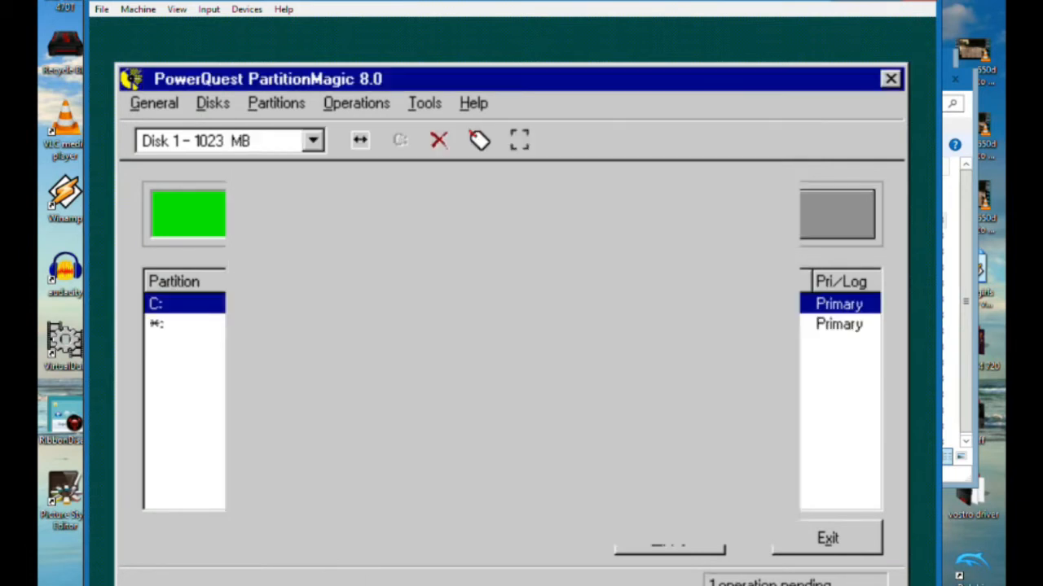
{"action": "left_click", "coordinate": [678, 546]}
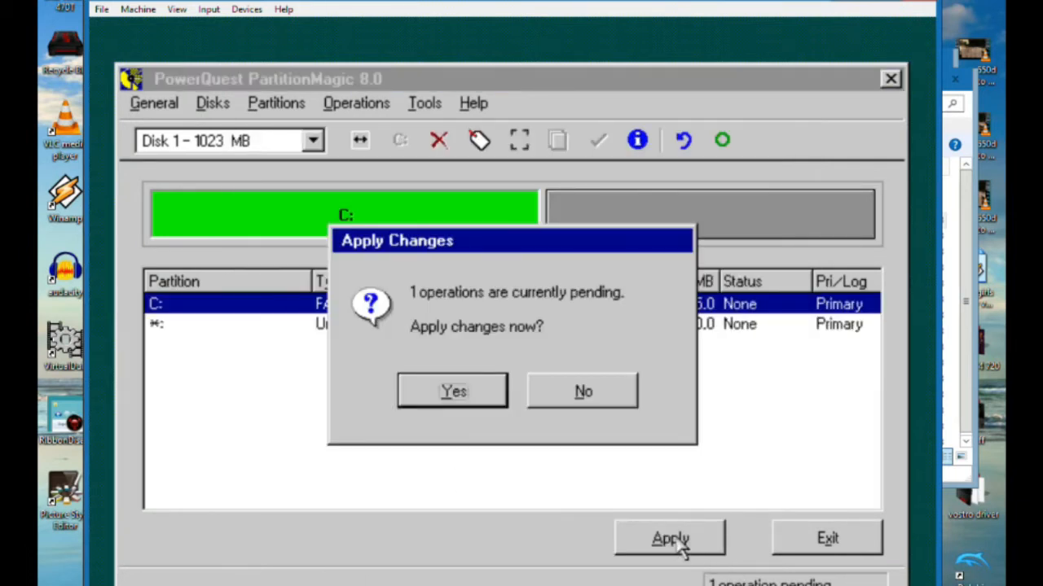
{"action": "left_click", "coordinate": [422, 388]}
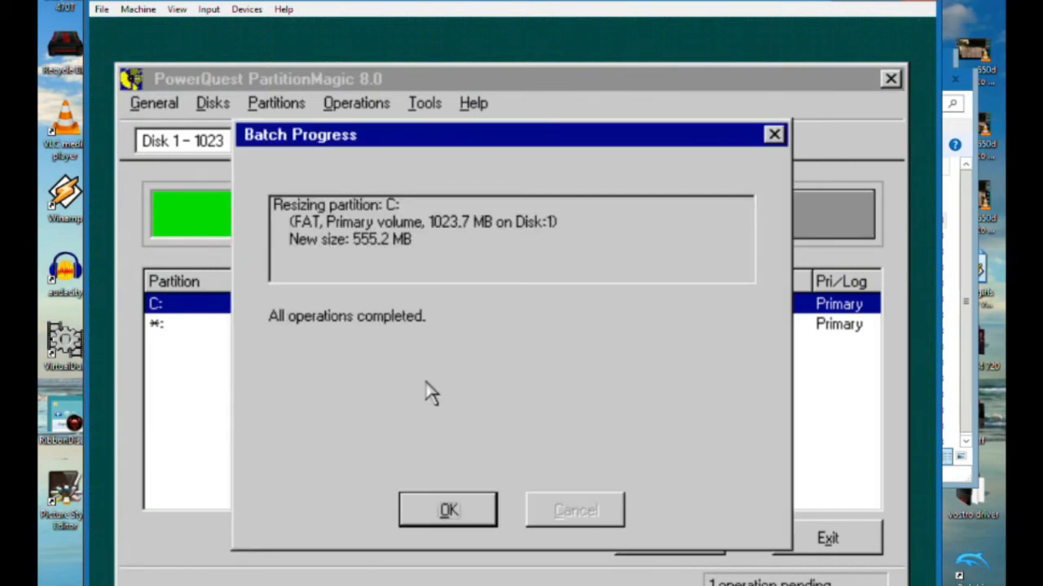
{"action": "left_click", "coordinate": [440, 520]}
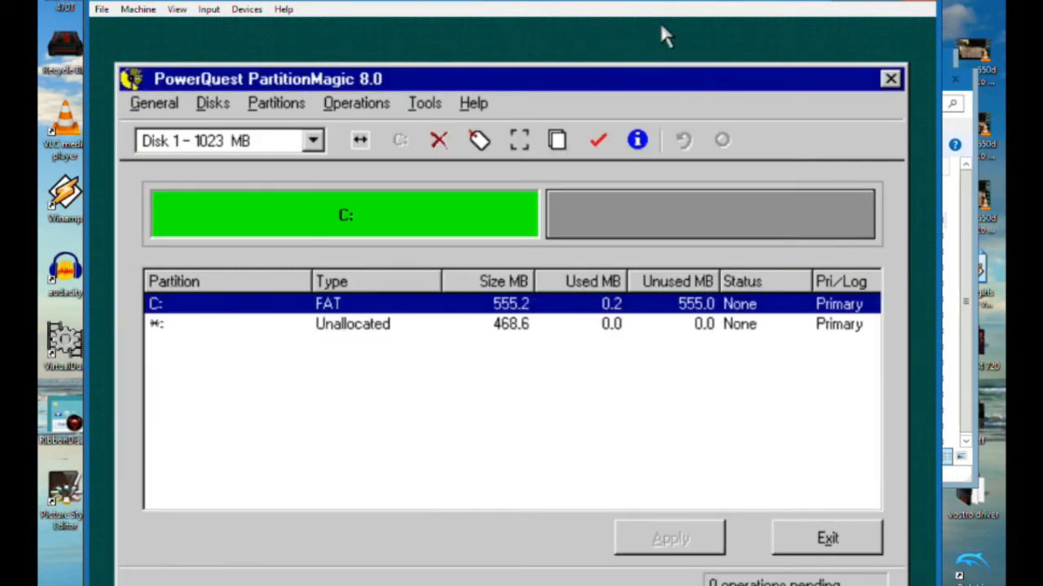
Define a 468.5 MB logical FAT partition at the beginning of the unallocated space after C:
{"action": "left_click", "coordinate": [628, 231]}
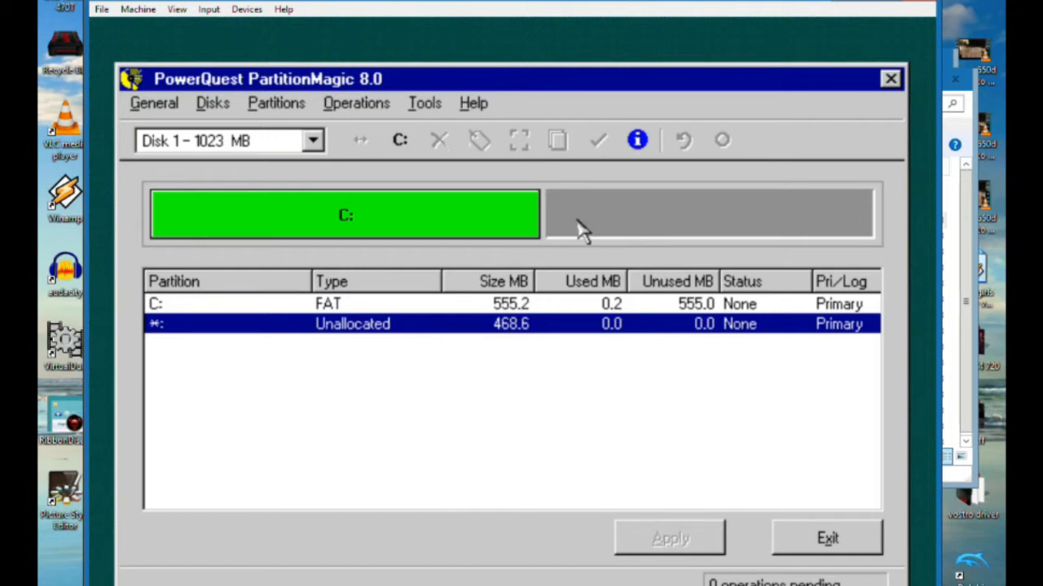
{"action": "left_click", "coordinate": [358, 106]}
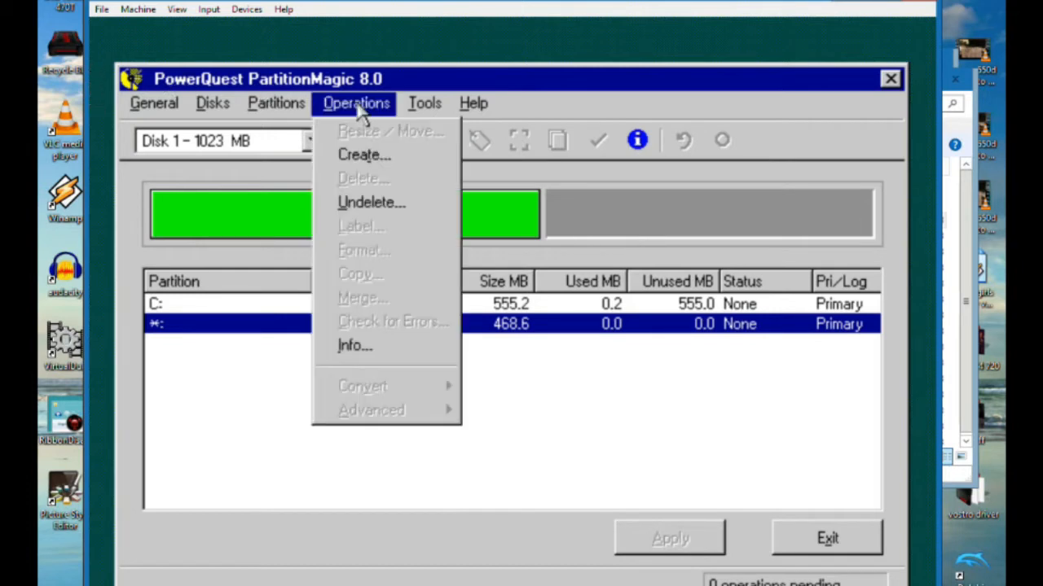
{"action": "left_click", "coordinate": [374, 156]}
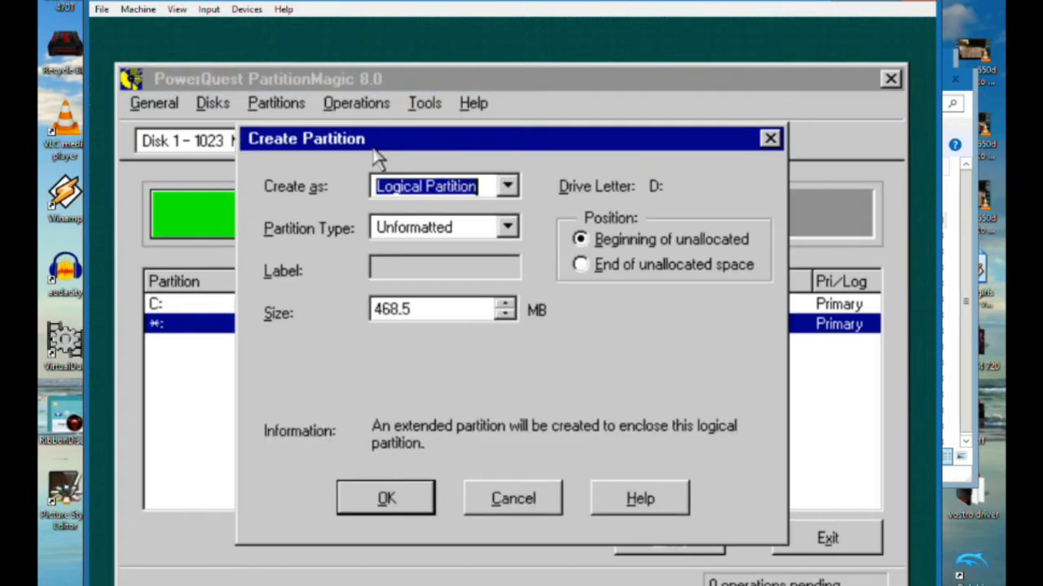
{"action": "left_click", "coordinate": [502, 233]}
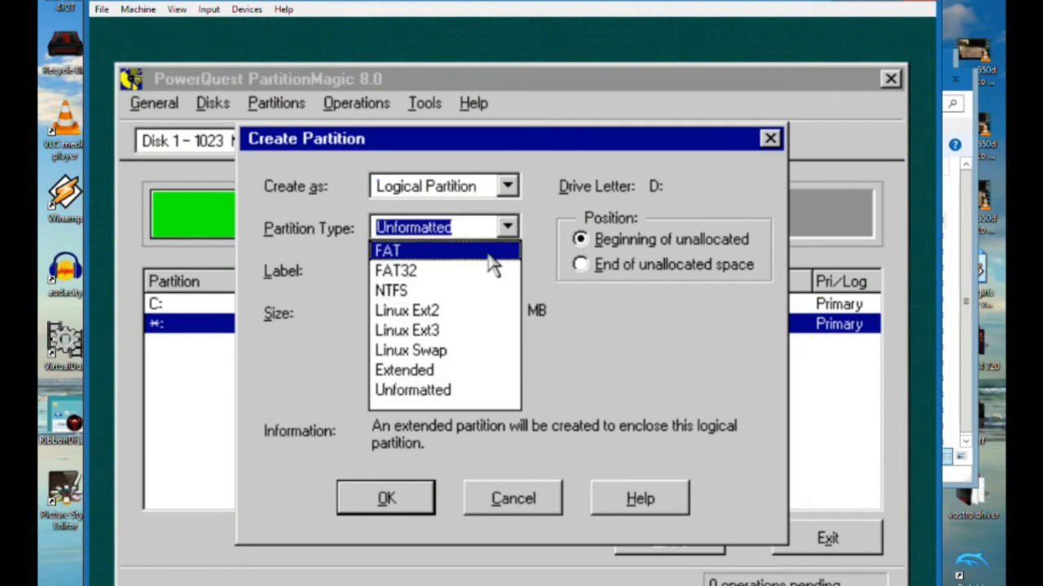
{"action": "left_click", "coordinate": [489, 255]}
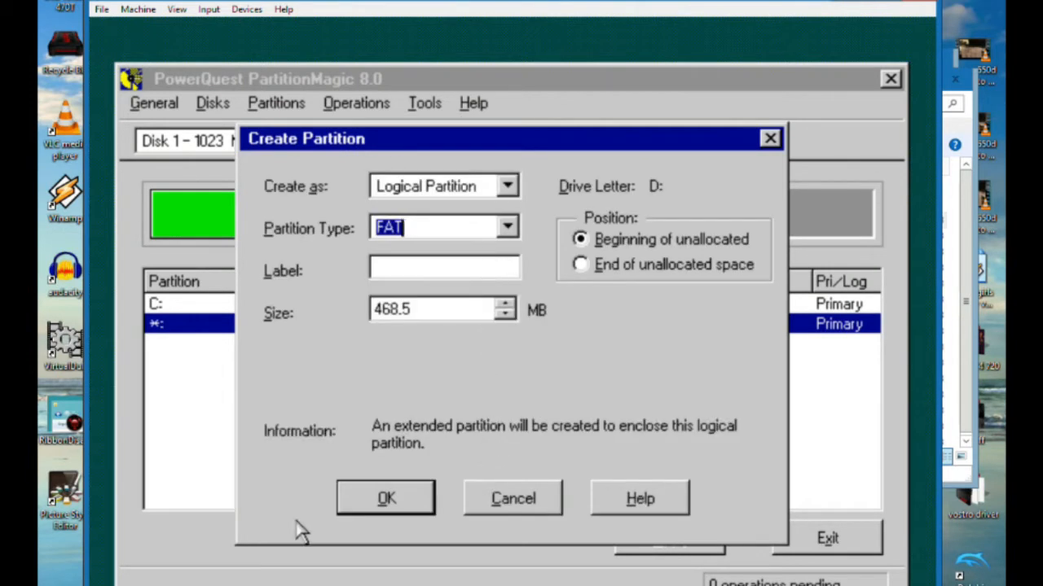
{"action": "left_click", "coordinate": [364, 514]}
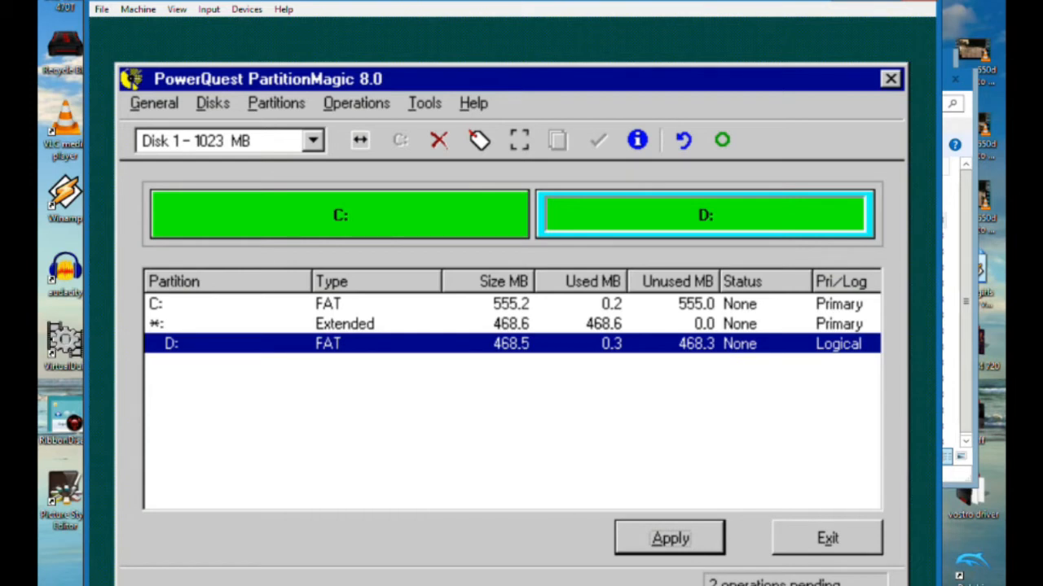
Apply the pending creation of the logical partition, close the batch progress report and exit PartitionMagic
{"action": "left_click", "coordinate": [640, 541]}
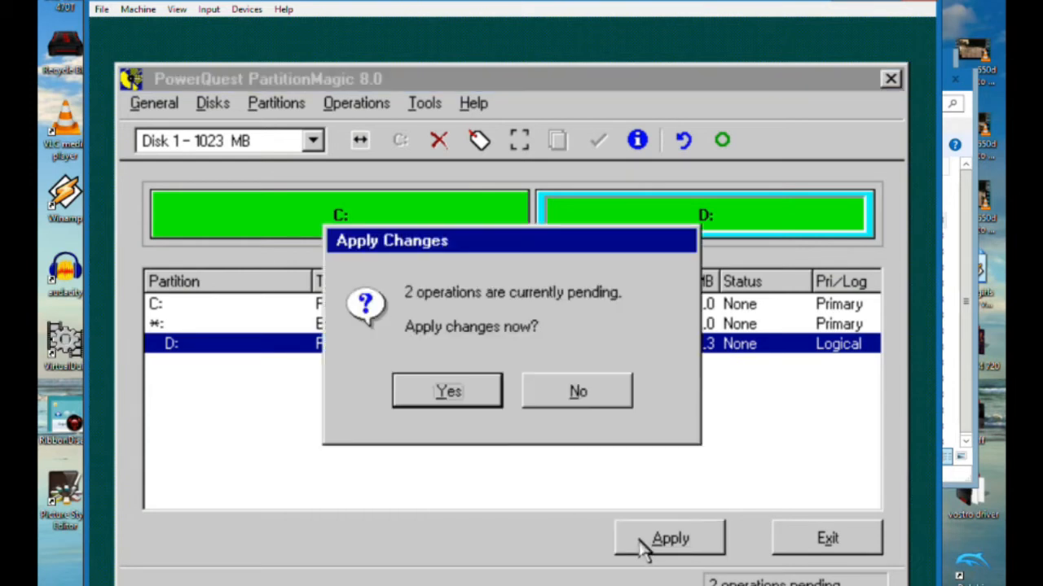
{"action": "left_click", "coordinate": [448, 394]}
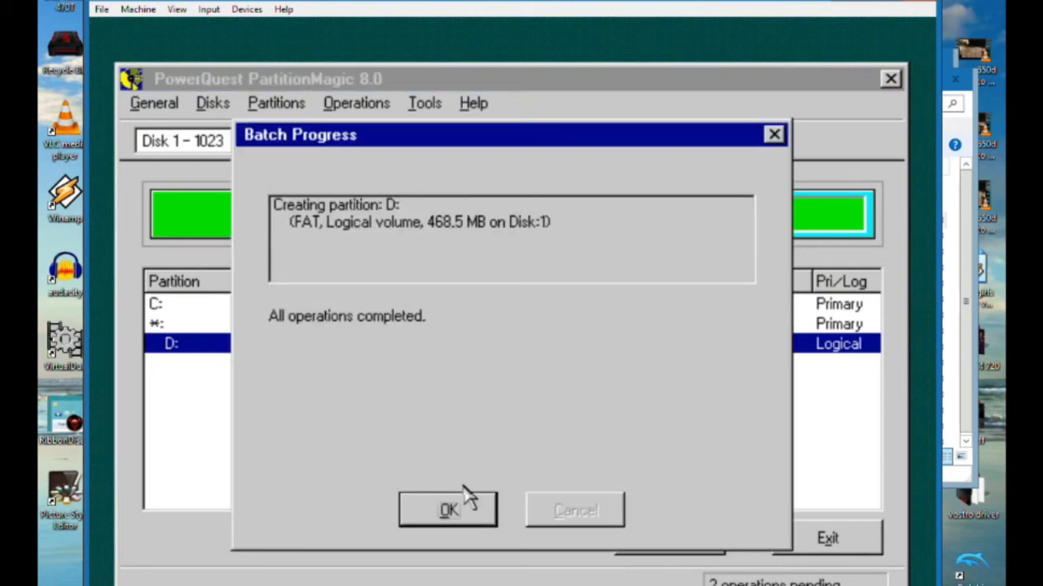
{"action": "left_click", "coordinate": [448, 510]}
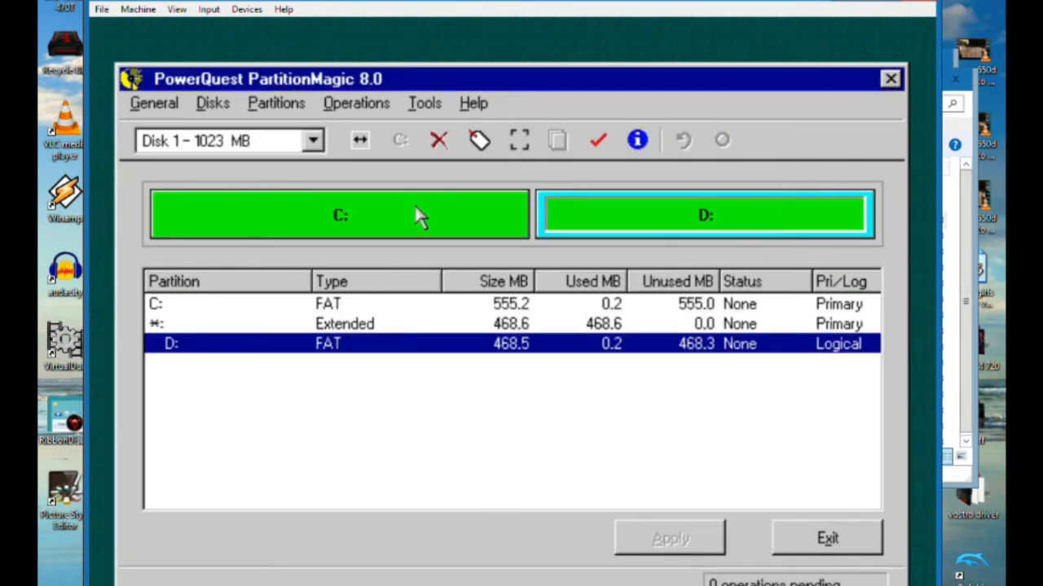
{"action": "left_click", "coordinate": [845, 545]}
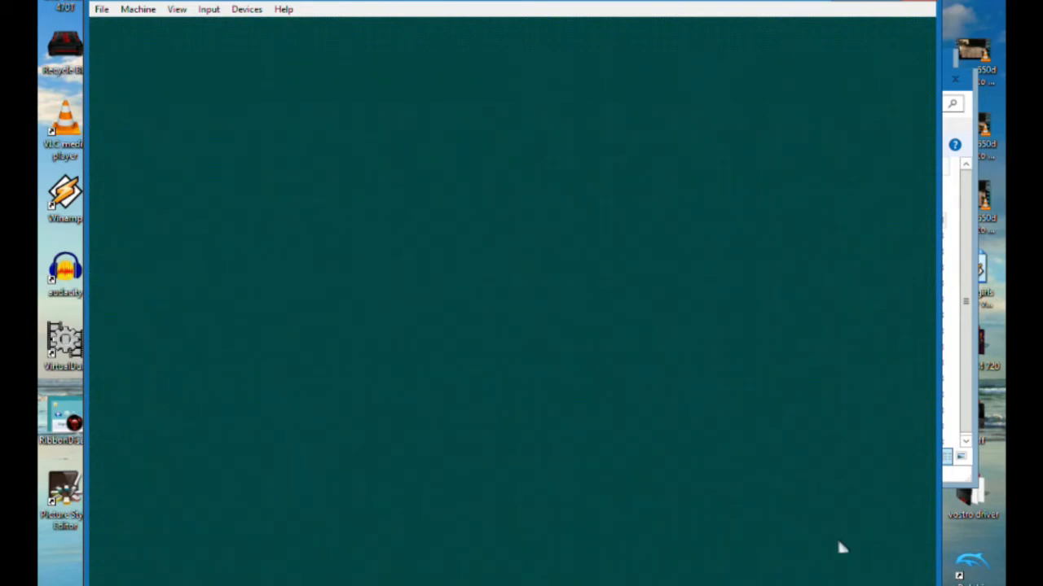
{"action": "left_click", "coordinate": [414, 390]}
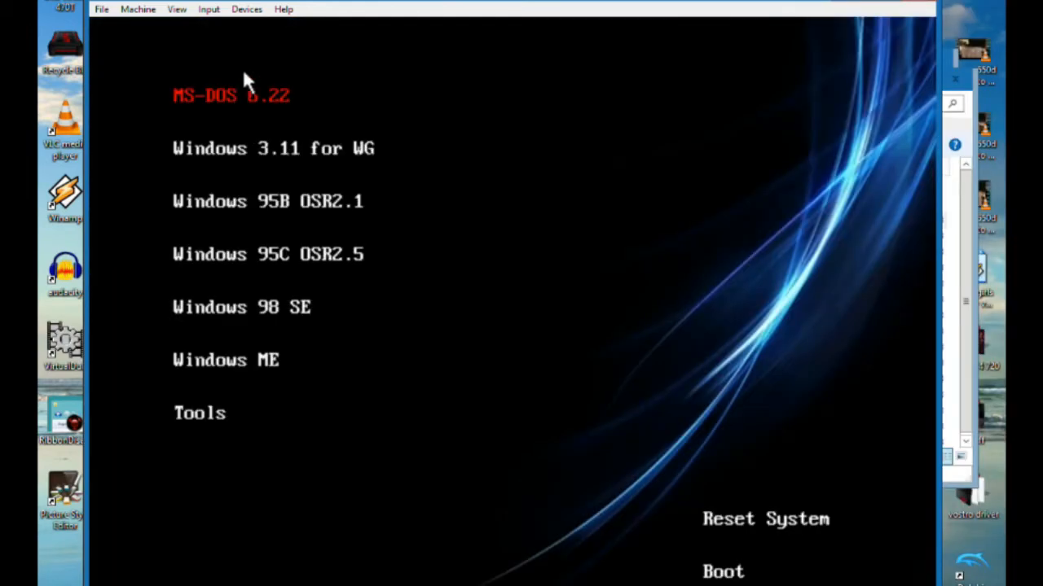
Install MS-DOS 6.22 into C:\DOS with the United States country and keyboard settings, and restart the machine
{"action": "left_click", "coordinate": [244, 72]}
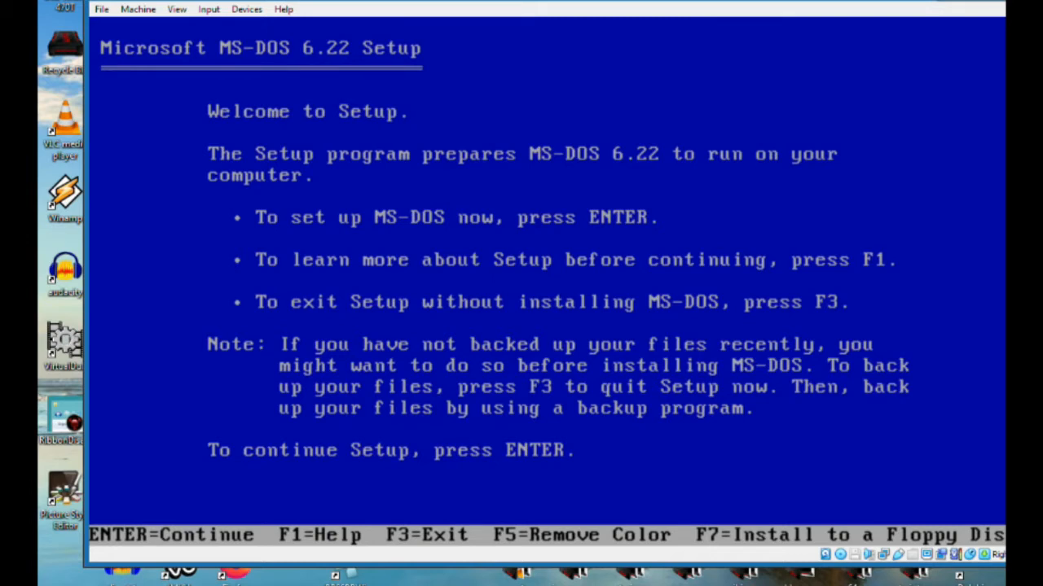
{"action": "key", "text": "Return"}
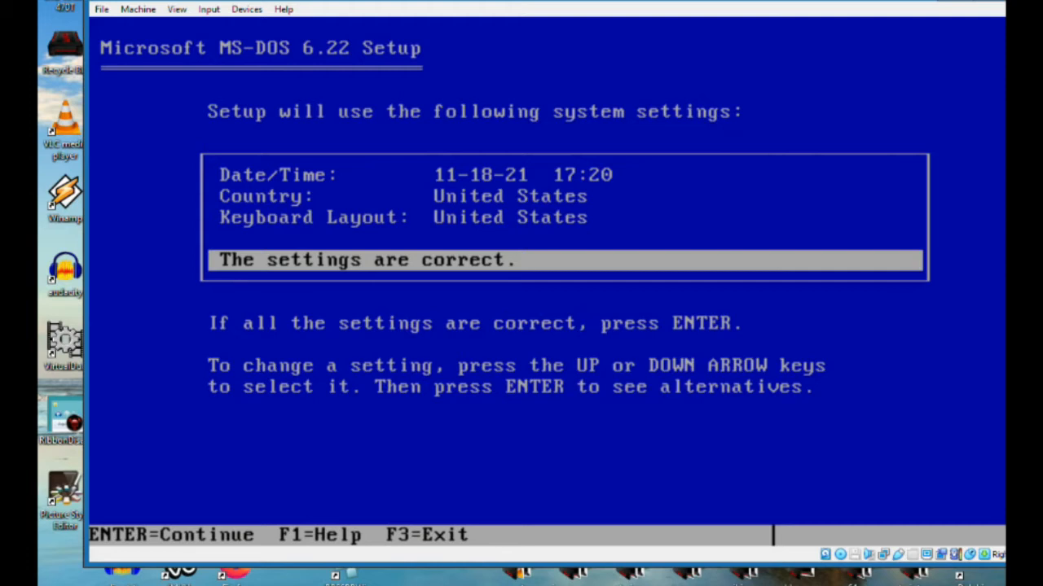
{"action": "key", "text": "Return"}
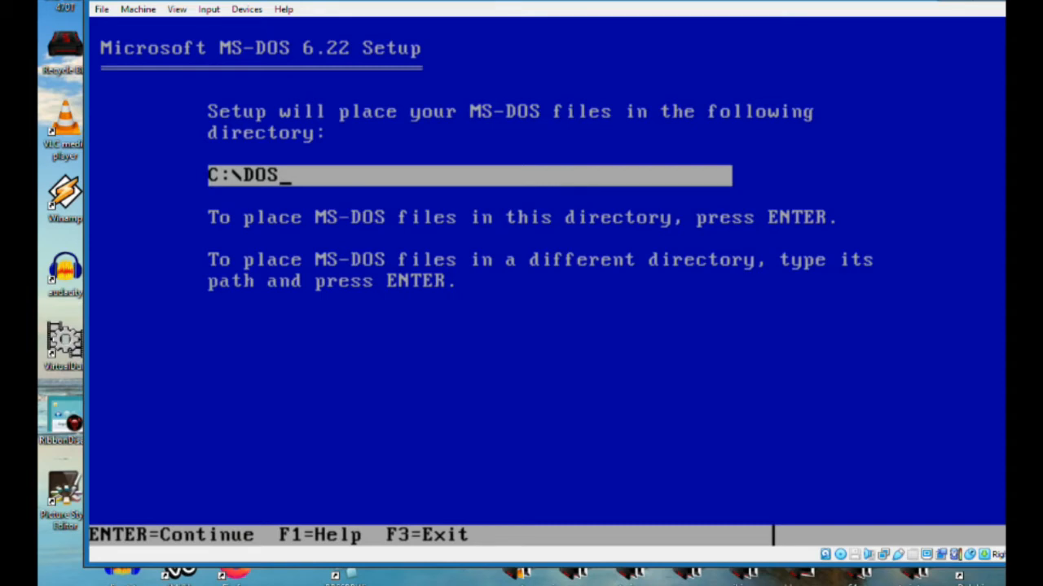
{"action": "key", "text": "Return"}
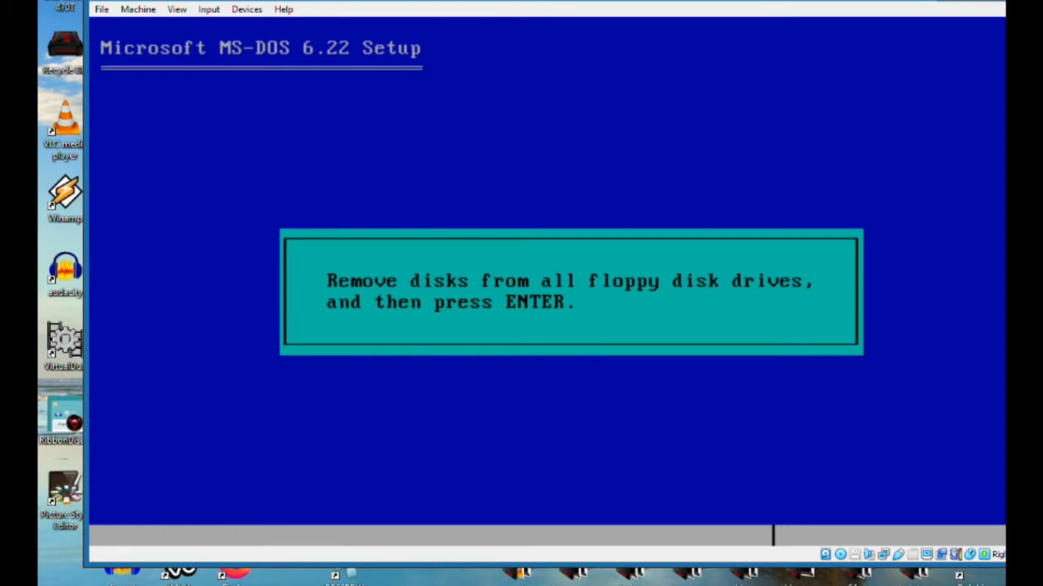
{"action": "left_click_drag", "start_coordinate": [504, 4], "coordinate": [460, 4]}
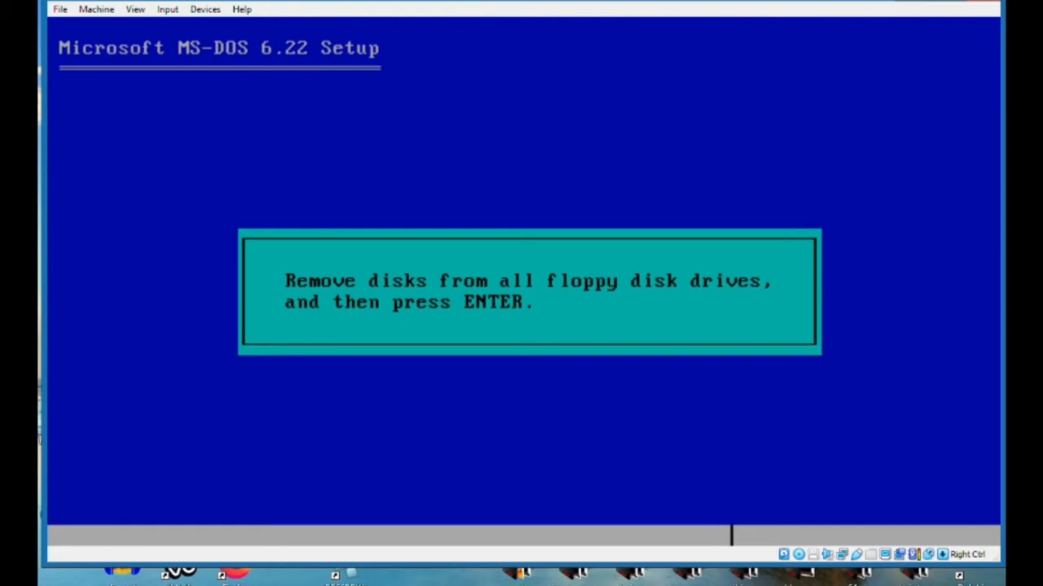
{"action": "key", "text": "Return"}
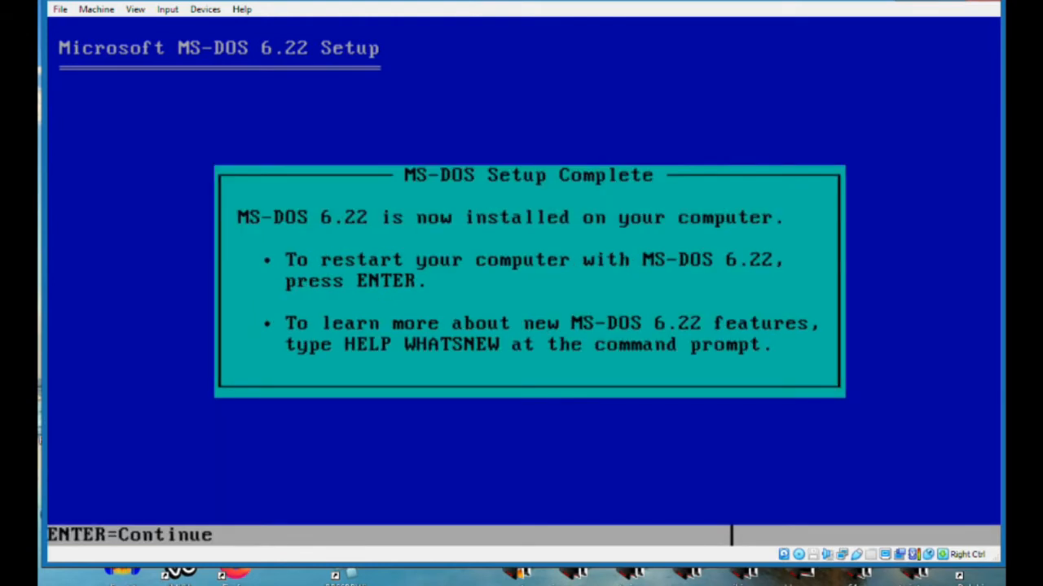
{"action": "key", "text": "Return"}
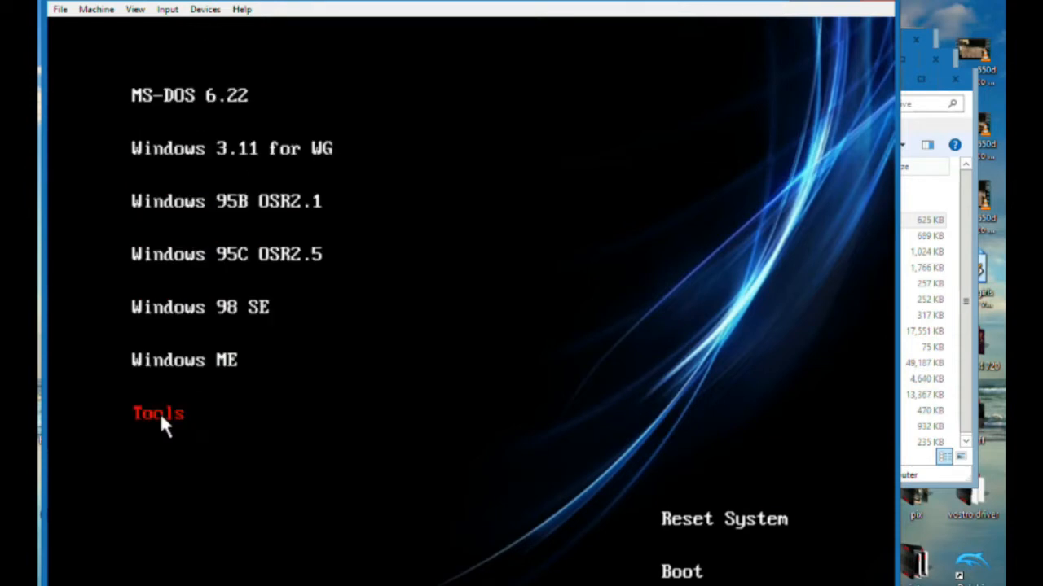
Boot the installed MS-DOS and list the contents of the C: root directory
{"action": "left_click", "coordinate": [681, 572]}
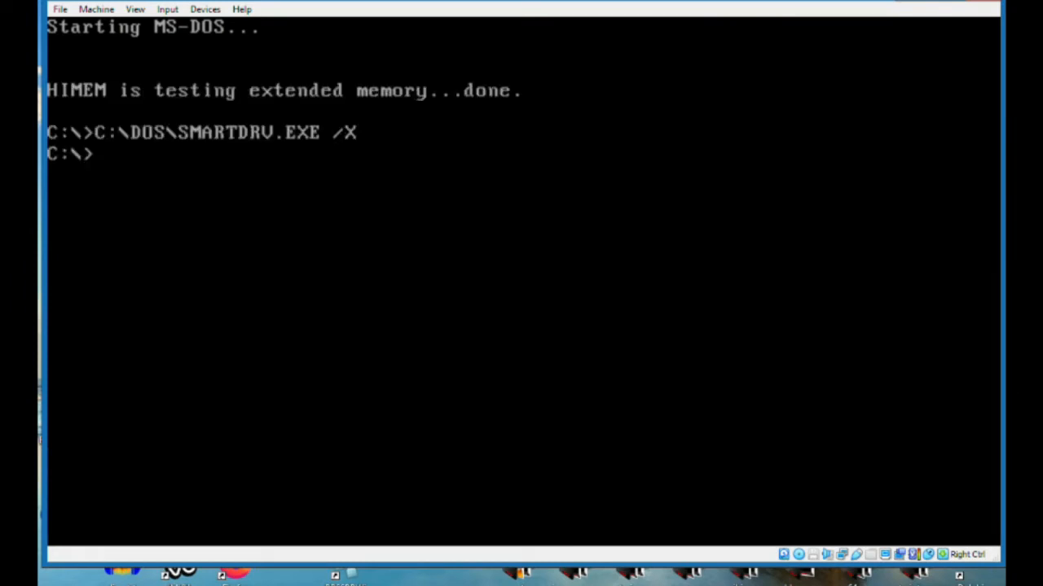
{"action": "type", "text": "dir"}
{"action": "key", "text": "Return"}
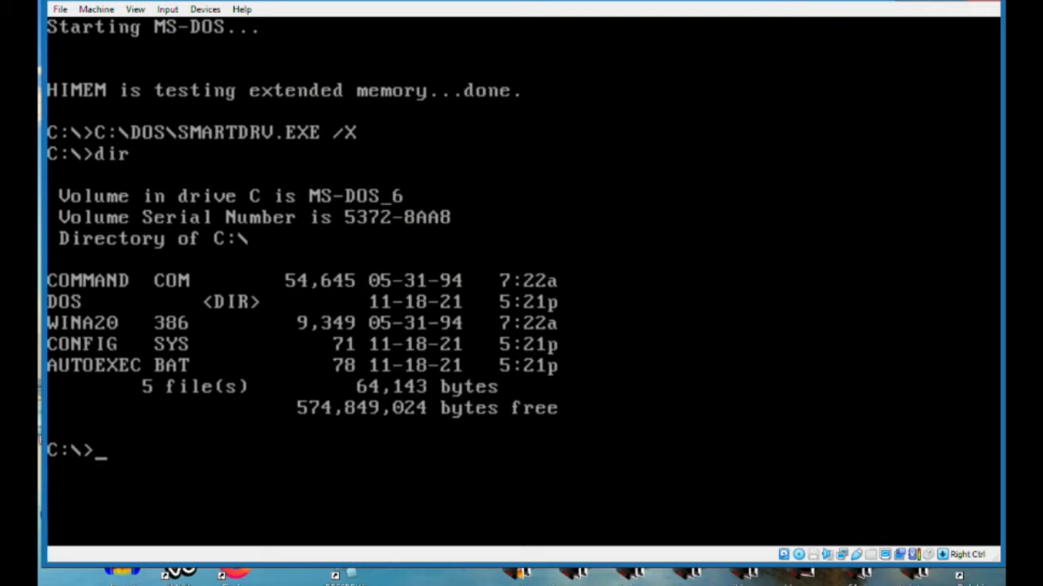
Reset the virtual machine and launch CD-ROM Driver MS-DOS from the installer's tools
{"action": "left_click", "coordinate": [167, 9]}
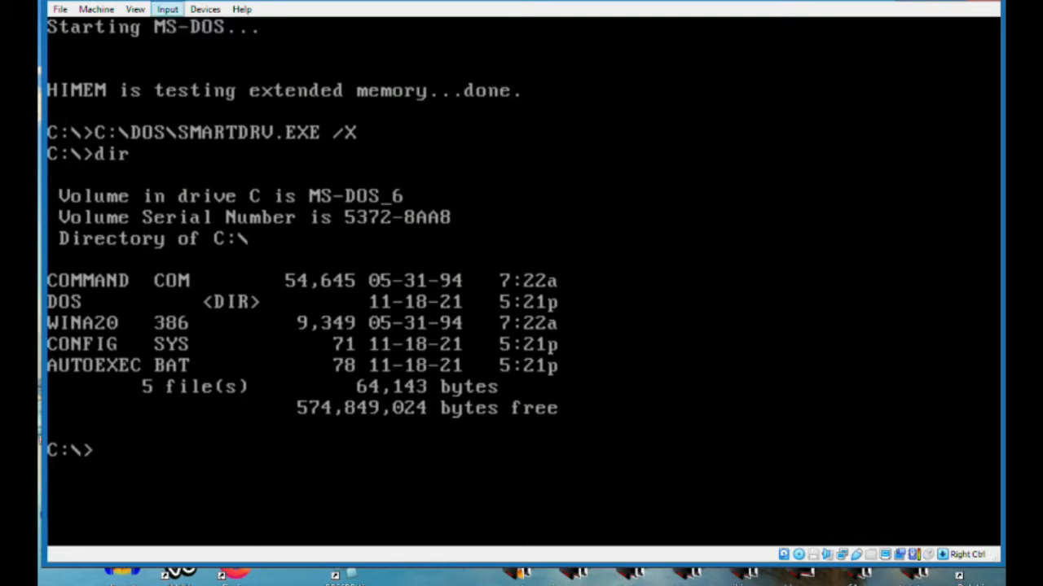
{"action": "mouse_move", "coordinate": [204, 9]}
{"action": "mouse_move", "coordinate": [96, 9]}
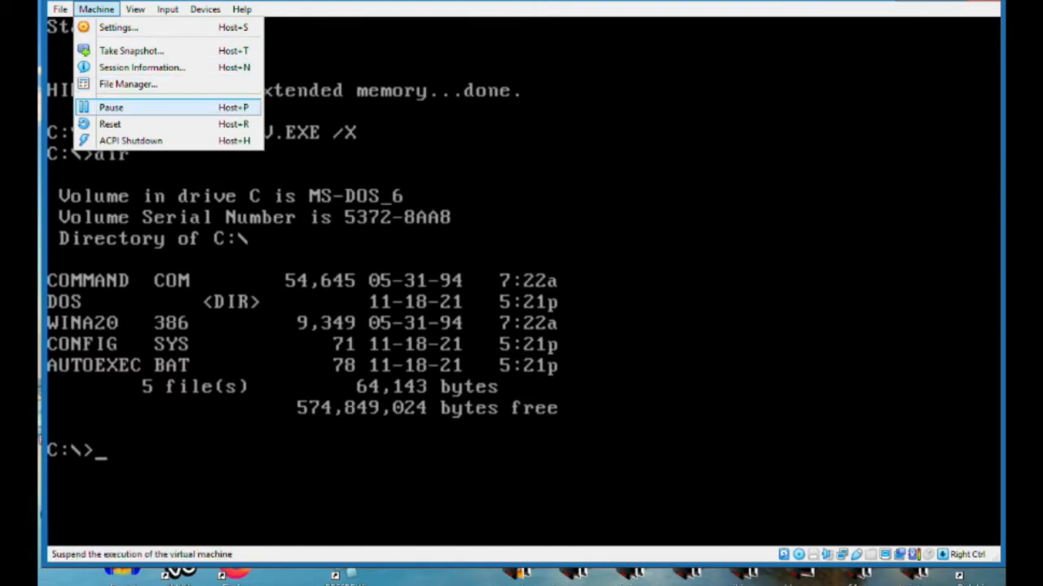
{"action": "left_click", "coordinate": [111, 124]}
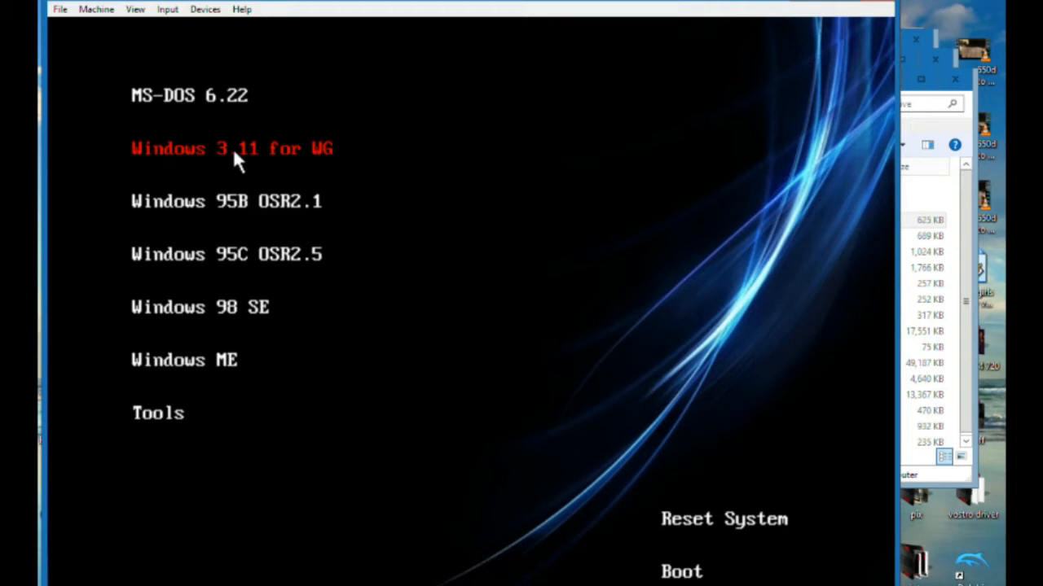
{"action": "left_click", "coordinate": [160, 424]}
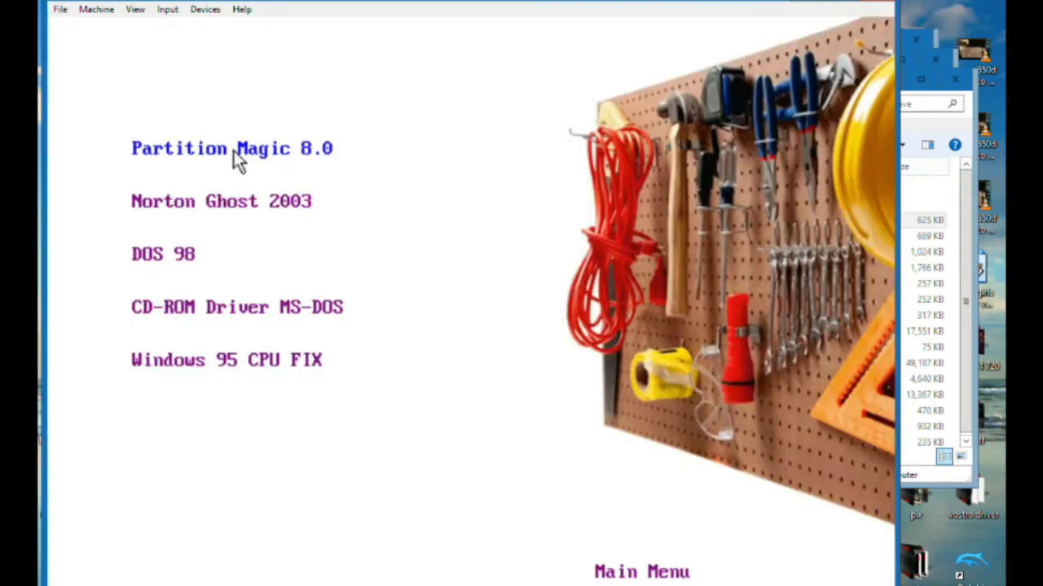
{"action": "left_click", "coordinate": [240, 309]}
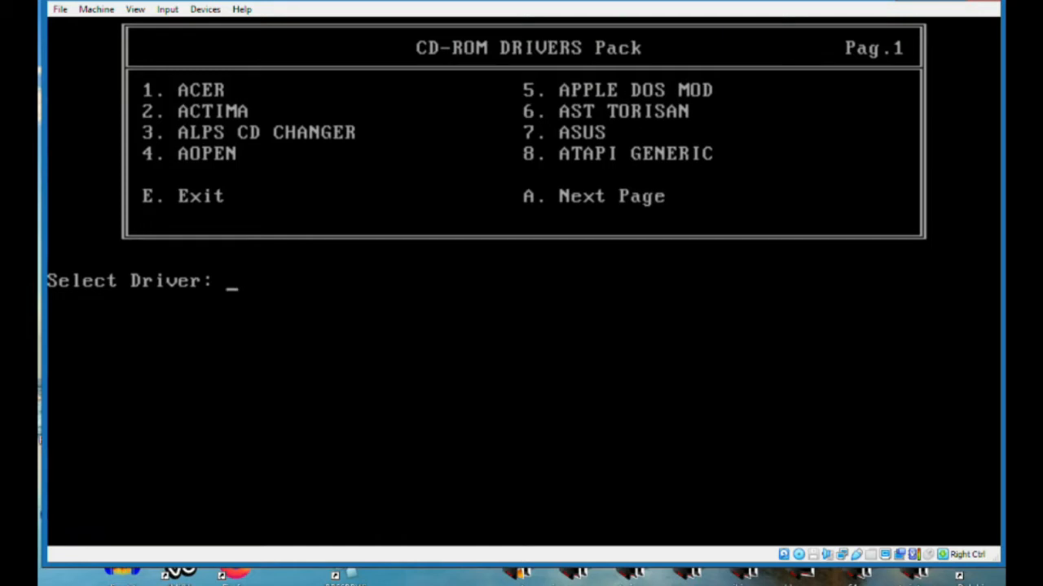
Look through all pages of the CD-ROM drivers pack and return to the first page
{"action": "key", "text": "a"}
{"action": "key", "text": "a"}
{"action": "key", "text": "a"}
{"action": "key", "text": "a"}
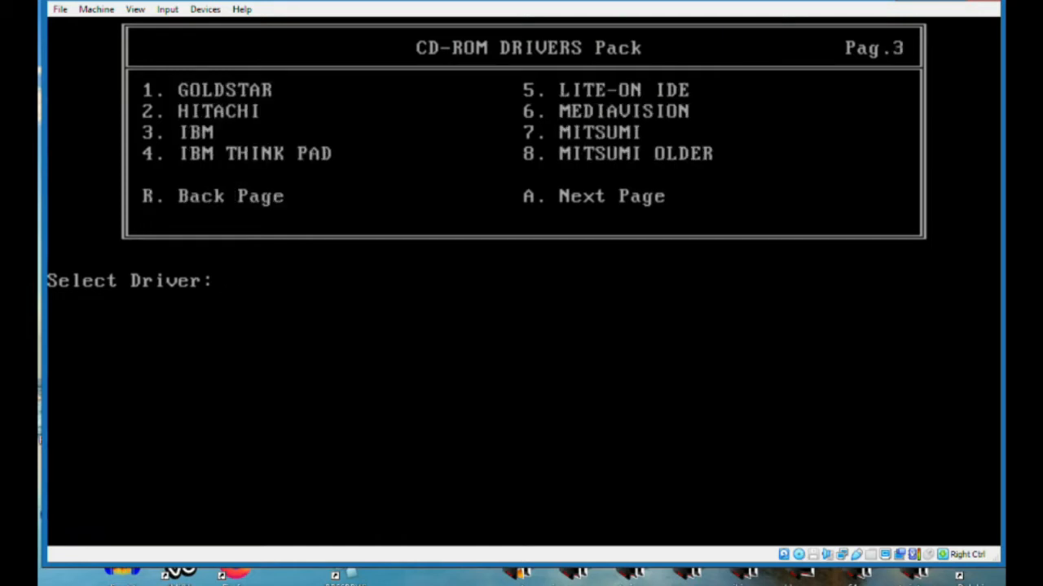
{"action": "key", "text": "a"}
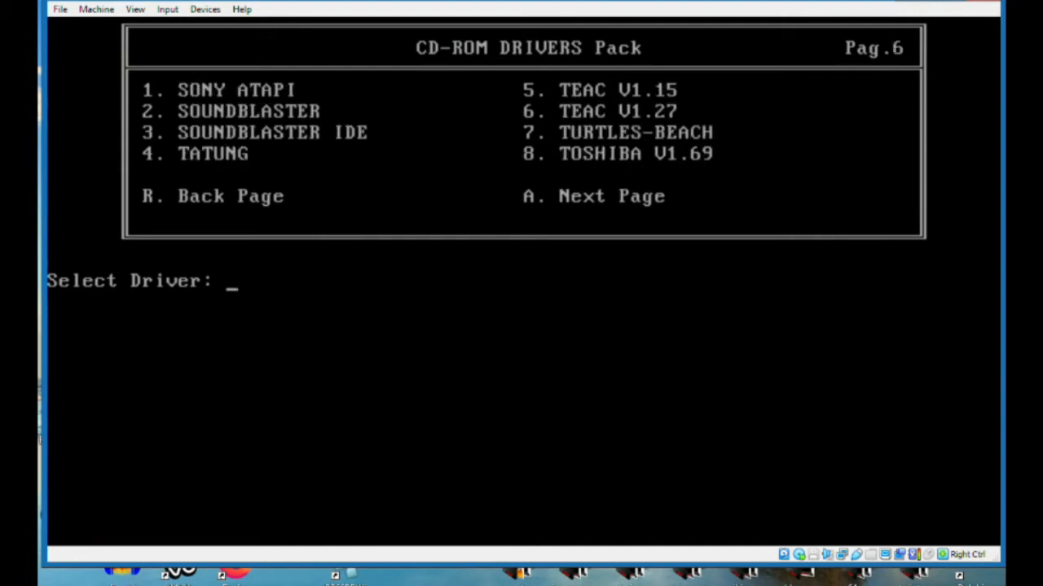
{"action": "key", "text": "a"}
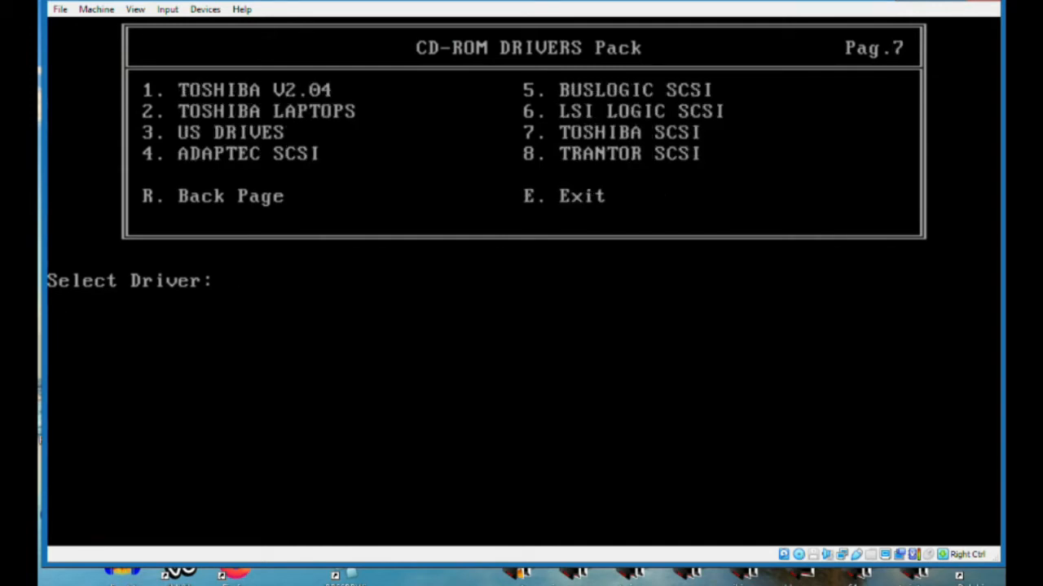
{"action": "key", "text": "r"}
{"action": "key", "text": "r"}
{"action": "key", "text": "r"}
{"action": "key", "text": "r"}
{"action": "key", "text": "r"}
{"action": "key", "text": "r"}
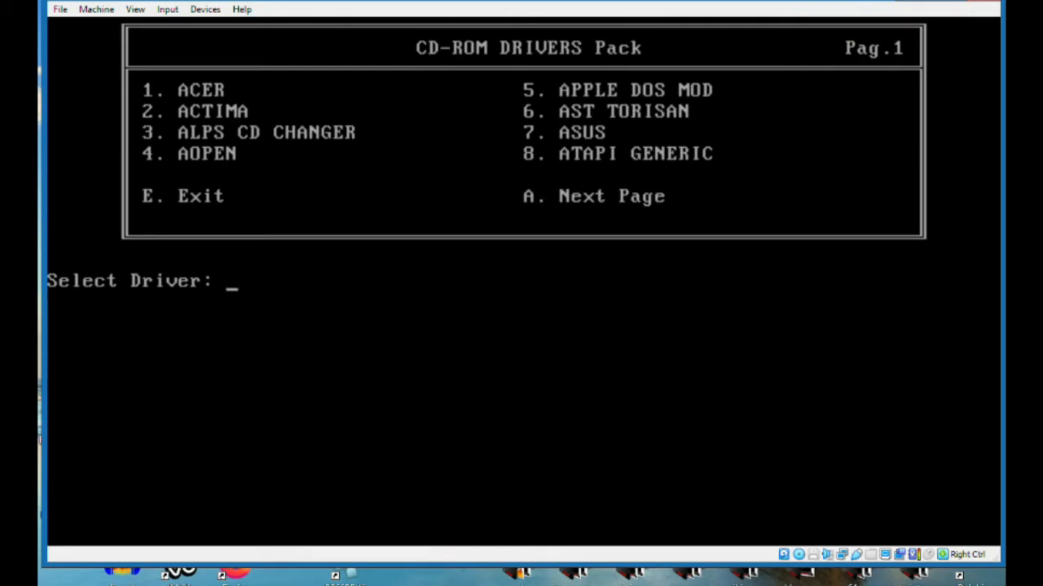
Install the ACER CD-ROM driver and reboot into the installed MS-DOS
{"action": "key", "text": "1"}
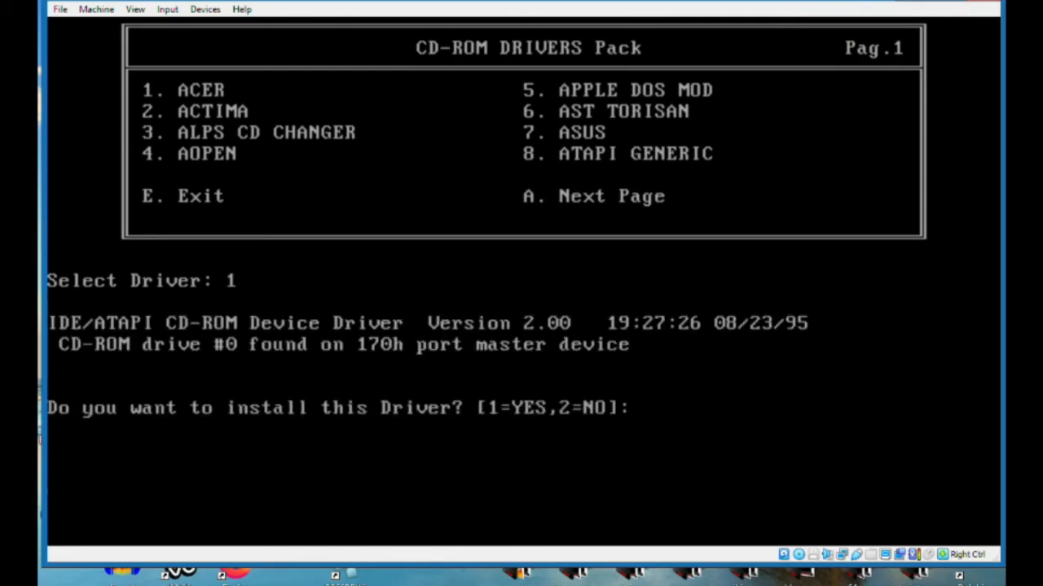
{"action": "key", "text": "1"}
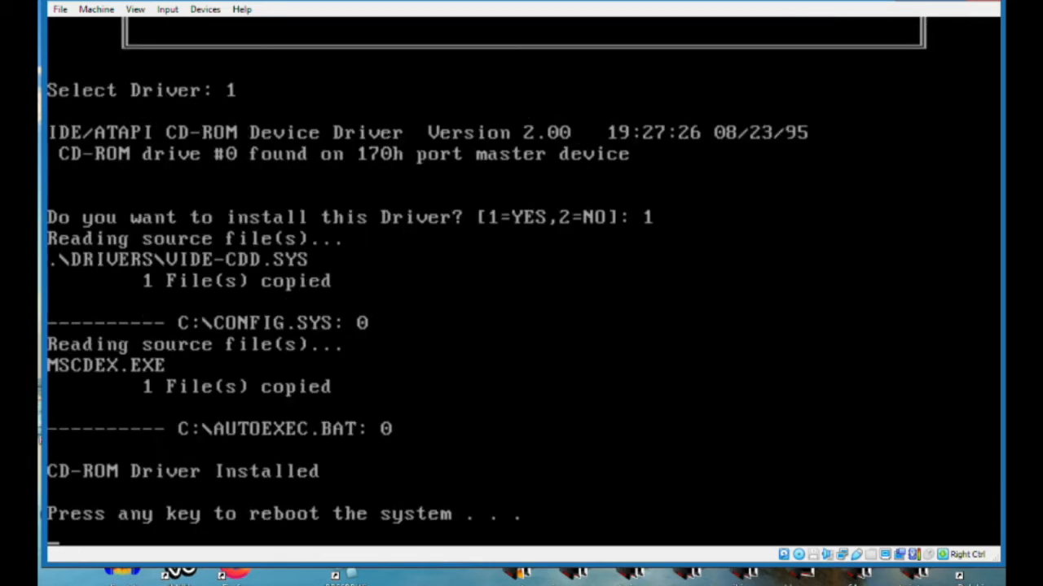
{"action": "key", "text": "Return"}
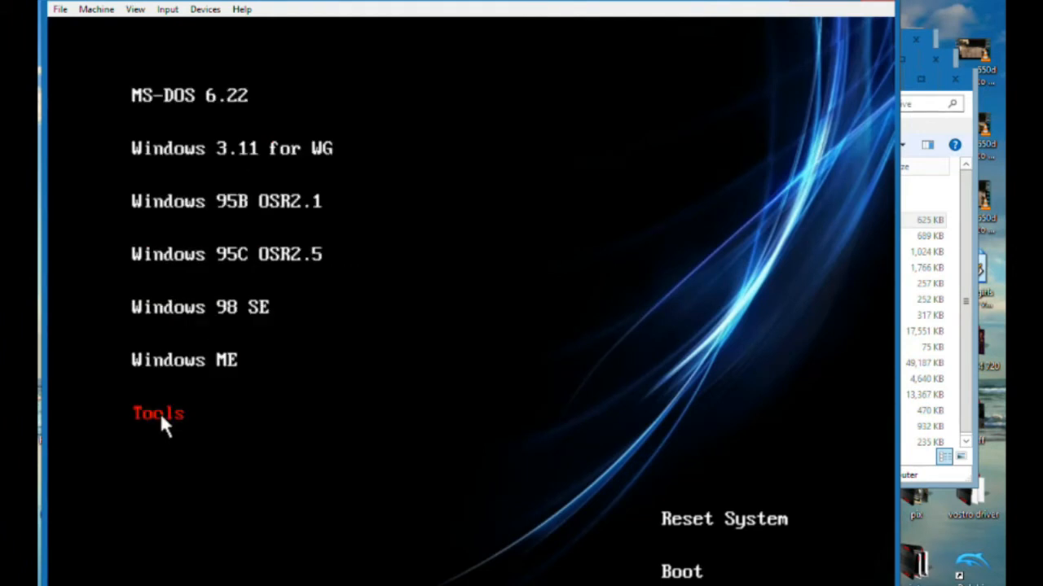
{"action": "left_click", "coordinate": [681, 571]}
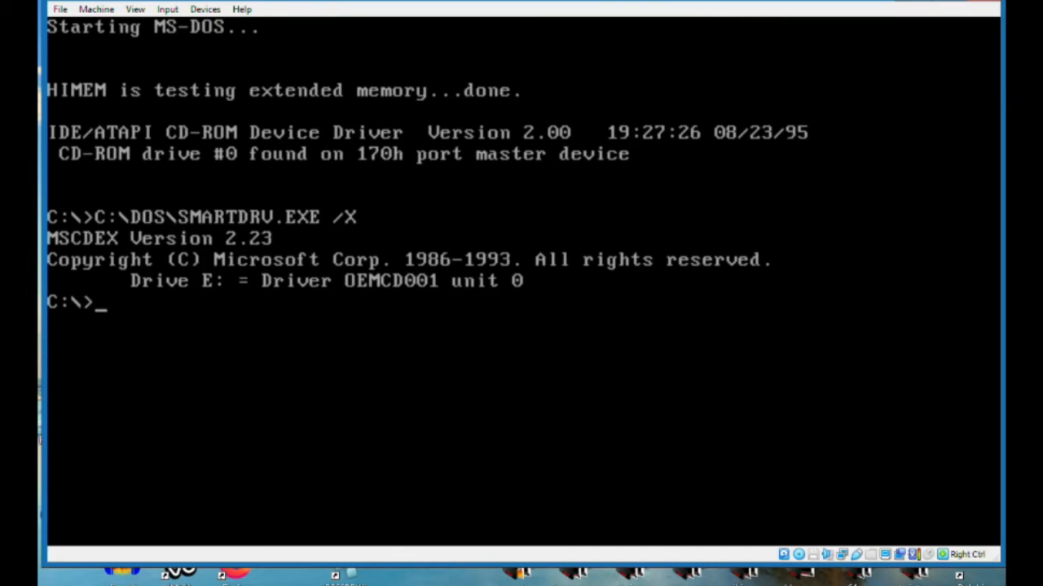
List the contents of the C: root directory and try to run w311 from there
{"action": "type", "text": "dir"}
{"action": "key", "text": "Return"}
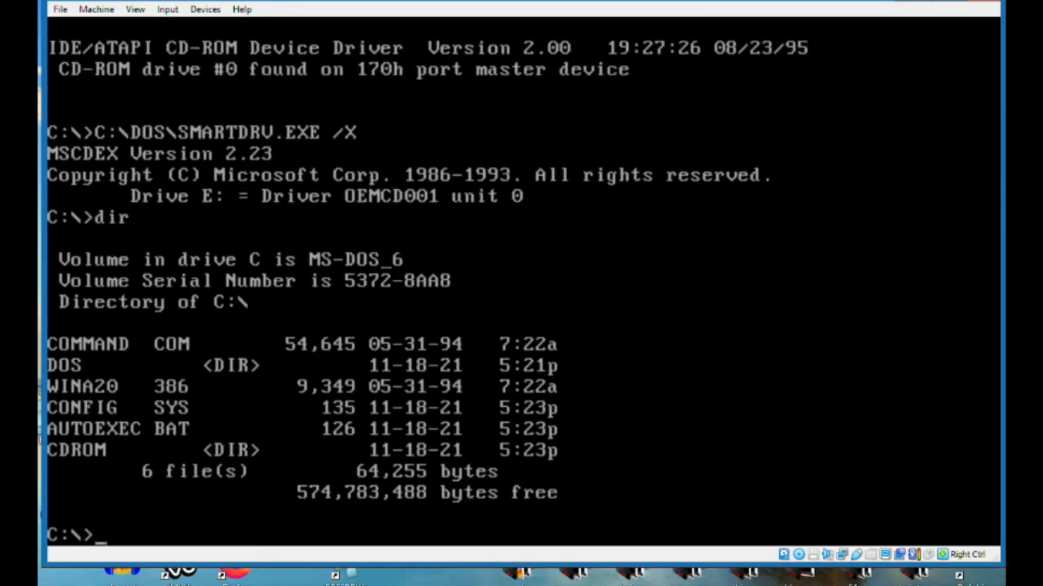
{"action": "type", "text": "w311"}
{"action": "key", "text": "Return"}
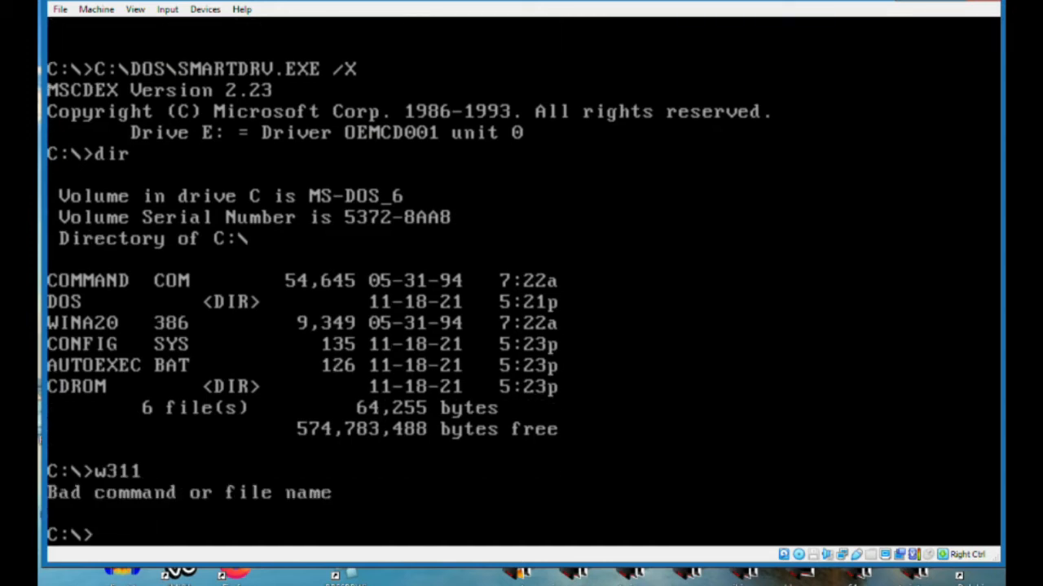
Reset the virtual machine, boot into the installed MS-DOS, try running w311 again and list the C: root directory
{"action": "left_click", "coordinate": [96, 9]}
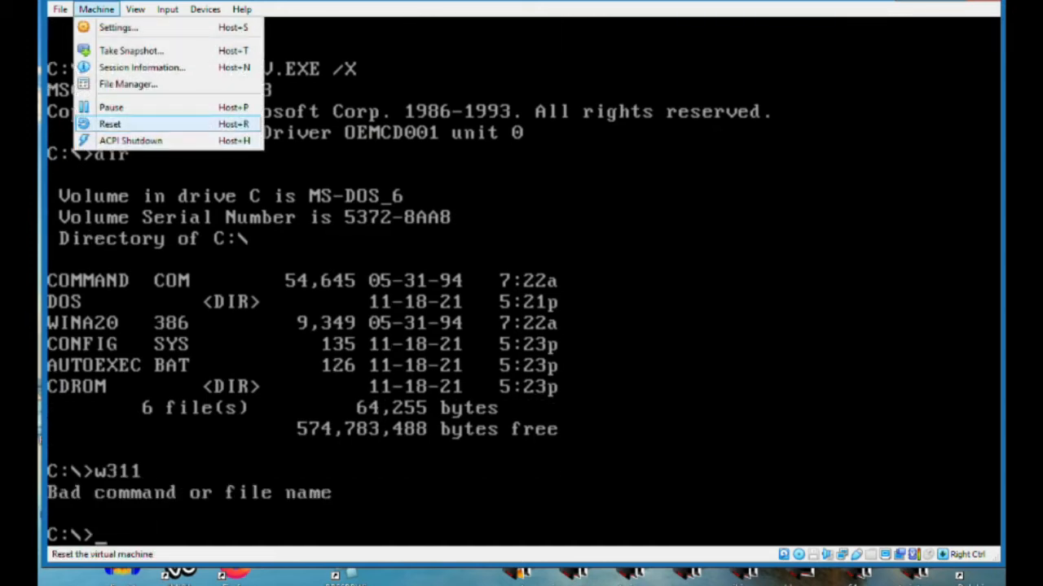
{"action": "left_click", "coordinate": [110, 124]}
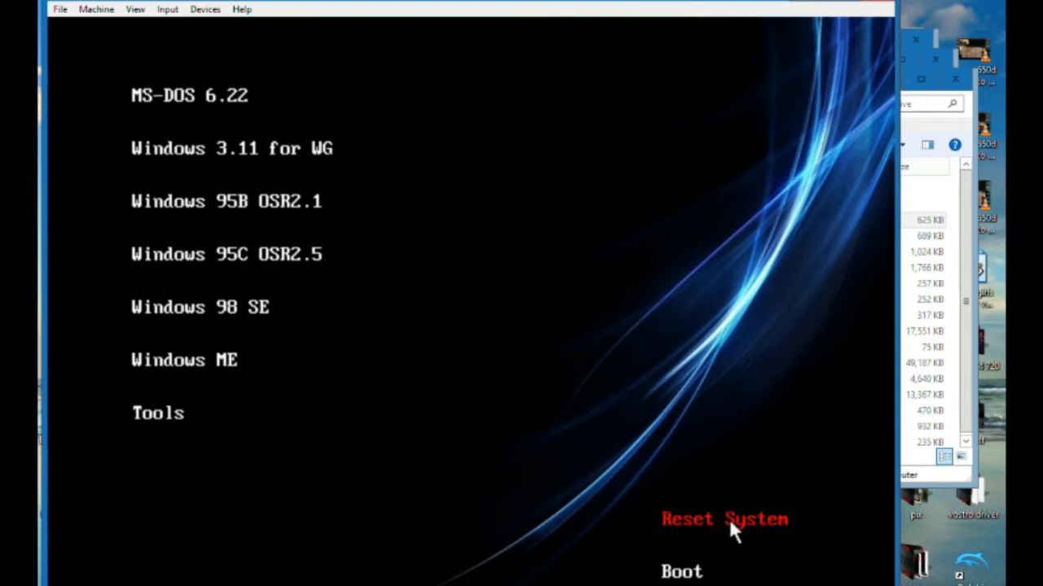
{"action": "left_click", "coordinate": [690, 573]}
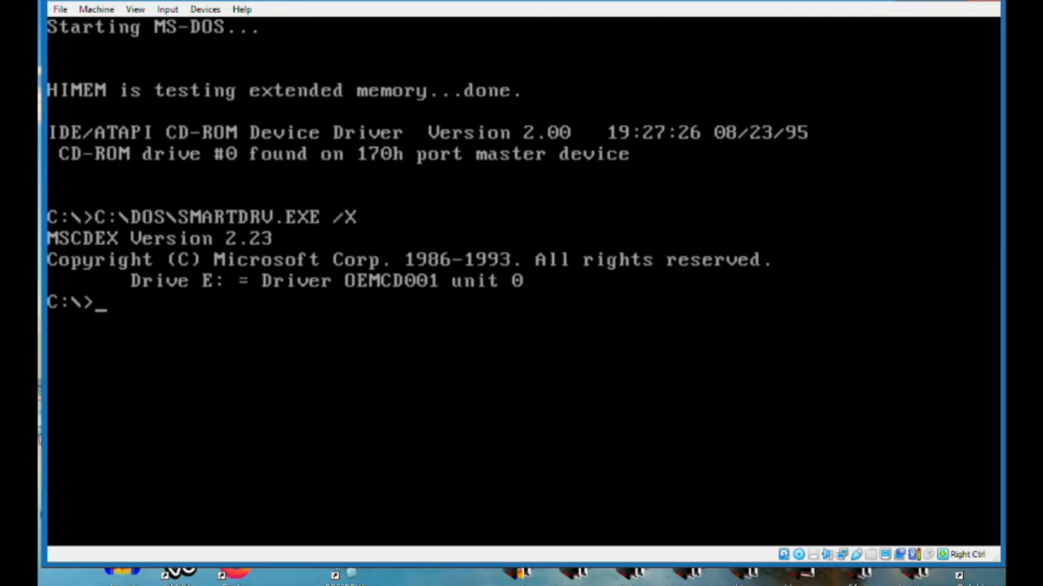
{"action": "type", "text": "w311"}
{"action": "key", "text": "Return"}
{"action": "type", "text": "dir"}
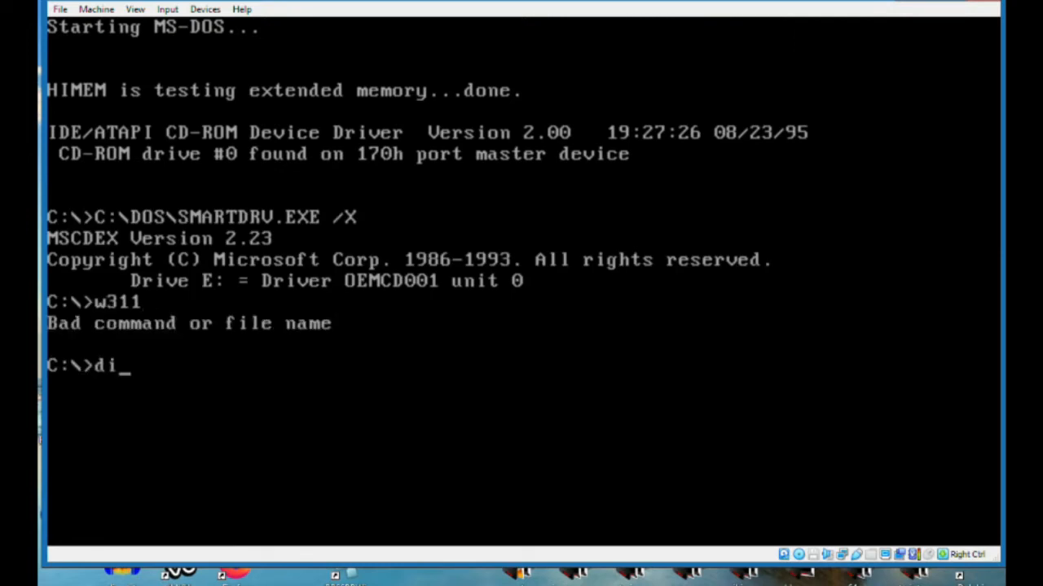
{"action": "key", "text": "Return"}
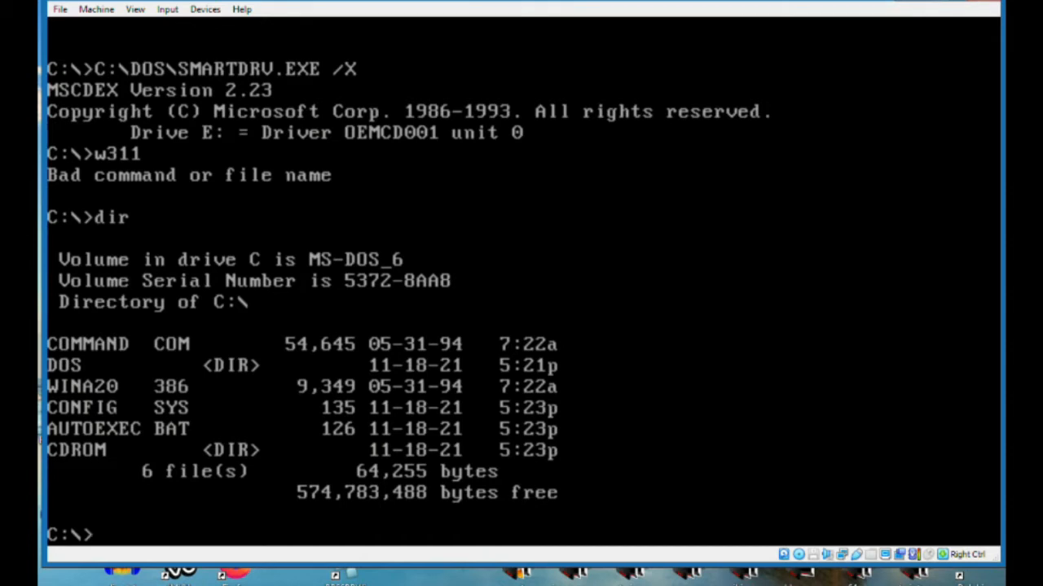
Power off the virtual machine and start the Windows 3.11 D machine again
{"action": "key", "text": "ctrl+q"}
{"action": "left_click", "coordinate": [489, 293]}
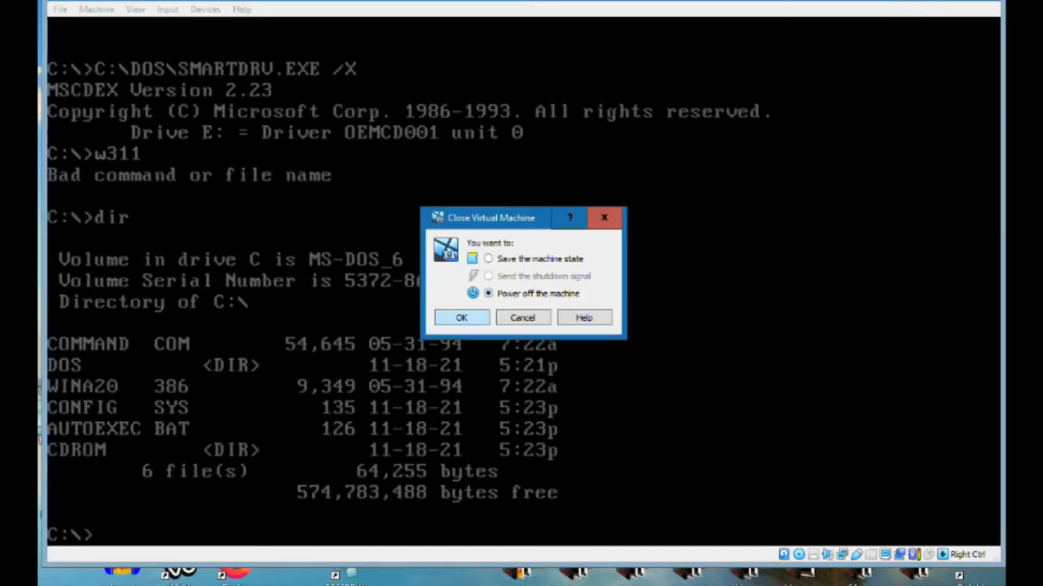
{"action": "left_click", "coordinate": [461, 318]}
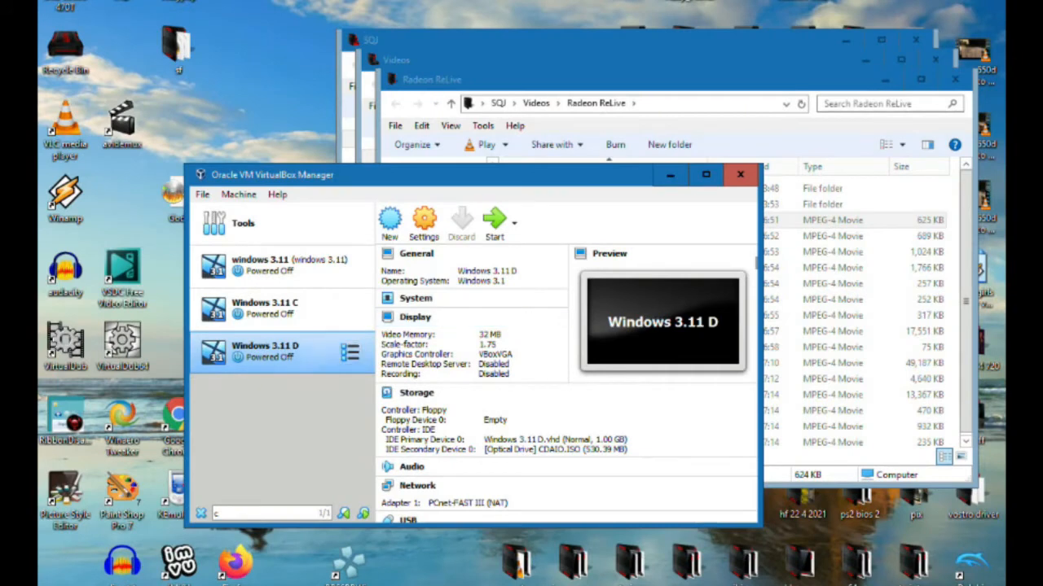
{"action": "left_click", "coordinate": [495, 222]}
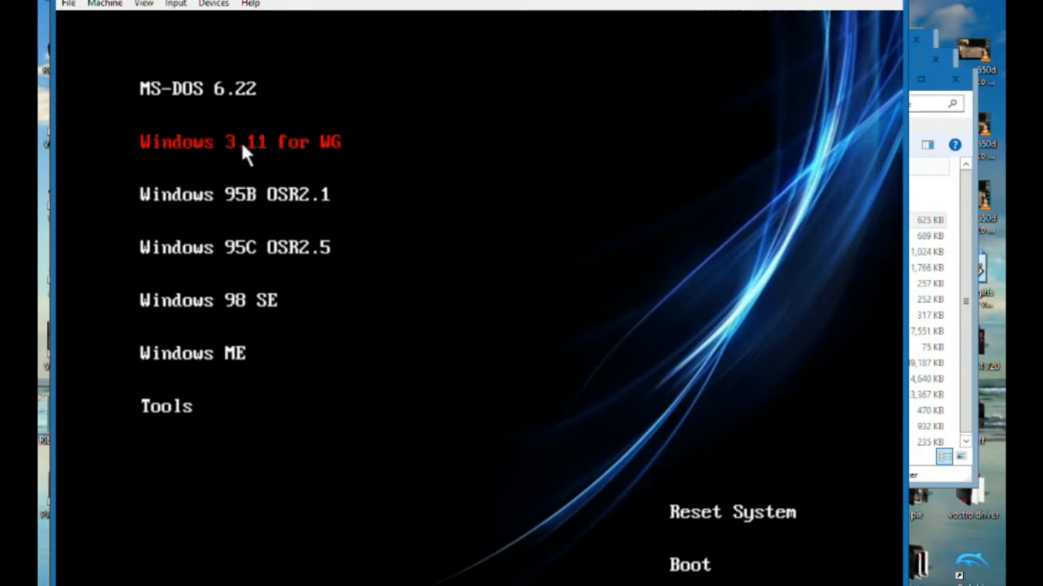
Get from the installer's boot menu into the installed MS-DOS and run w311 from the C: prompt
{"action": "left_click", "coordinate": [204, 89]}
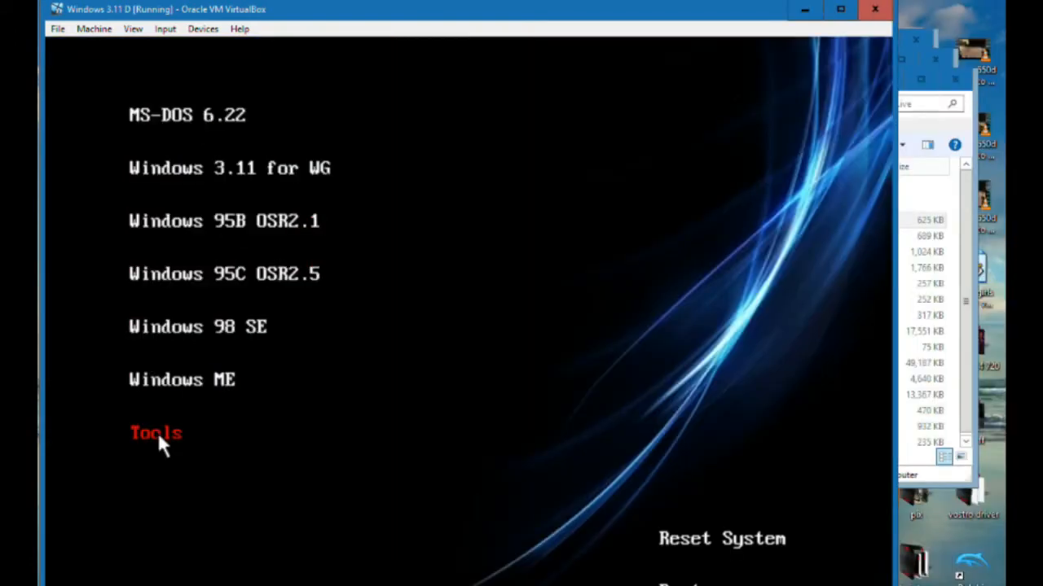
{"action": "left_click", "coordinate": [726, 538]}
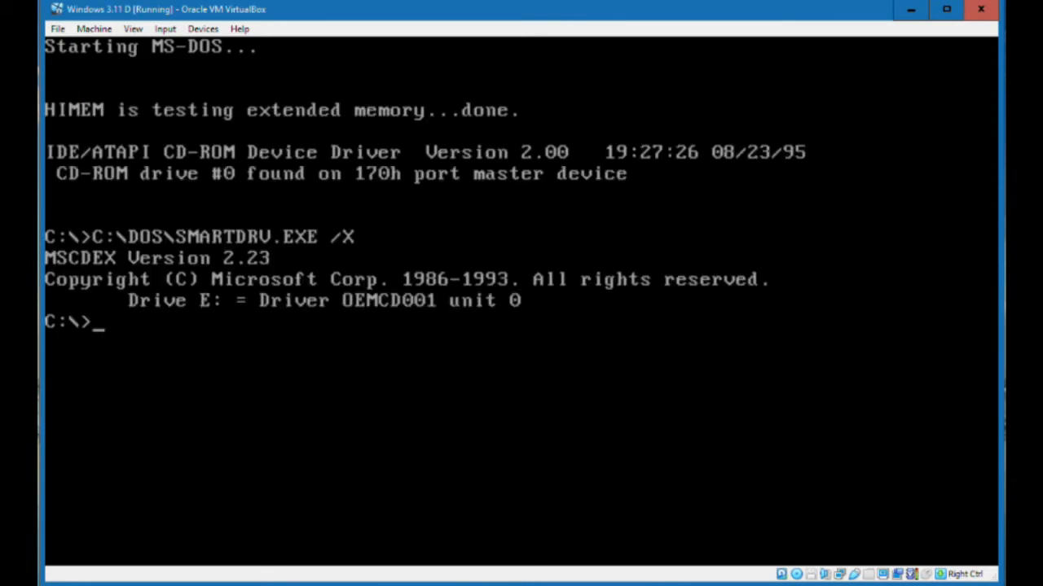
{"action": "type", "text": "w311"}
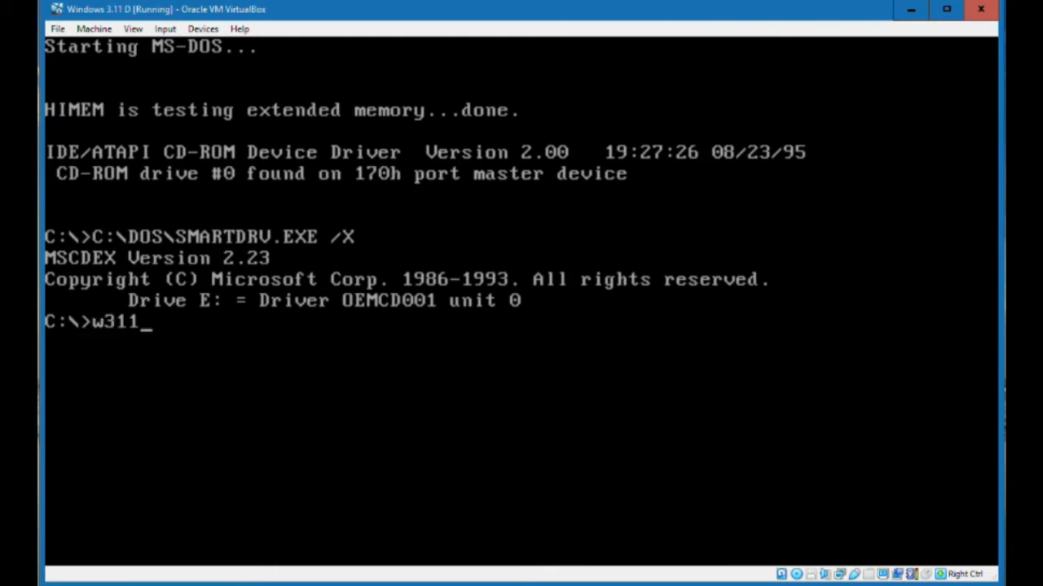
{"action": "key", "text": "Return"}
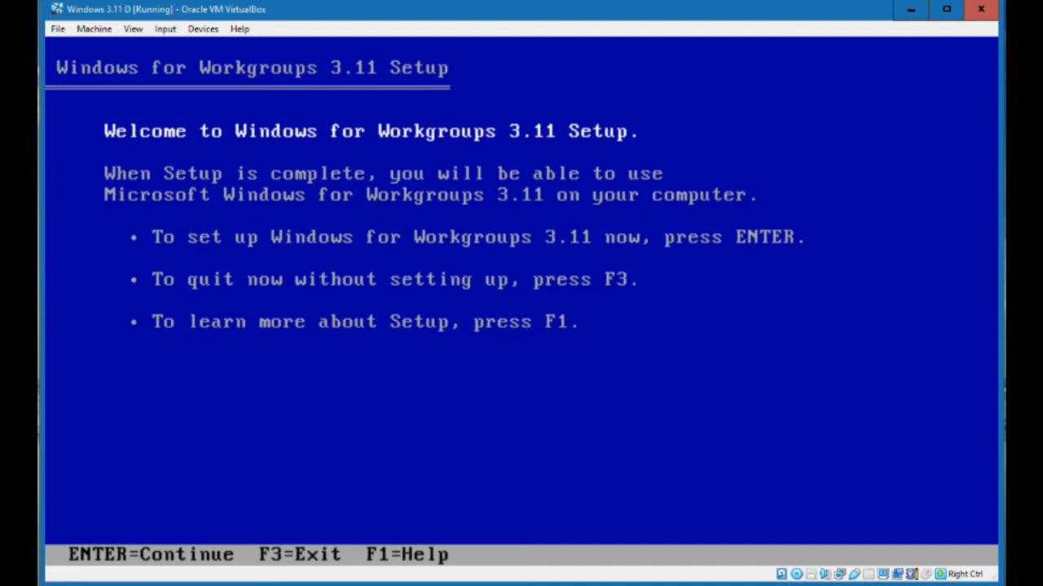
Begin setting up Windows for Workgroups 3.11 with Express Setup
{"action": "key", "text": "Return"}
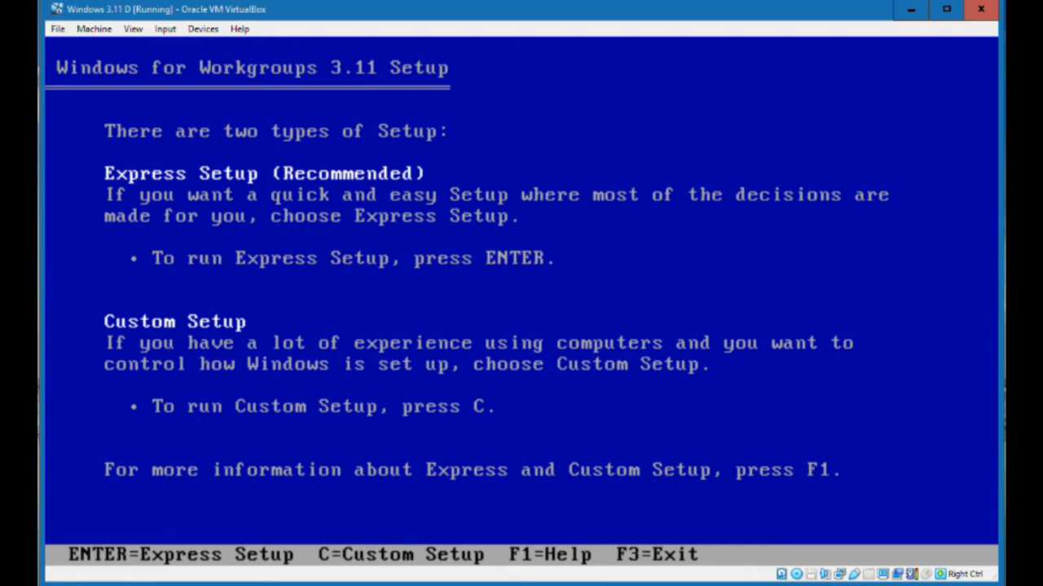
{"action": "key", "text": "Return"}
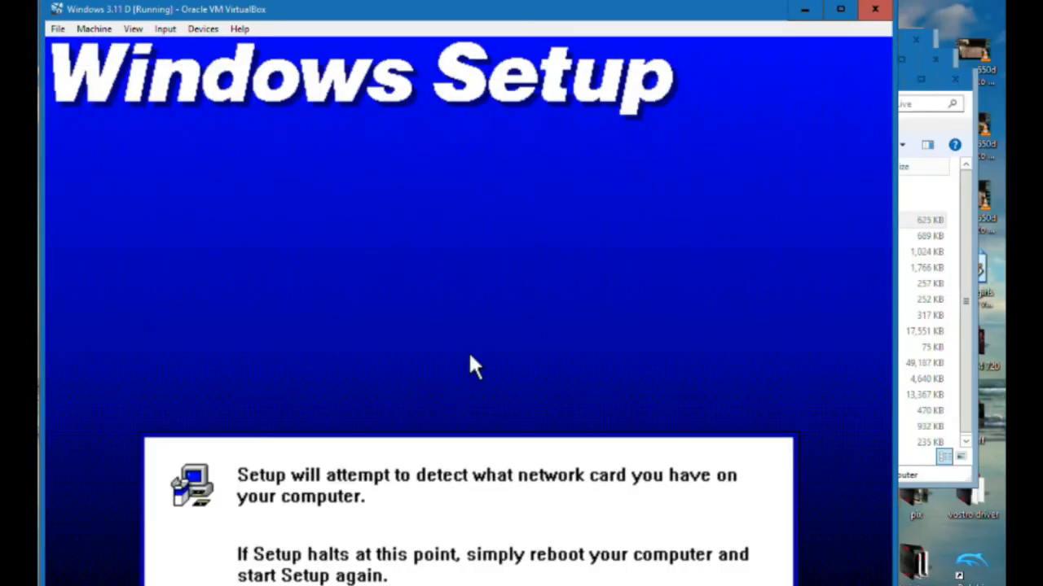
{"action": "left_click_drag", "start_coordinate": [629, 20], "coordinate": [667, 16]}
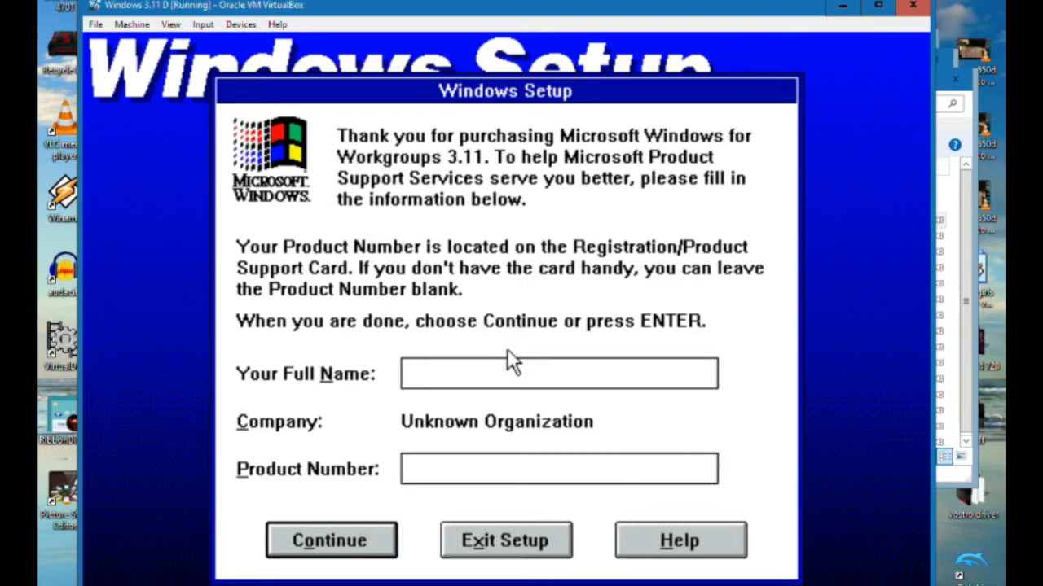
Enter the full name for the Windows registration, leave the product number blank and accept the details
{"action": "type", "text": "Jaidensa"}
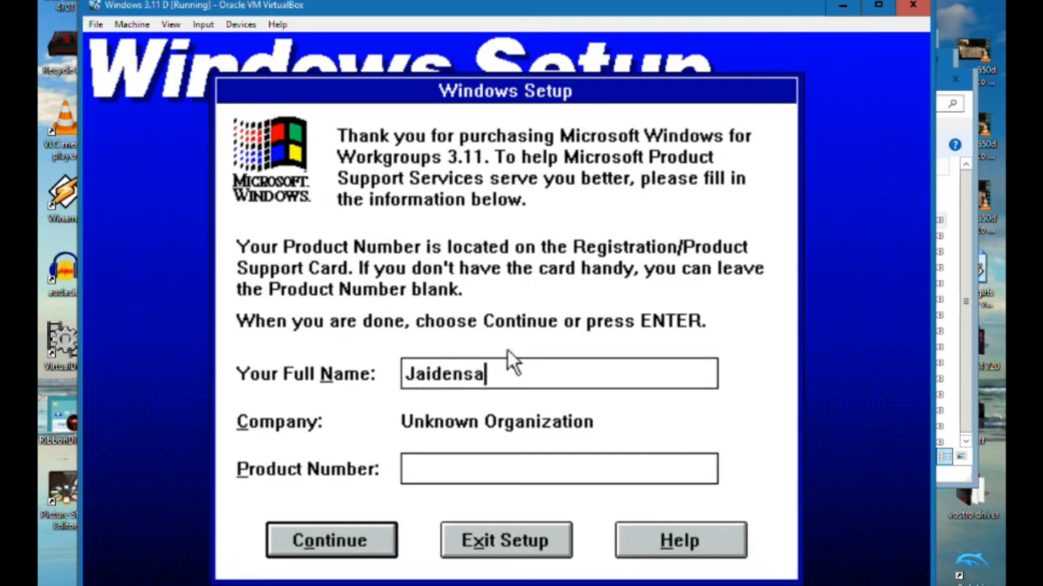
{"action": "type", "text": "de"}
{"action": "left_click", "coordinate": [478, 467]}
{"action": "left_click", "coordinate": [343, 539]}
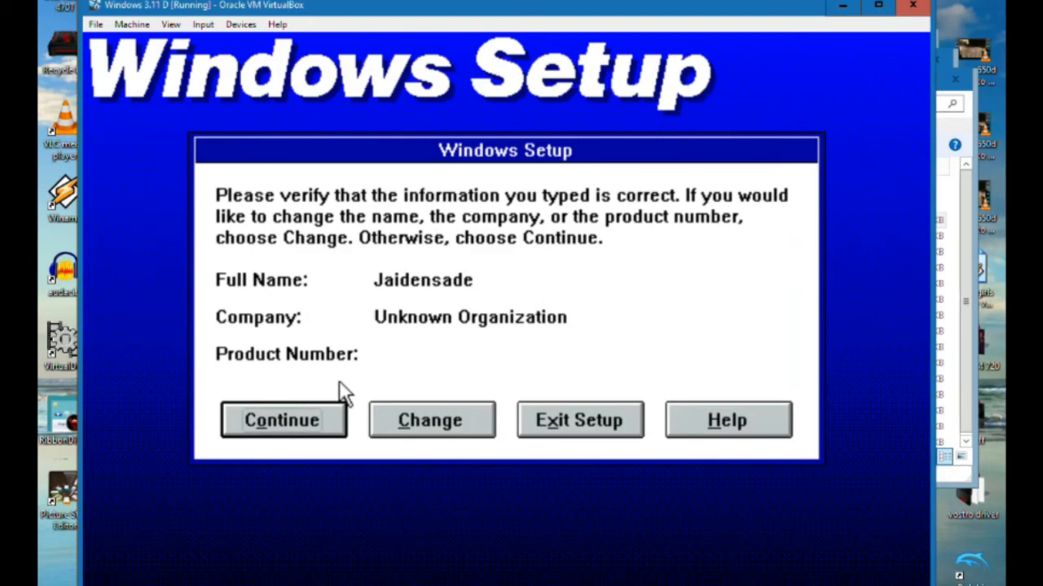
{"action": "left_click", "coordinate": [344, 432]}
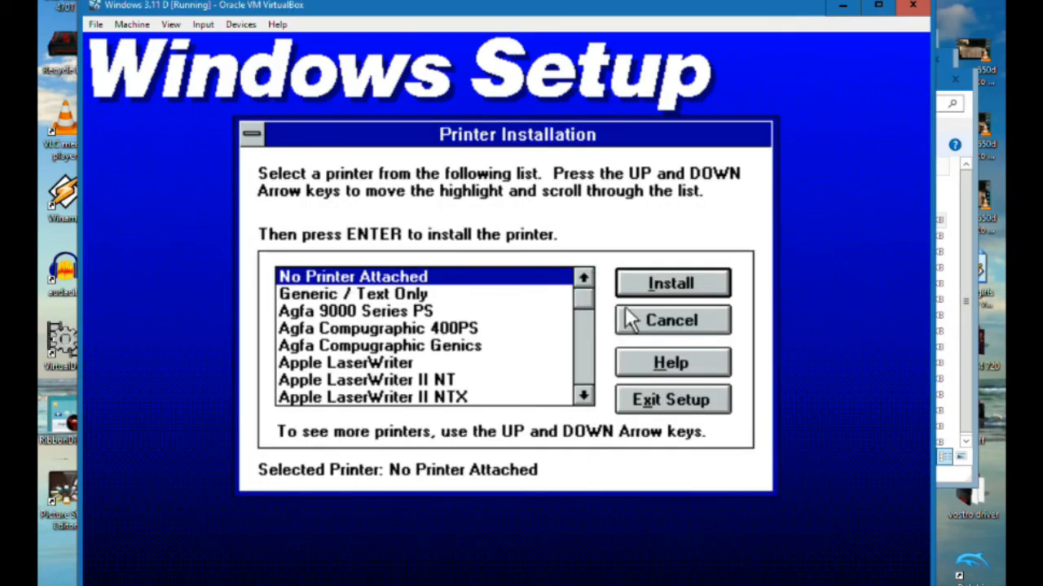
Accept No Printer Attached for the printer and continue the network setup with No Network Installed
{"action": "left_click", "coordinate": [656, 290]}
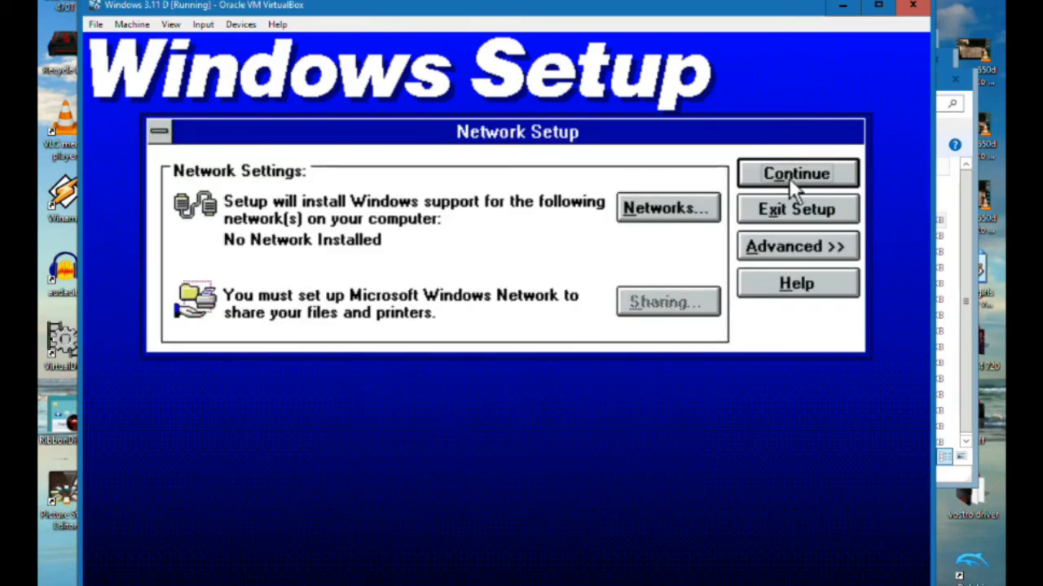
{"action": "left_click", "coordinate": [806, 209]}
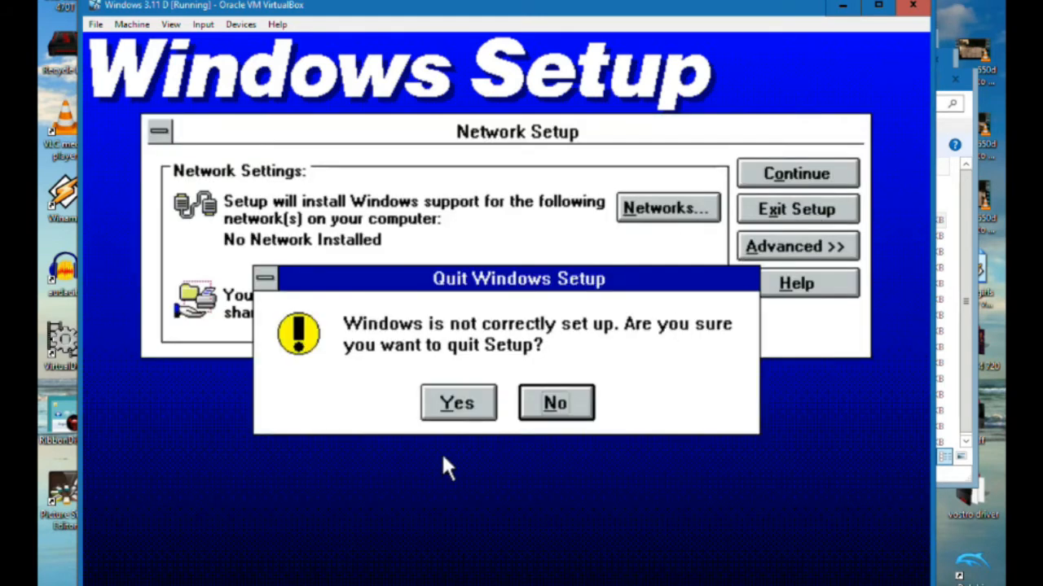
{"action": "left_click", "coordinate": [556, 402]}
{"action": "left_click", "coordinate": [784, 175]}
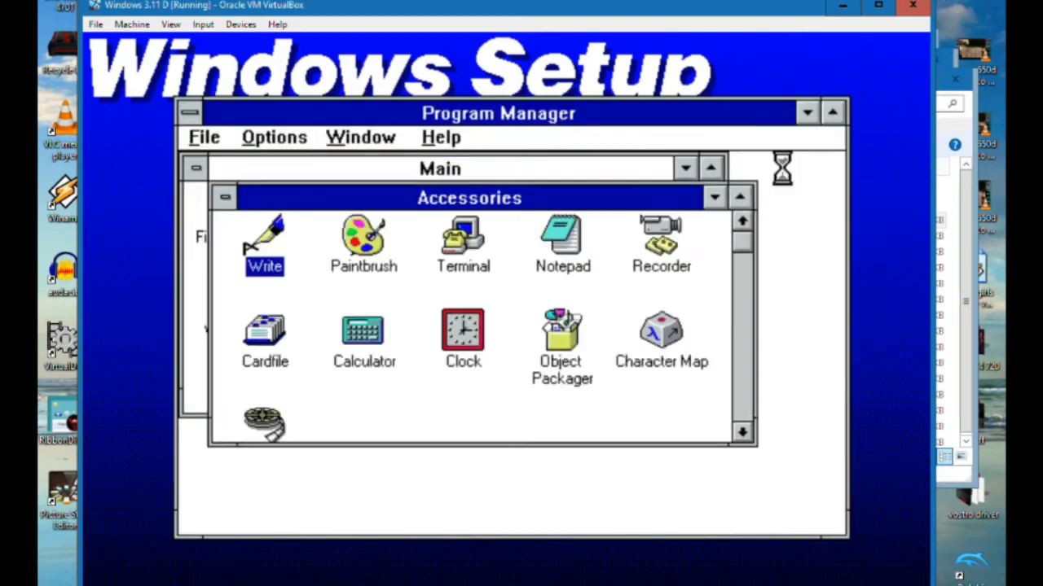
Identify C:\DOS\EDIT.COM as MS-DOS Editor and create additional PIFs for Microsoft QBASIC and MS-DOS Editor
{"action": "left_click", "coordinate": [316, 400]}
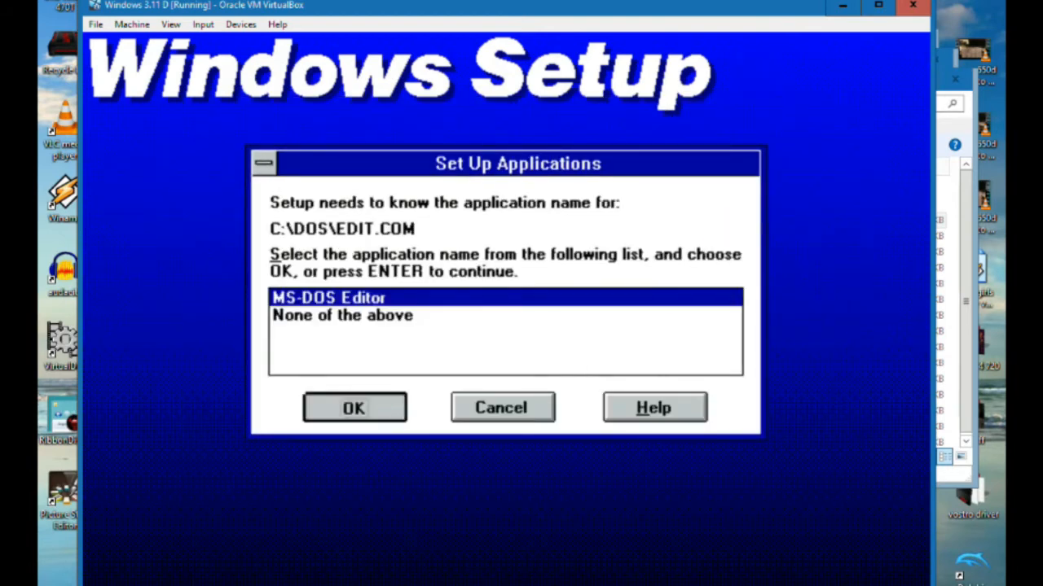
{"action": "left_click", "coordinate": [394, 410]}
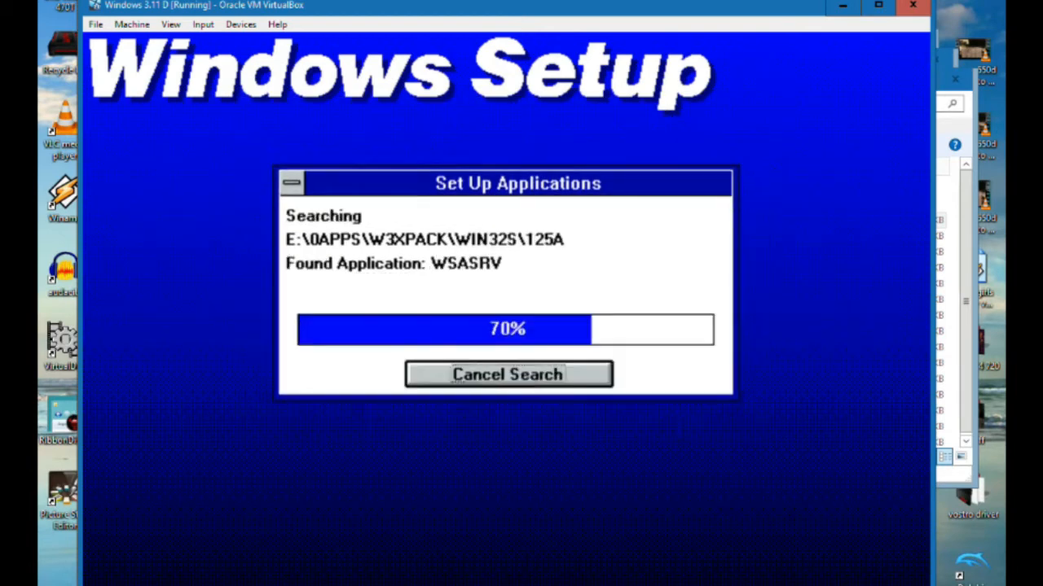
{"action": "left_click", "coordinate": [388, 409]}
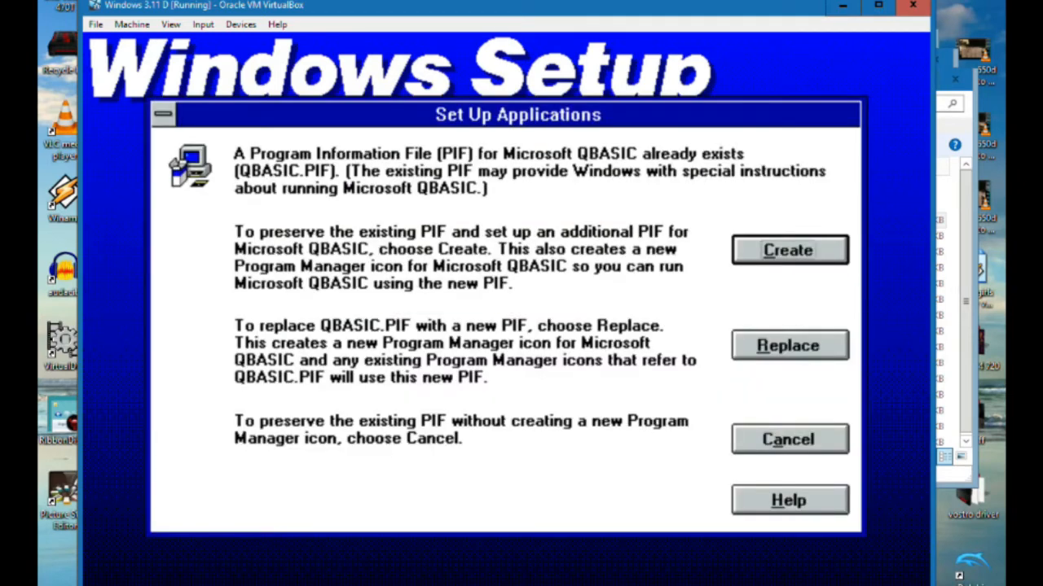
{"action": "left_click", "coordinate": [770, 250]}
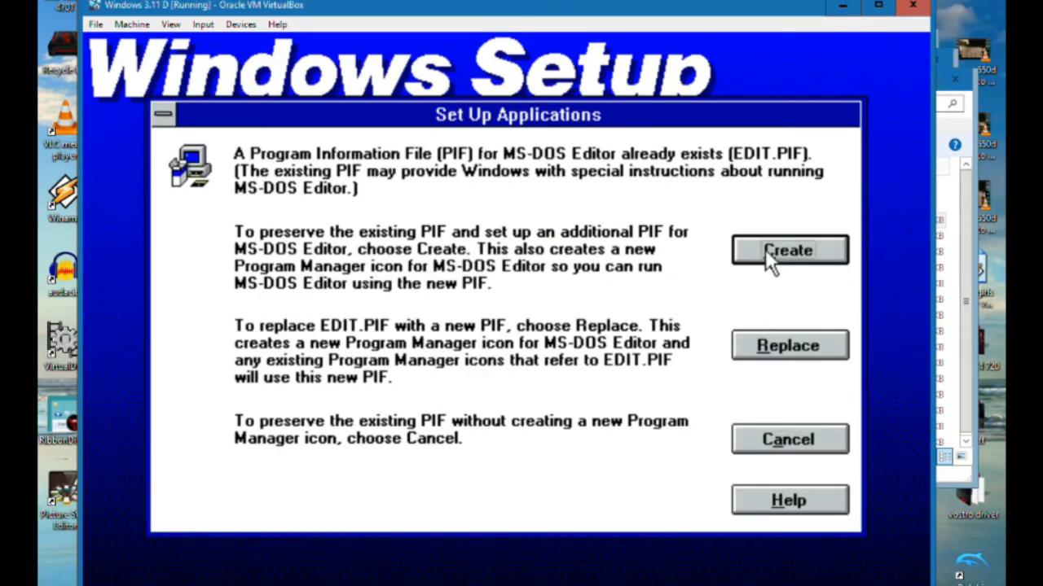
{"action": "left_click", "coordinate": [766, 251]}
{"action": "left_click", "coordinate": [728, 268]}
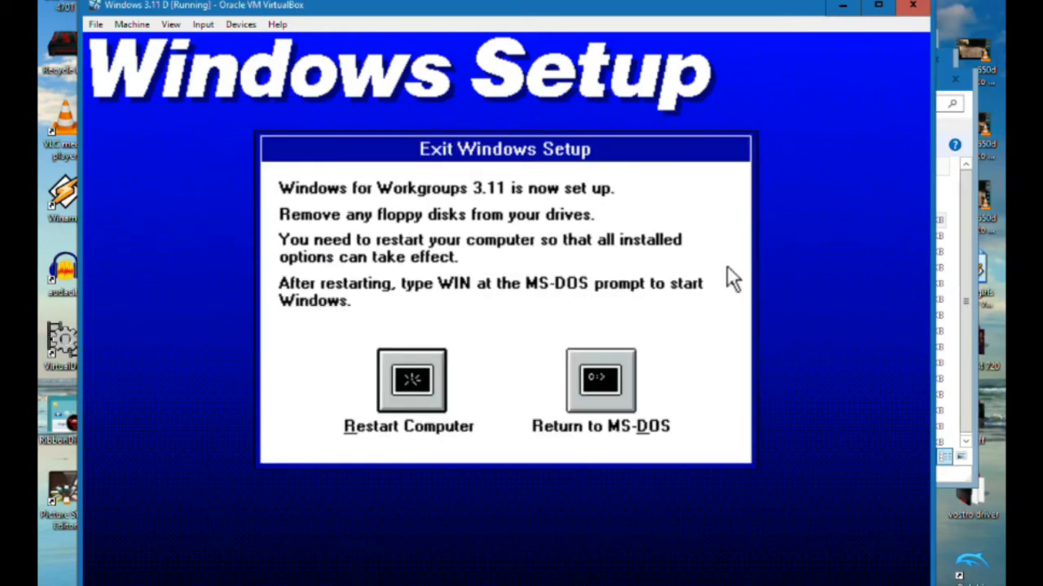
Restart the computer from Setup, boot into the installed MS-DOS and start Windows with win
{"action": "left_click", "coordinate": [411, 379]}
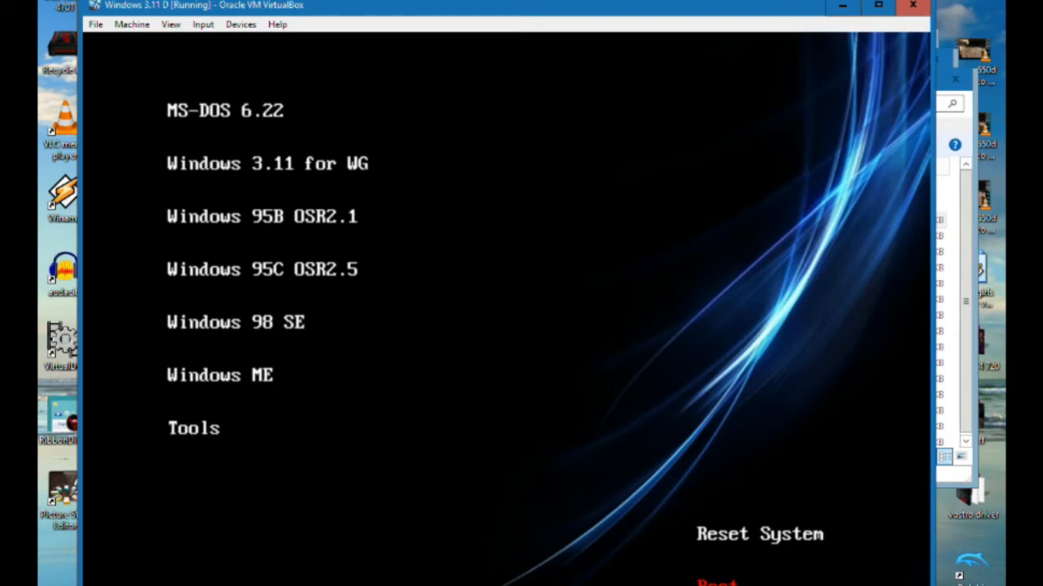
{"action": "key", "text": "Return"}
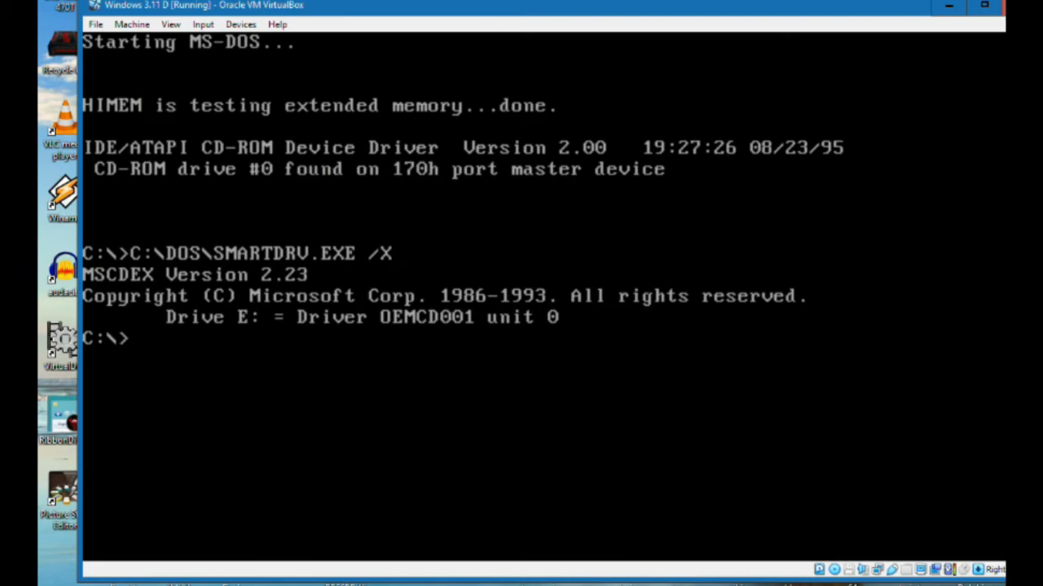
{"action": "left_click_drag", "start_coordinate": [638, 10], "coordinate": [602, 9]}
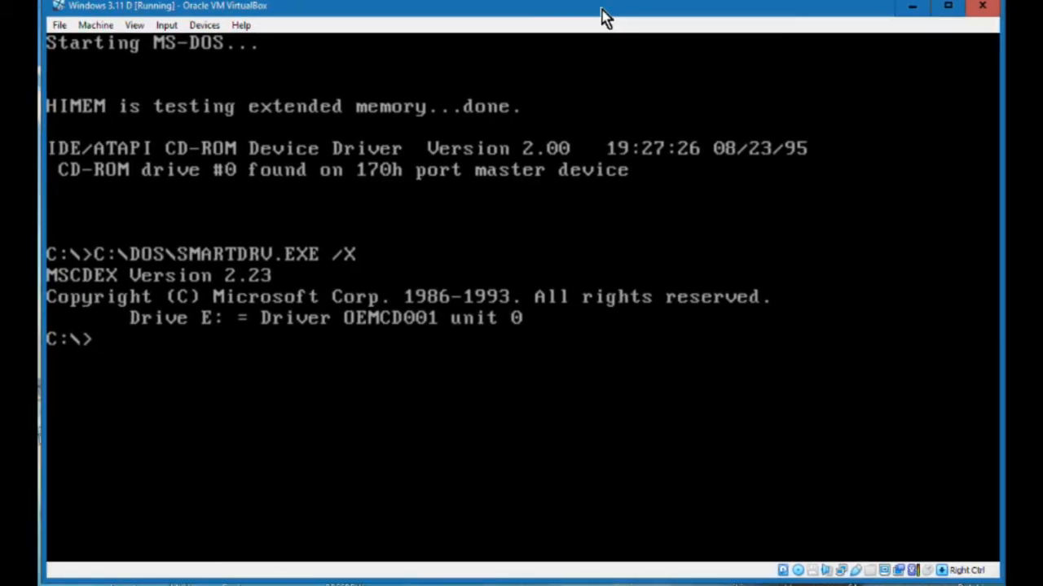
{"action": "left_click", "coordinate": [604, 73]}
{"action": "type", "text": "win"}
{"action": "key", "text": "Return"}
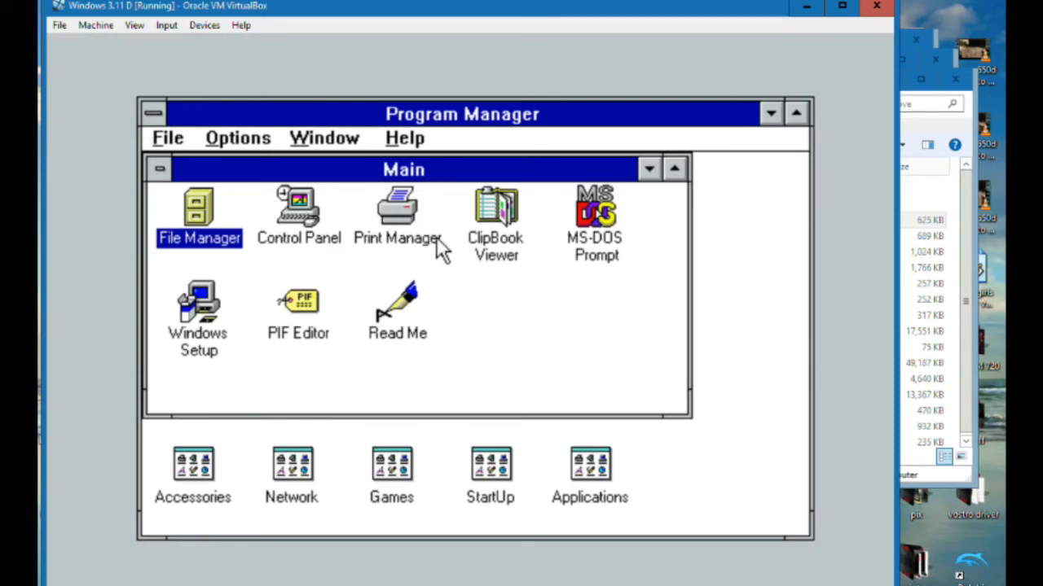
Open Control Panel from the Main group and move its window over the middle of Program Manager
{"action": "left_click", "coordinate": [307, 227]}
{"action": "double_click", "coordinate": [307, 227]}
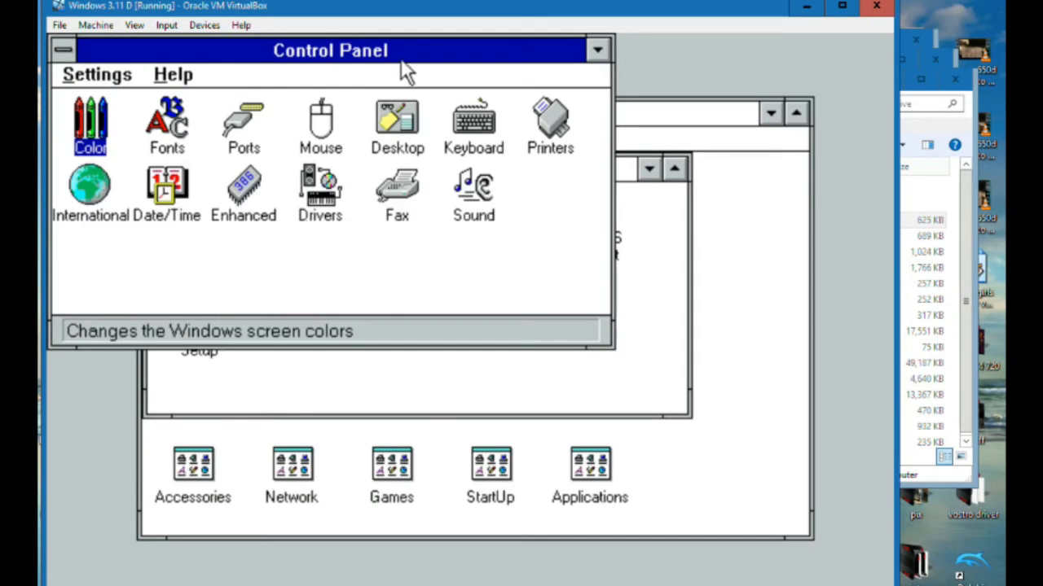
{"action": "left_click_drag", "start_coordinate": [443, 52], "coordinate": [618, 127]}
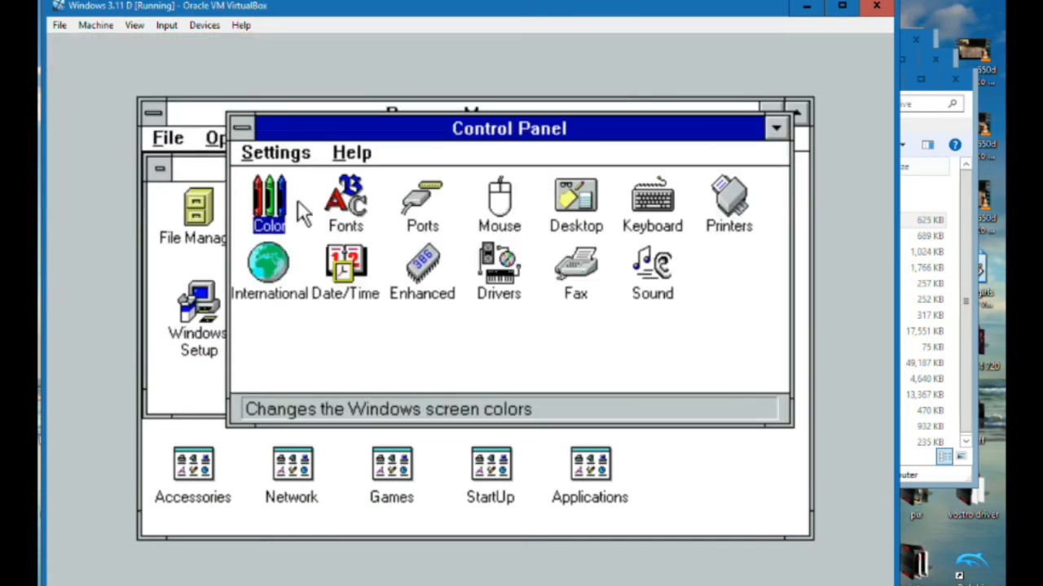
Preview the Arizona, Black Leather Jacket, Cinnamon and Fluorescent schemes in the Color settings
{"action": "double_click", "coordinate": [267, 206]}
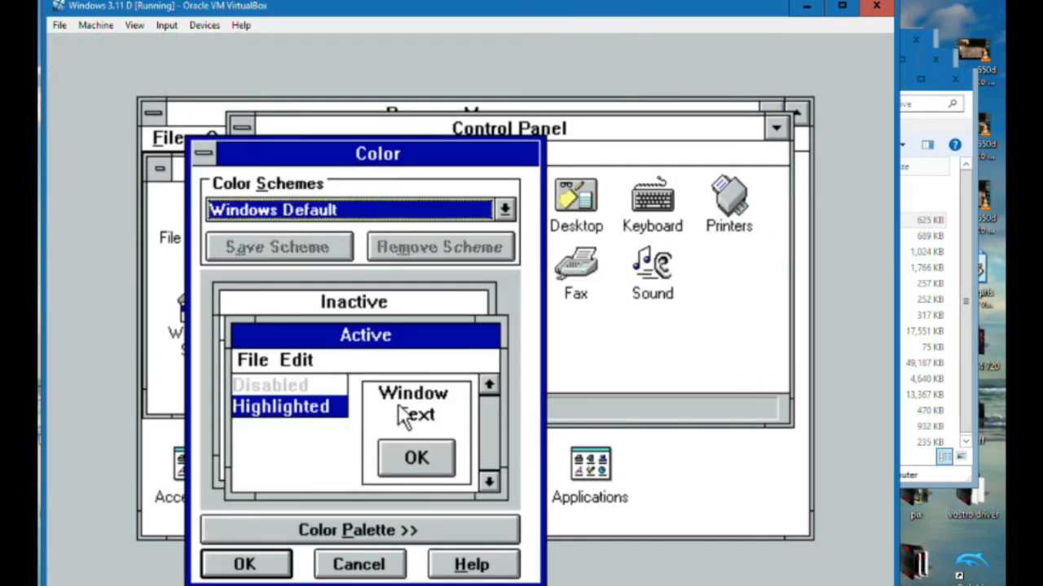
{"action": "left_click", "coordinate": [505, 209]}
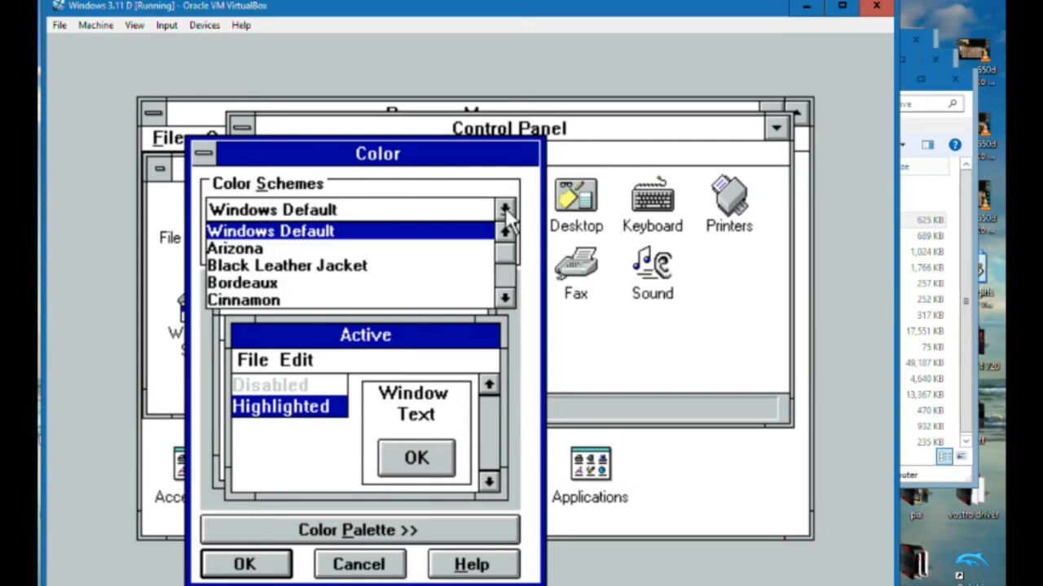
{"action": "left_click", "coordinate": [352, 250]}
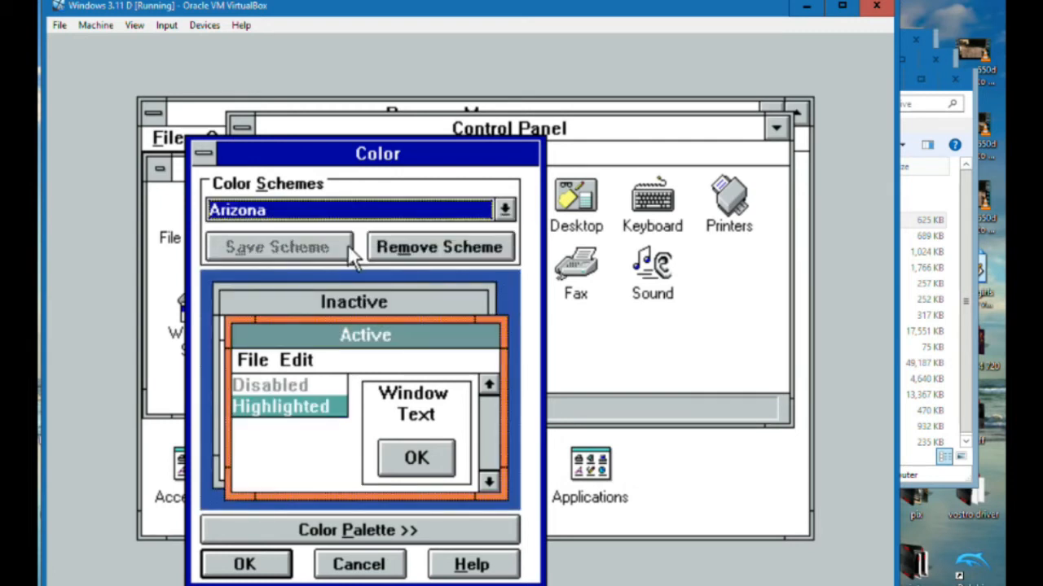
{"action": "left_click", "coordinate": [505, 210]}
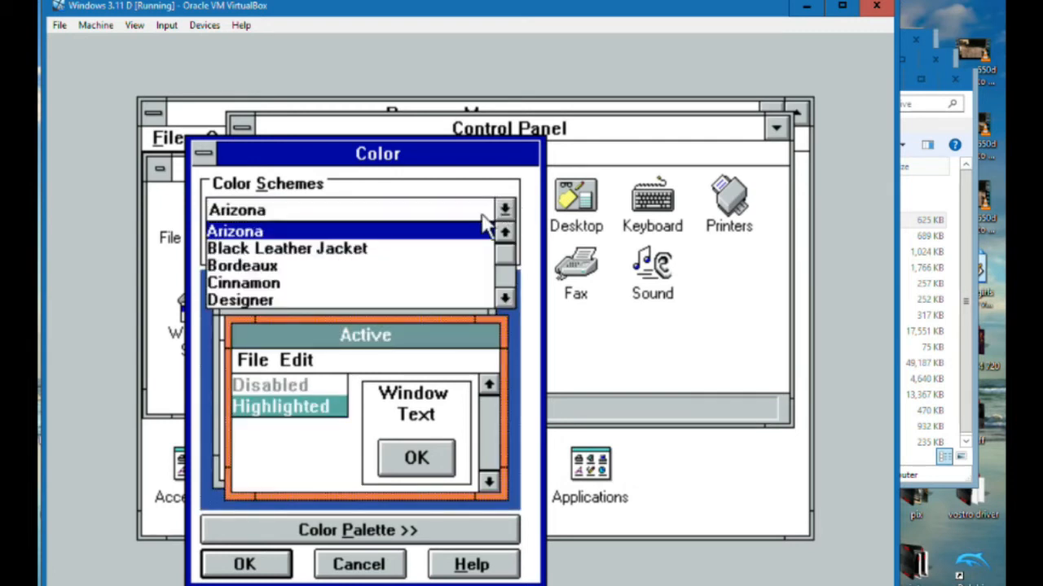
{"action": "left_click", "coordinate": [416, 250]}
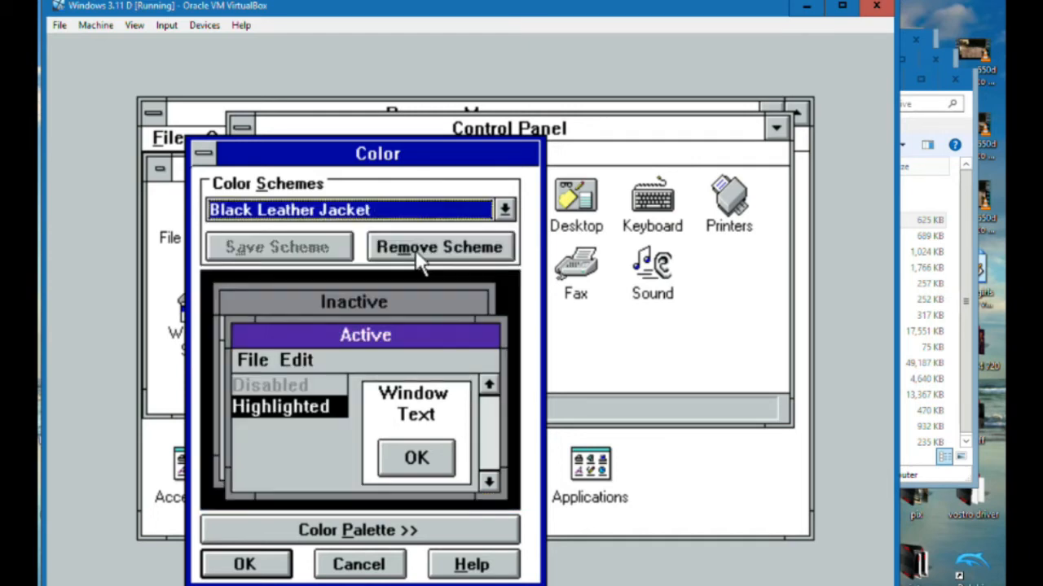
{"action": "left_click", "coordinate": [506, 210]}
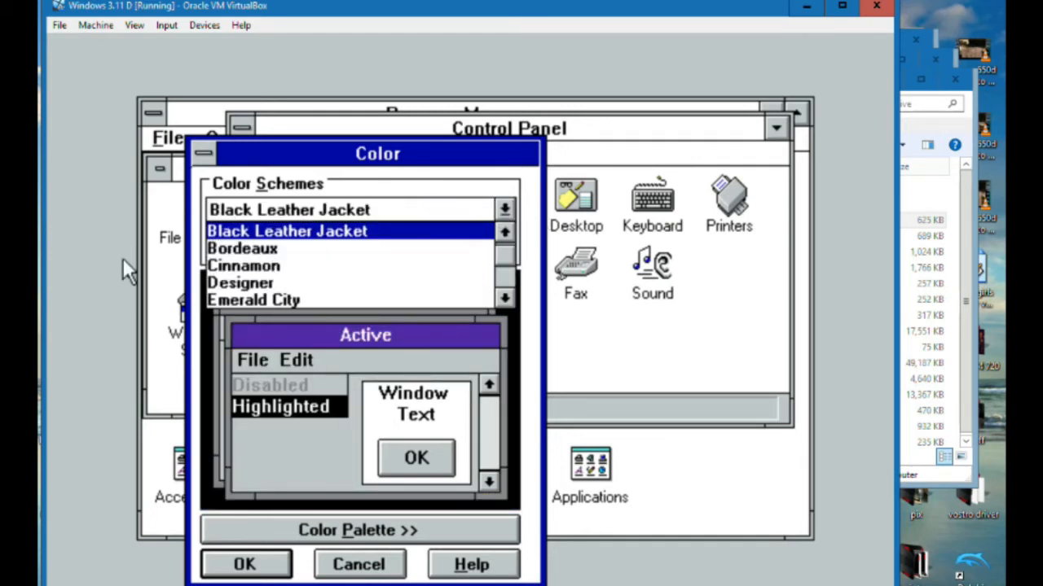
{"action": "left_click", "coordinate": [225, 266]}
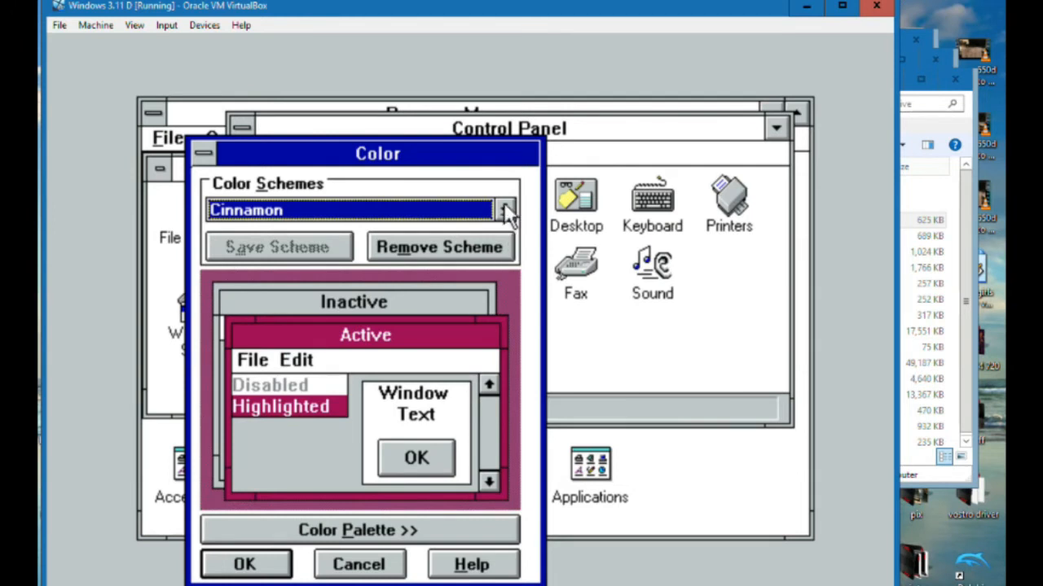
{"action": "left_click", "coordinate": [505, 209]}
{"action": "left_click", "coordinate": [251, 283]}
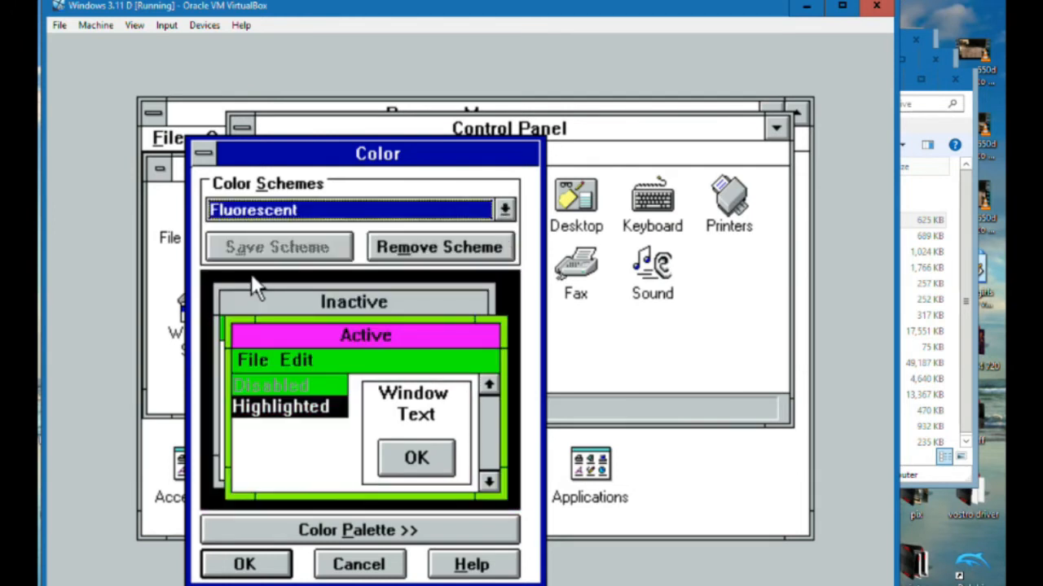
Preview the Hotdog Stand, LCD Reversed - Light and Mahogany color schemes
{"action": "left_click", "coordinate": [505, 210]}
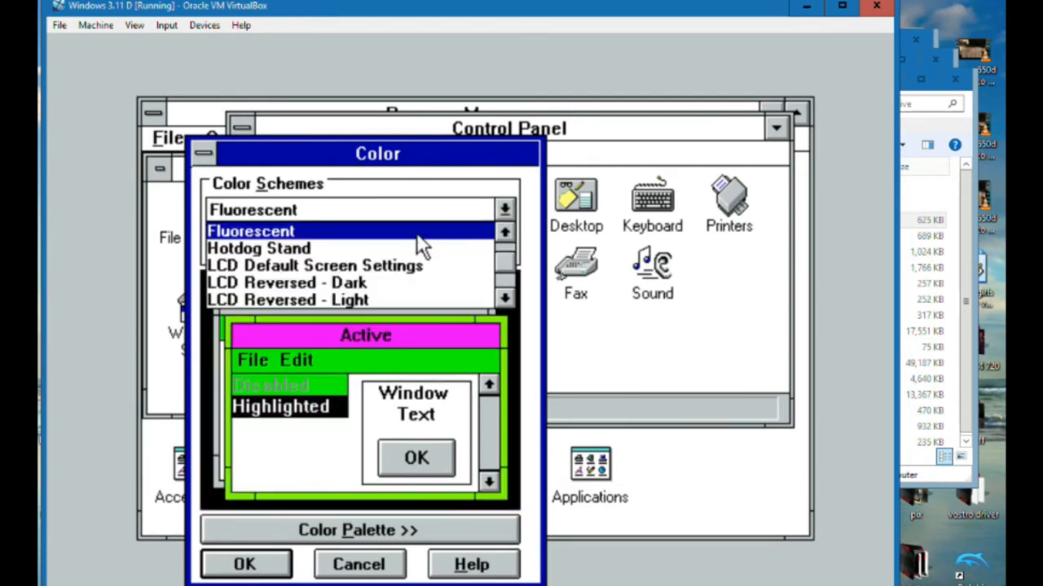
{"action": "left_click", "coordinate": [275, 249]}
{"action": "left_click", "coordinate": [506, 211]}
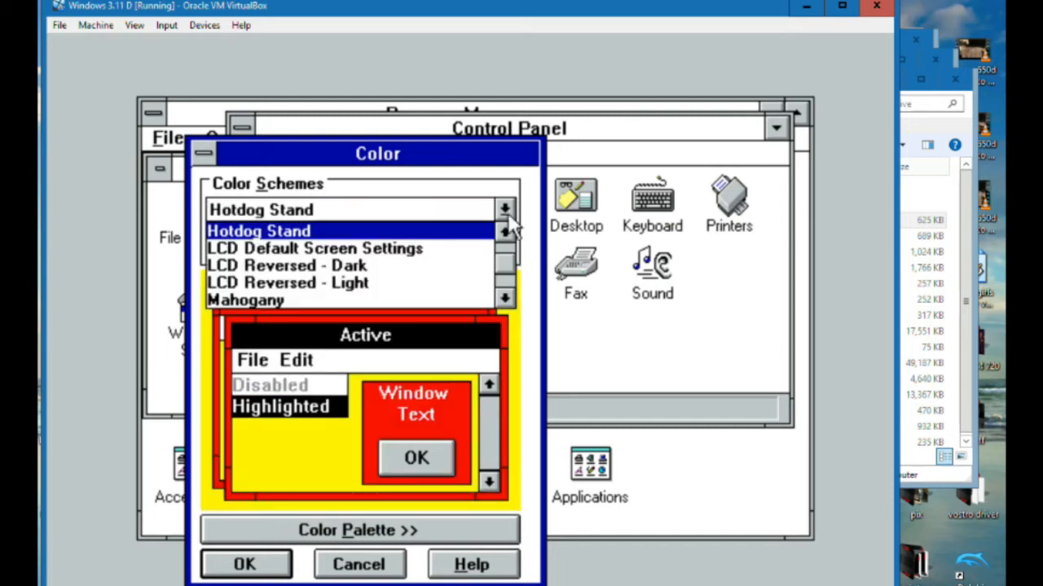
{"action": "left_click", "coordinate": [505, 299]}
{"action": "left_click", "coordinate": [505, 299]}
{"action": "left_click", "coordinate": [505, 299]}
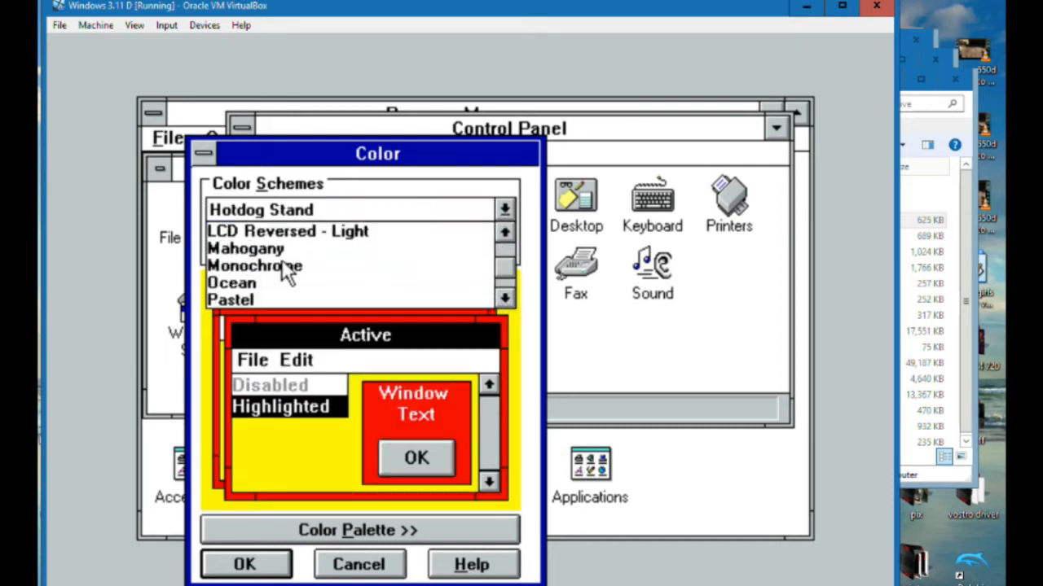
{"action": "left_click", "coordinate": [225, 233]}
{"action": "left_click", "coordinate": [505, 210]}
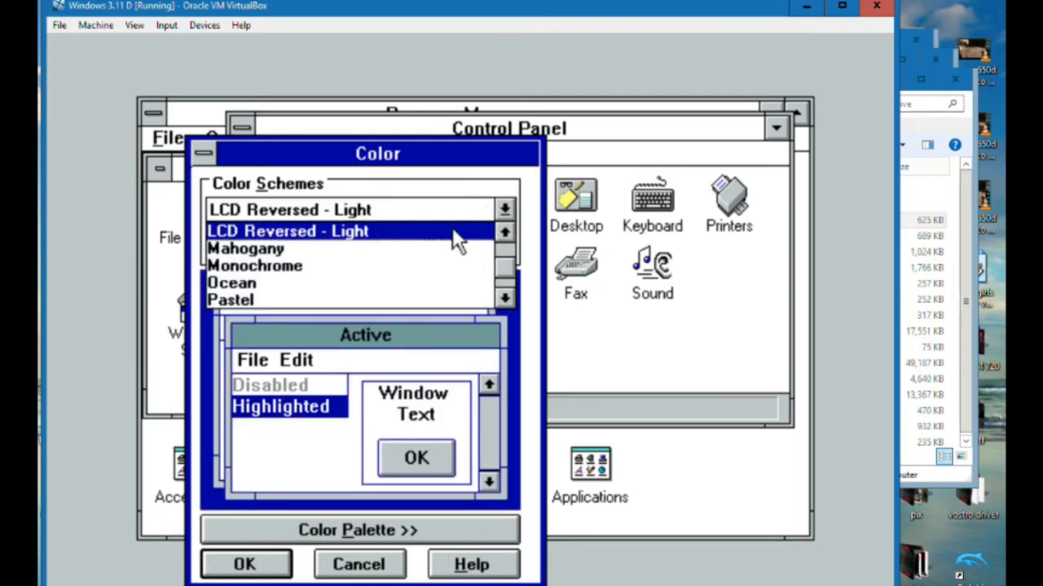
{"action": "left_click", "coordinate": [268, 244]}
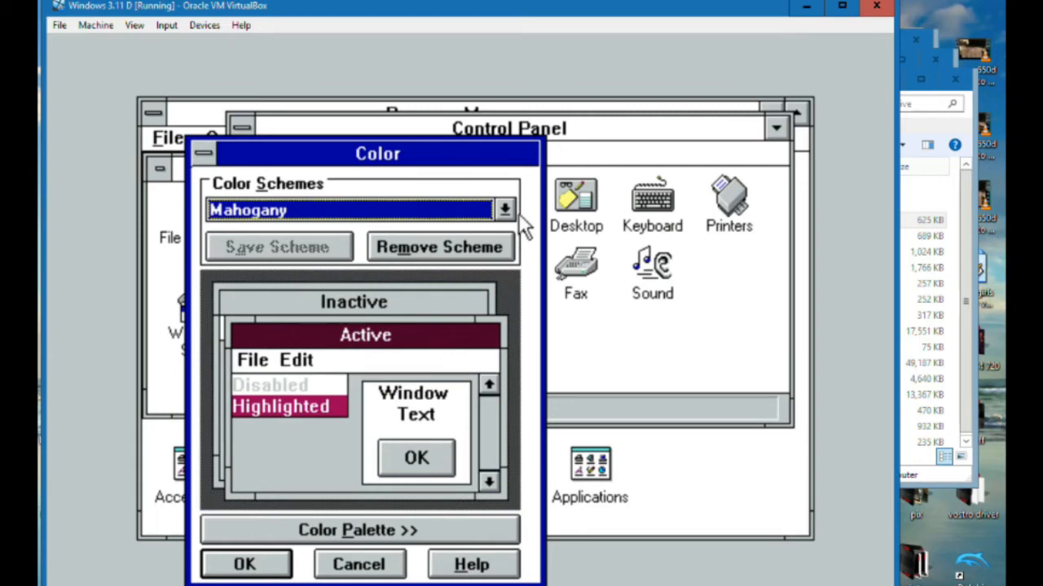
Preview the Monochrome and Patchwork color schemes
{"action": "left_click", "coordinate": [508, 210]}
{"action": "left_click", "coordinate": [231, 249]}
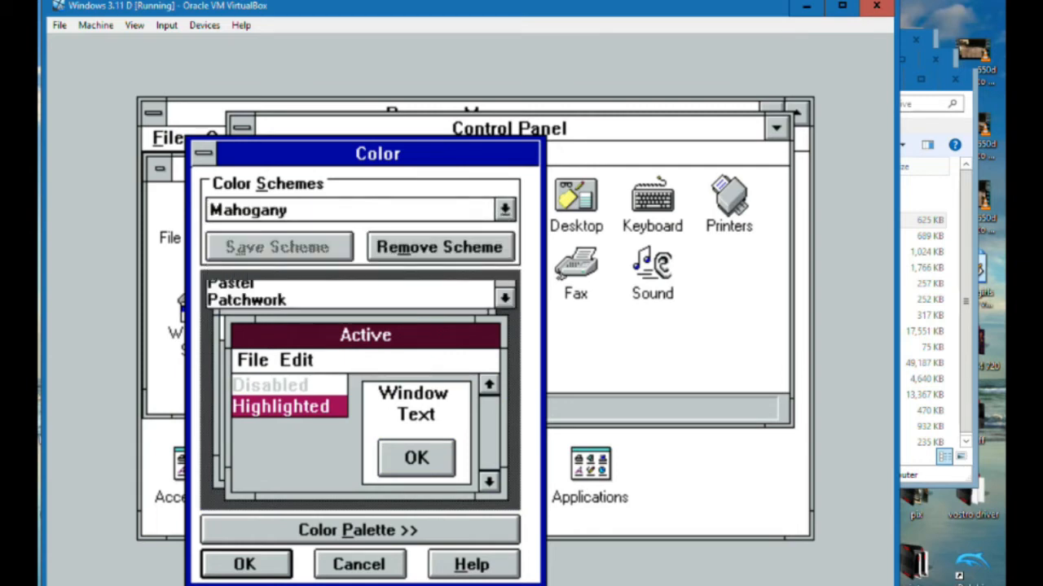
{"action": "left_click", "coordinate": [505, 210]}
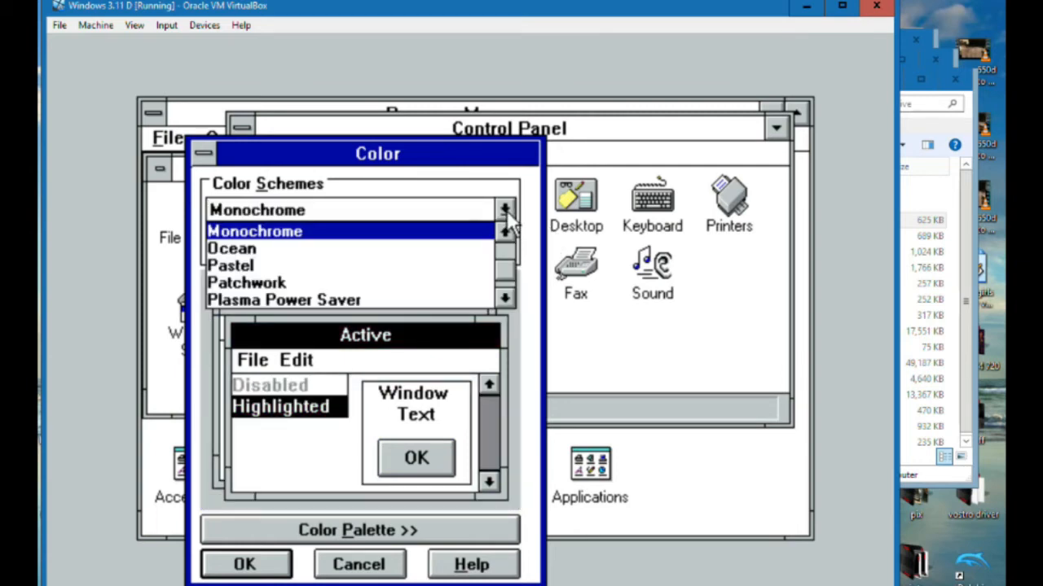
{"action": "left_click", "coordinate": [504, 300]}
{"action": "left_click", "coordinate": [504, 299]}
{"action": "left_click", "coordinate": [269, 249]}
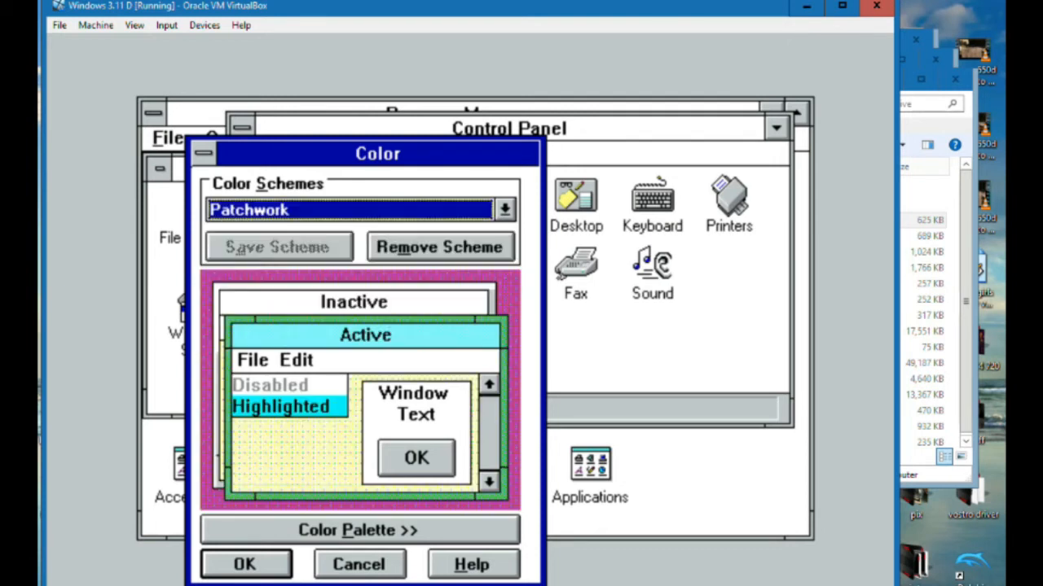
Preview the The Blues, Valentine and Wingtips color schemes and leave the Color settings without applying any
{"action": "left_click", "coordinate": [503, 205]}
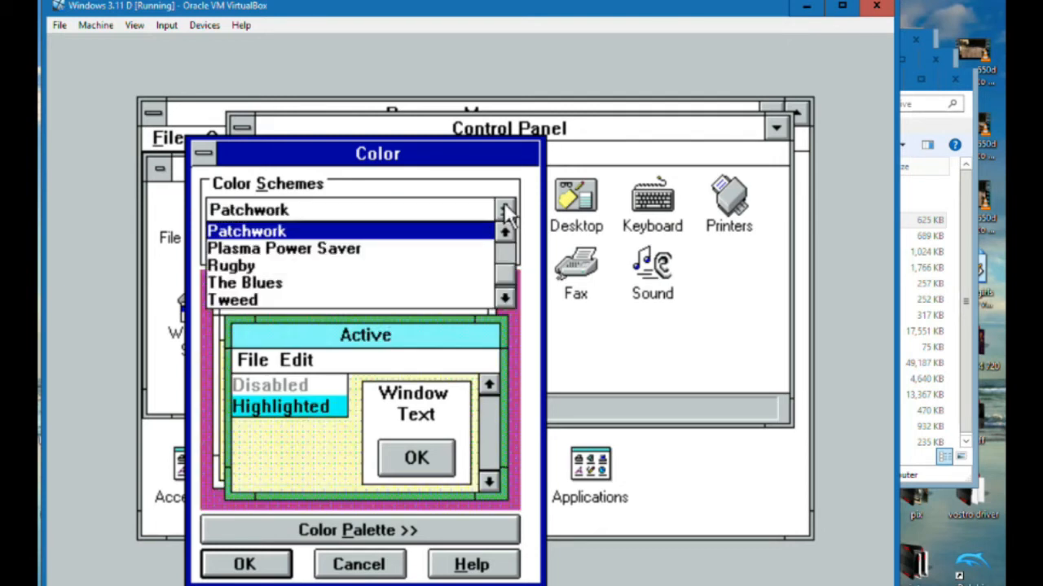
{"action": "left_click", "coordinate": [504, 298]}
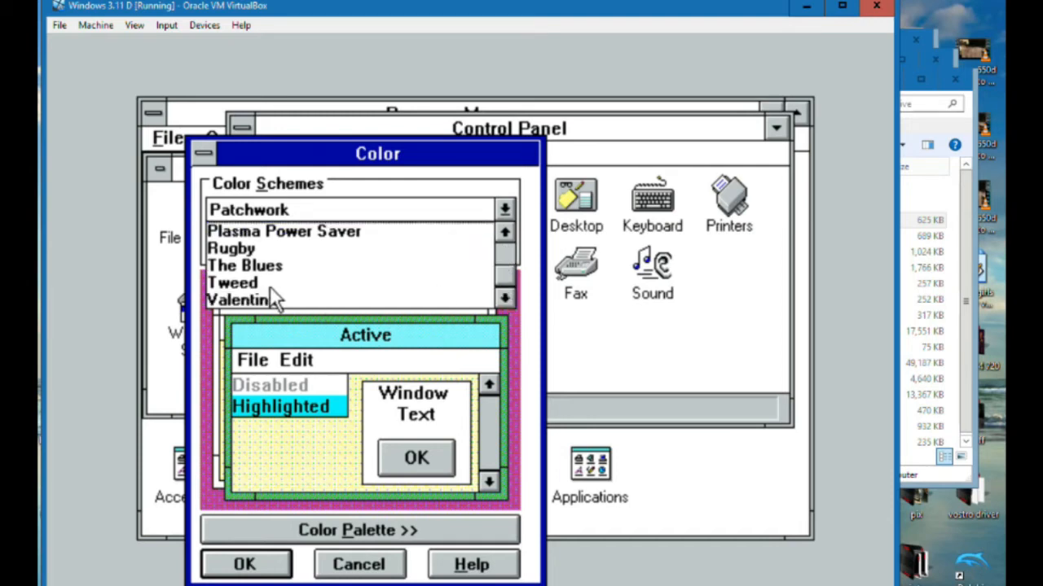
{"action": "left_click", "coordinate": [269, 266]}
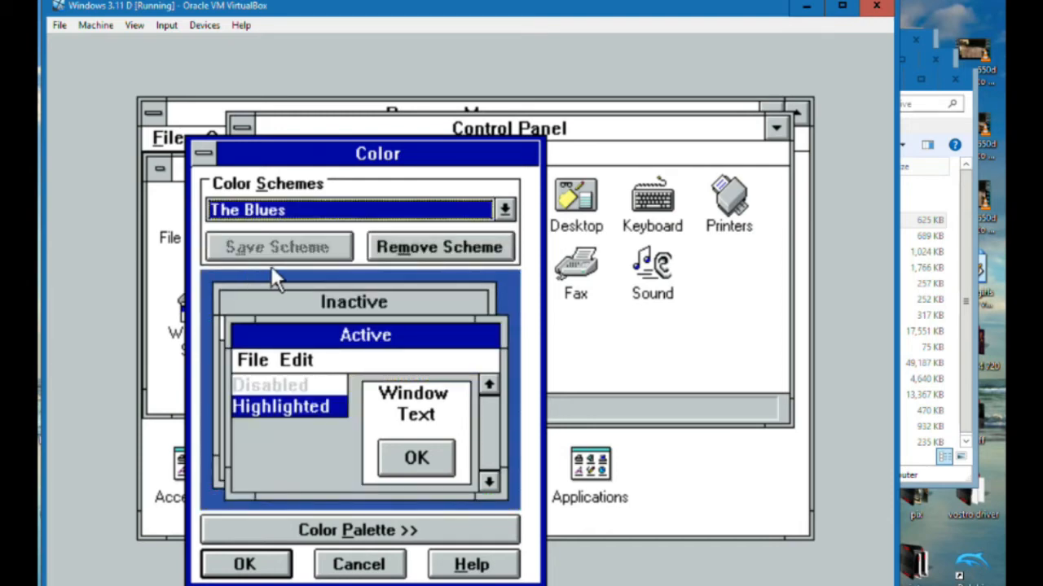
{"action": "left_click", "coordinate": [505, 209]}
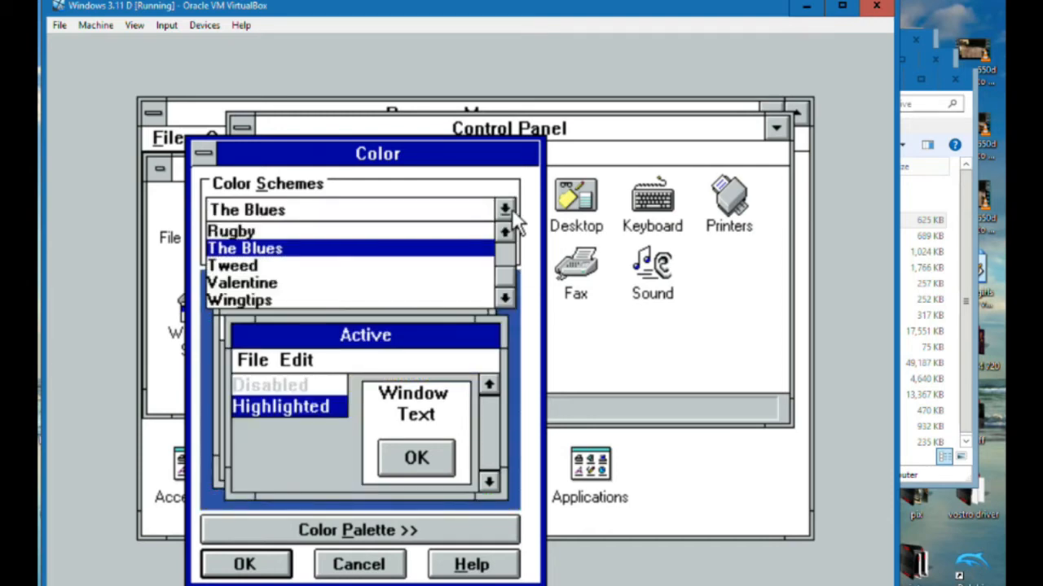
{"action": "left_click", "coordinate": [293, 284]}
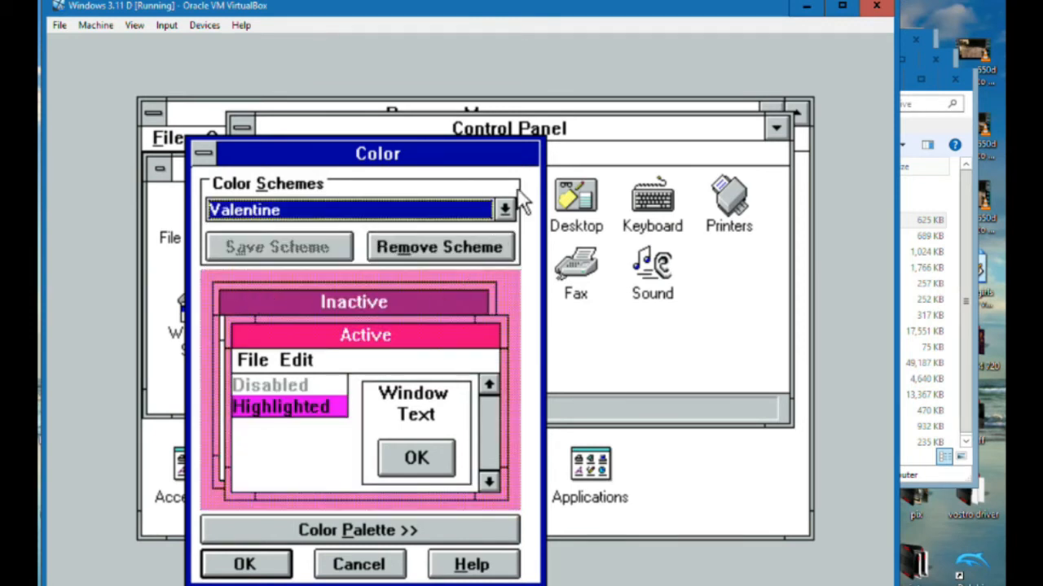
{"action": "left_click", "coordinate": [506, 210]}
{"action": "left_click", "coordinate": [272, 303]}
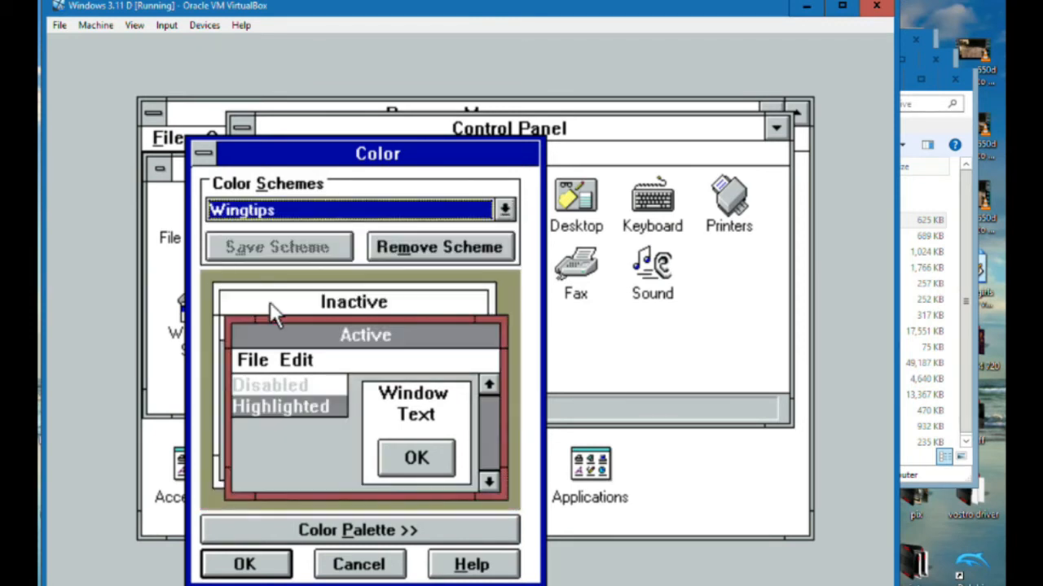
{"action": "left_click", "coordinate": [344, 566]}
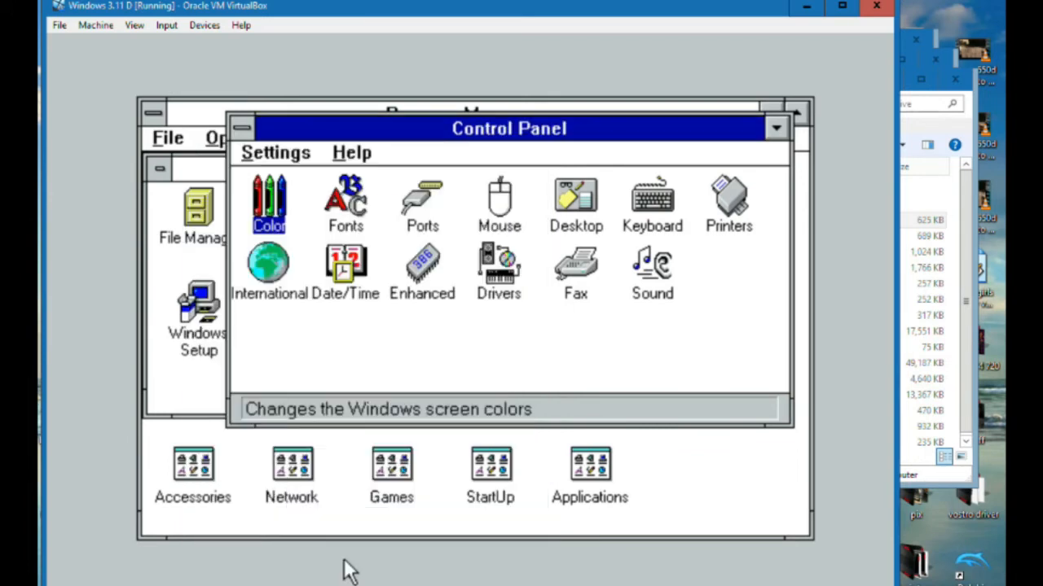
View the serial ports, and try the tracking speed and button test in the Mouse settings without saving
{"action": "double_click", "coordinate": [420, 205]}
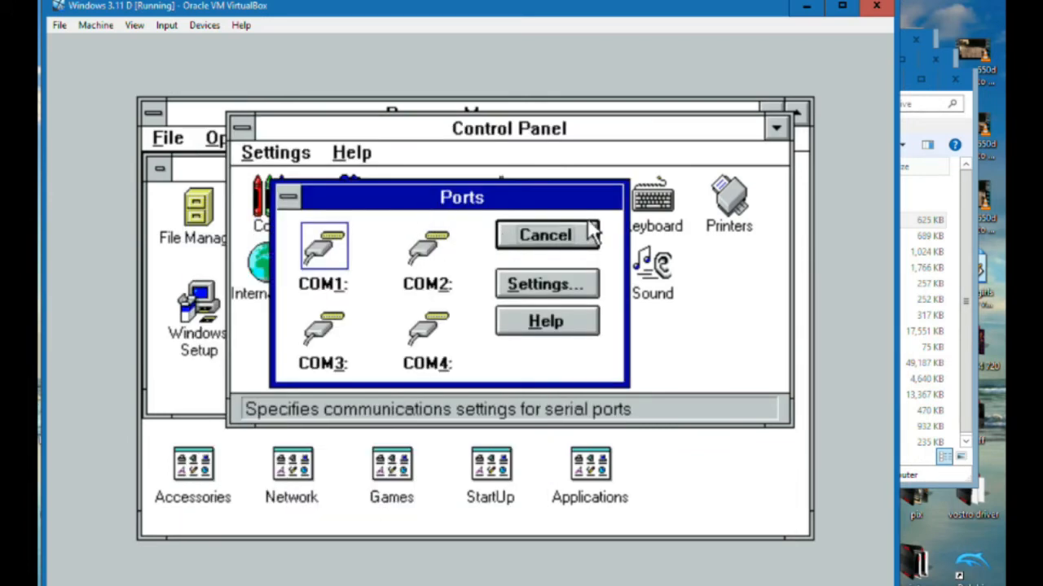
{"action": "left_click", "coordinate": [546, 236]}
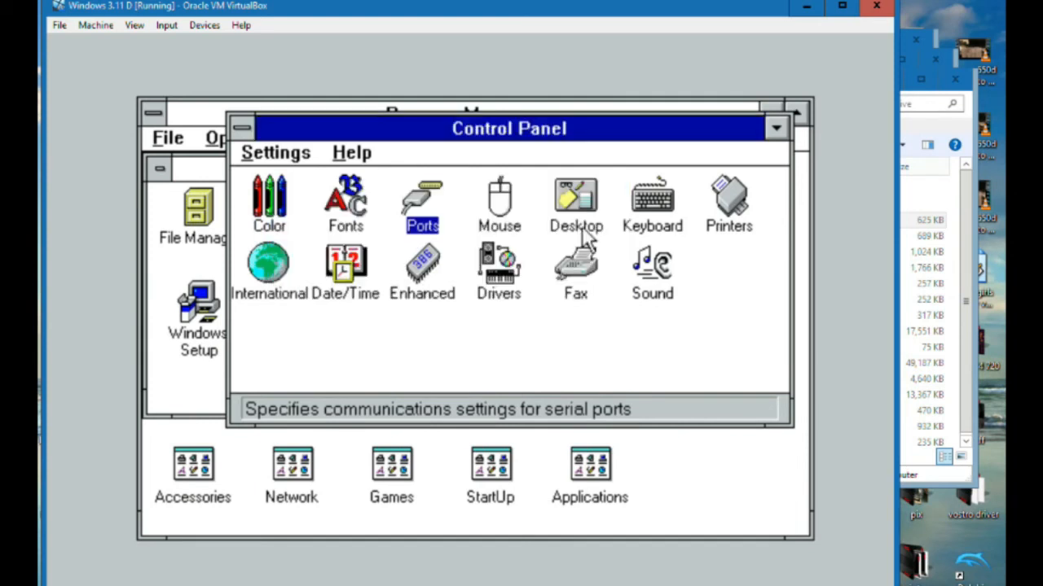
{"action": "double_click", "coordinate": [491, 222]}
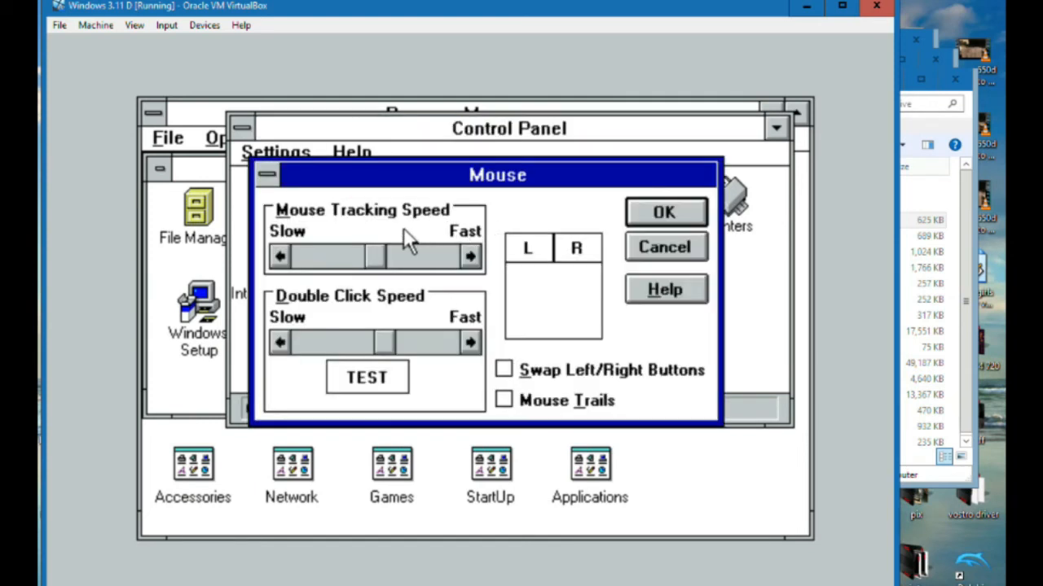
{"action": "mouse_move", "coordinate": [375, 257]}
{"action": "left_mouse_down"}
{"action": "mouse_move", "coordinate": [350, 256]}
{"action": "mouse_move", "coordinate": [365, 256]}
{"action": "left_mouse_up"}
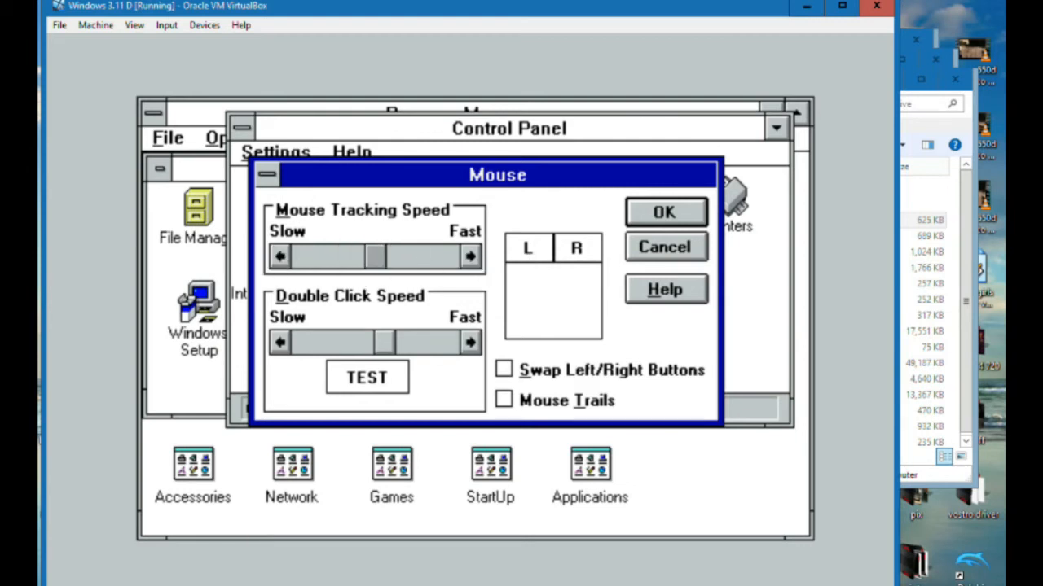
{"action": "left_click", "coordinate": [539, 273]}
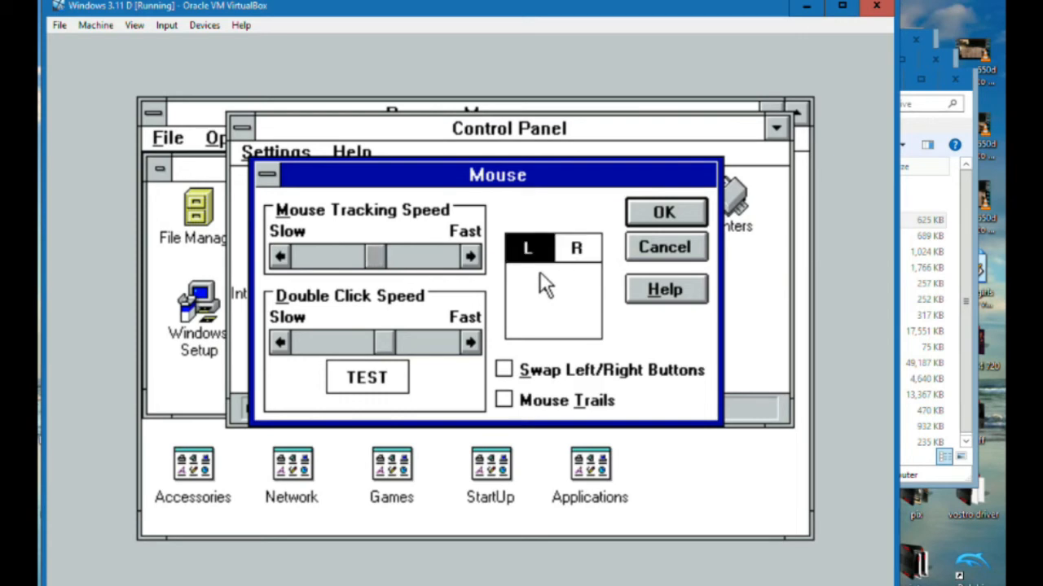
{"action": "left_click", "coordinate": [540, 272]}
{"action": "right_click", "coordinate": [540, 272]}
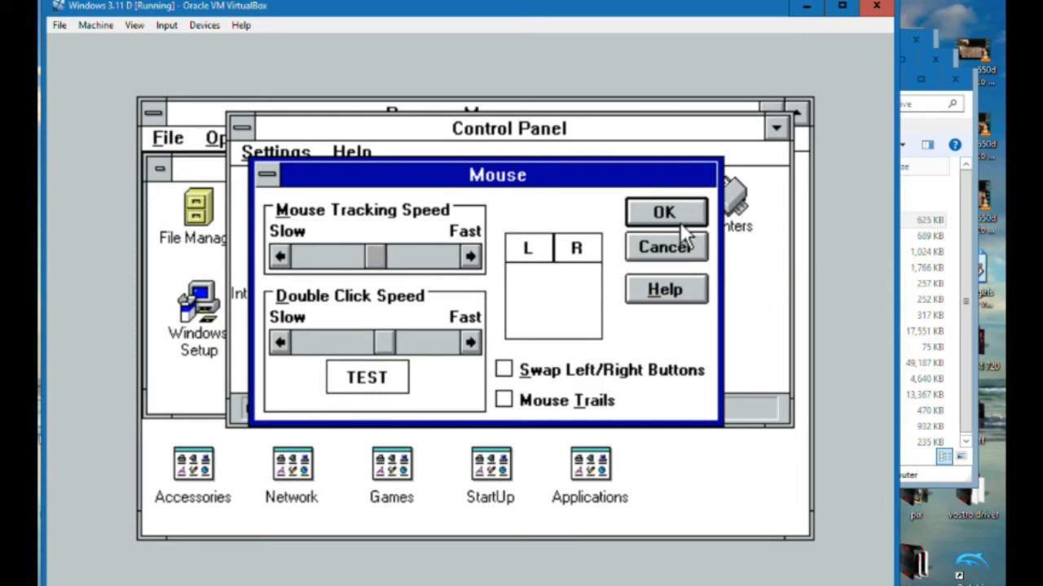
{"action": "left_click", "coordinate": [676, 246]}
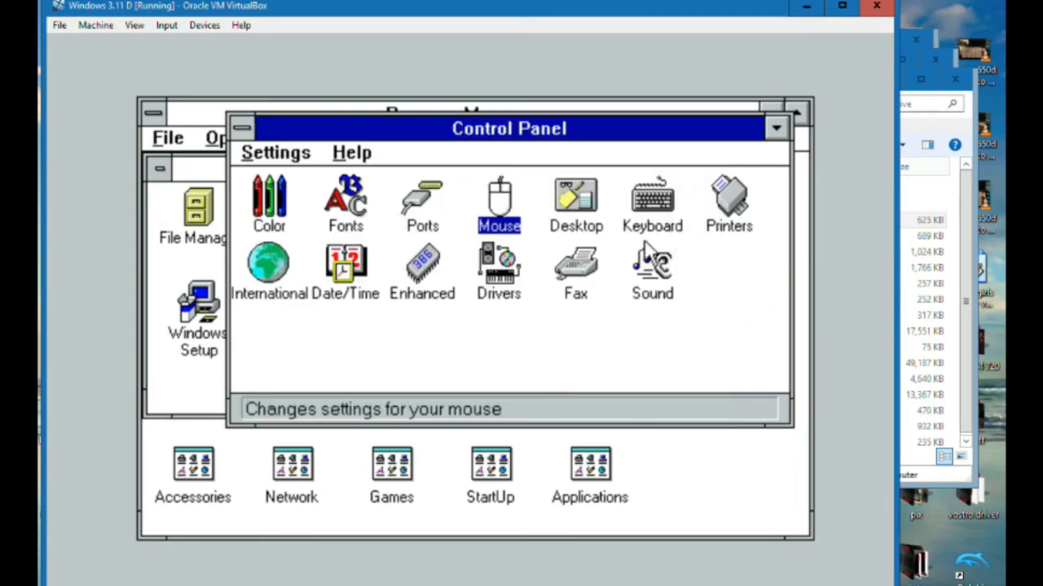
Set the desktop pattern to 50% Gray and apply it
{"action": "double_click", "coordinate": [587, 224]}
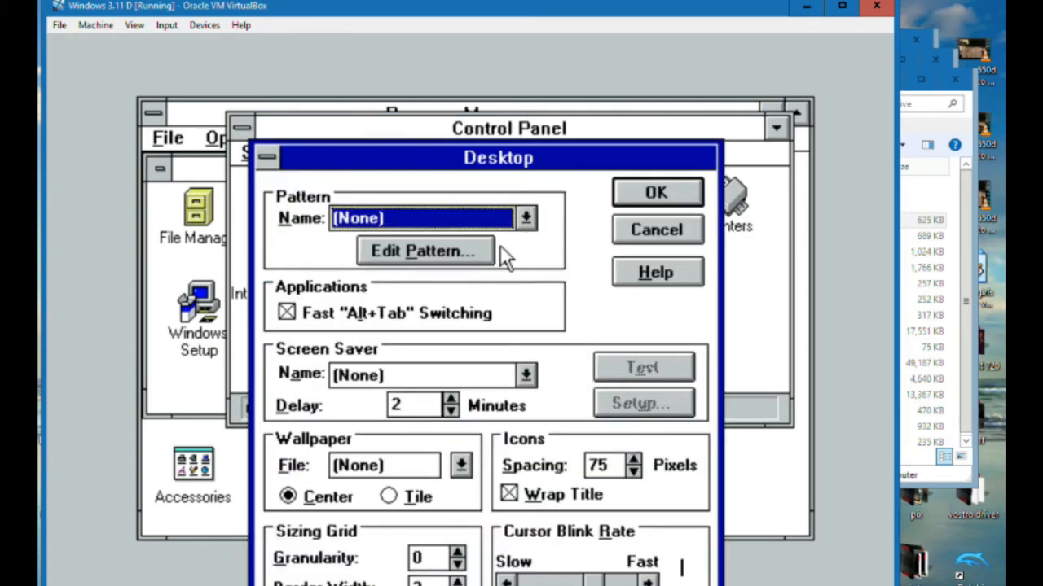
{"action": "left_click", "coordinate": [525, 218]}
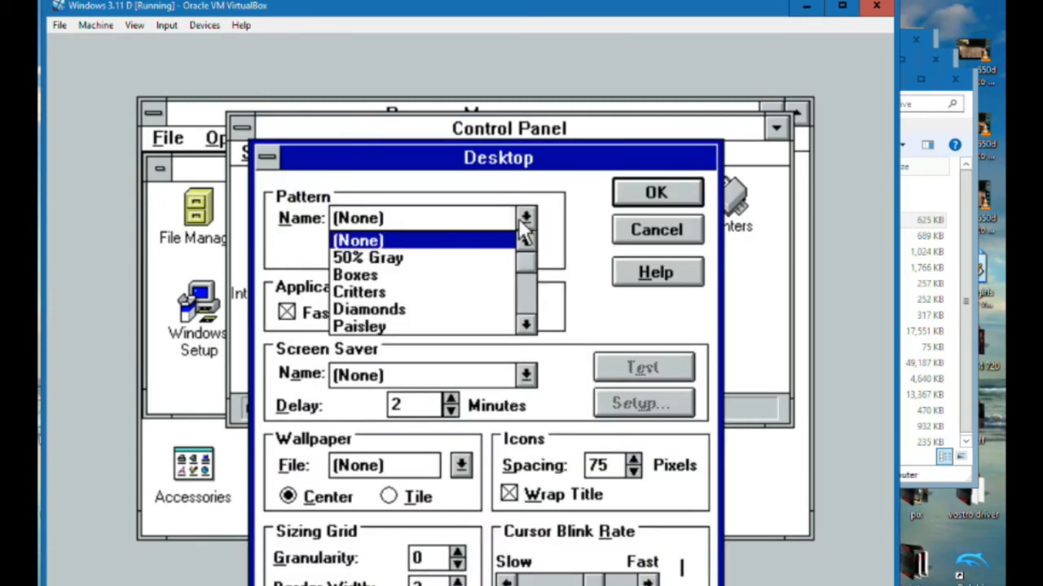
{"action": "left_click", "coordinate": [450, 258]}
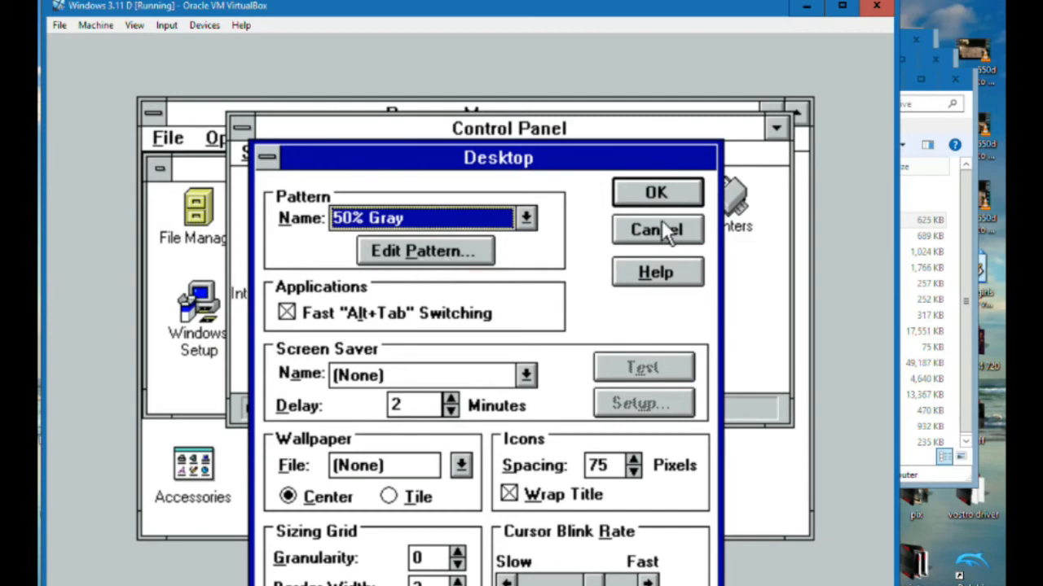
{"action": "left_click", "coordinate": [666, 193]}
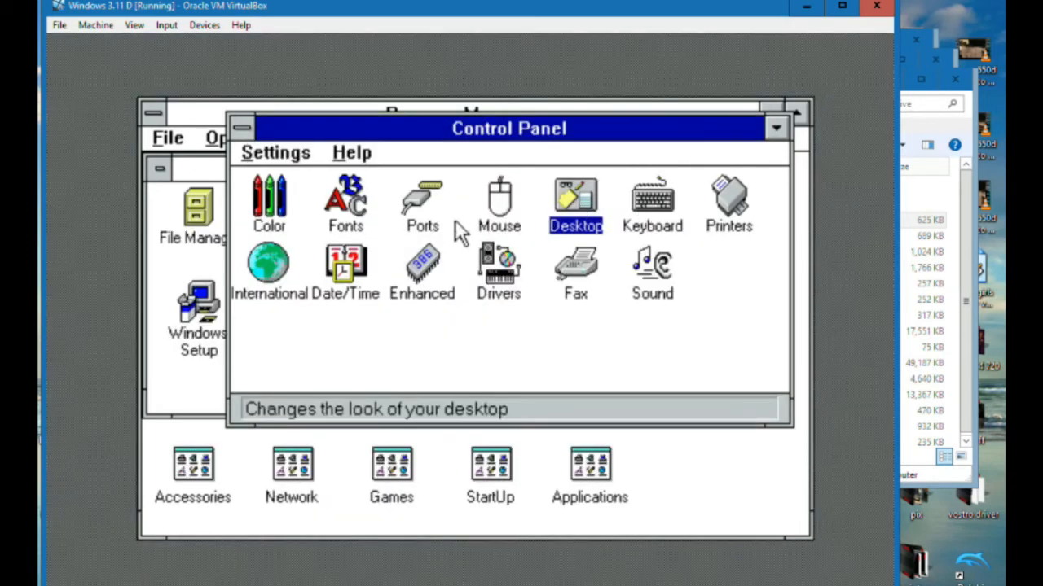
Set the desktop pattern to Critters and apply it
{"action": "double_click", "coordinate": [572, 204]}
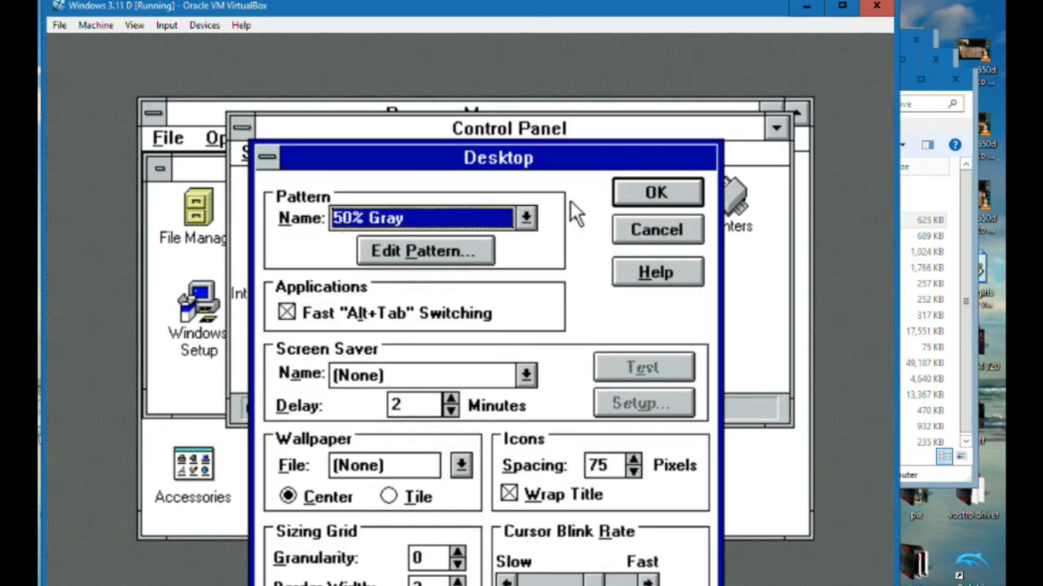
{"action": "left_click", "coordinate": [526, 219]}
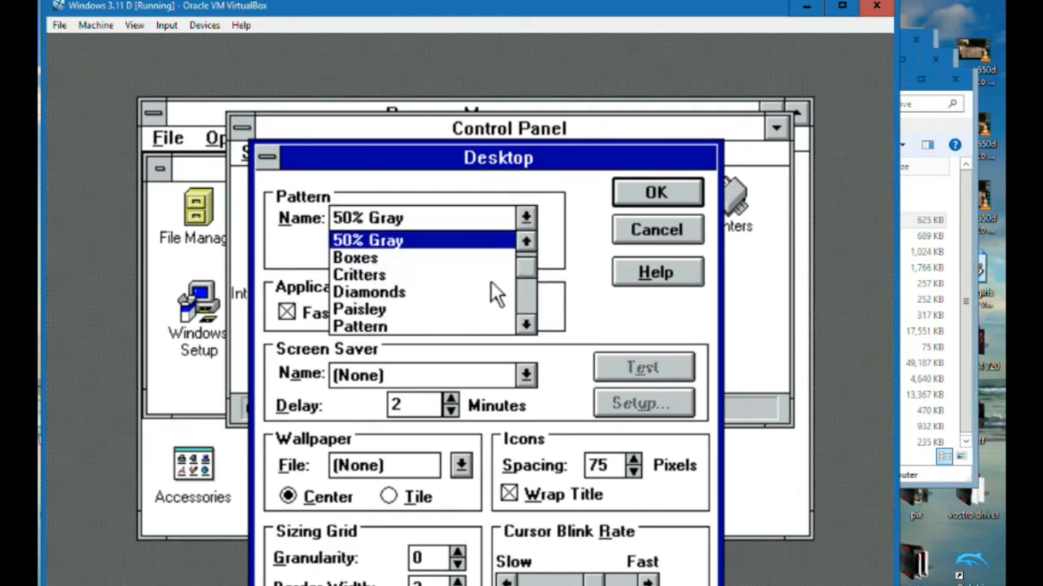
{"action": "left_click", "coordinate": [422, 276]}
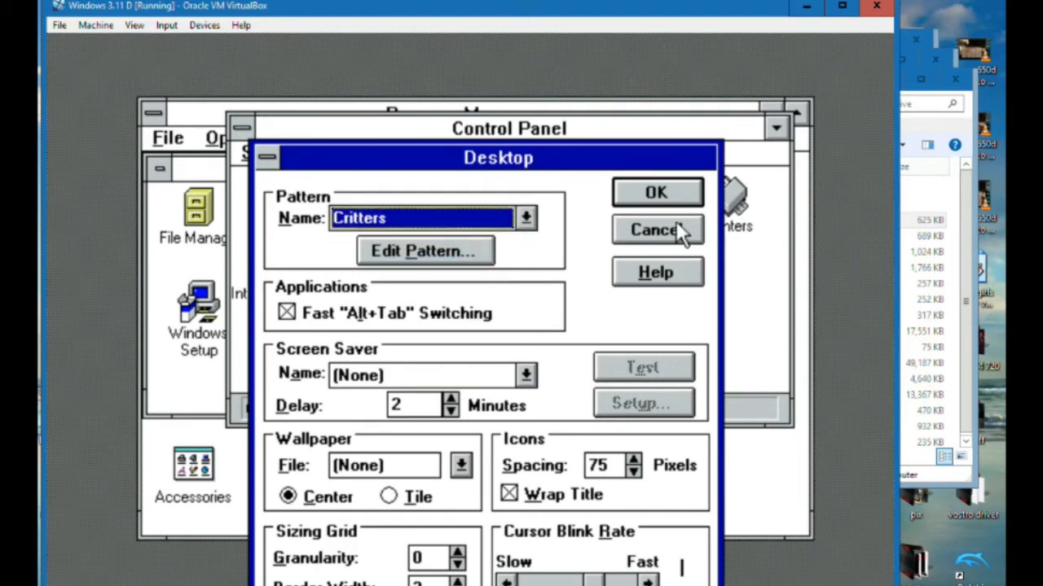
{"action": "left_click", "coordinate": [657, 192]}
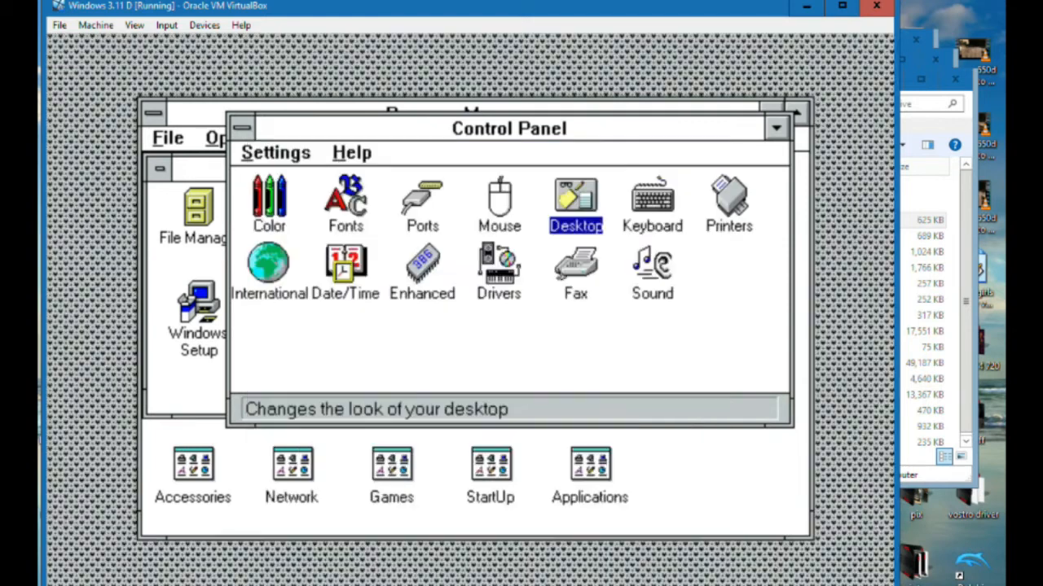
Change the desktop pattern to Paisley and apply it
{"action": "double_click", "coordinate": [585, 204]}
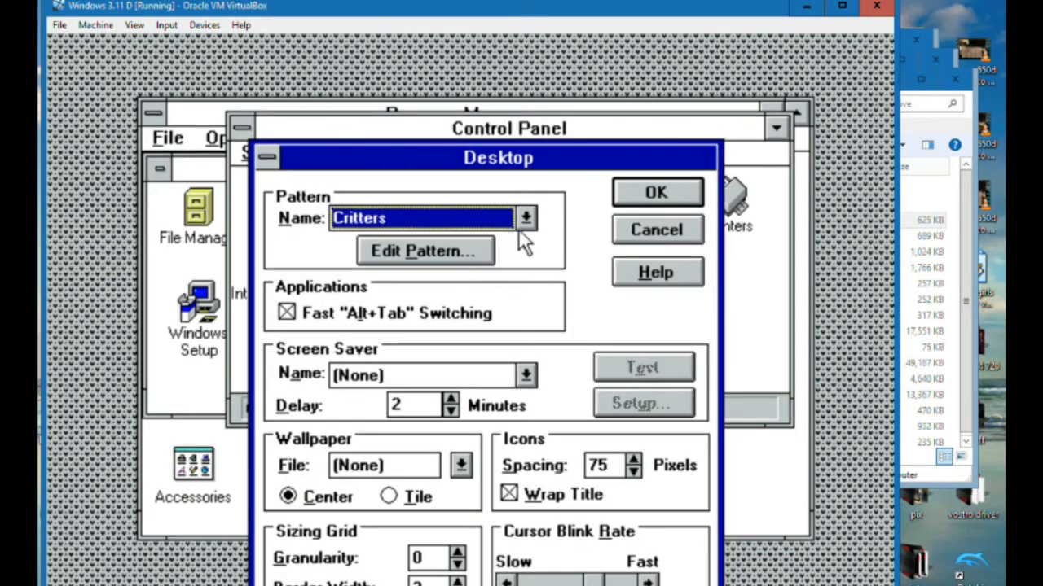
{"action": "left_click", "coordinate": [525, 219]}
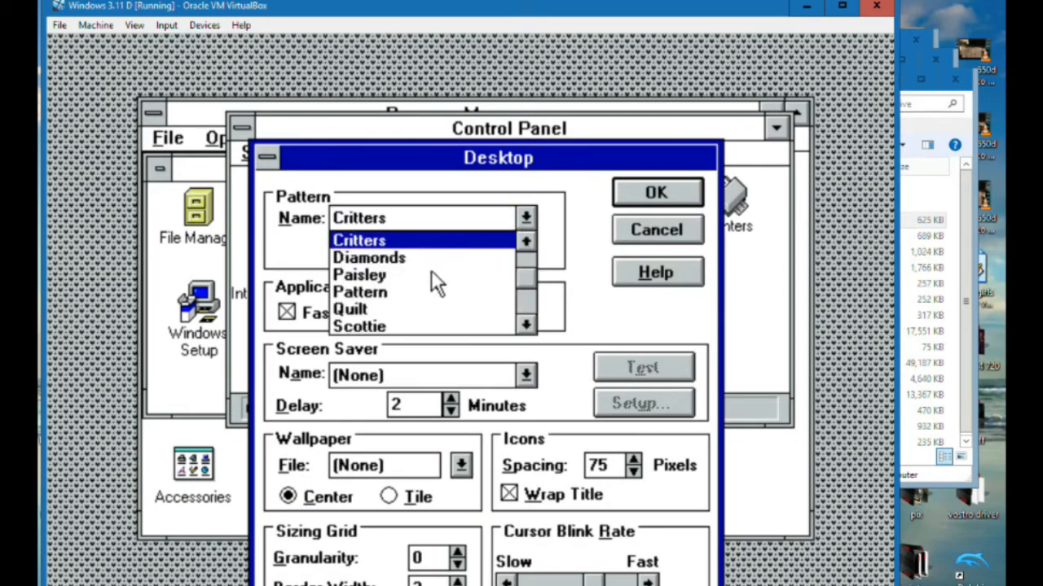
{"action": "left_click", "coordinate": [390, 280]}
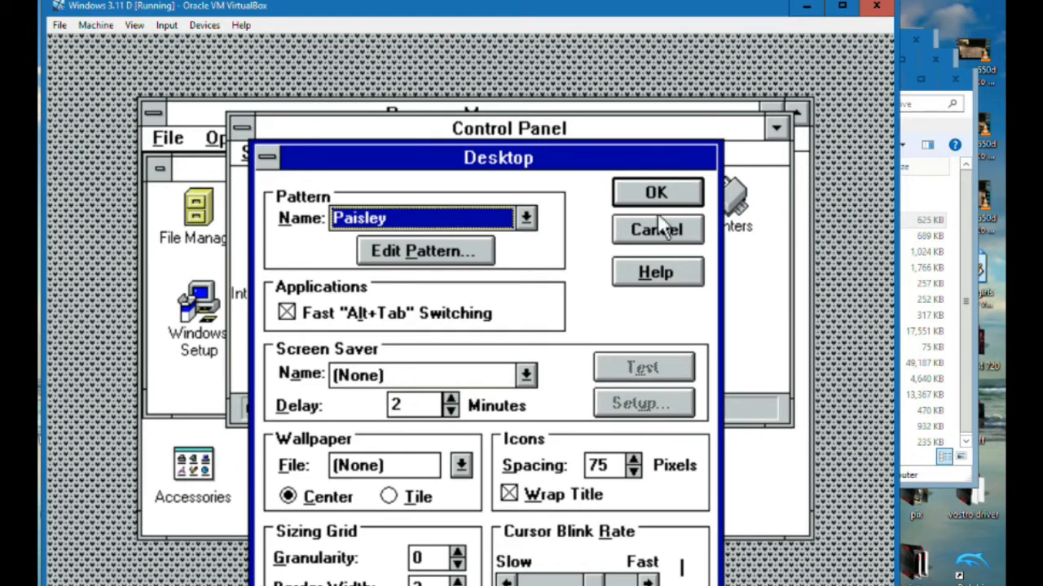
{"action": "left_click", "coordinate": [683, 199]}
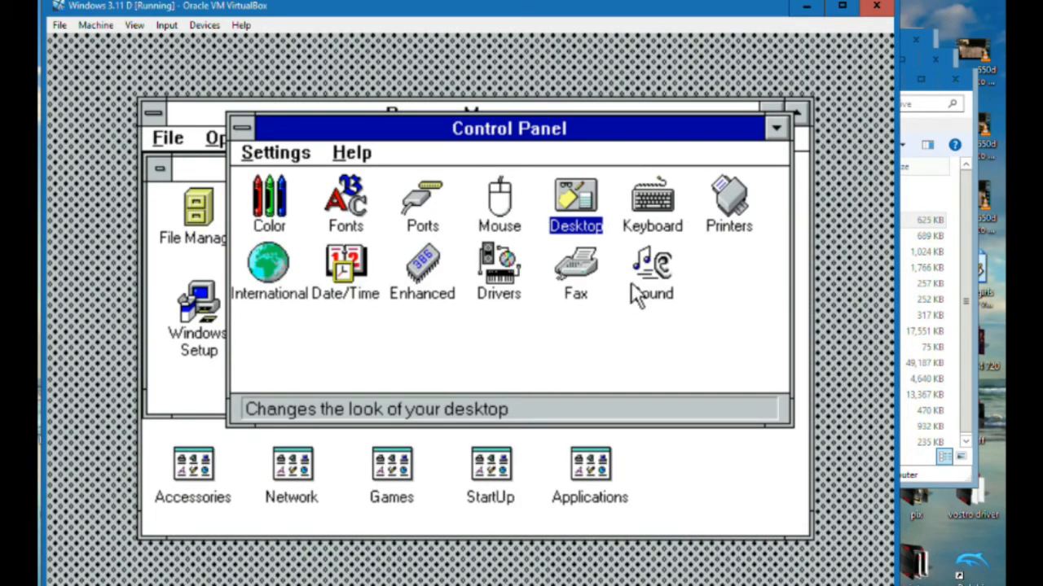
Change the desktop pattern to Quilt and apply it
{"action": "double_click", "coordinate": [584, 203]}
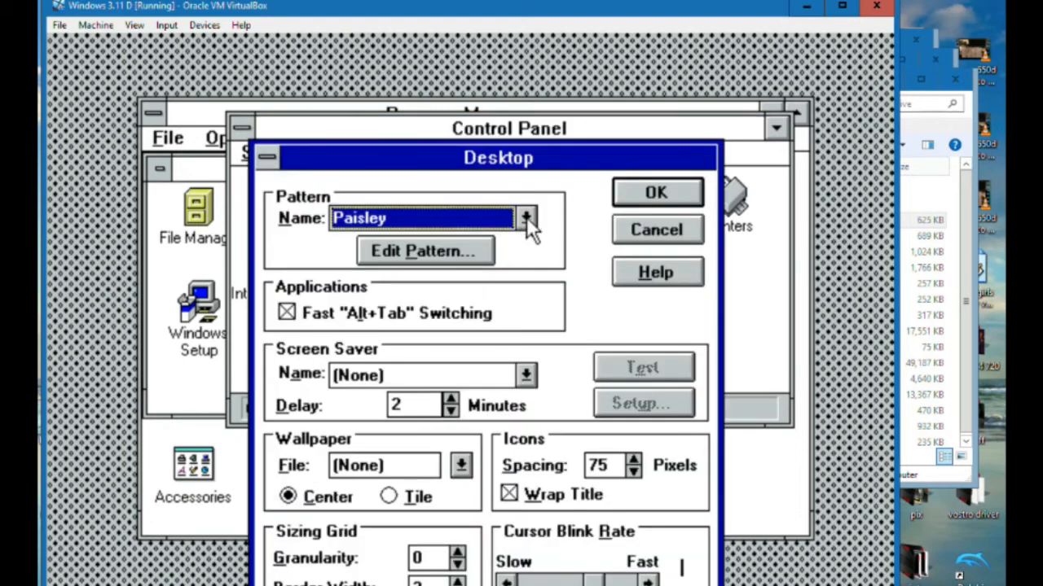
{"action": "left_click", "coordinate": [526, 217]}
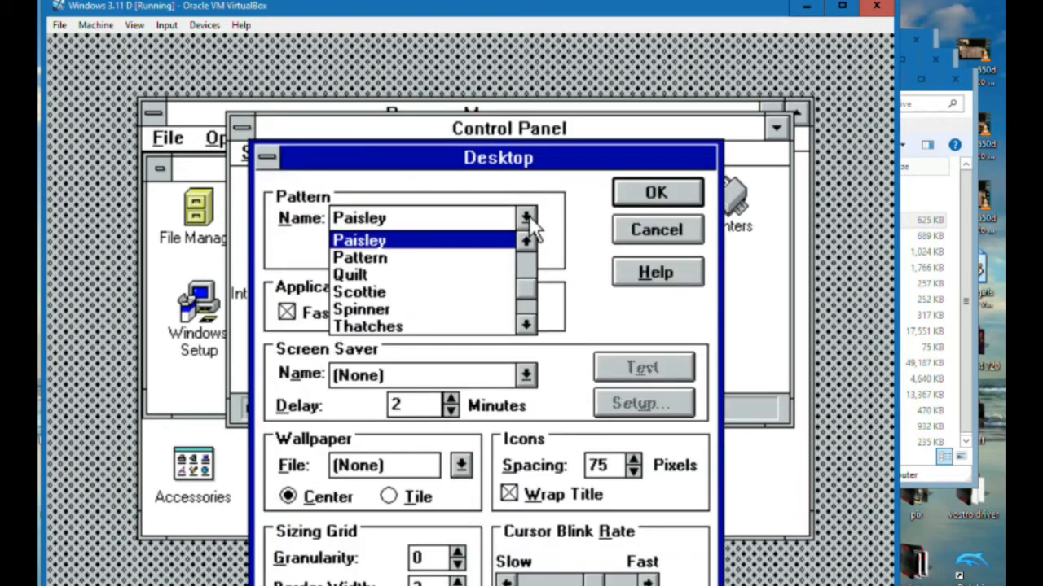
{"action": "left_click", "coordinate": [365, 275]}
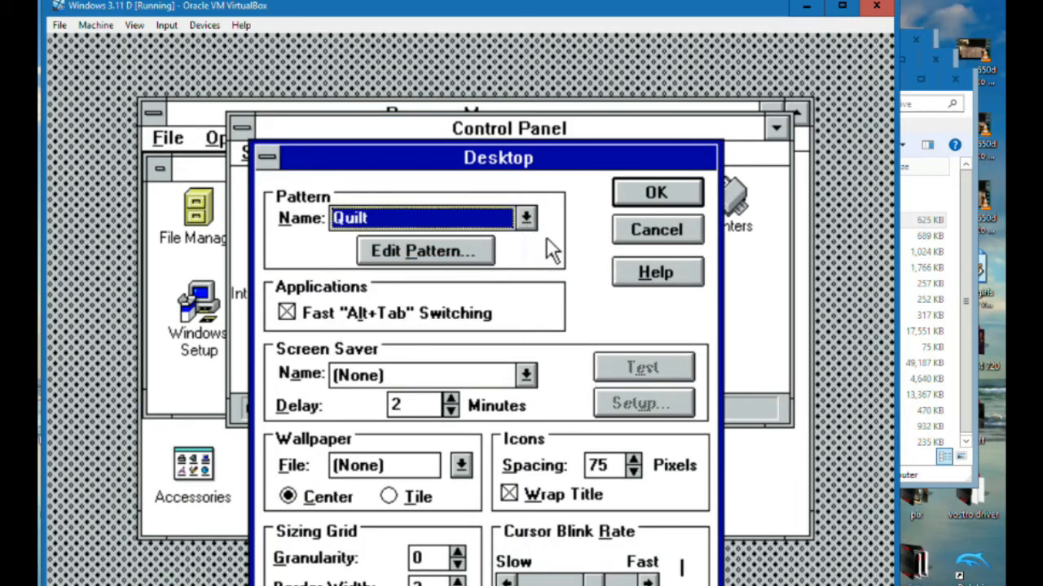
{"action": "left_click", "coordinate": [655, 193]}
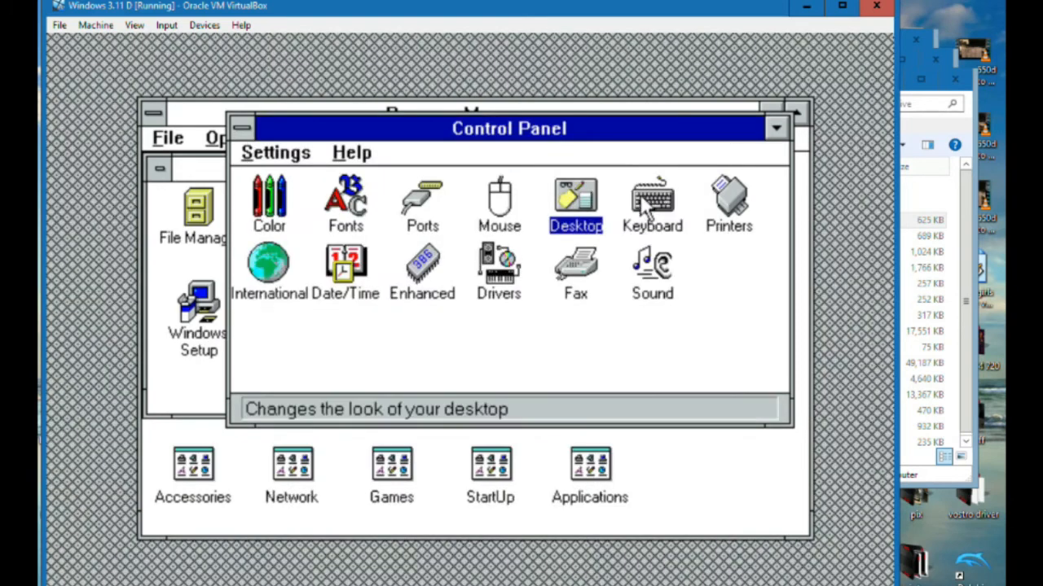
Change the desktop pattern to Spinner and apply it, then reopen the list of desktop patterns
{"action": "double_click", "coordinate": [597, 222]}
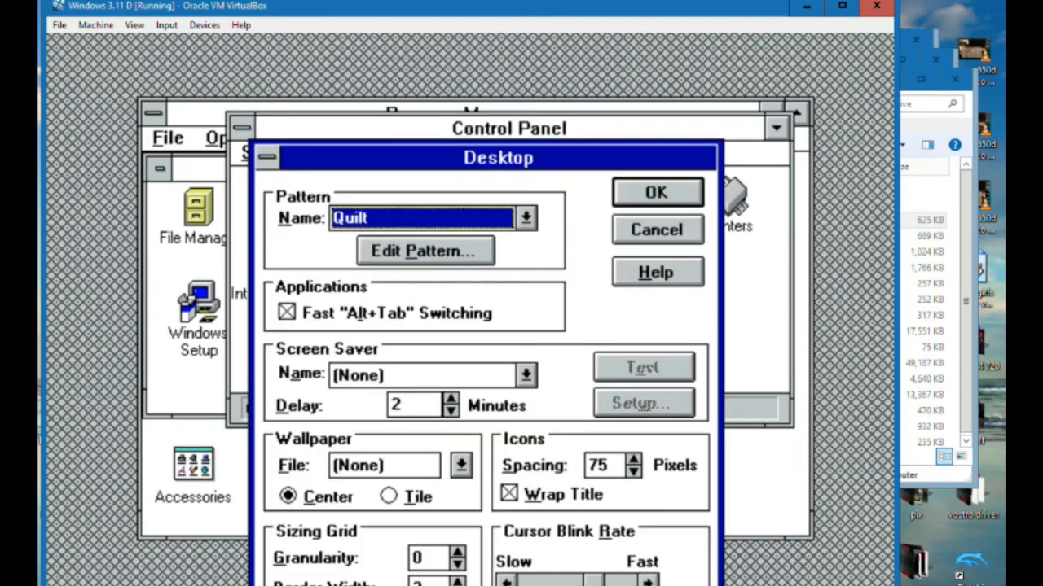
{"action": "left_click", "coordinate": [527, 218]}
{"action": "left_click", "coordinate": [402, 275]}
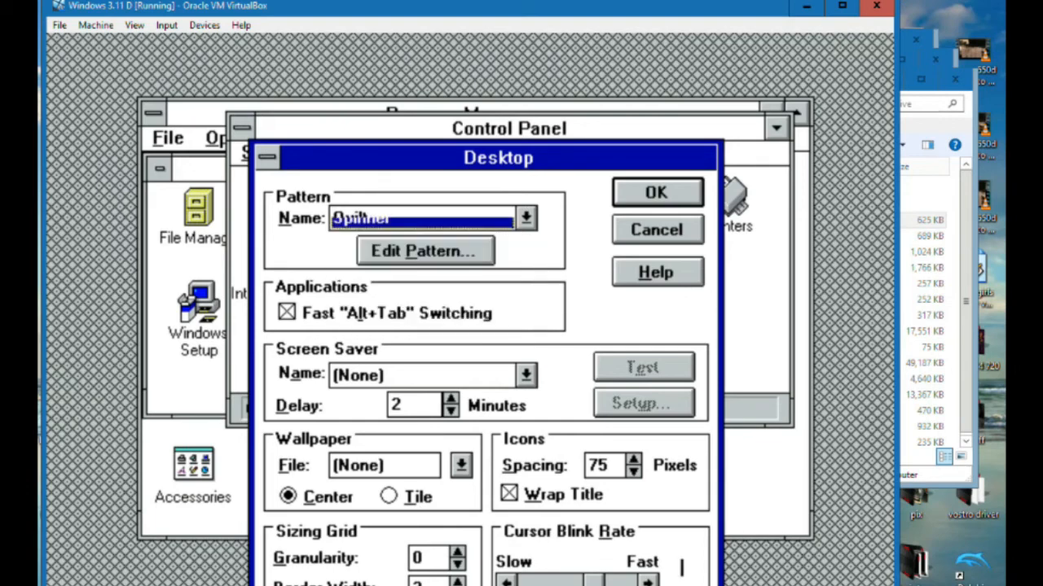
{"action": "left_click", "coordinate": [685, 192]}
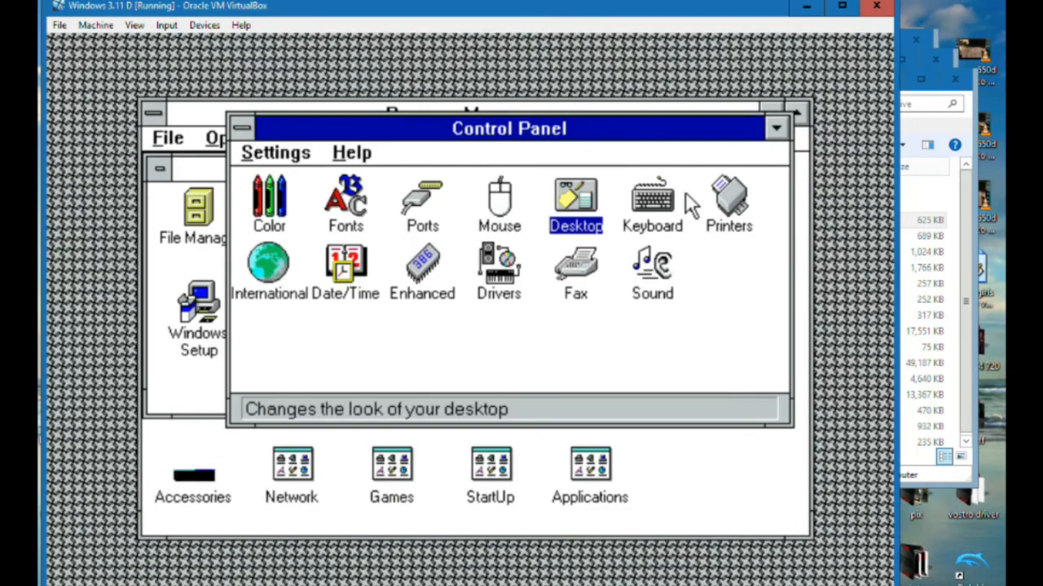
{"action": "double_click", "coordinate": [584, 198]}
{"action": "left_click", "coordinate": [526, 216]}
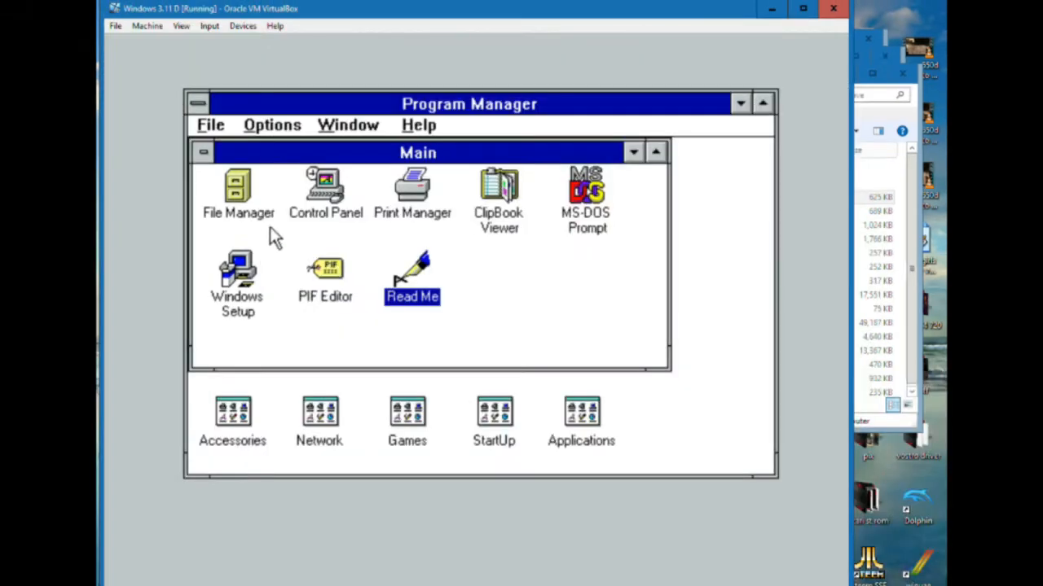
Close the Main program group and start Paintbrush from the Accessories group
{"action": "left_click", "coordinate": [205, 153]}
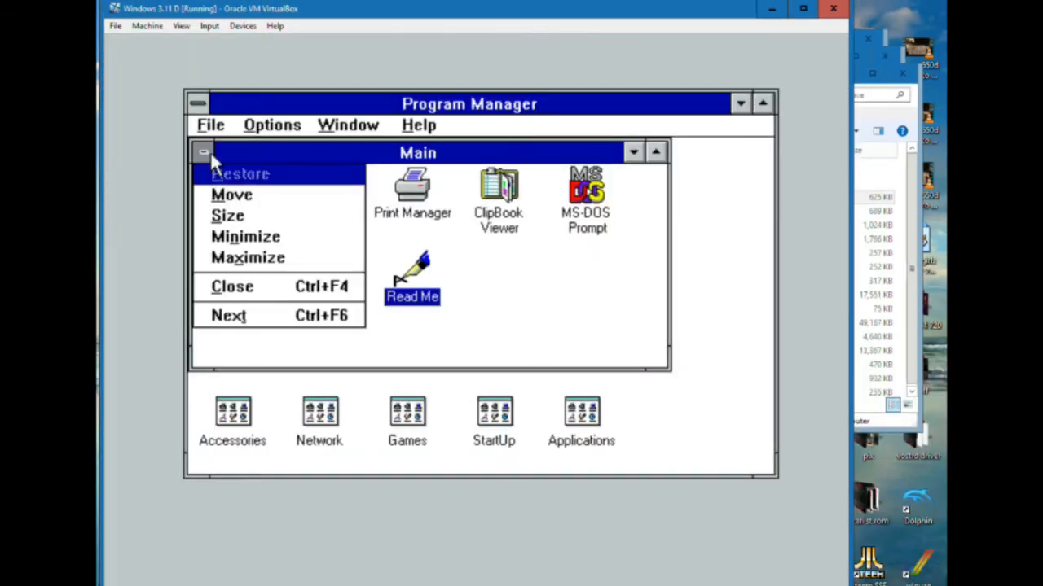
{"action": "left_click", "coordinate": [234, 317]}
{"action": "double_click", "coordinate": [261, 430]}
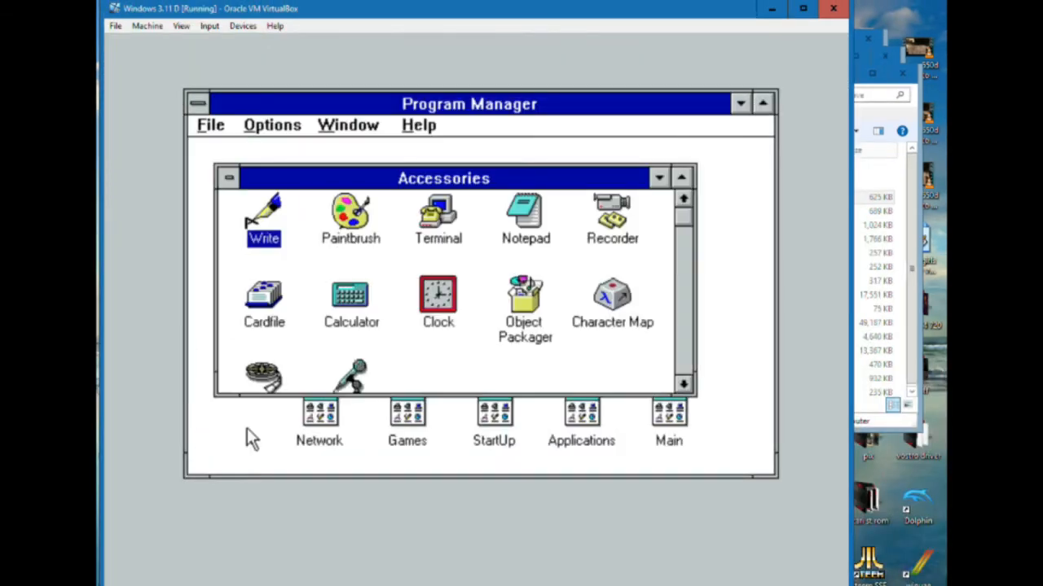
{"action": "double_click", "coordinate": [342, 224]}
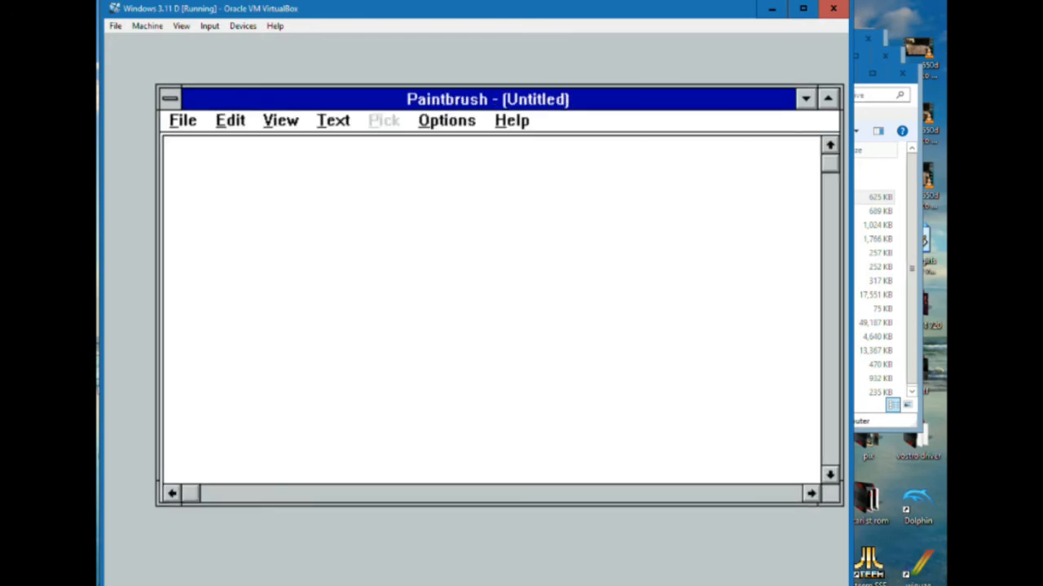
Reposition and enlarge the Paintbrush window to fill the virtual screen, and undo the stray dot on the canvas
{"action": "left_click_drag", "start_coordinate": [768, 105], "coordinate": [718, 58]}
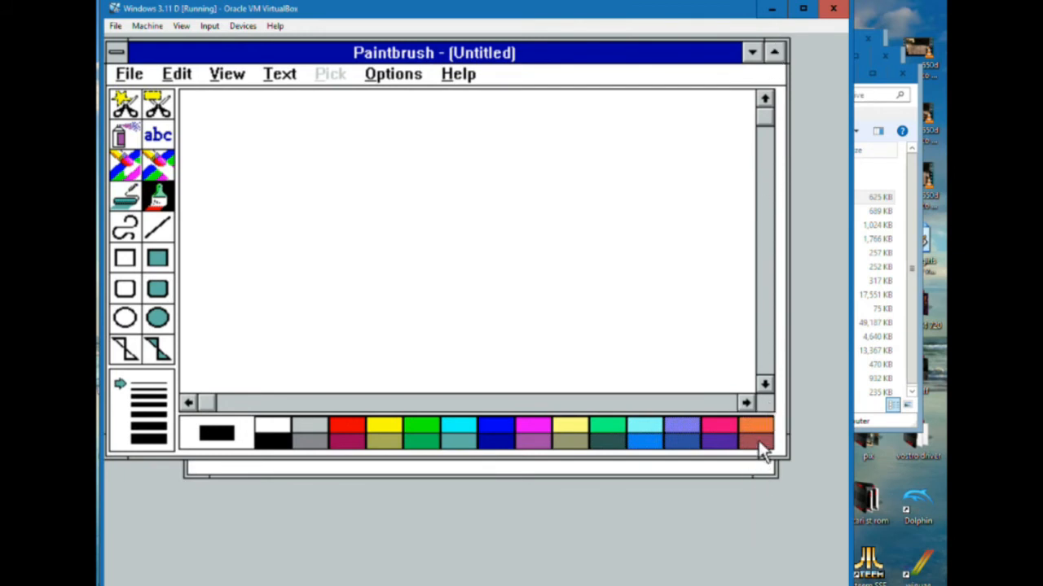
{"action": "left_click_drag", "start_coordinate": [787, 458], "coordinate": [846, 582]}
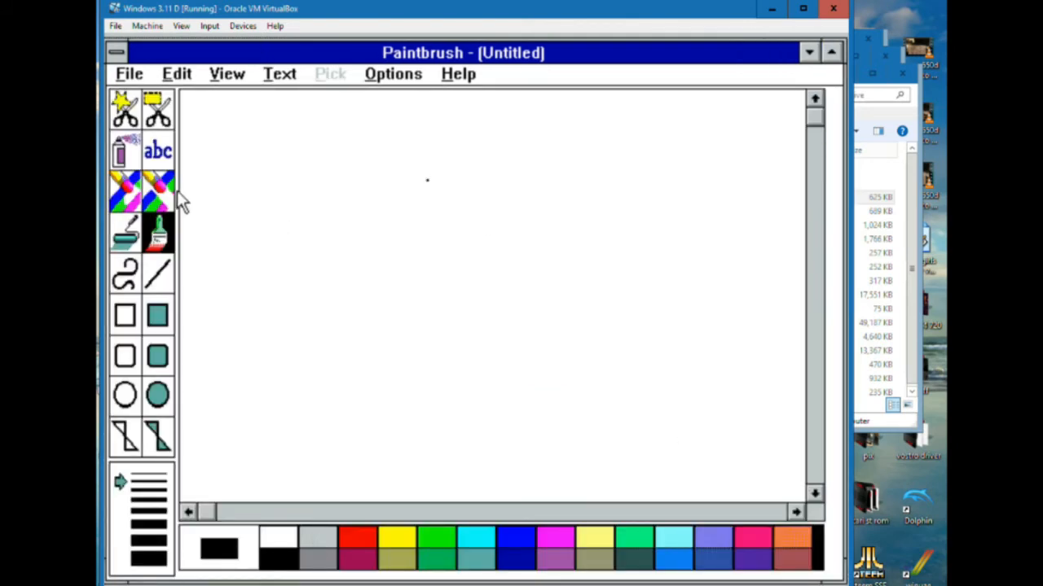
{"action": "left_click", "coordinate": [178, 82]}
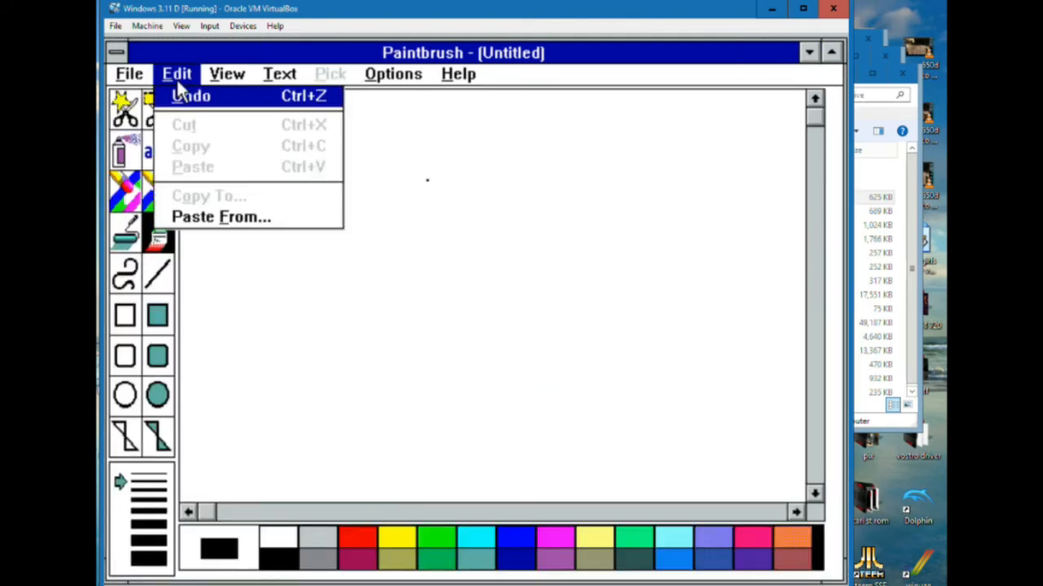
{"action": "left_click", "coordinate": [174, 96]}
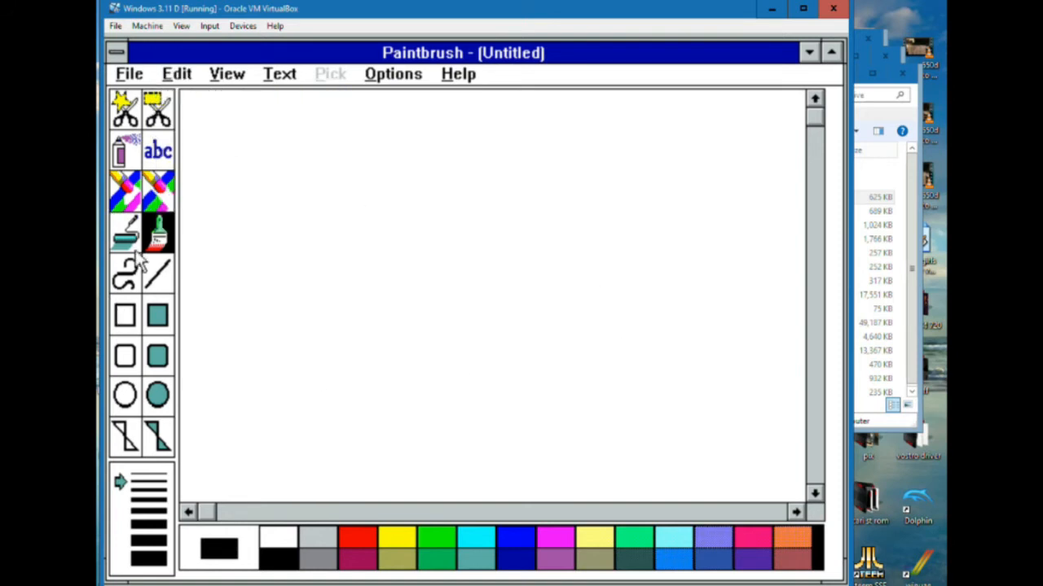
Paint a wavy dark green horizon line across the canvas with the thickest brush and fill the area below it dark green
{"action": "left_click", "coordinate": [442, 540]}
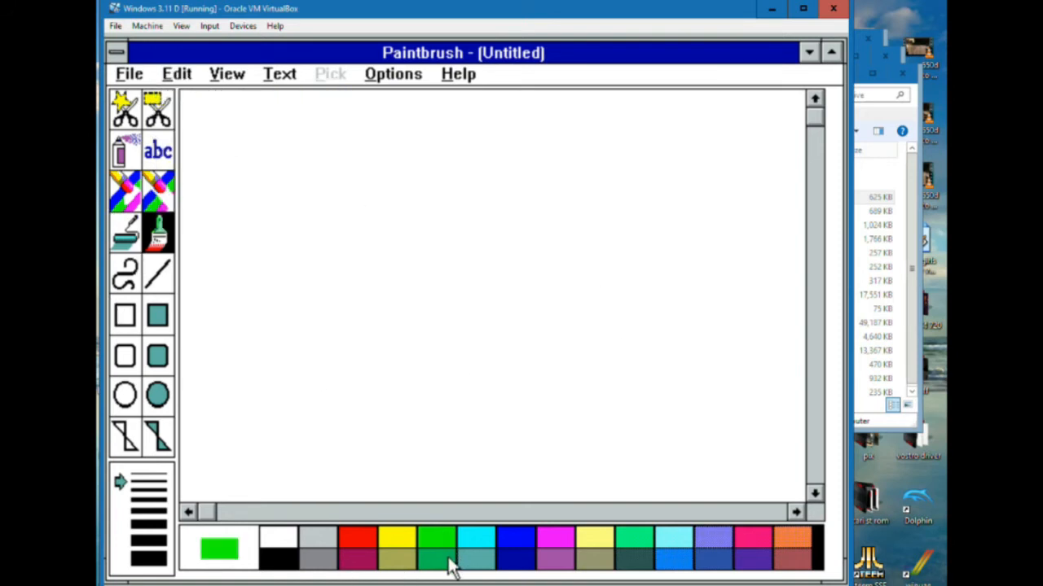
{"action": "left_click", "coordinate": [450, 564]}
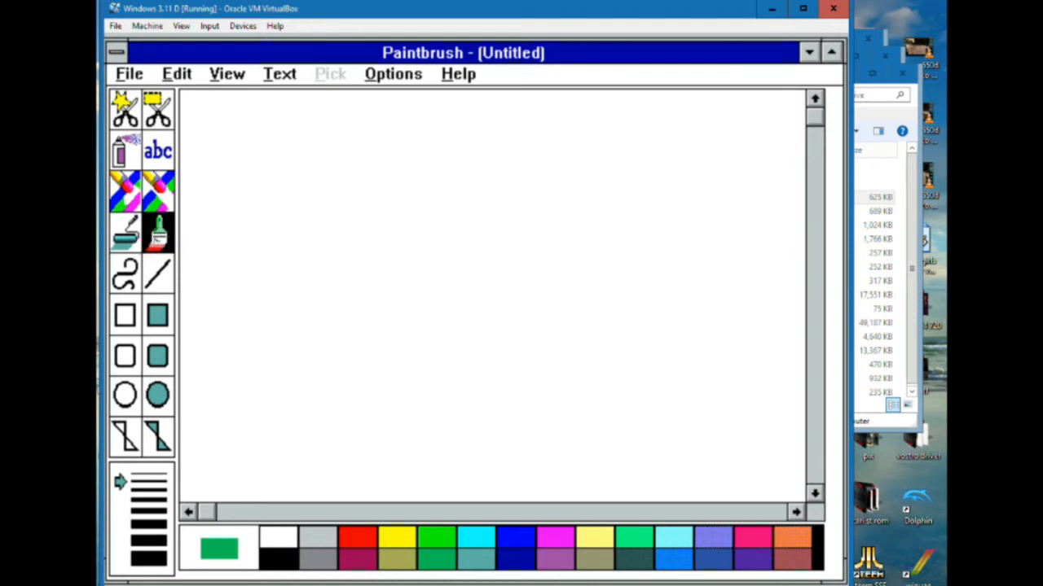
{"action": "left_click", "coordinate": [135, 557]}
{"action": "mouse_move", "coordinate": [802, 288]}
{"action": "left_mouse_down"}
{"action": "mouse_move", "coordinate": [612, 272]}
{"action": "mouse_move", "coordinate": [180, 266]}
{"action": "left_mouse_up"}
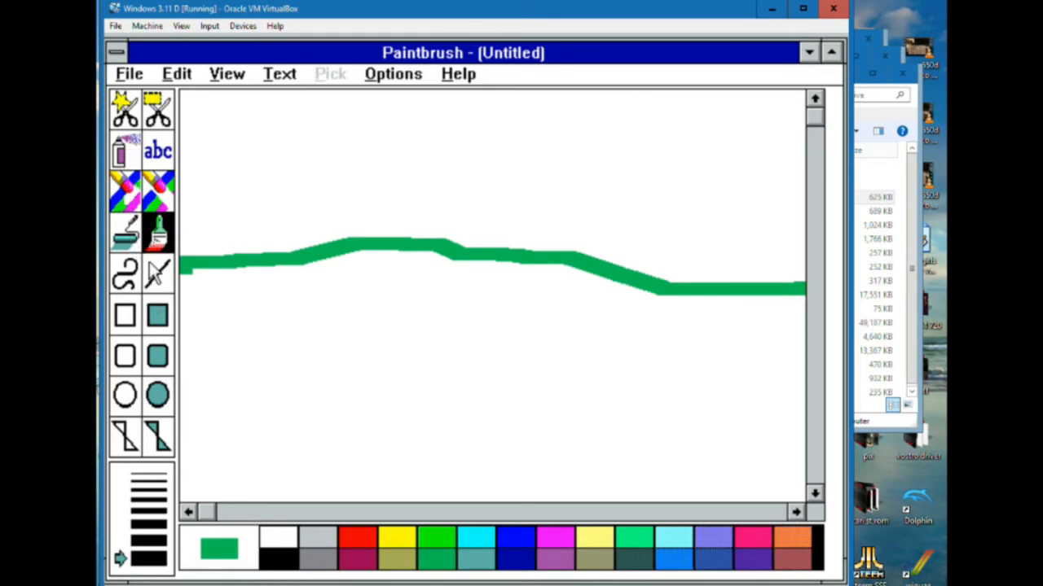
{"action": "left_click", "coordinate": [127, 234]}
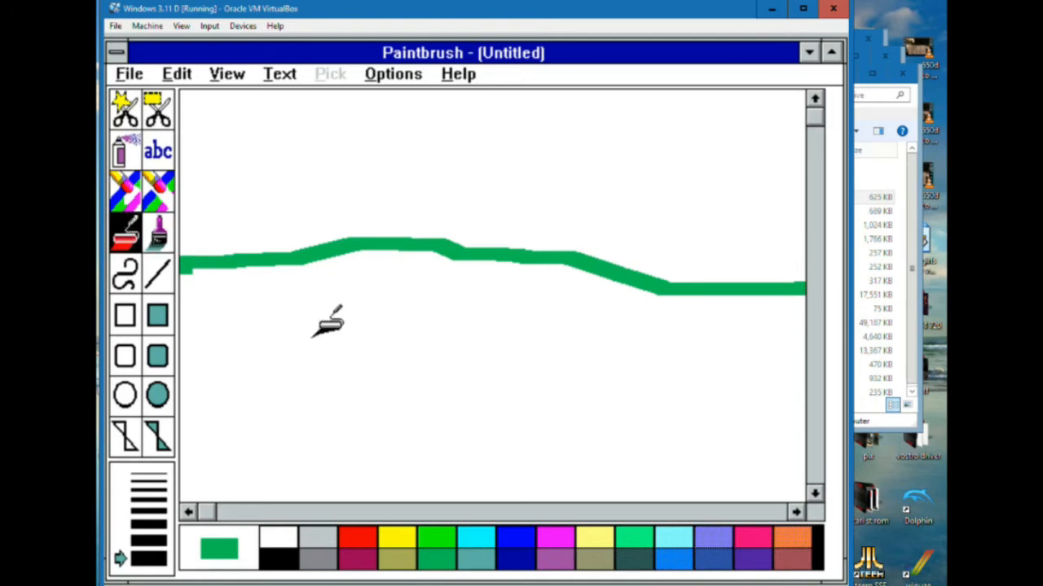
{"action": "left_click", "coordinate": [365, 360]}
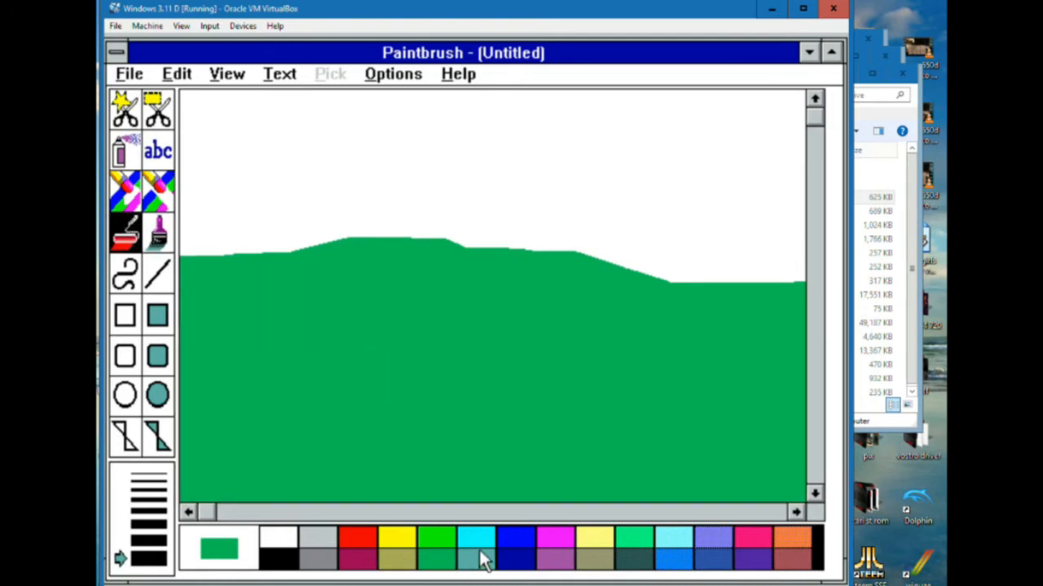
Fill the white area above the green hills with bright blue as the sky
{"action": "left_click", "coordinate": [507, 537]}
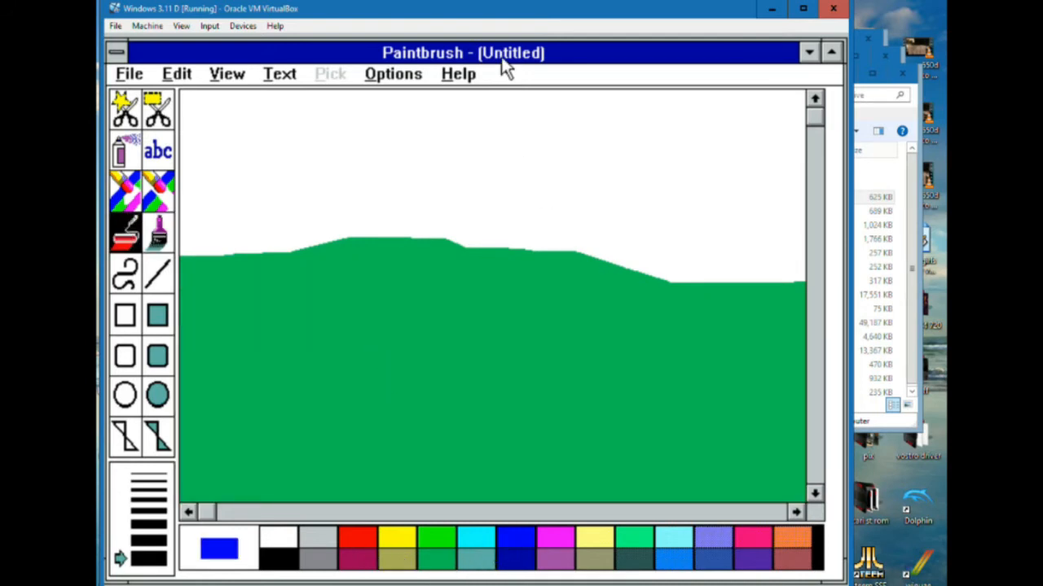
{"action": "left_click", "coordinate": [529, 97]}
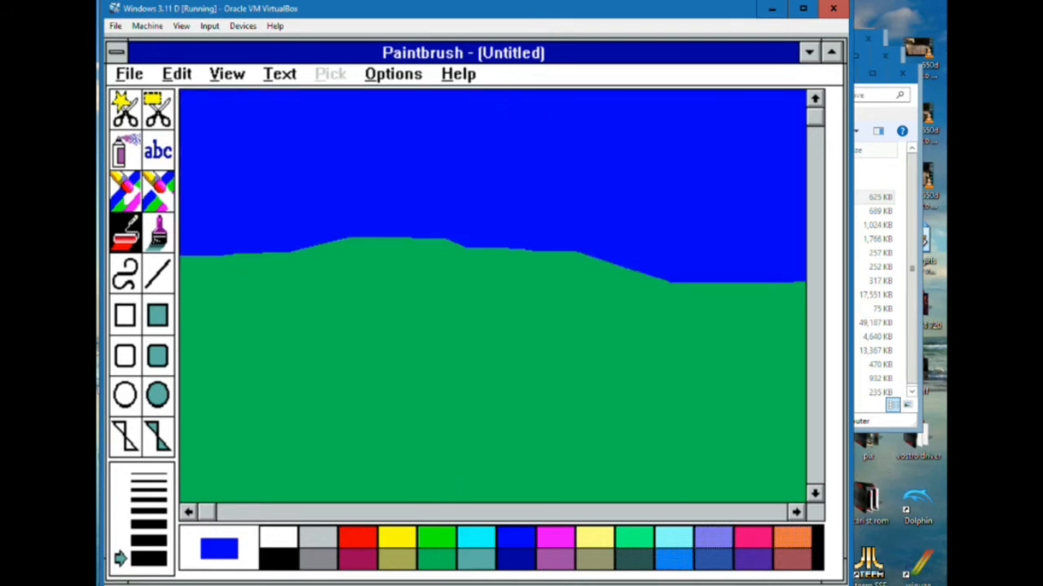
{"action": "left_click", "coordinate": [291, 513]}
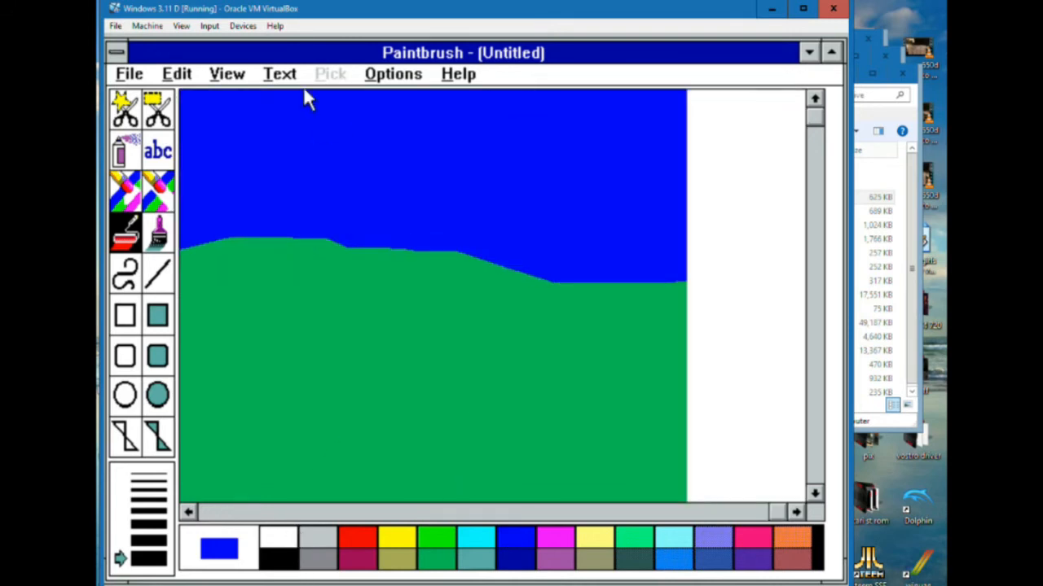
{"action": "left_click", "coordinate": [188, 78]}
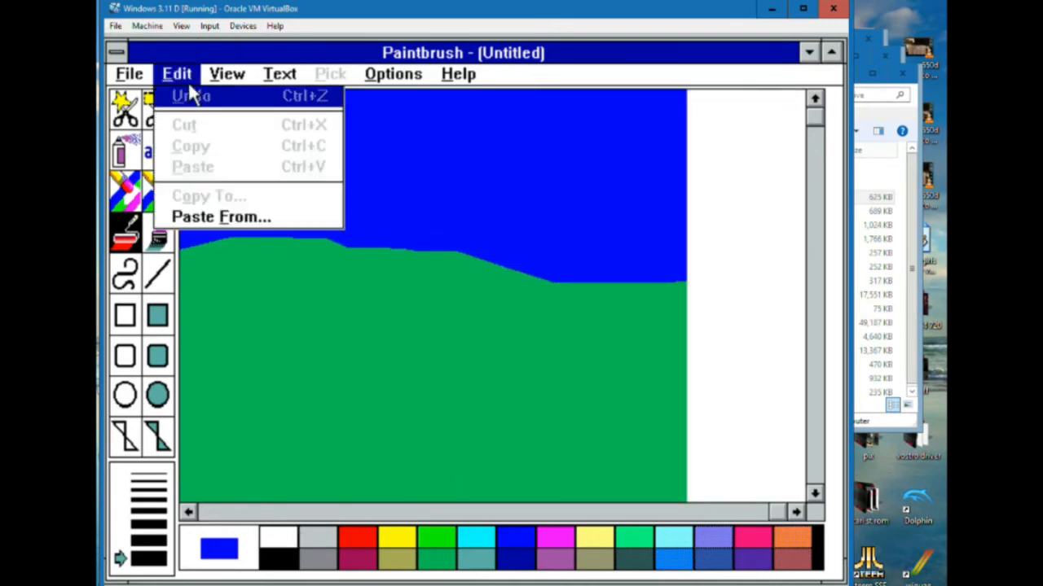
{"action": "left_click", "coordinate": [481, 513]}
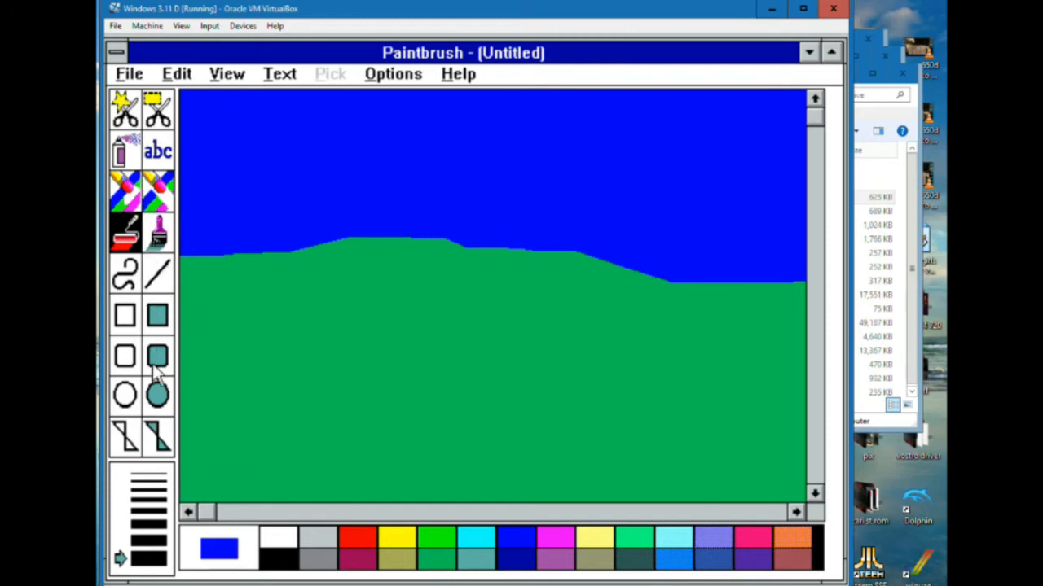
Draw a small cloud in the sky from three overlapping filled white ellipses
{"action": "left_click", "coordinate": [157, 395]}
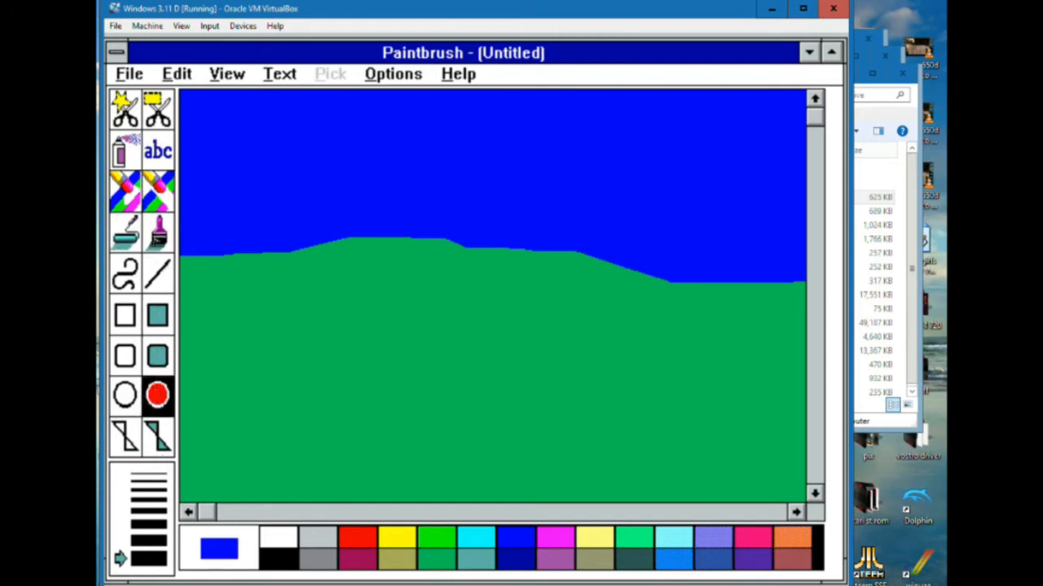
{"action": "left_click", "coordinate": [278, 539]}
{"action": "left_click_drag", "start_coordinate": [311, 130], "coordinate": [368, 173]}
{"action": "left_click_drag", "start_coordinate": [365, 134], "coordinate": [402, 154]}
{"action": "left_click_drag", "start_coordinate": [349, 119], "coordinate": [393, 144]}
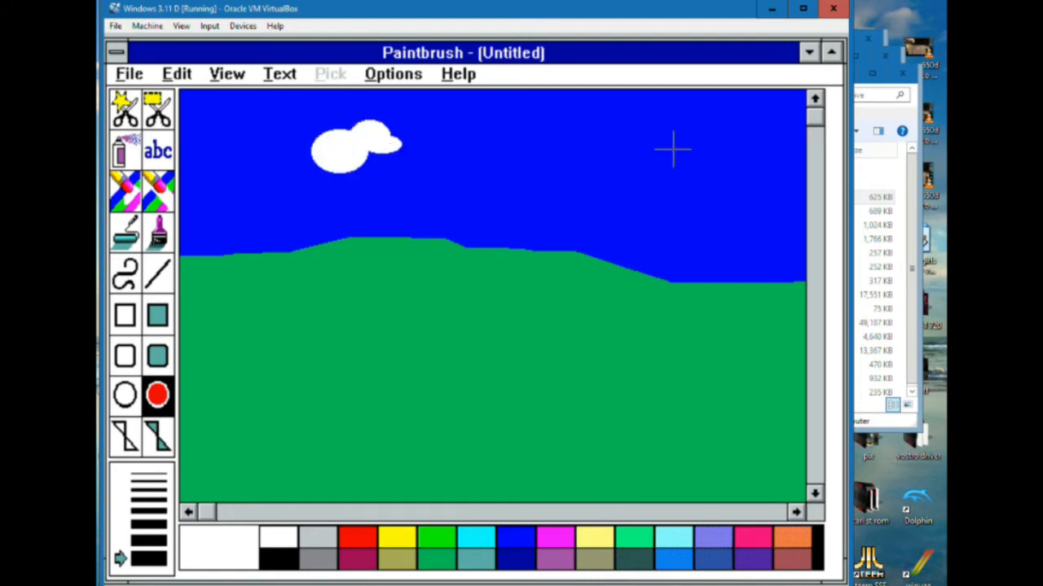
Add three more white clouds to the sky from overlapping filled ellipses, two near the right edge and one at the far left
{"action": "left_click_drag", "start_coordinate": [706, 150], "coordinate": [785, 186]}
{"action": "left_click_drag", "start_coordinate": [694, 151], "coordinate": [735, 171]}
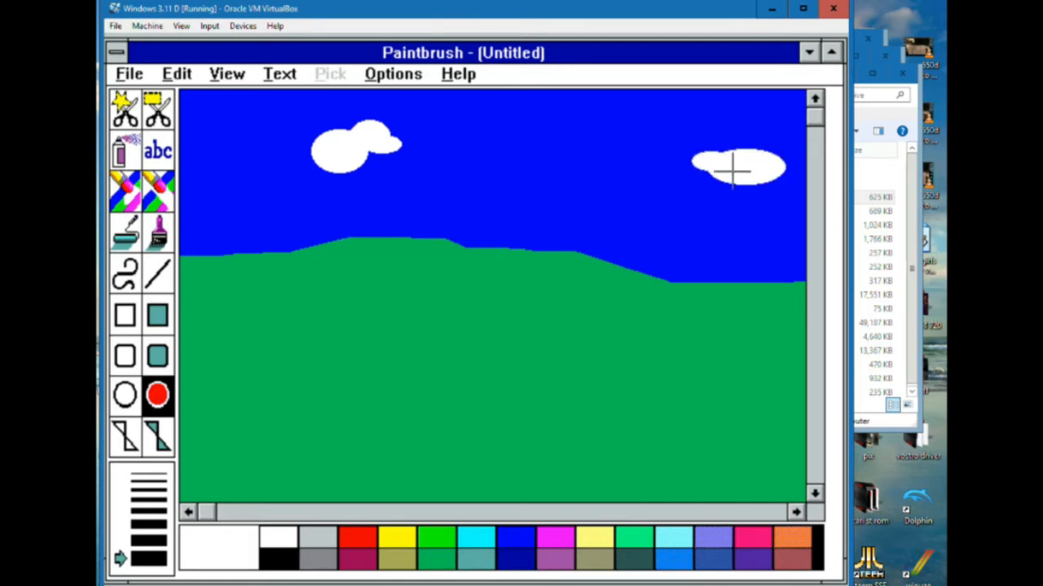
{"action": "left_click_drag", "start_coordinate": [711, 137], "coordinate": [743, 161]}
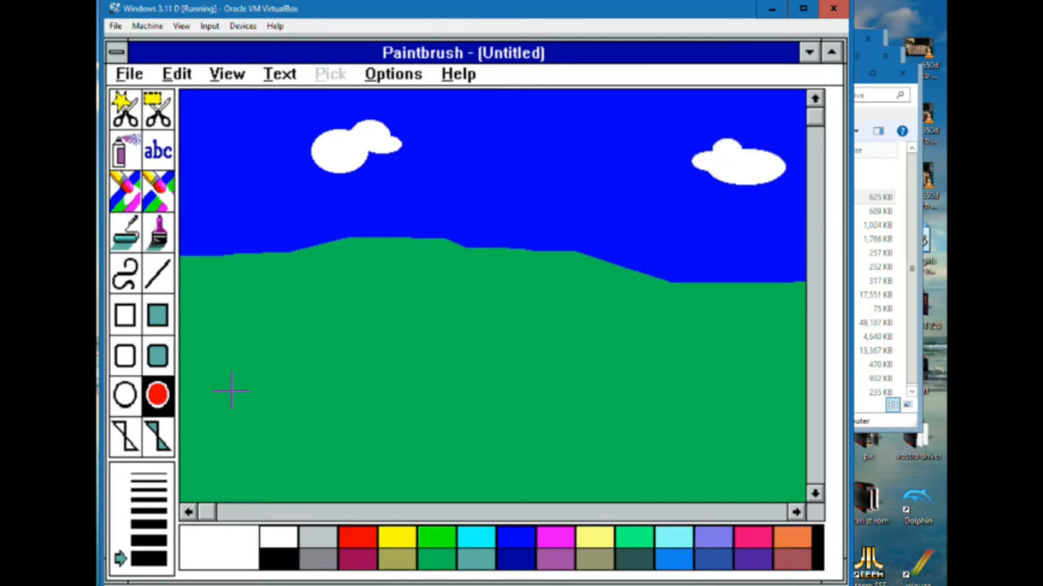
{"action": "left_click_drag", "start_coordinate": [243, 114], "coordinate": [276, 138]}
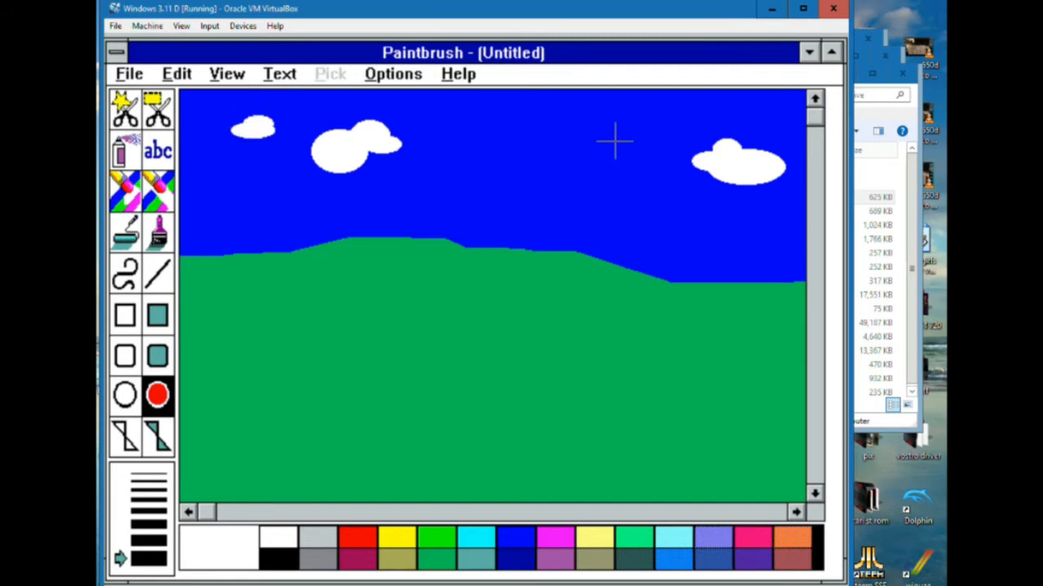
{"action": "left_click_drag", "start_coordinate": [614, 140], "coordinate": [688, 154]}
{"action": "left_click_drag", "start_coordinate": [624, 133], "coordinate": [653, 151]}
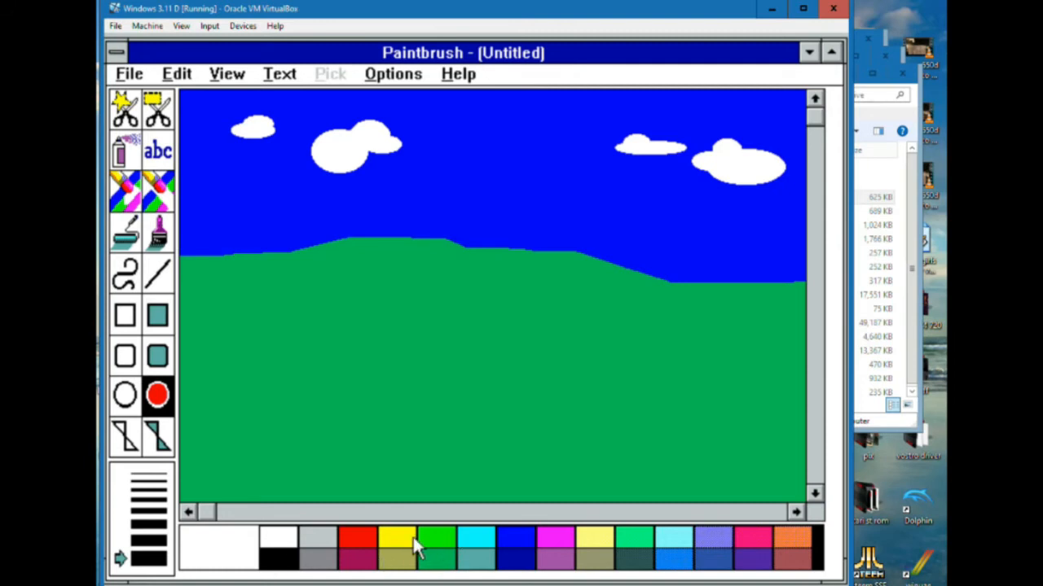
Paint both banks of a winding river from the horizon to the lower right with a thinner dark blue brush, and fill it dark blue
{"action": "left_click", "coordinate": [529, 554]}
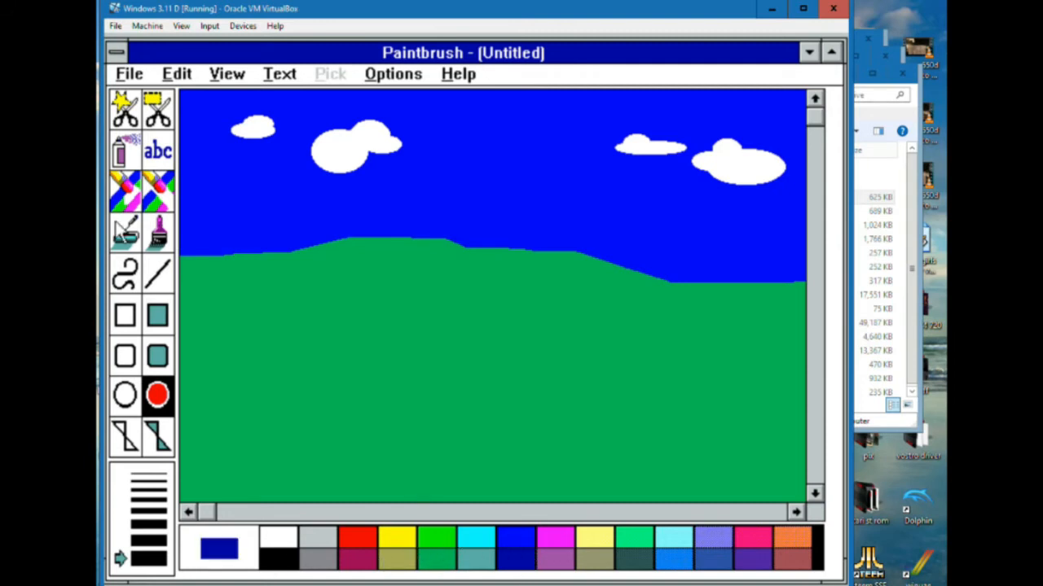
{"action": "left_click", "coordinate": [159, 499]}
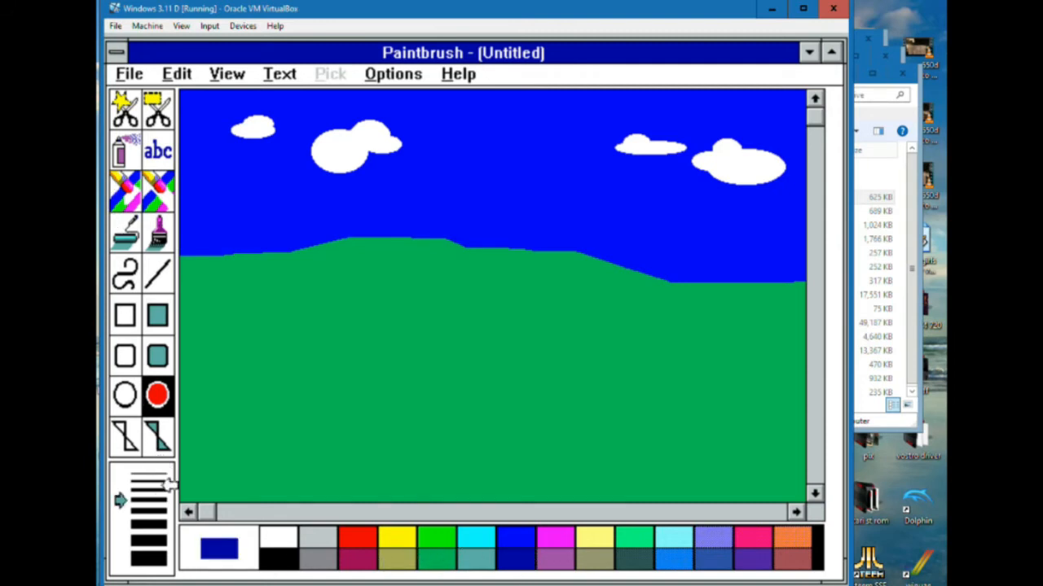
{"action": "left_click", "coordinate": [161, 231]}
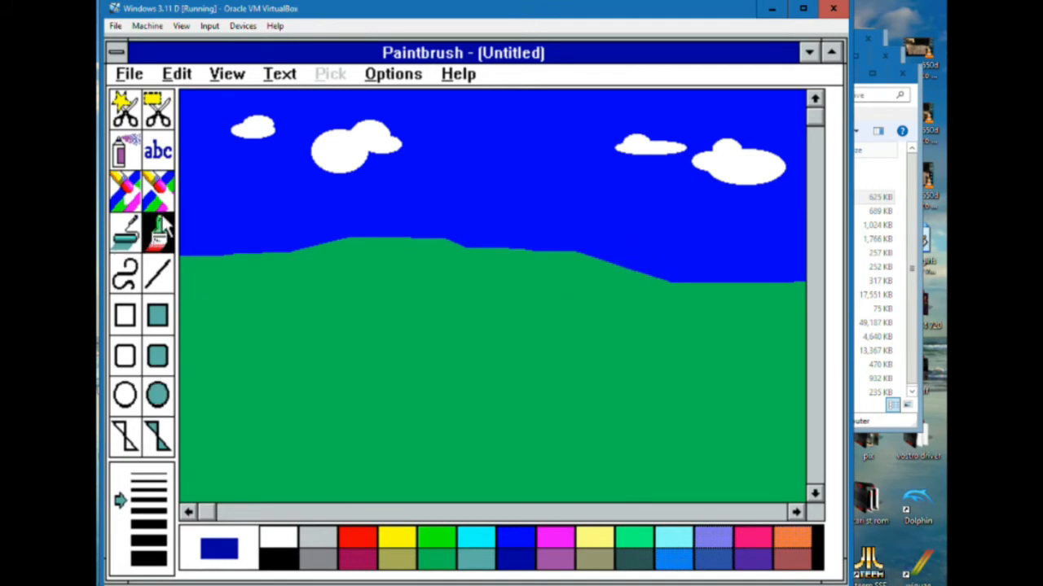
{"action": "mouse_move", "coordinate": [663, 281]}
{"action": "left_mouse_down"}
{"action": "mouse_move", "coordinate": [737, 299]}
{"action": "mouse_move", "coordinate": [656, 329]}
{"action": "left_mouse_up"}
{"action": "mouse_move", "coordinate": [627, 370]}
{"action": "left_mouse_down"}
{"action": "mouse_move", "coordinate": [724, 412]}
{"action": "mouse_move", "coordinate": [562, 499]}
{"action": "mouse_move", "coordinate": [463, 504]}
{"action": "left_mouse_up"}
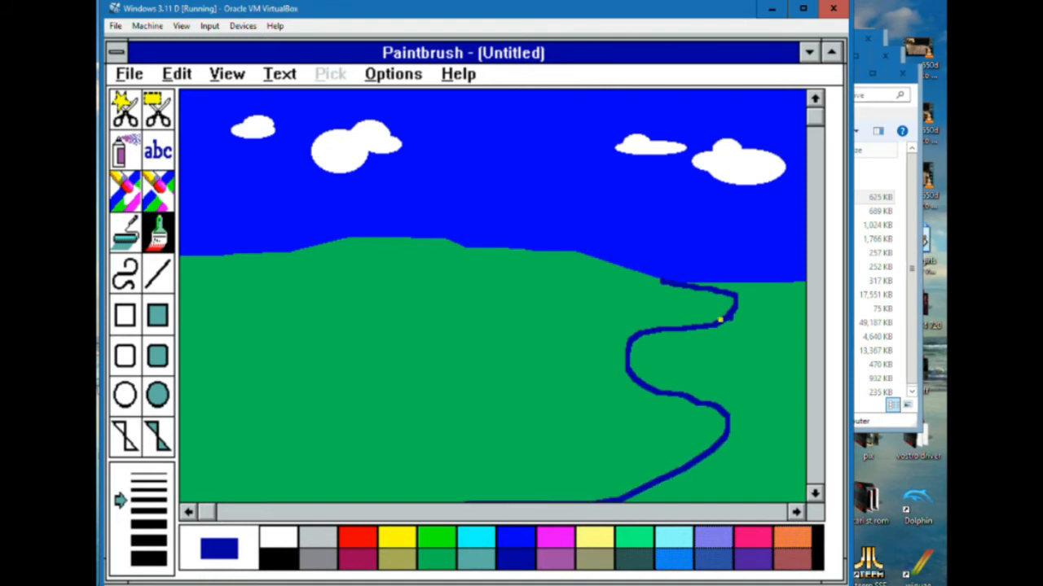
{"action": "left_click_drag", "start_coordinate": [720, 320], "coordinate": [769, 364]}
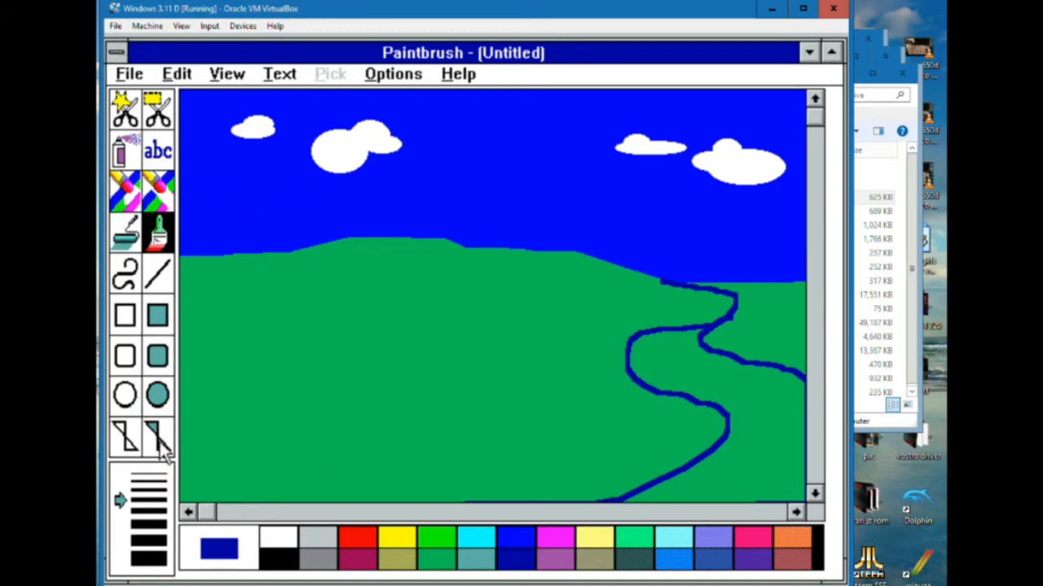
{"action": "left_click", "coordinate": [130, 239]}
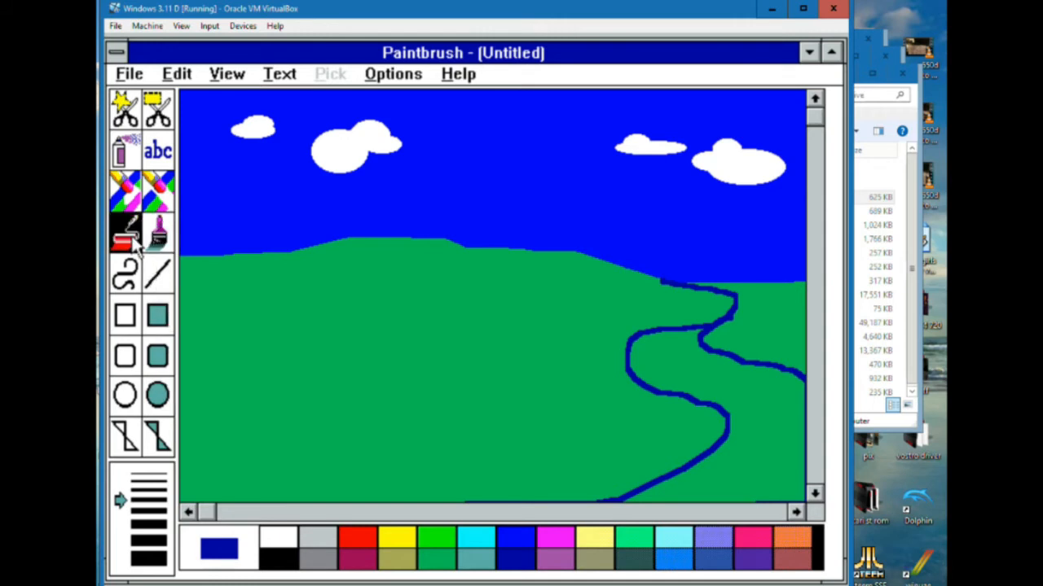
{"action": "left_click", "coordinate": [733, 448]}
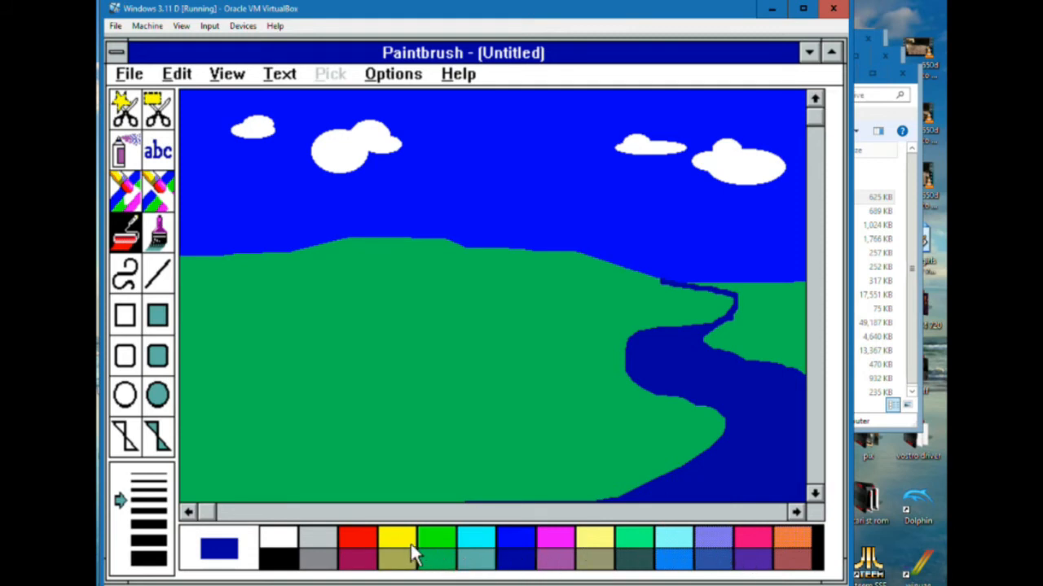
Paint a small bright green tree pixel by pixel in the middle of the green hill using the Brush tool
{"action": "left_click", "coordinate": [443, 539]}
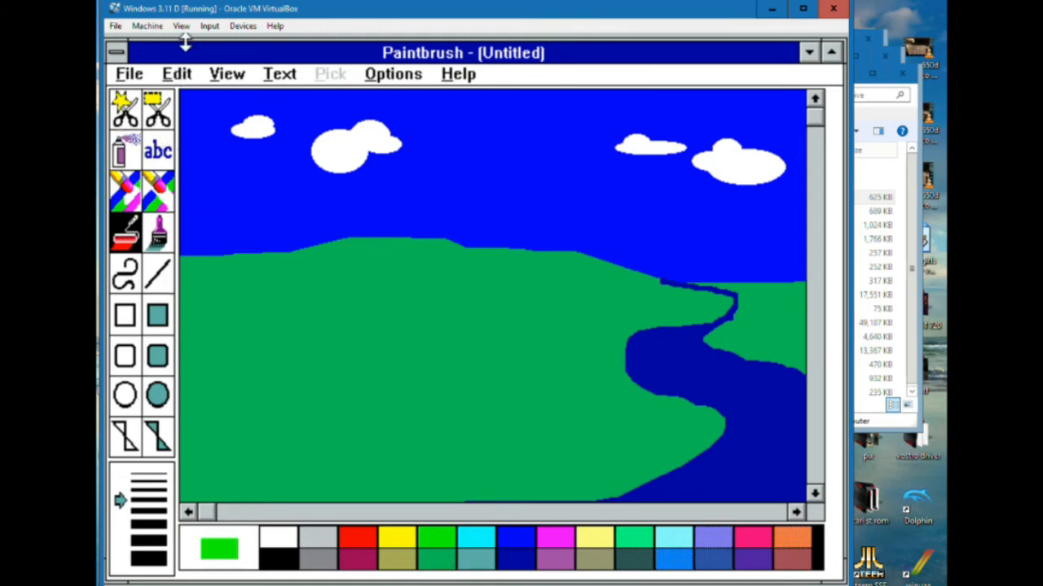
{"action": "left_click", "coordinate": [238, 74]}
{"action": "left_click", "coordinate": [253, 101]}
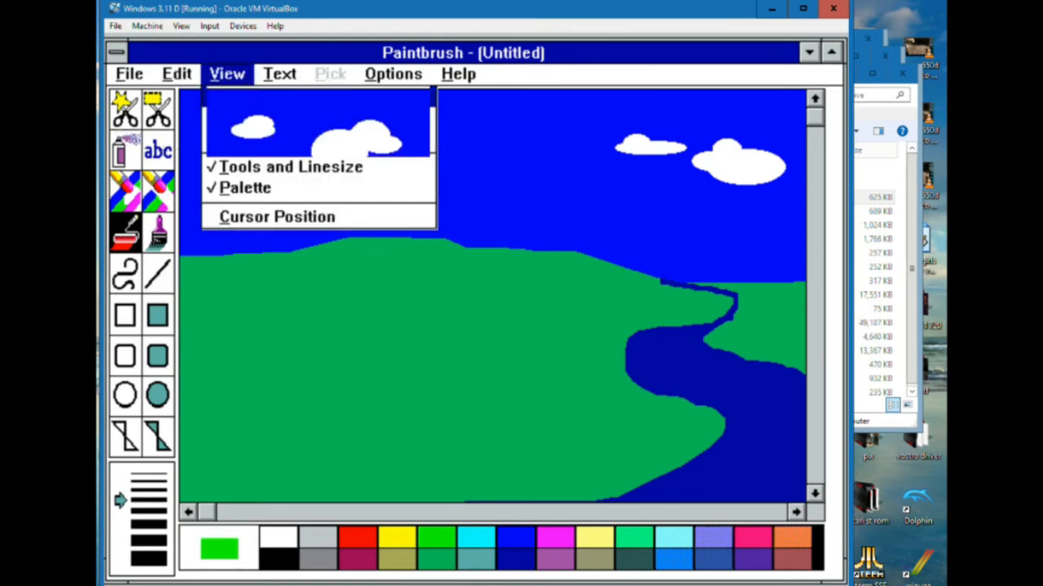
{"action": "left_click", "coordinate": [426, 308]}
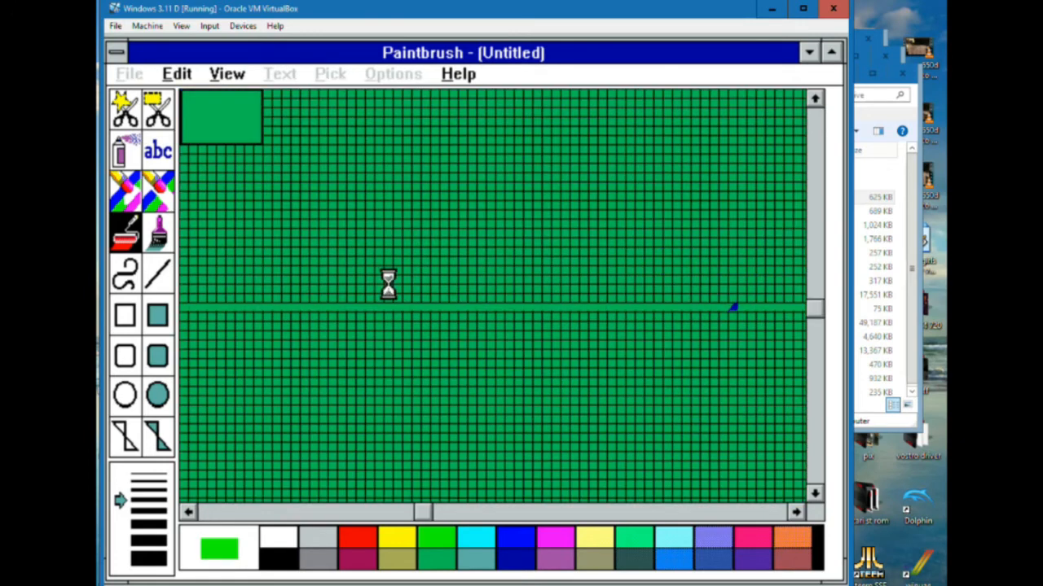
{"action": "left_click", "coordinate": [154, 231]}
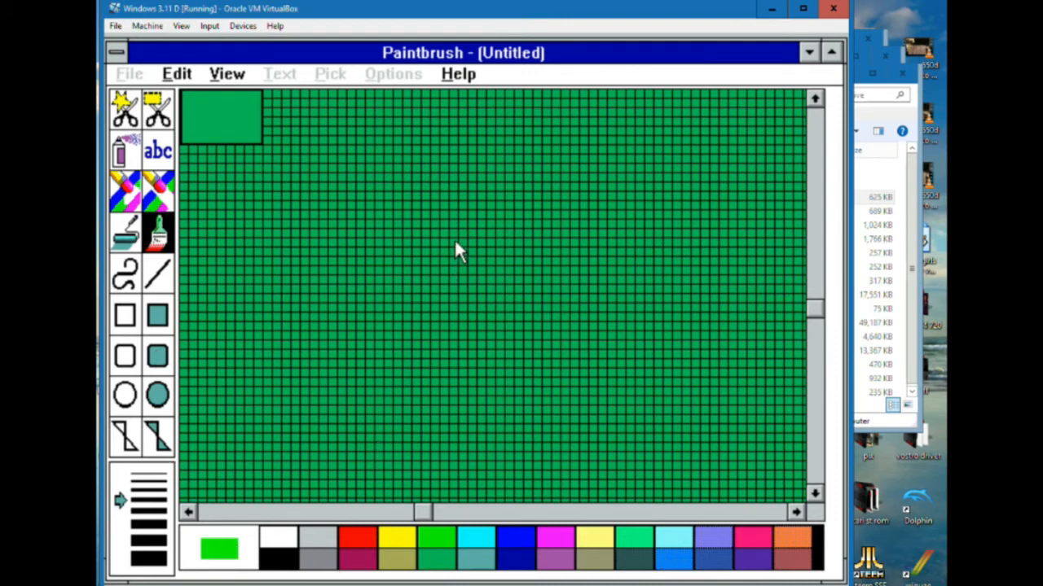
{"action": "left_click_drag", "start_coordinate": [455, 243], "coordinate": [454, 339]}
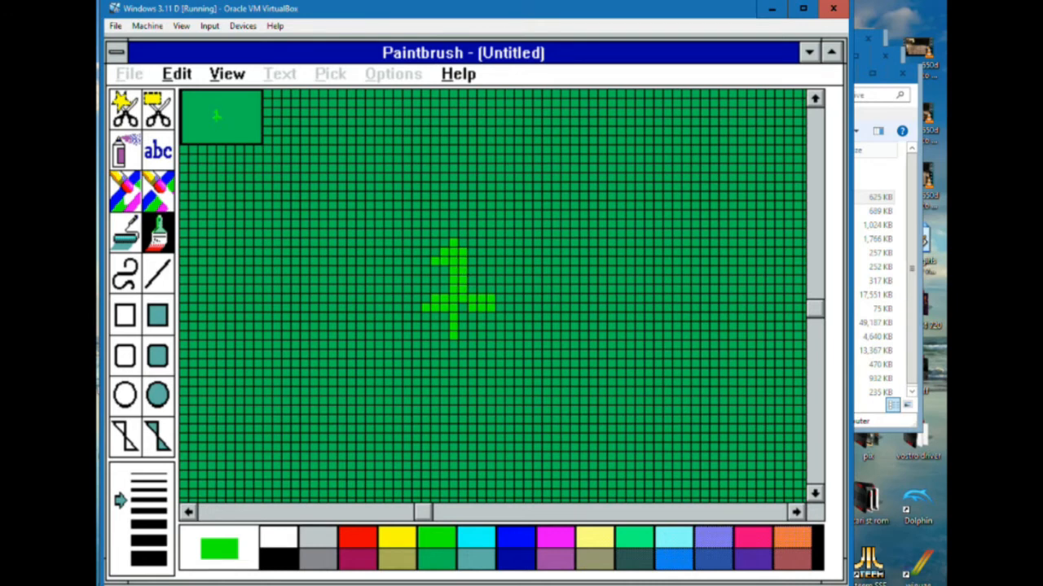
{"action": "left_click", "coordinate": [475, 260]}
{"action": "left_click_drag", "start_coordinate": [450, 242], "coordinate": [432, 281]}
{"action": "mouse_move", "coordinate": [472, 242]}
{"action": "left_mouse_down"}
{"action": "mouse_move", "coordinate": [482, 256]}
{"action": "mouse_move", "coordinate": [405, 261]}
{"action": "left_mouse_up"}
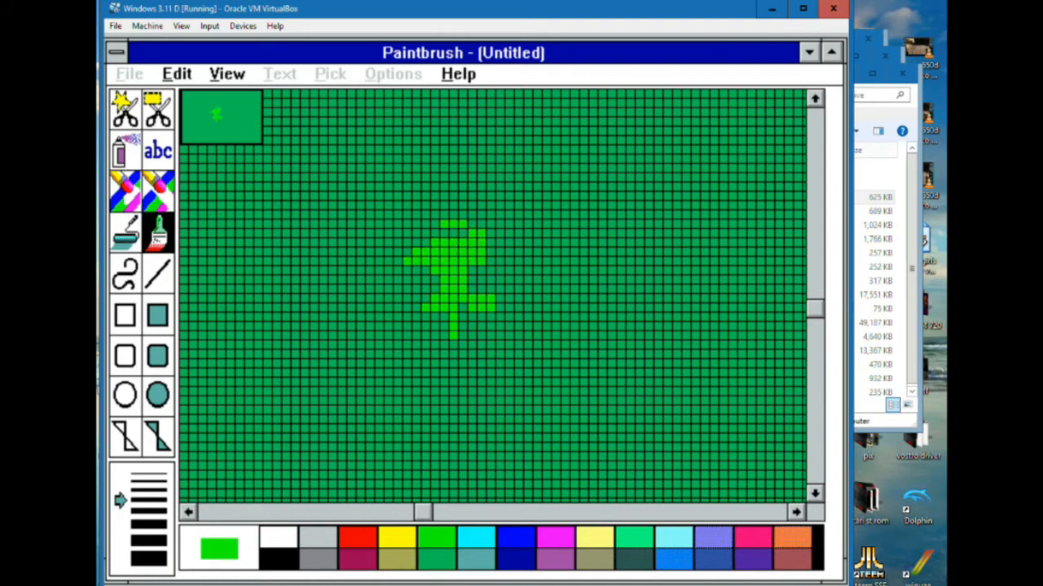
{"action": "left_click_drag", "start_coordinate": [460, 235], "coordinate": [505, 279]}
{"action": "left_click_drag", "start_coordinate": [415, 314], "coordinate": [405, 317]}
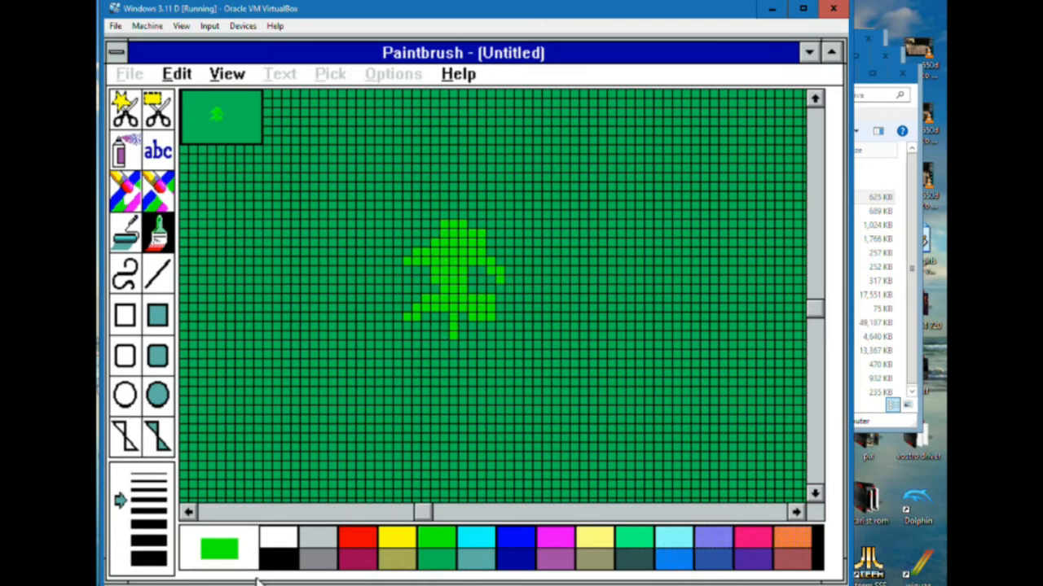
Set the brush colour to reddish brown
{"action": "left_click", "coordinate": [360, 560]}
{"action": "left_click", "coordinate": [794, 559]}
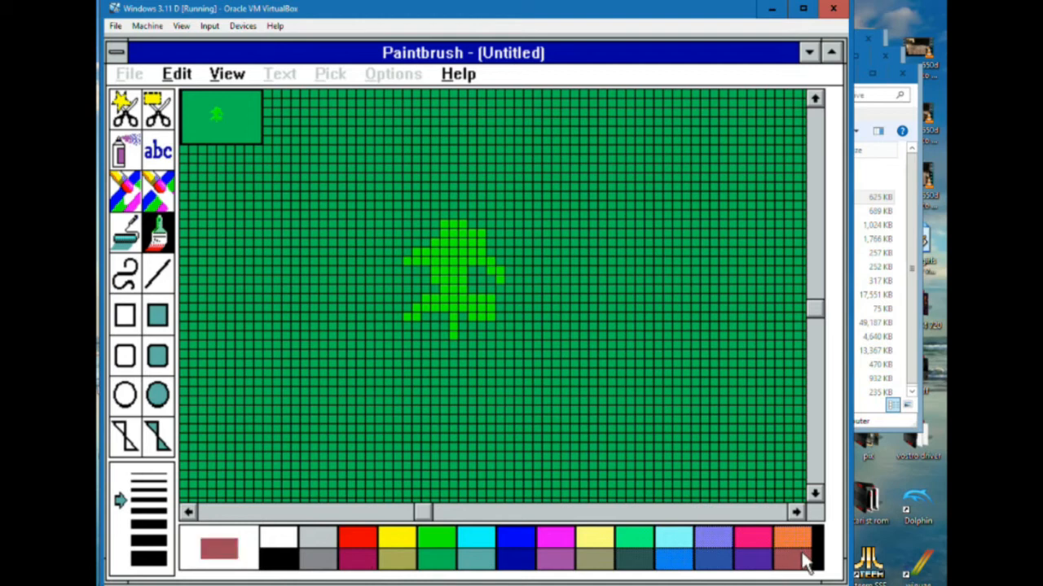
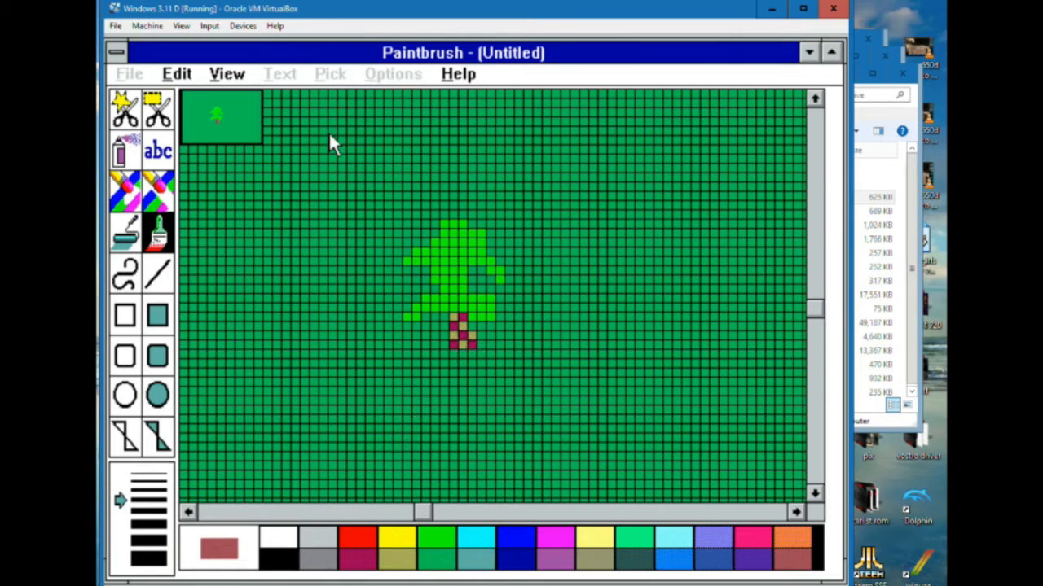
Cover the stray pixel at the trunk's lower right with dark green and repaint the trunk orange
{"action": "left_click", "coordinate": [437, 560]}
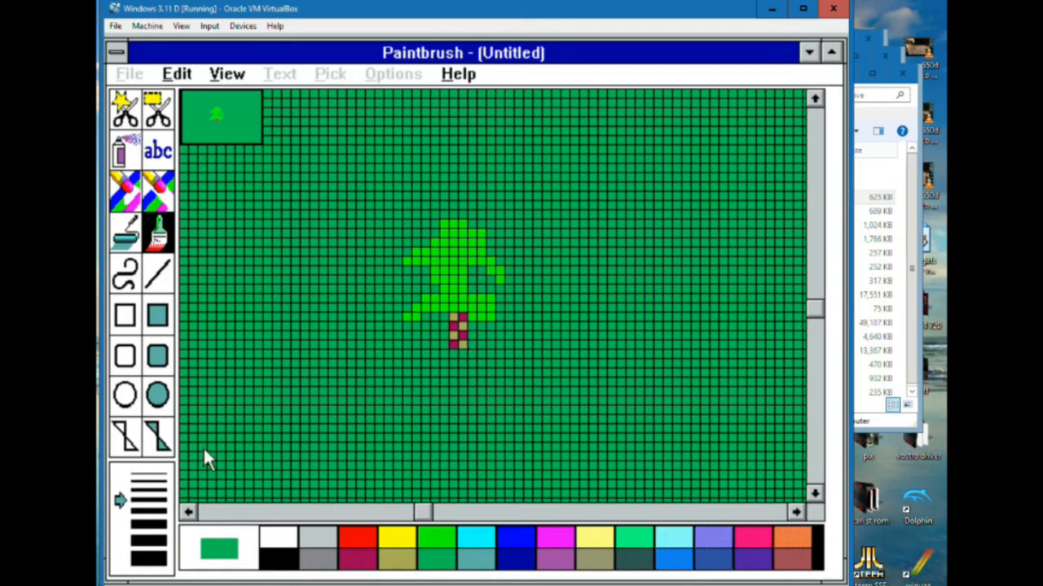
{"action": "left_click", "coordinate": [795, 515]}
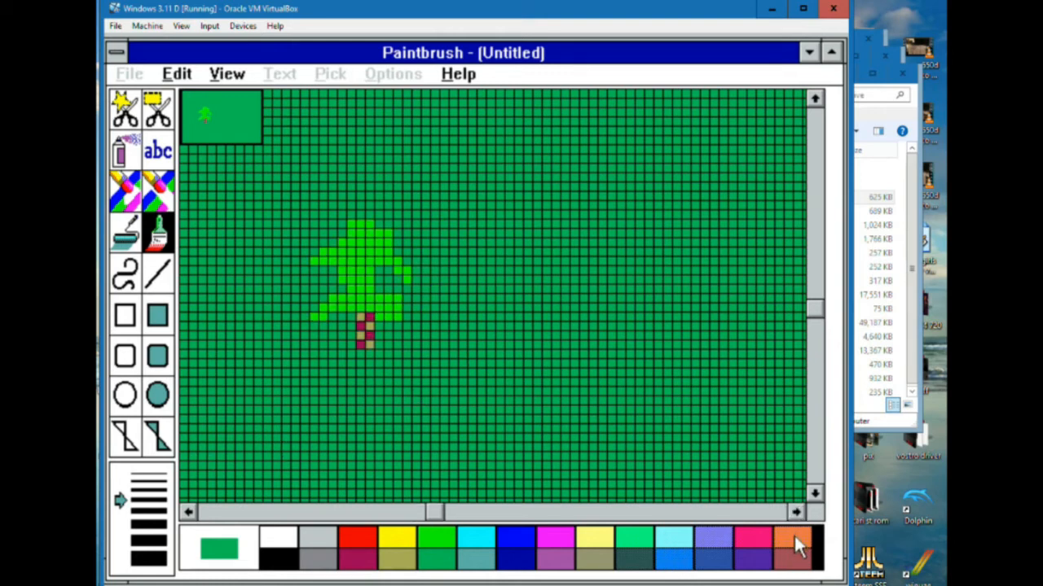
{"action": "left_click", "coordinate": [795, 541]}
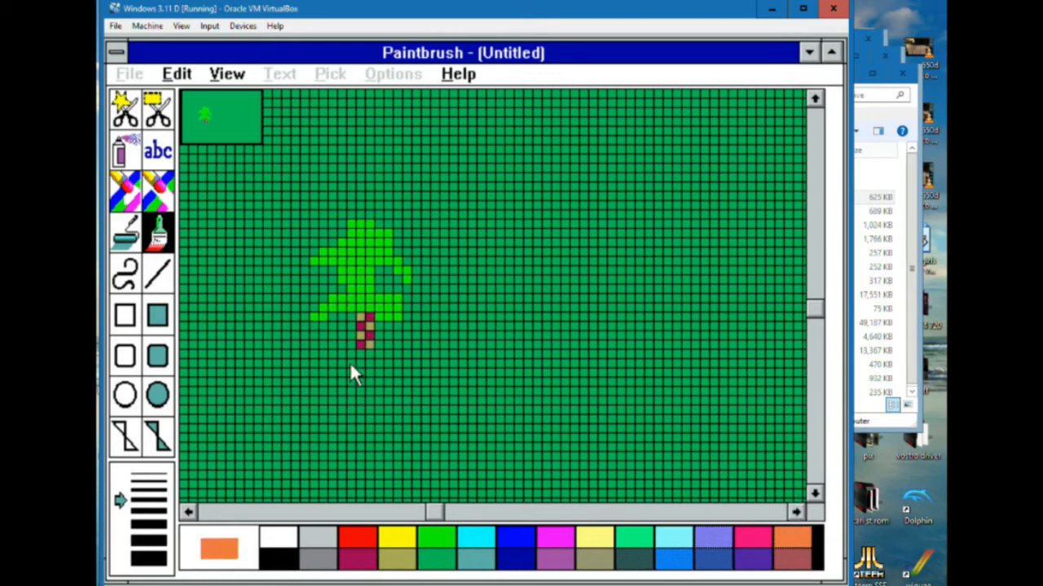
{"action": "mouse_move", "coordinate": [365, 323]}
{"action": "left_mouse_down"}
{"action": "mouse_move", "coordinate": [369, 363]}
{"action": "mouse_move", "coordinate": [364, 317]}
{"action": "left_mouse_up"}
Repaint the tree trunk reddish brown, widening it to three pixels and extending it slightly downwards, and return to the full picture
{"action": "left_click", "coordinate": [791, 559]}
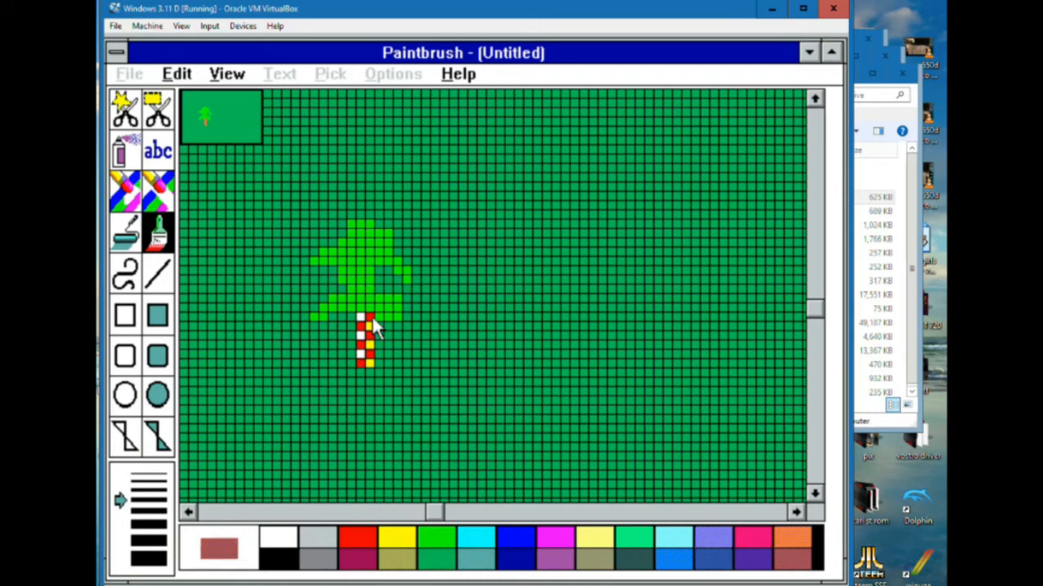
{"action": "mouse_move", "coordinate": [362, 316]}
{"action": "left_mouse_down"}
{"action": "mouse_move", "coordinate": [362, 347]}
{"action": "mouse_move", "coordinate": [370, 321]}
{"action": "left_mouse_up"}
{"action": "left_click", "coordinate": [351, 317]}
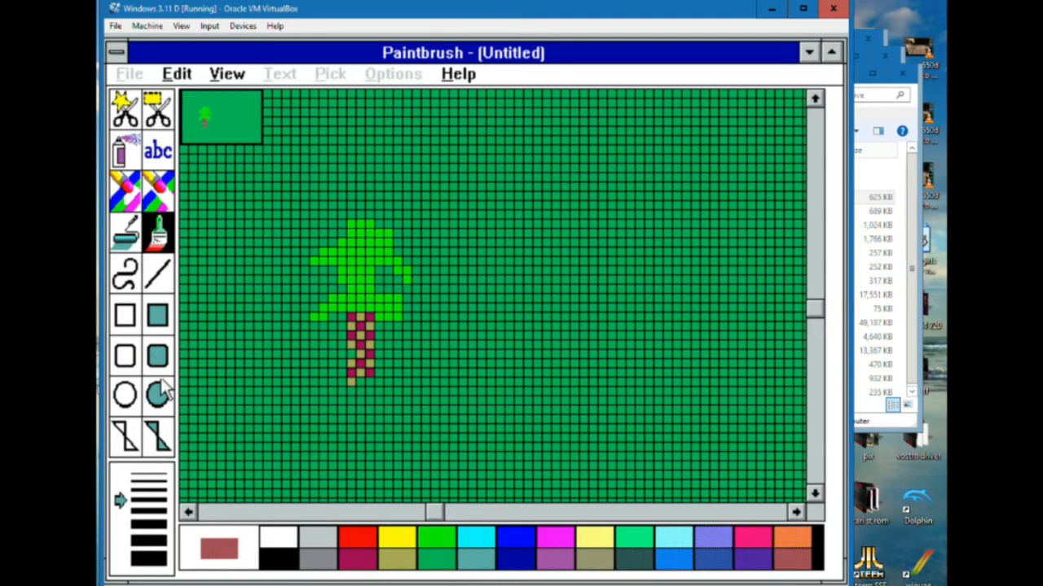
{"action": "left_click", "coordinate": [230, 75]}
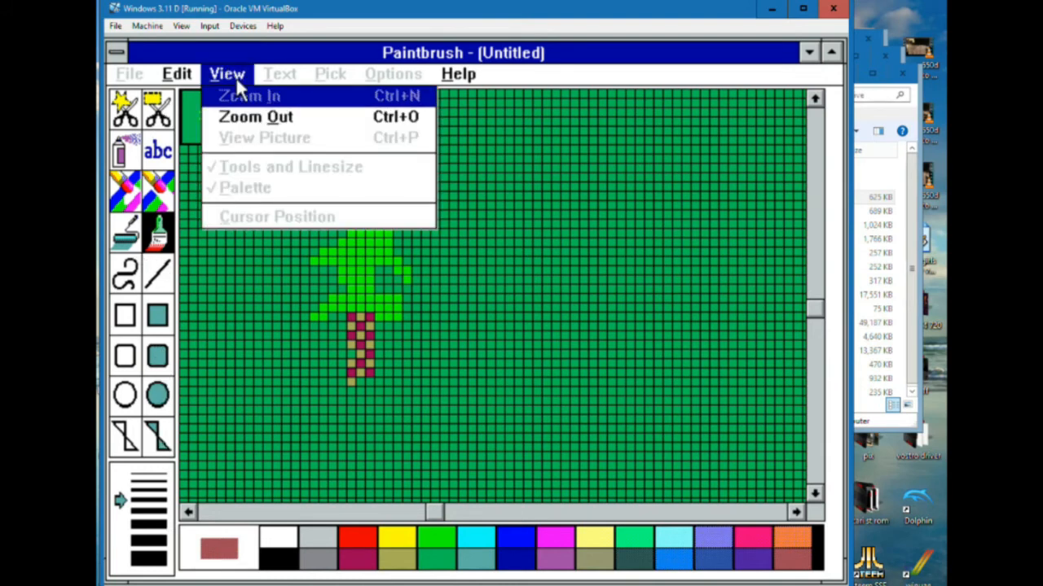
{"action": "left_click", "coordinate": [257, 119]}
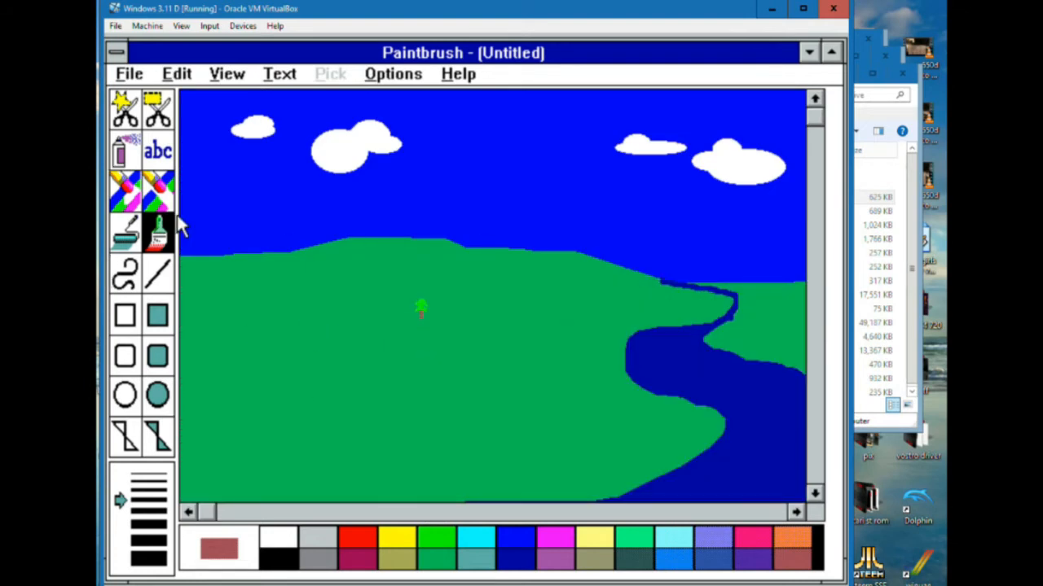
Try to move the small tree to the left as a rectangular cutout with the Pick tool
{"action": "left_click", "coordinate": [161, 110]}
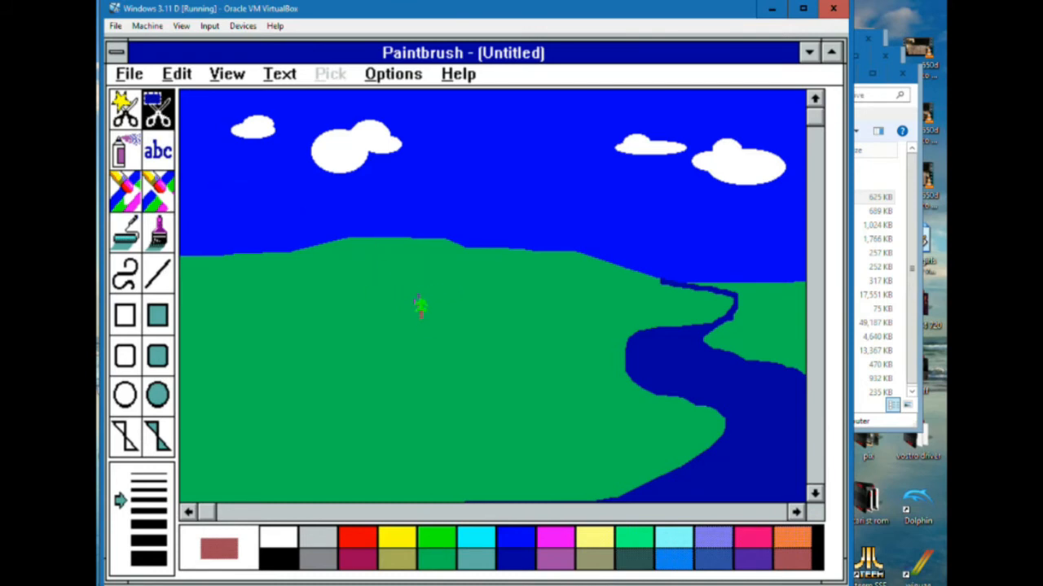
{"action": "left_click_drag", "start_coordinate": [430, 317], "coordinate": [378, 314]}
{"action": "left_click", "coordinate": [179, 75]}
{"action": "left_click", "coordinate": [203, 97]}
Try to outline the small tree with the free-form Scissors, move the cutout to the left, and undo the move
{"action": "left_click", "coordinate": [124, 111]}
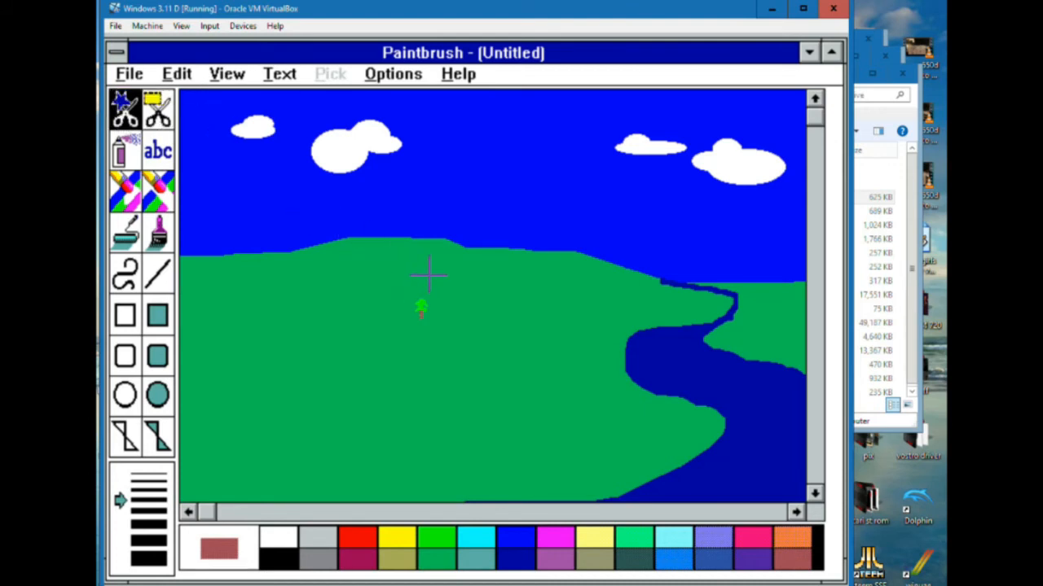
{"action": "left_click_drag", "start_coordinate": [411, 293], "coordinate": [426, 309]}
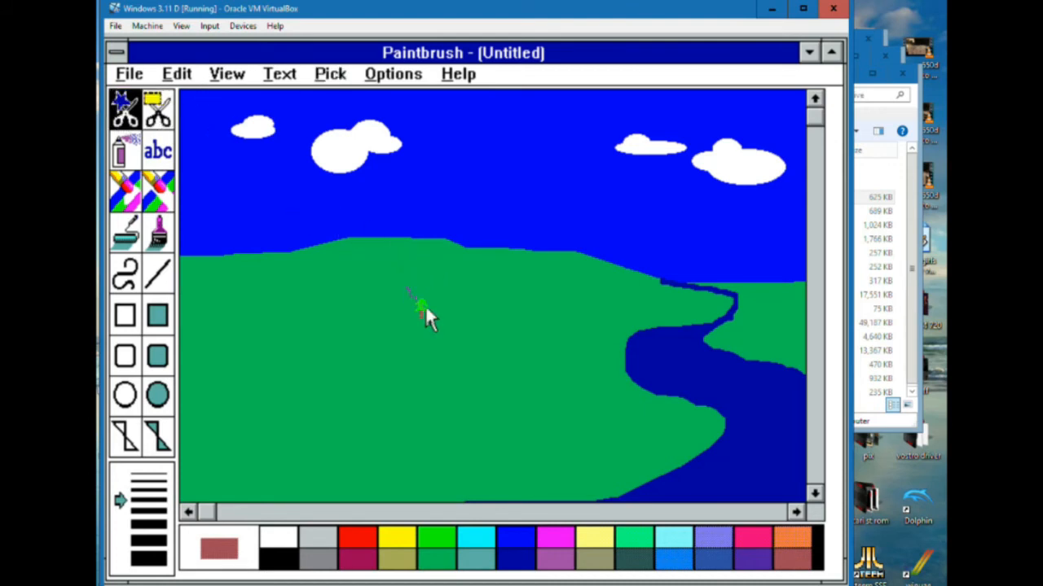
{"action": "left_click", "coordinate": [175, 74]}
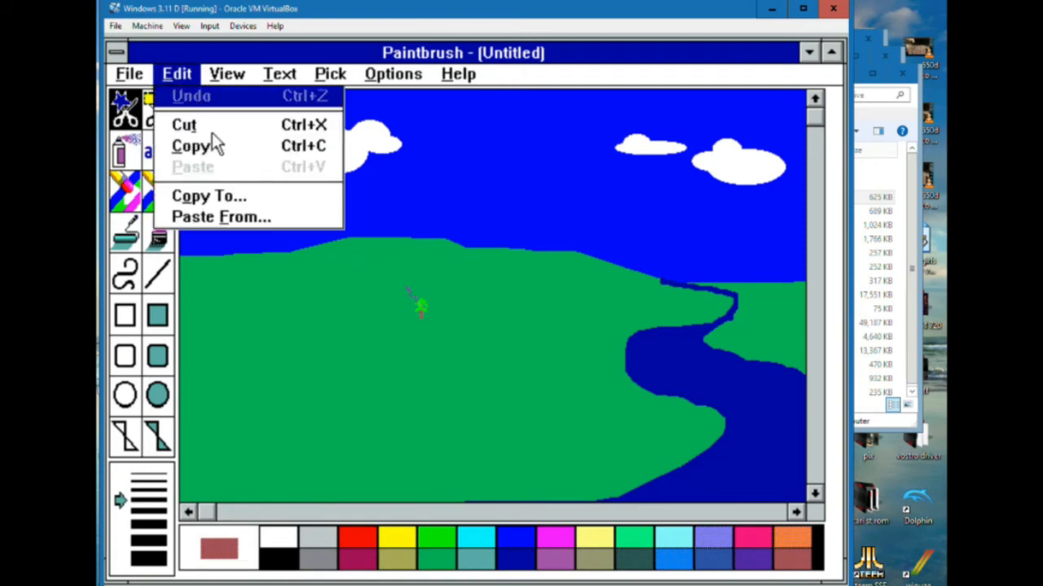
{"action": "left_click", "coordinate": [369, 51]}
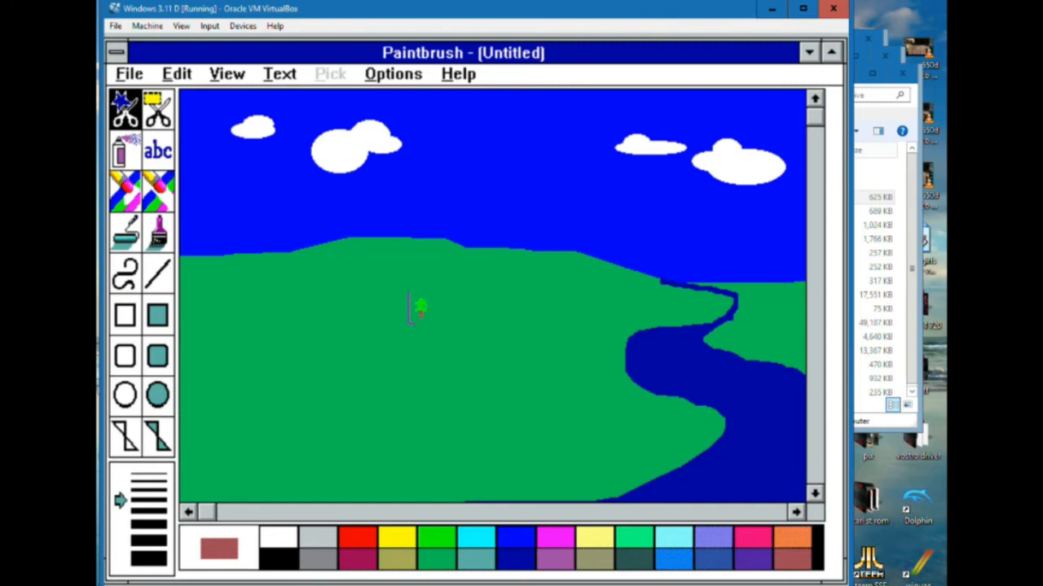
{"action": "left_click_drag", "start_coordinate": [438, 326], "coordinate": [437, 326]}
{"action": "left_click_drag", "start_coordinate": [413, 287], "coordinate": [407, 290]}
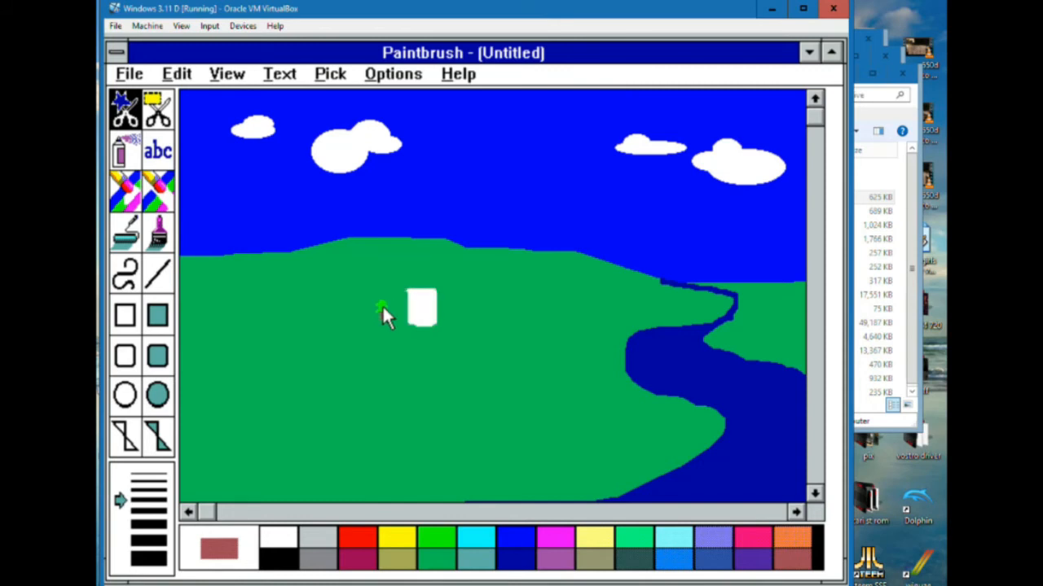
{"action": "left_click", "coordinate": [179, 78]}
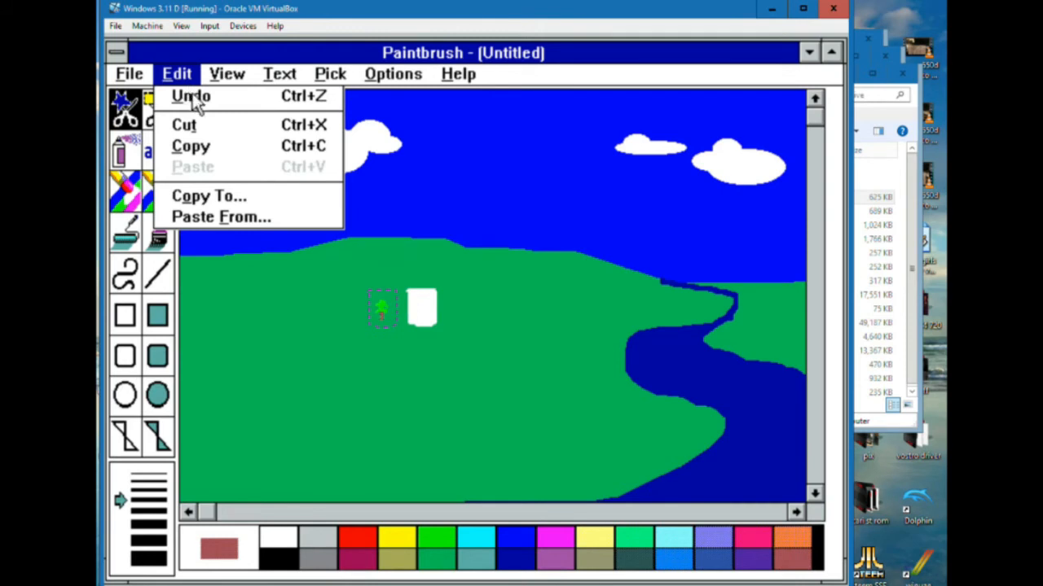
{"action": "left_click", "coordinate": [189, 96]}
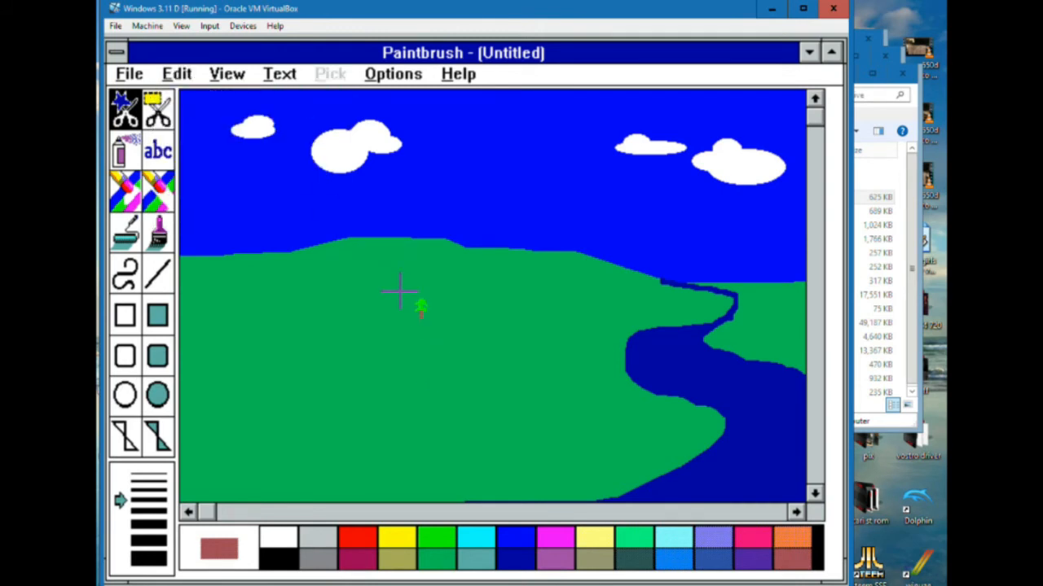
Select the small tree with the rectangular Pick tool and look through the available commands for a way to duplicate it
{"action": "left_click", "coordinate": [157, 110]}
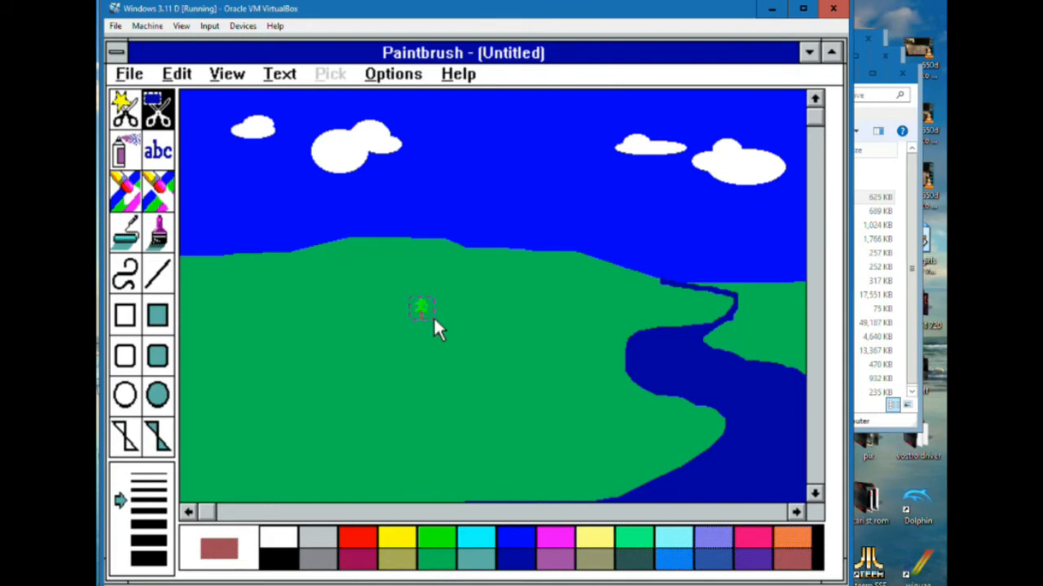
{"action": "left_click_drag", "start_coordinate": [432, 324], "coordinate": [433, 324]}
{"action": "left_click", "coordinate": [288, 79]}
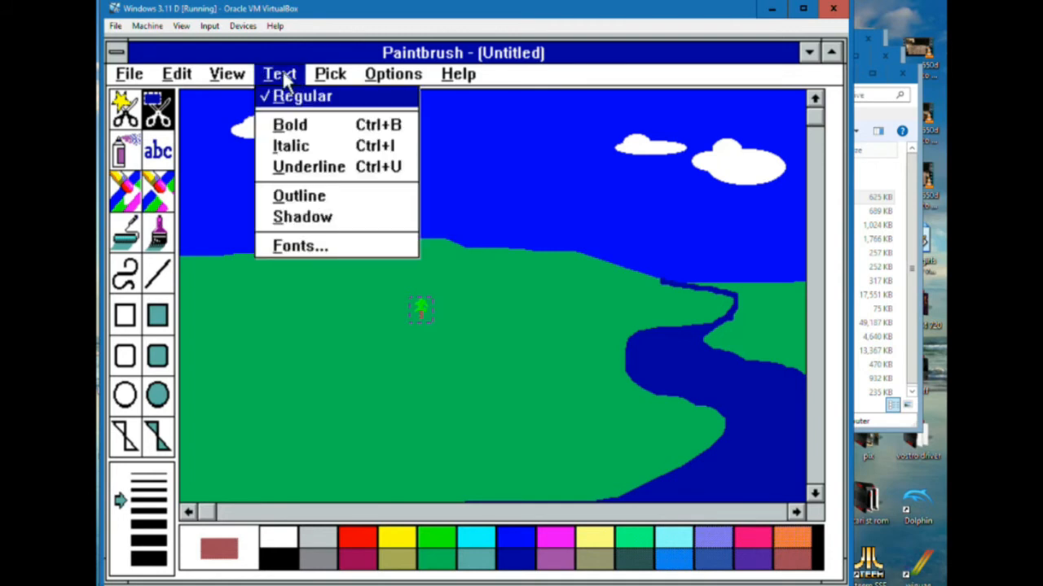
{"action": "left_click", "coordinate": [330, 72]}
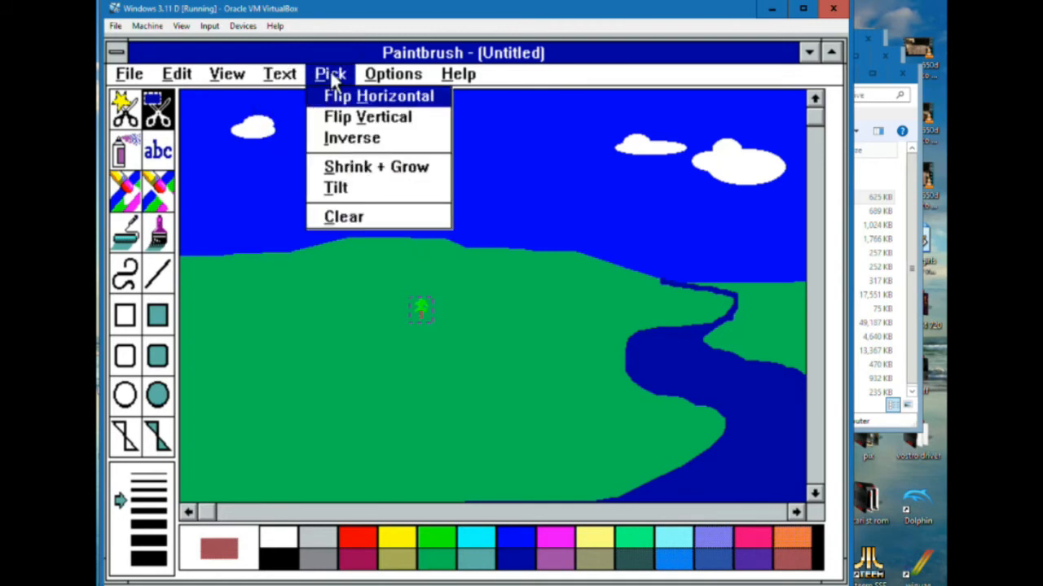
{"action": "left_click", "coordinate": [230, 66]}
{"action": "left_click", "coordinate": [231, 71]}
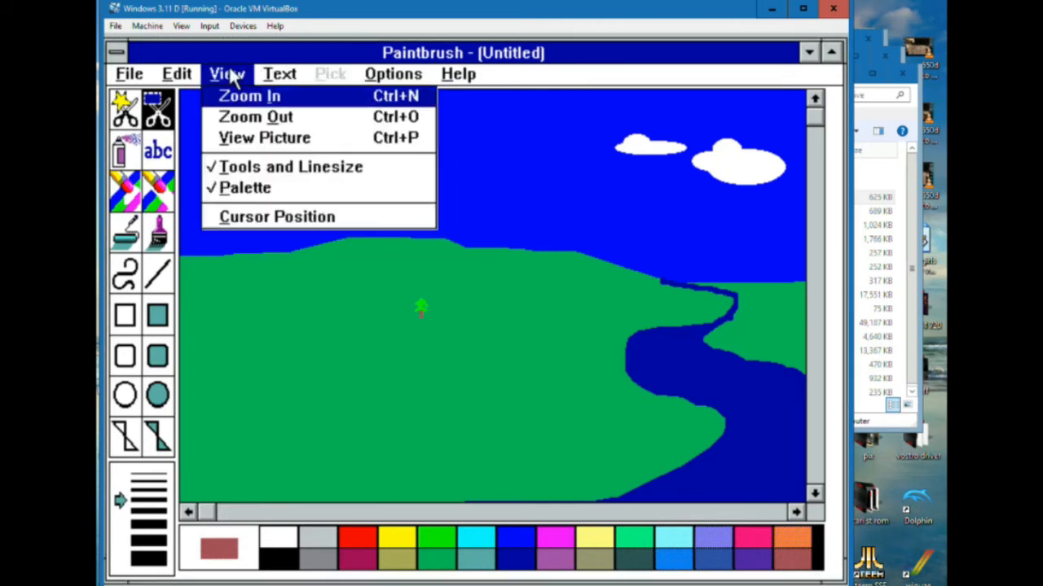
{"action": "left_click", "coordinate": [290, 76]}
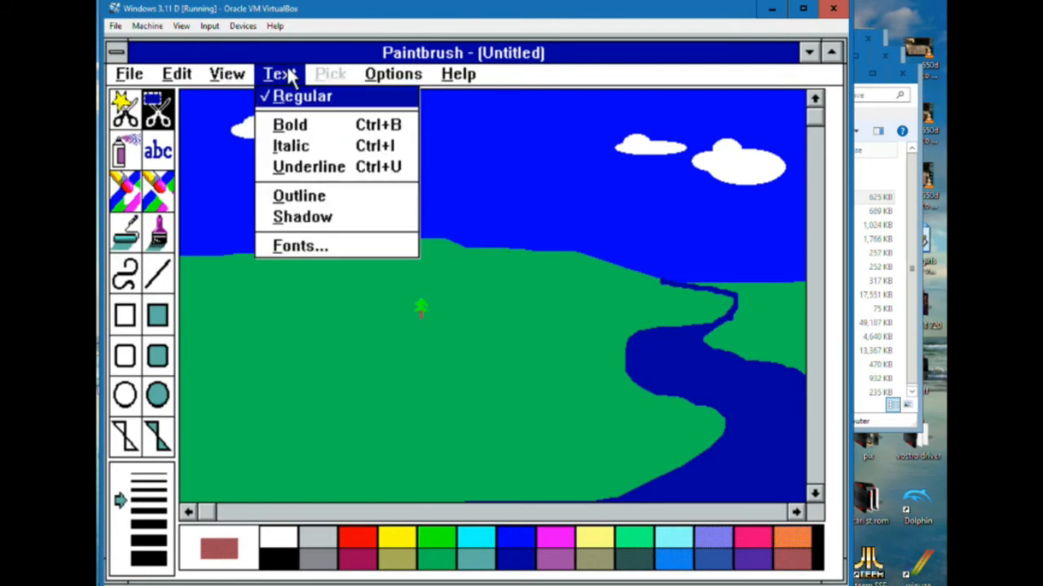
{"action": "left_click", "coordinate": [393, 77]}
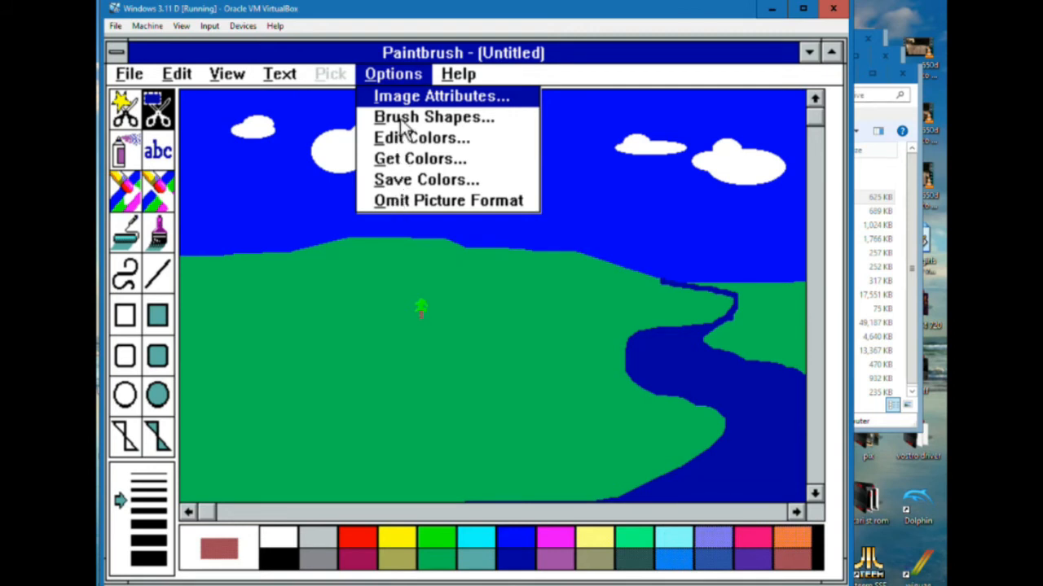
{"action": "left_click", "coordinate": [228, 77]}
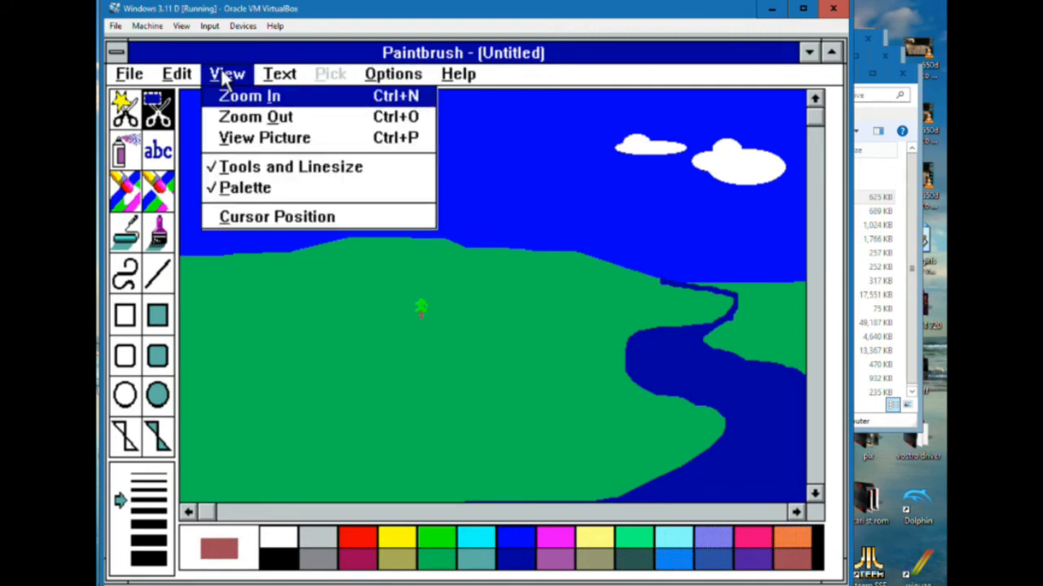
{"action": "left_click", "coordinate": [179, 77]}
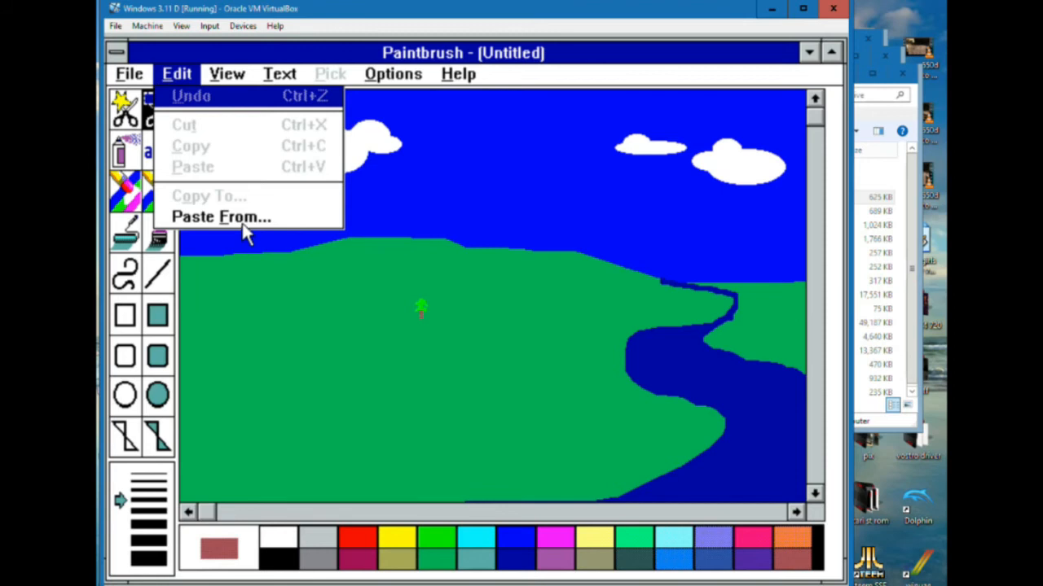
{"action": "left_click", "coordinate": [280, 84]}
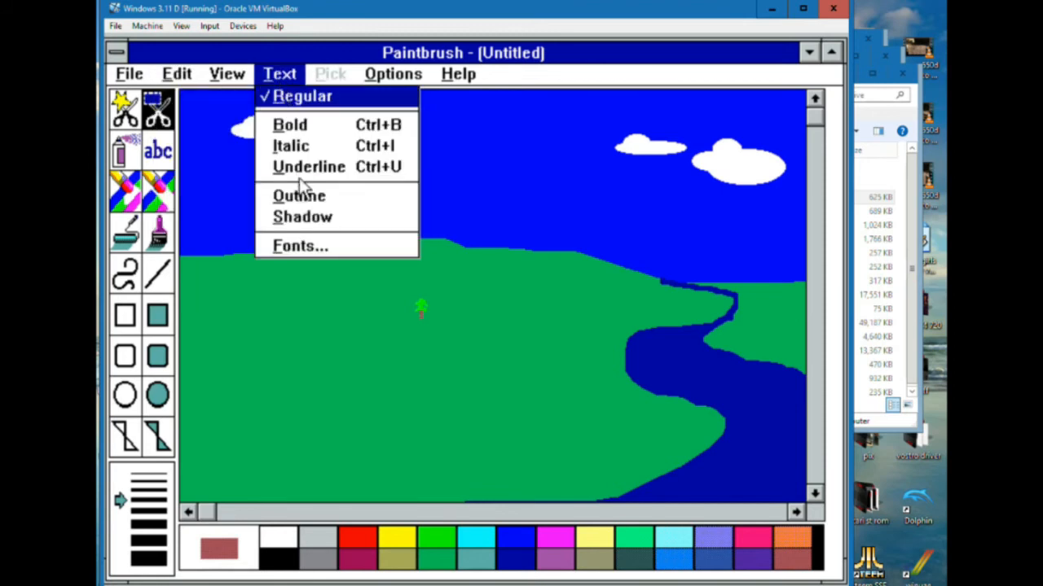
{"action": "left_click", "coordinate": [387, 77]}
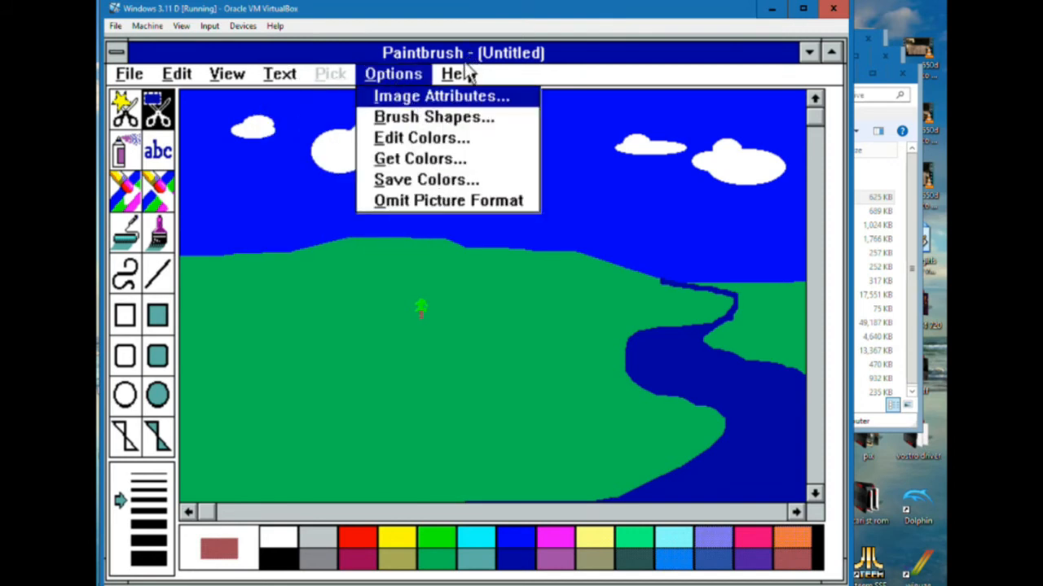
Look up the Copy, Cut, and Paste Cutouts topic in the Paintbrush help contents
{"action": "left_click", "coordinate": [467, 77]}
{"action": "left_click", "coordinate": [486, 101]}
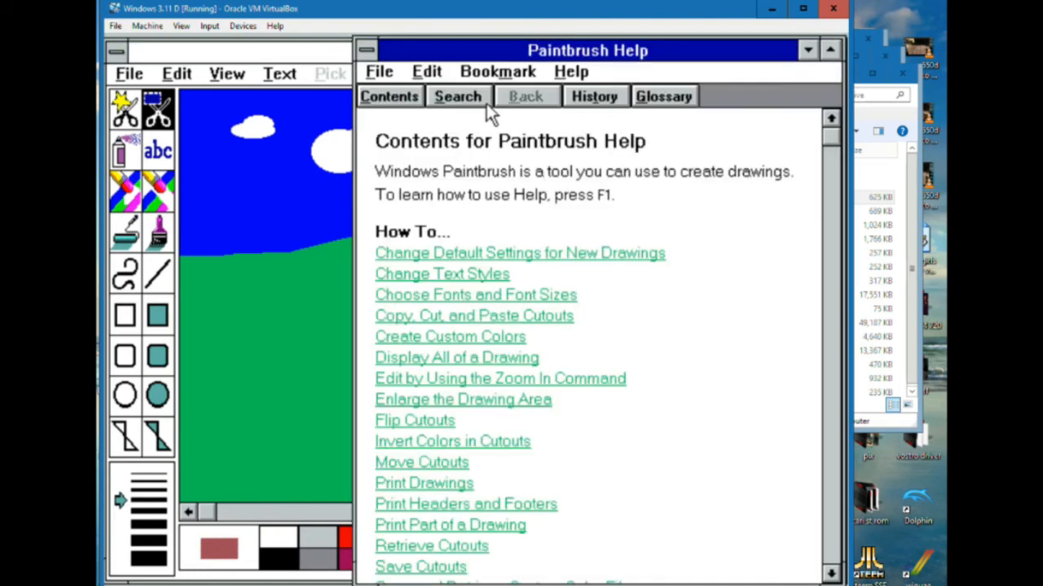
{"action": "left_click", "coordinate": [553, 314]}
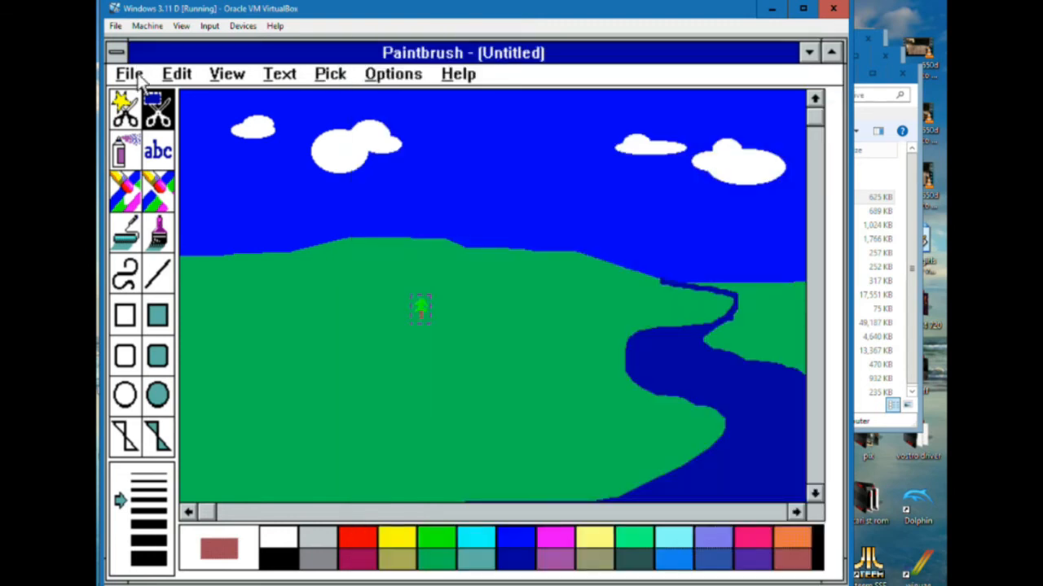
Copy the selected tree, paste it, and place the duplicate on the hill to the left of the original
{"action": "left_click", "coordinate": [136, 76]}
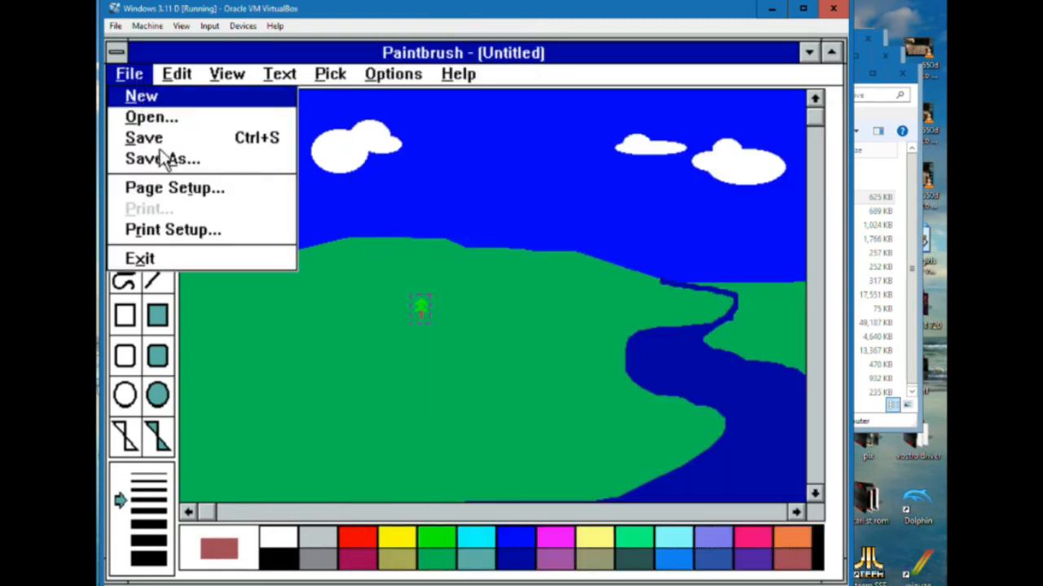
{"action": "left_click", "coordinate": [176, 75]}
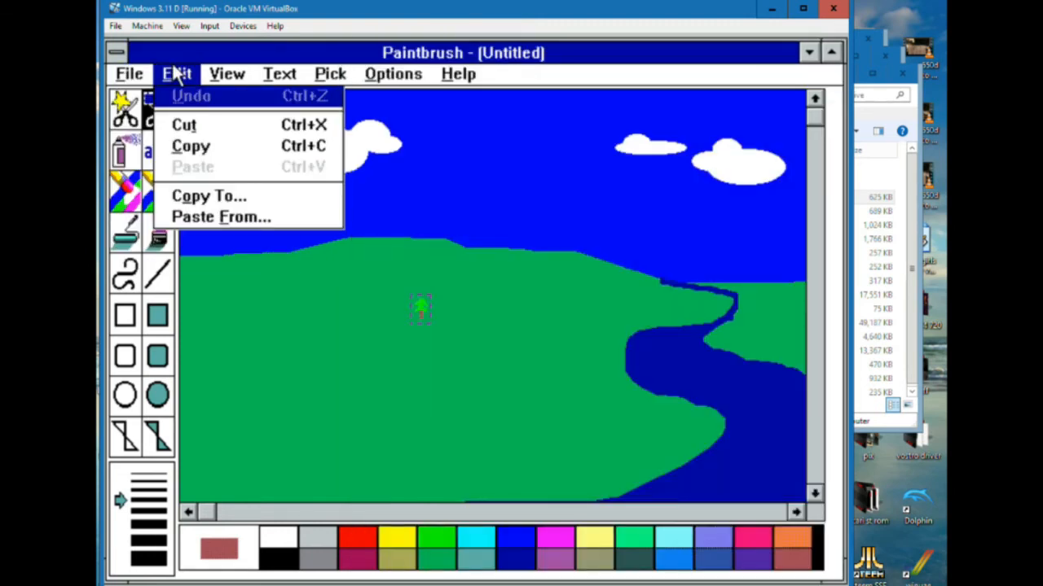
{"action": "left_click", "coordinate": [189, 147]}
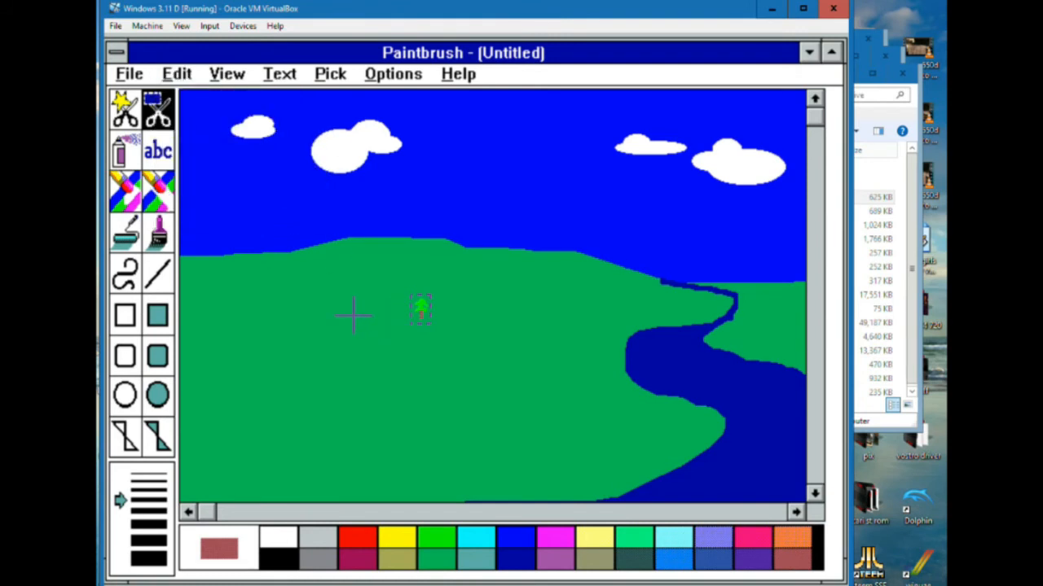
{"action": "left_click", "coordinate": [174, 81]}
{"action": "left_click", "coordinate": [221, 168]}
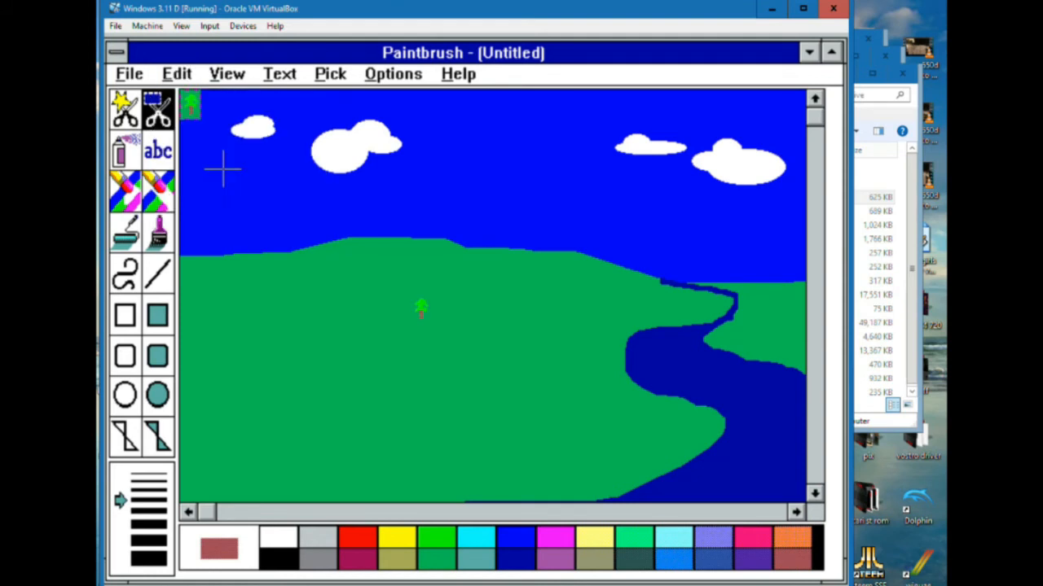
{"action": "left_click_drag", "start_coordinate": [190, 102], "coordinate": [363, 298]}
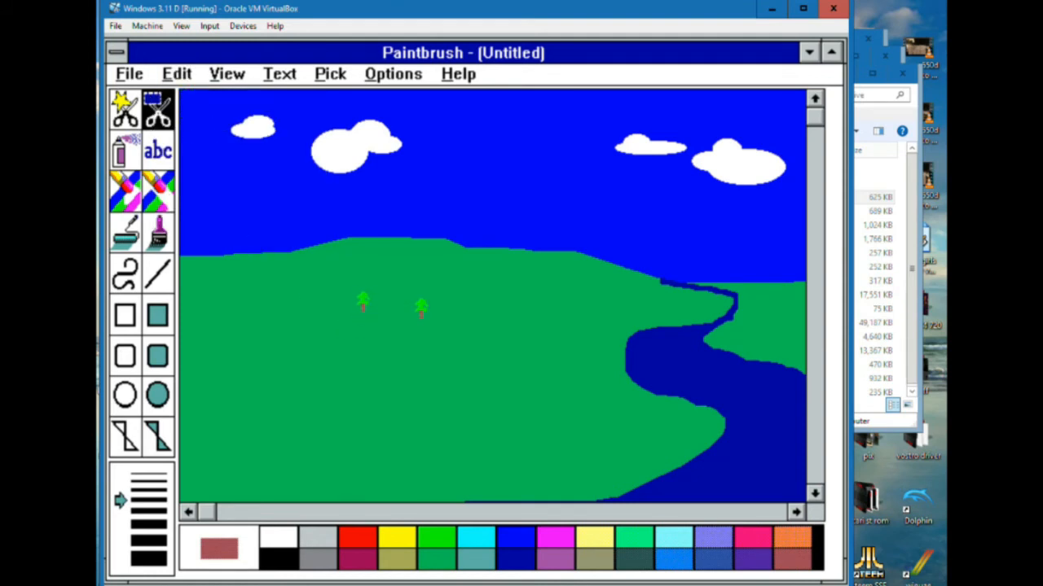
Paste another copy of the tree and place it on the hill to the right of the original
{"action": "left_click", "coordinate": [179, 78]}
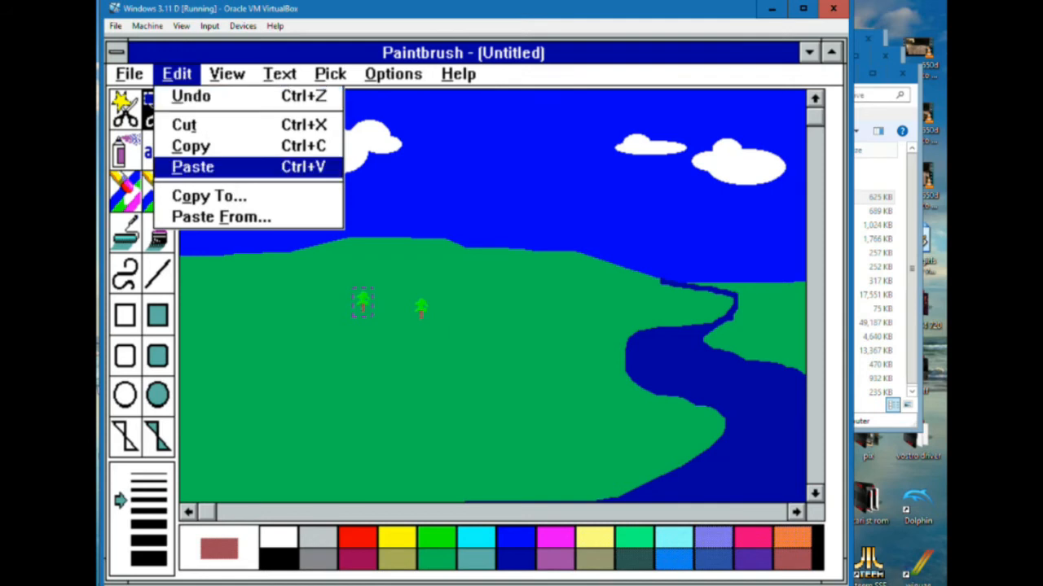
{"action": "left_click", "coordinate": [222, 167]}
{"action": "left_click_drag", "start_coordinate": [187, 114], "coordinate": [495, 300]}
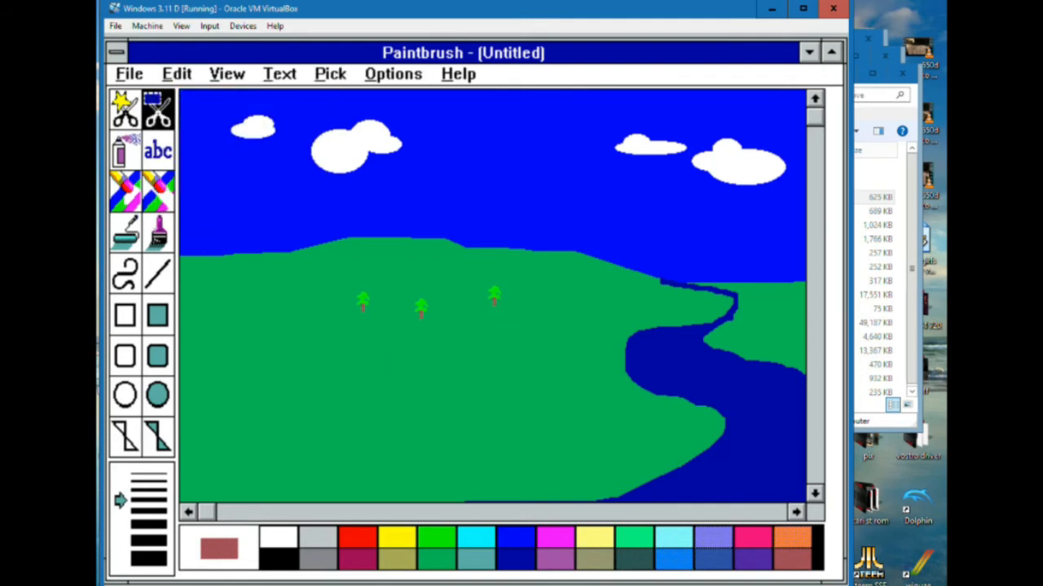
Cut the rightmost tree, paste it back, and place it lower on the hill, to the right of the middle tree
{"action": "left_click", "coordinate": [176, 74]}
{"action": "left_click", "coordinate": [216, 123]}
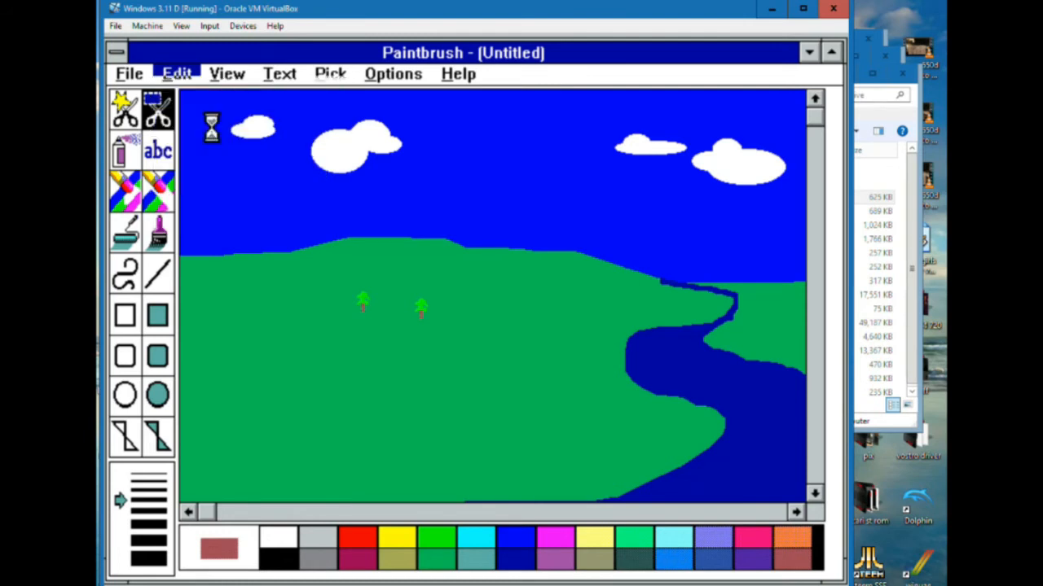
{"action": "left_click", "coordinate": [179, 76]}
{"action": "left_click", "coordinate": [200, 98]}
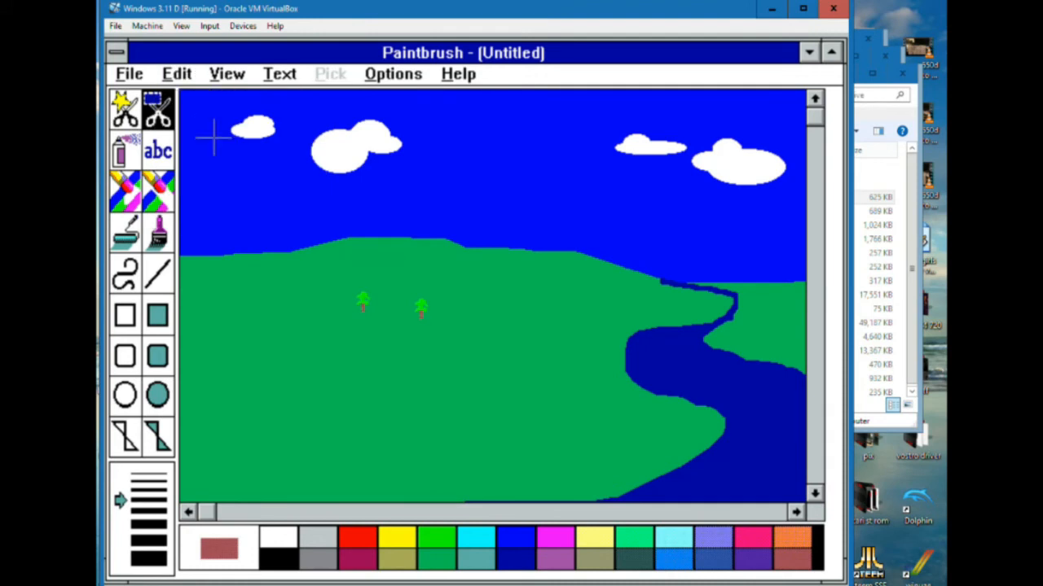
{"action": "left_click", "coordinate": [179, 76]}
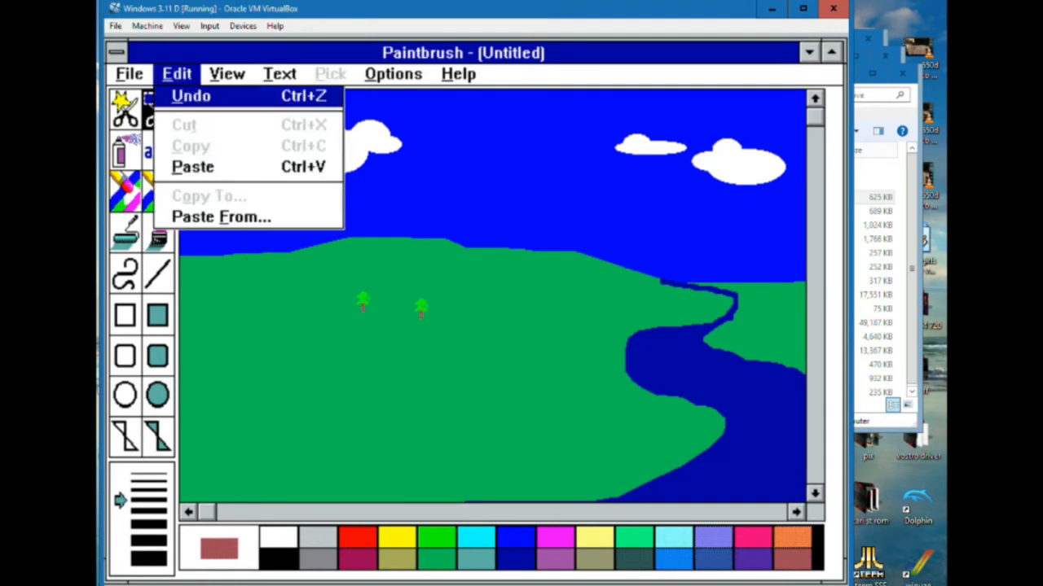
{"action": "left_click", "coordinate": [213, 168]}
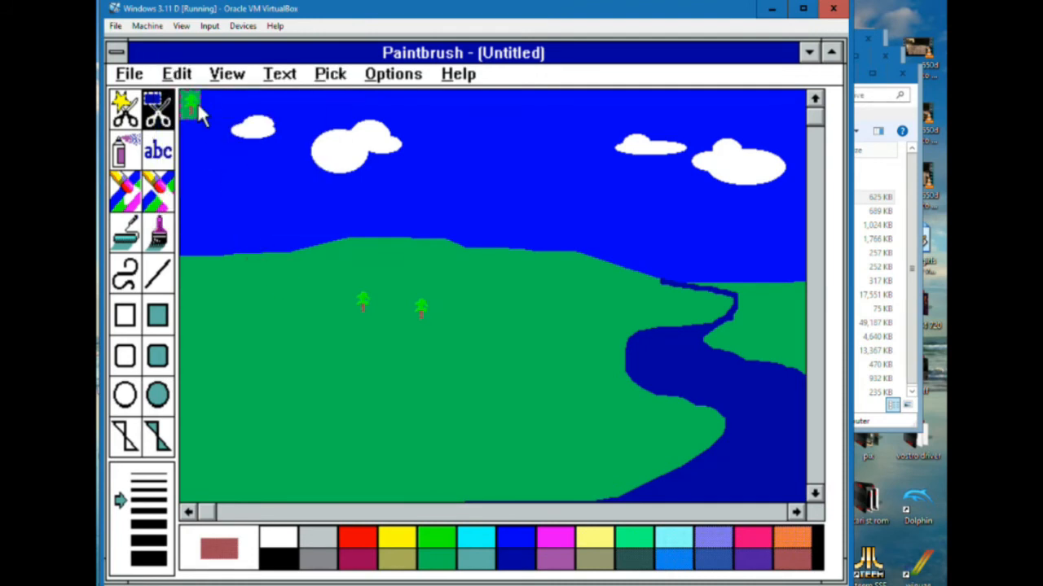
{"action": "left_click_drag", "start_coordinate": [201, 115], "coordinate": [550, 354]}
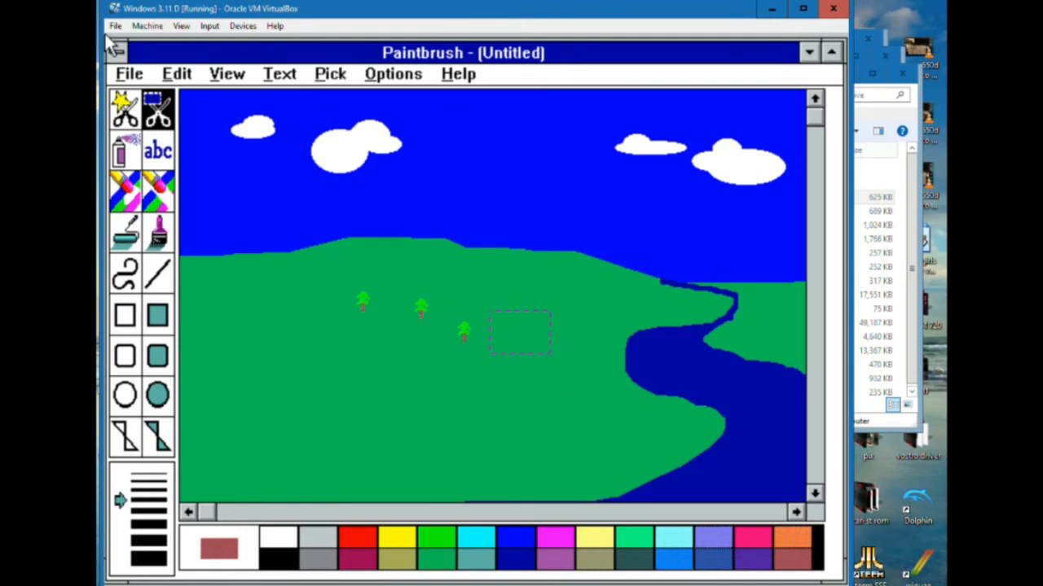
Paste two more copies of the tree, placing one on the hill's far left and one on its right slope
{"action": "left_click", "coordinate": [180, 78]}
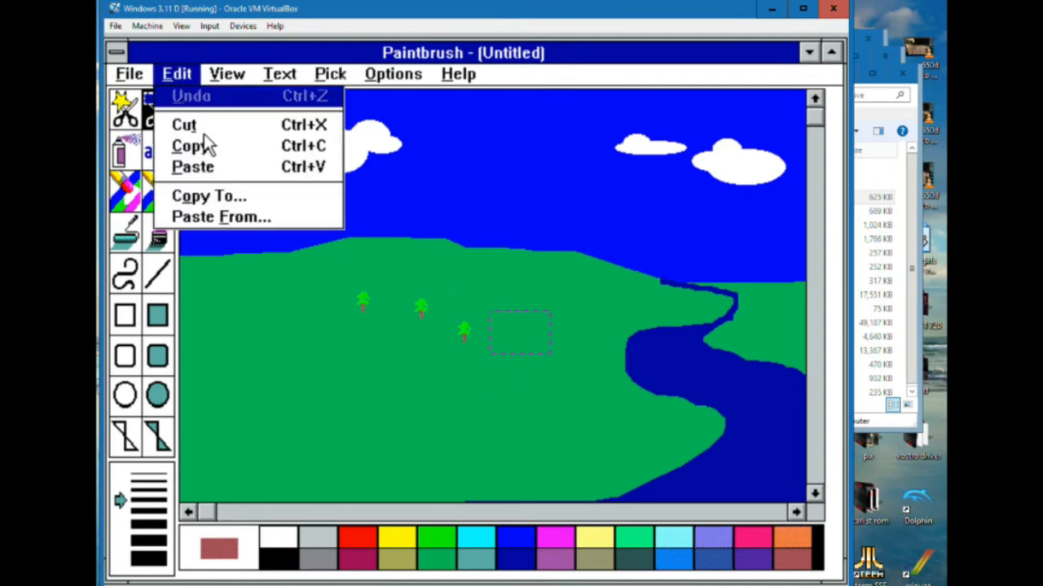
{"action": "left_click", "coordinate": [199, 167]}
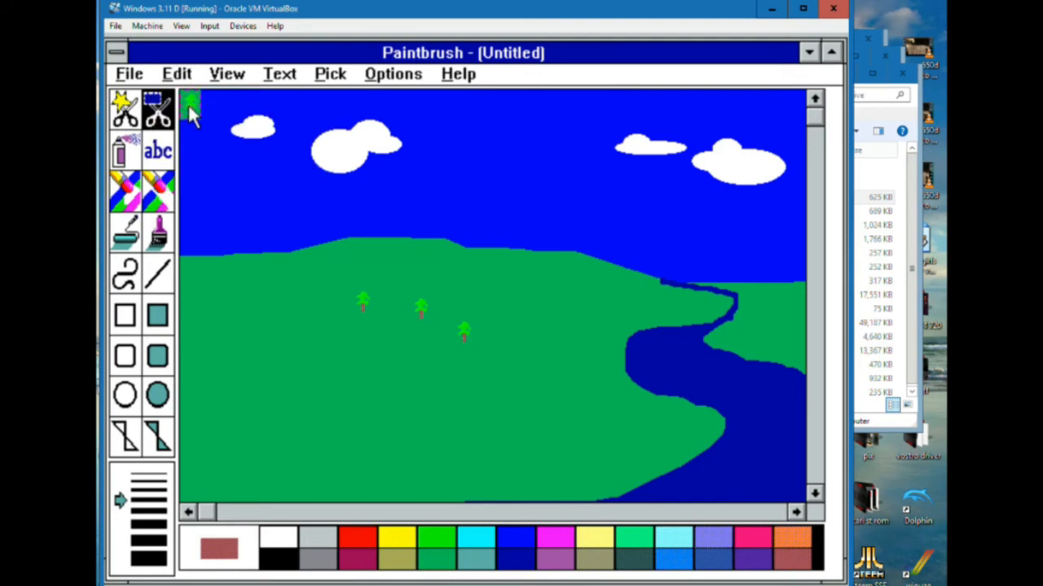
{"action": "left_click_drag", "start_coordinate": [190, 108], "coordinate": [244, 298]}
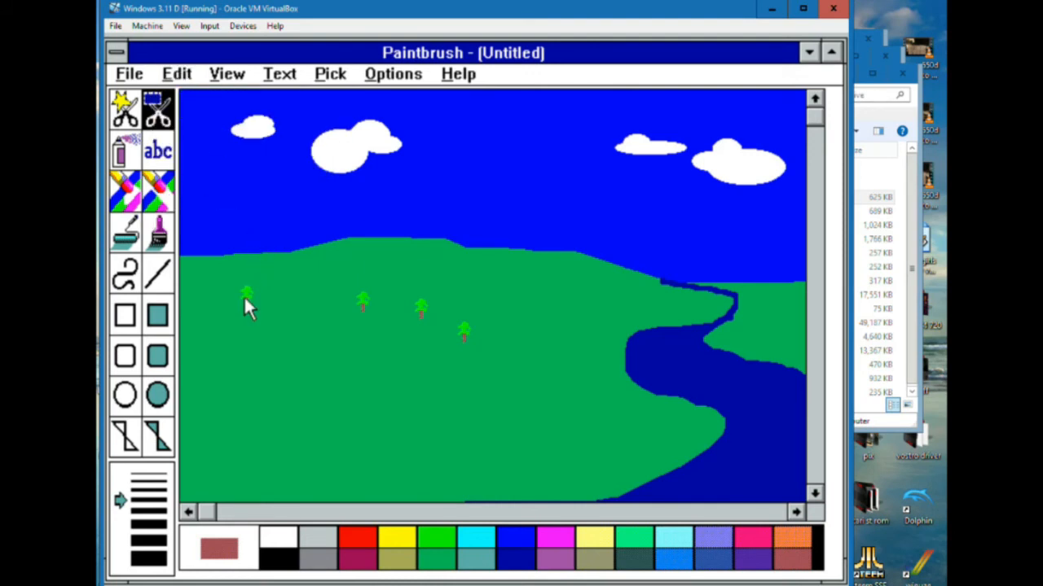
{"action": "left_click", "coordinate": [176, 79]}
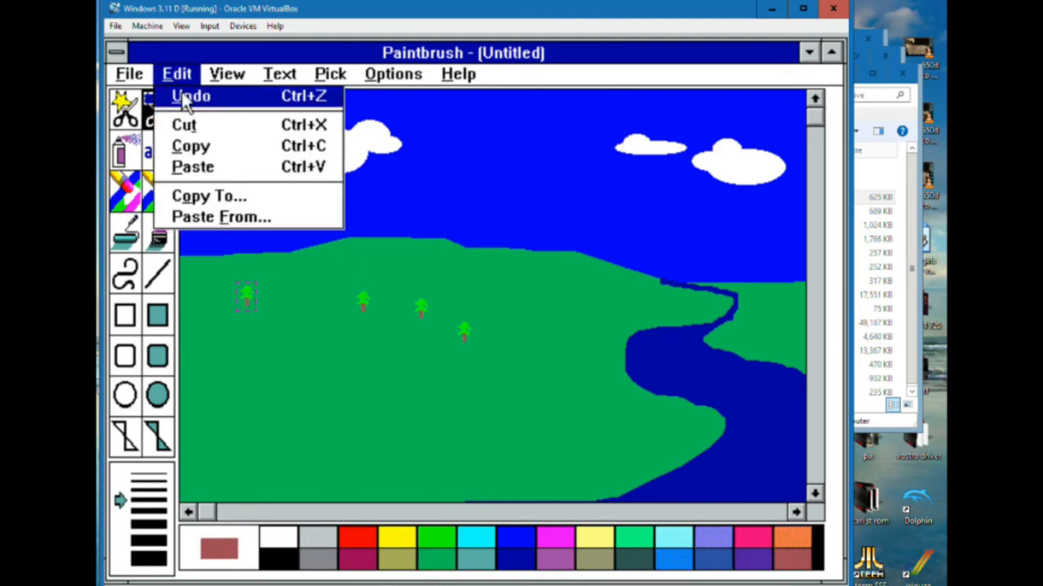
{"action": "left_click", "coordinate": [200, 167]}
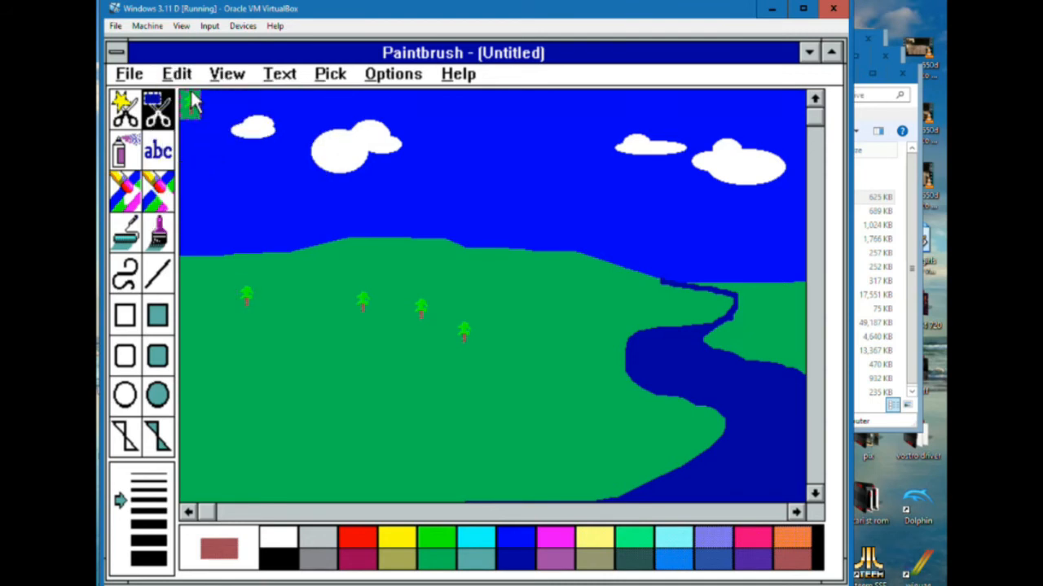
{"action": "left_click_drag", "start_coordinate": [190, 103], "coordinate": [568, 297]}
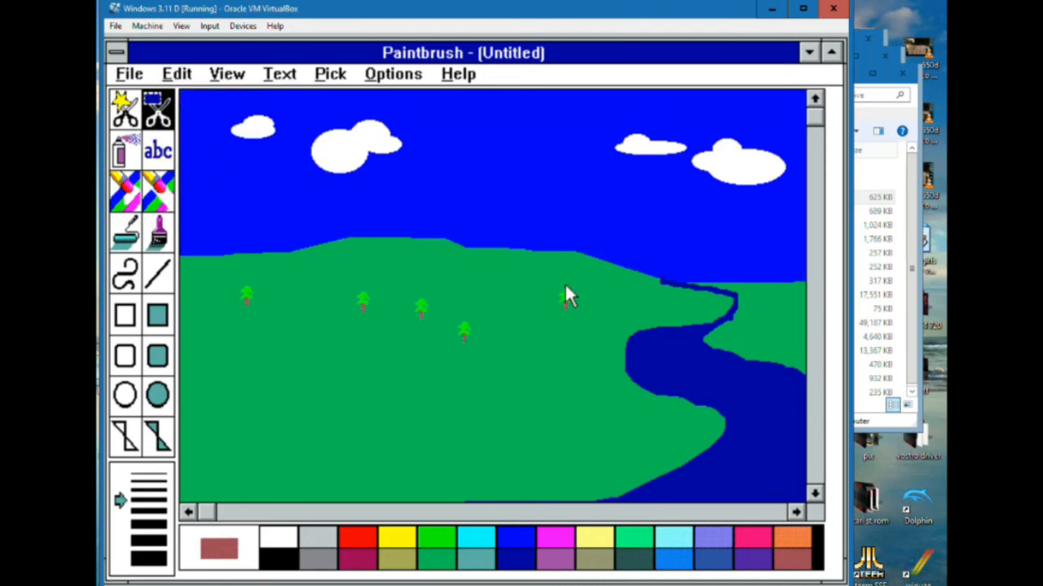
Paste two more trees, placing one above and right of the lowest tree and the other between the two leftmost trees
{"action": "left_click", "coordinate": [177, 75]}
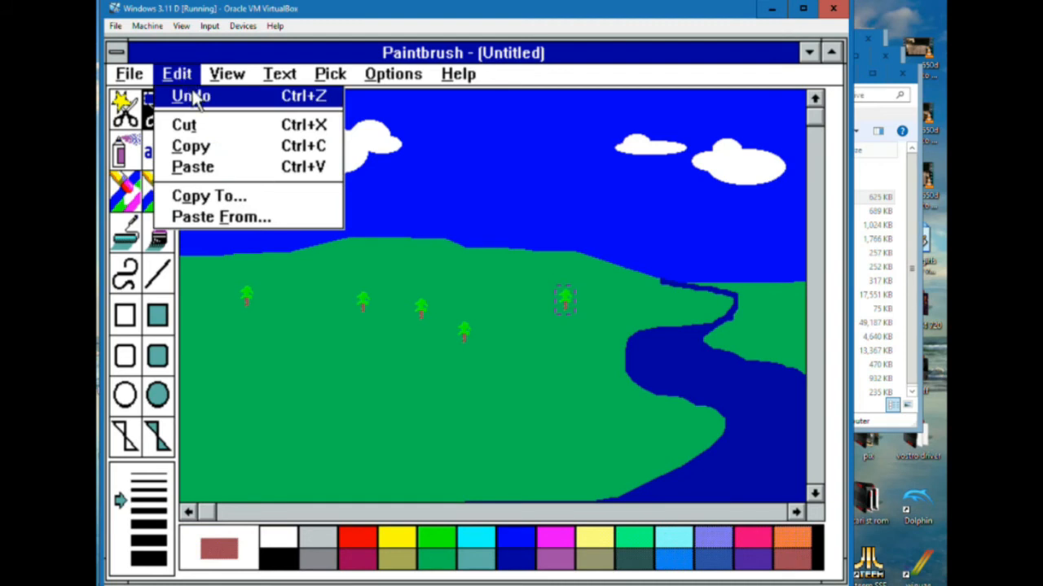
{"action": "left_click", "coordinate": [195, 167]}
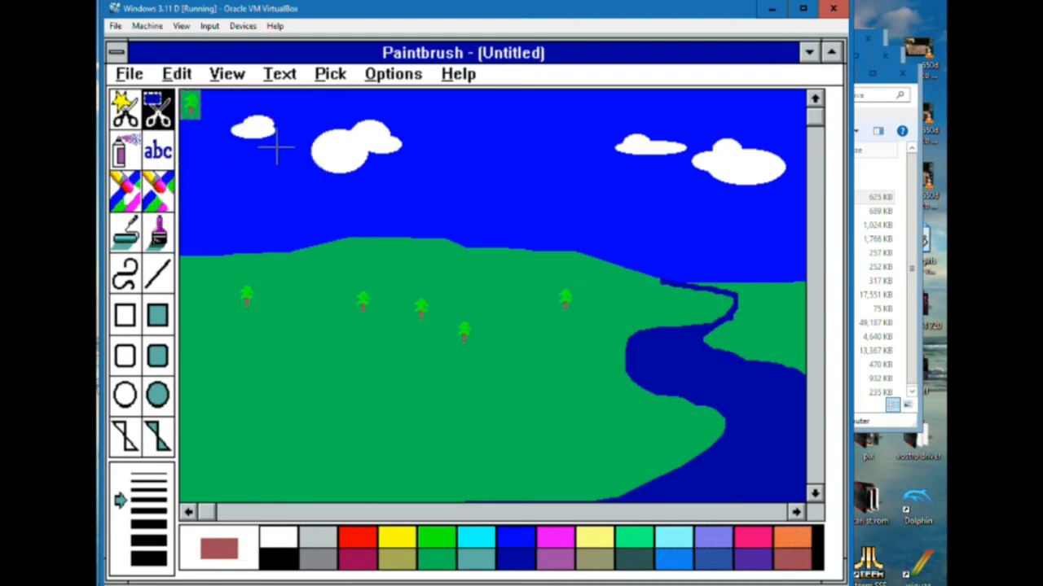
{"action": "left_click_drag", "start_coordinate": [186, 104], "coordinate": [489, 302]}
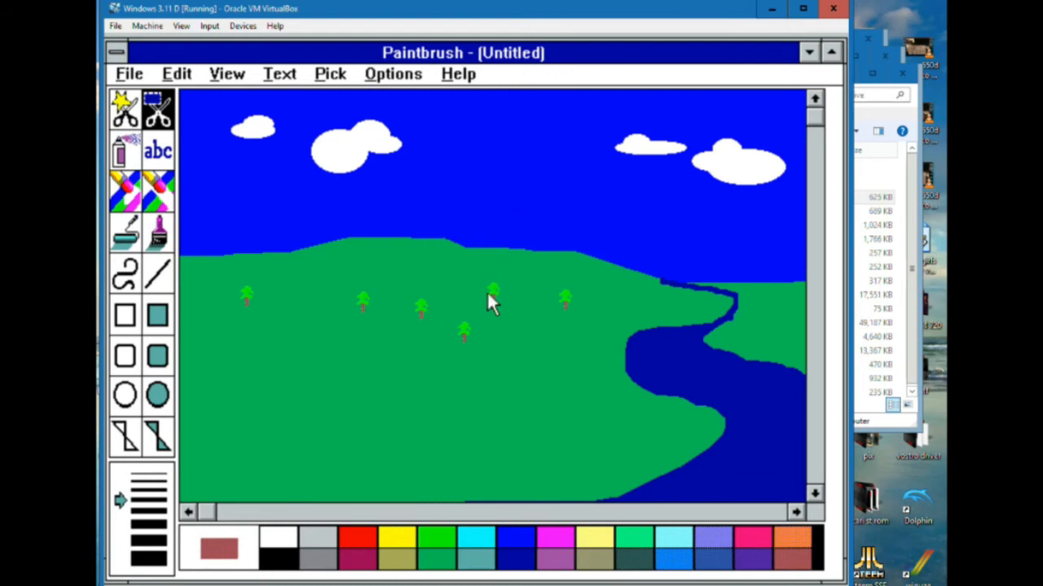
{"action": "left_click", "coordinate": [177, 78]}
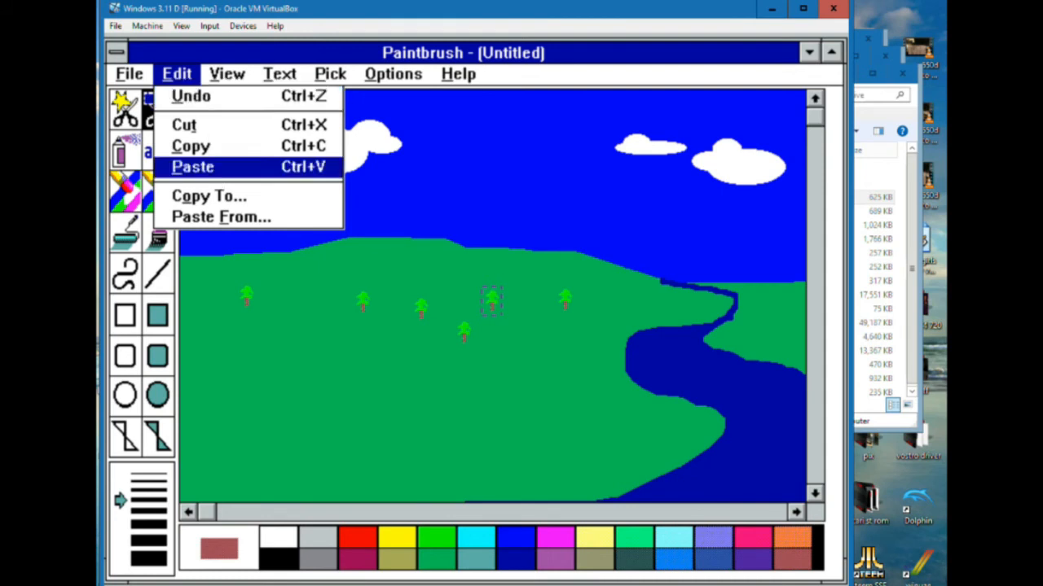
{"action": "left_click", "coordinate": [193, 166]}
{"action": "left_click_drag", "start_coordinate": [188, 102], "coordinate": [311, 292]}
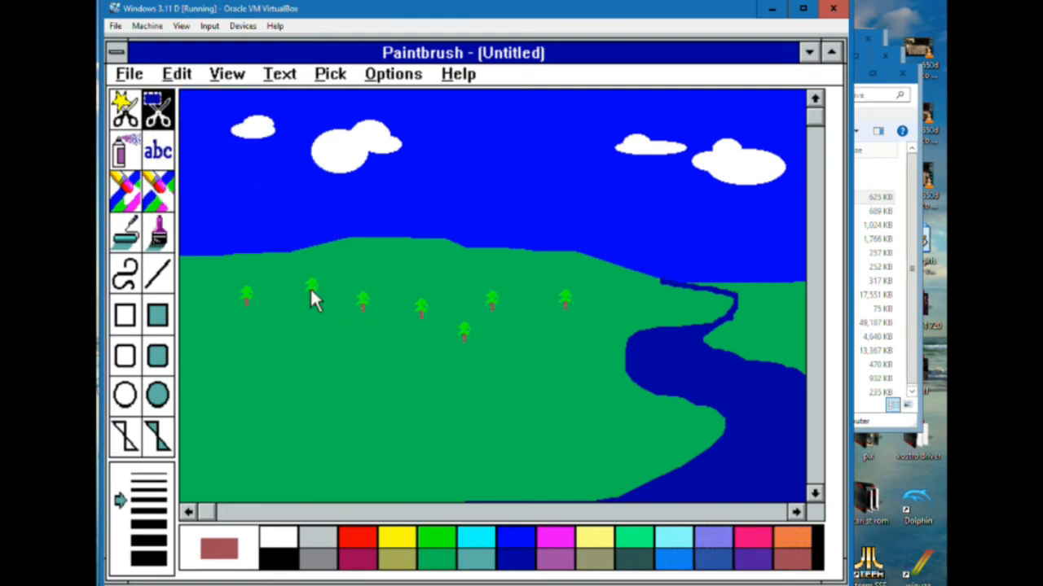
Paste two more trees, placing one at the right end of the row near the river and one just below the two leftmost trees
{"action": "left_click", "coordinate": [177, 78]}
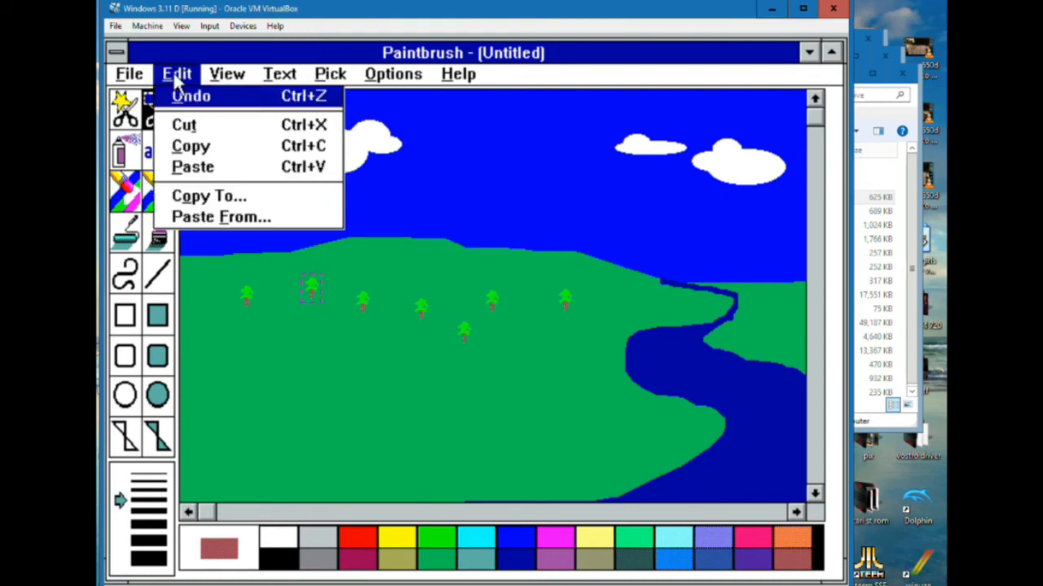
{"action": "left_click", "coordinate": [209, 168]}
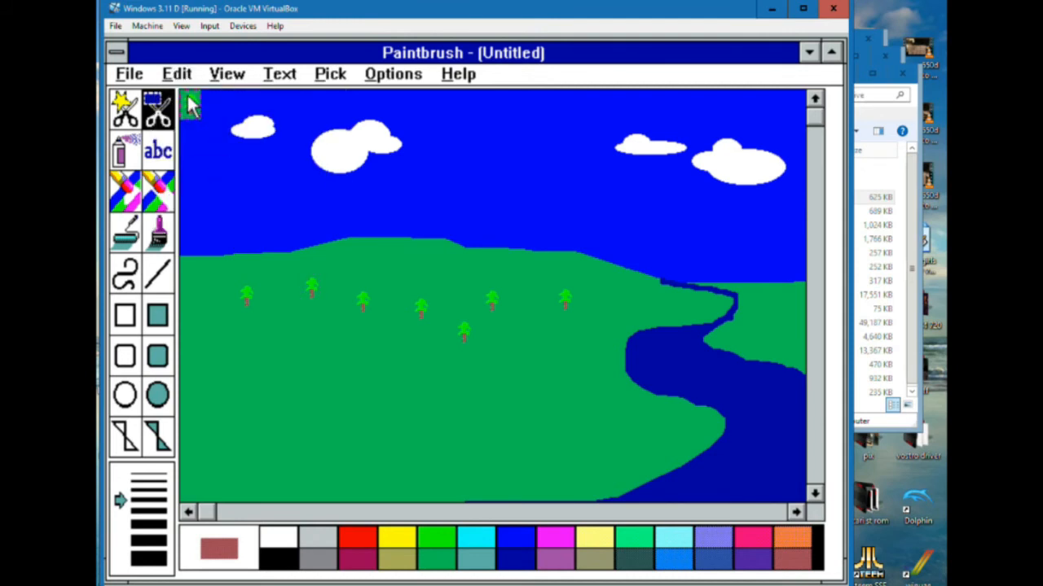
{"action": "left_click_drag", "start_coordinate": [191, 104], "coordinate": [607, 308]}
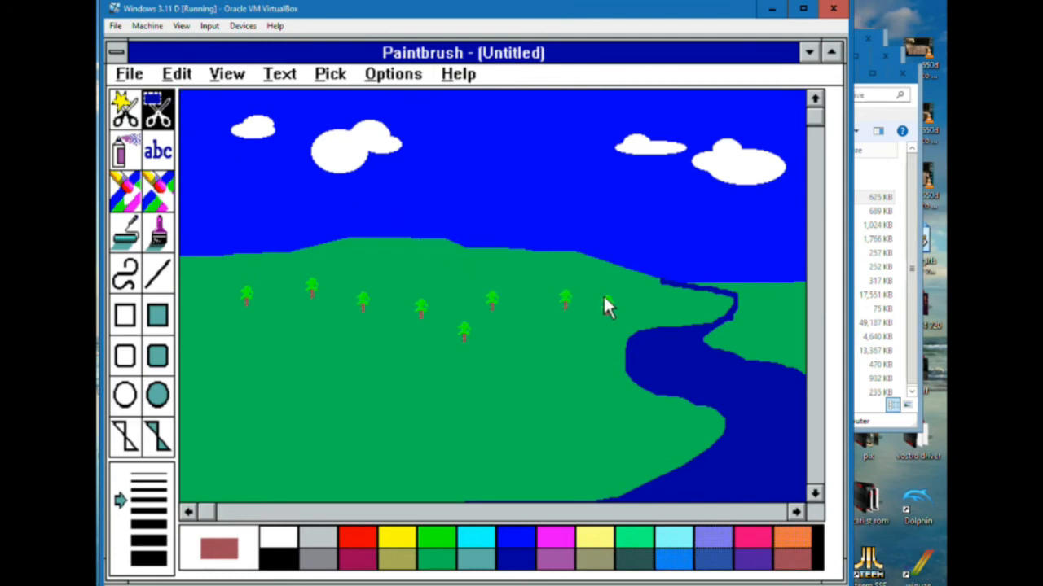
{"action": "left_click", "coordinate": [176, 75]}
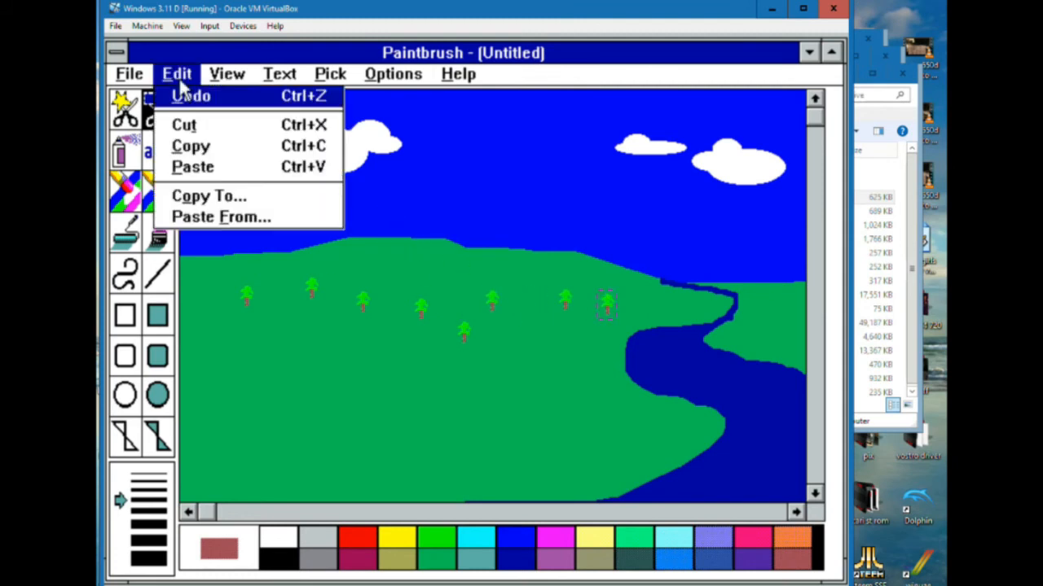
{"action": "left_click", "coordinate": [193, 167]}
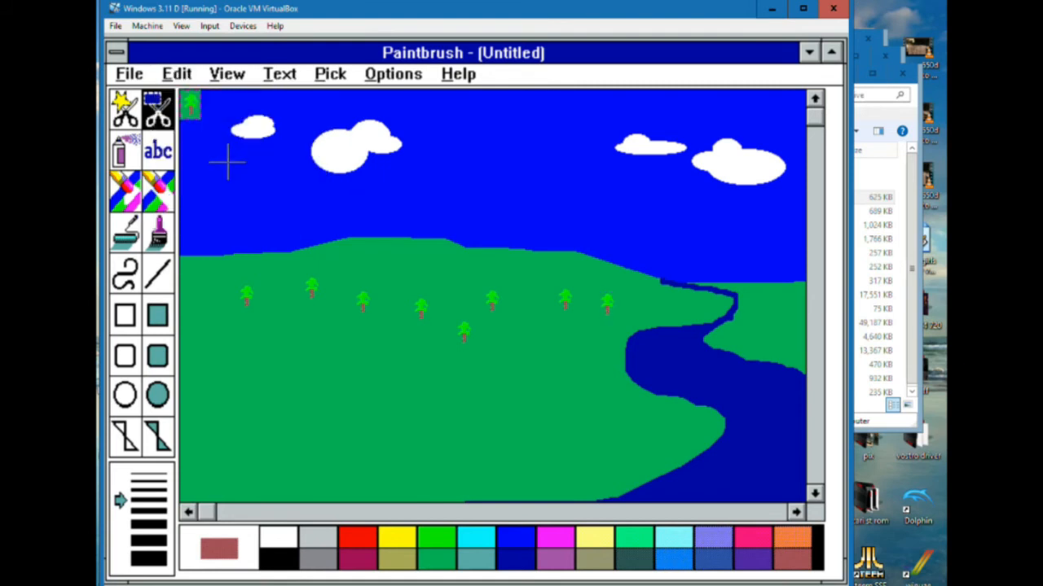
{"action": "left_click_drag", "start_coordinate": [190, 104], "coordinate": [285, 309]}
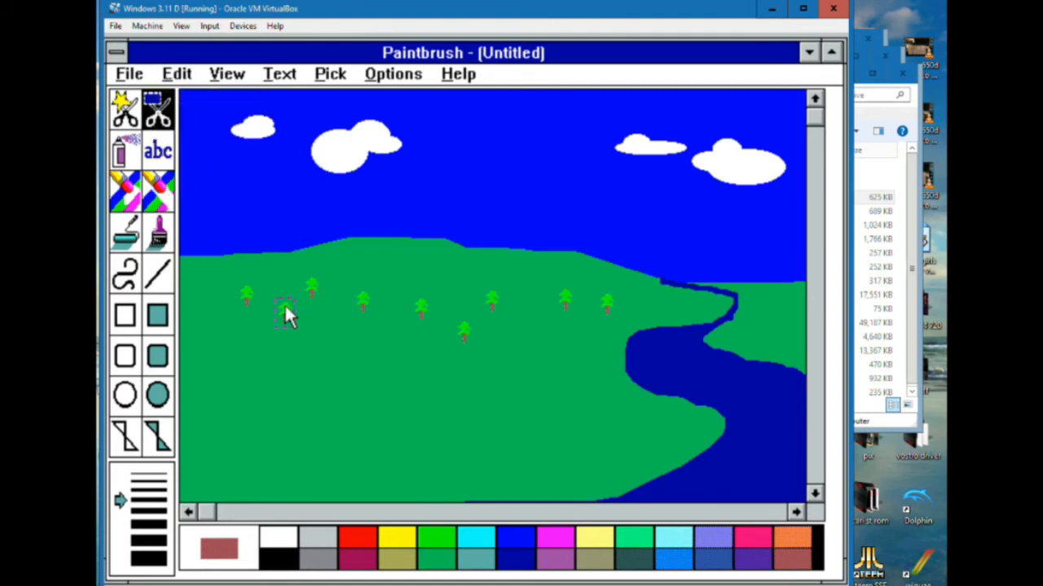
Paste another tree and place it in the gap between the second and third trees from the right
{"action": "left_click", "coordinate": [189, 77]}
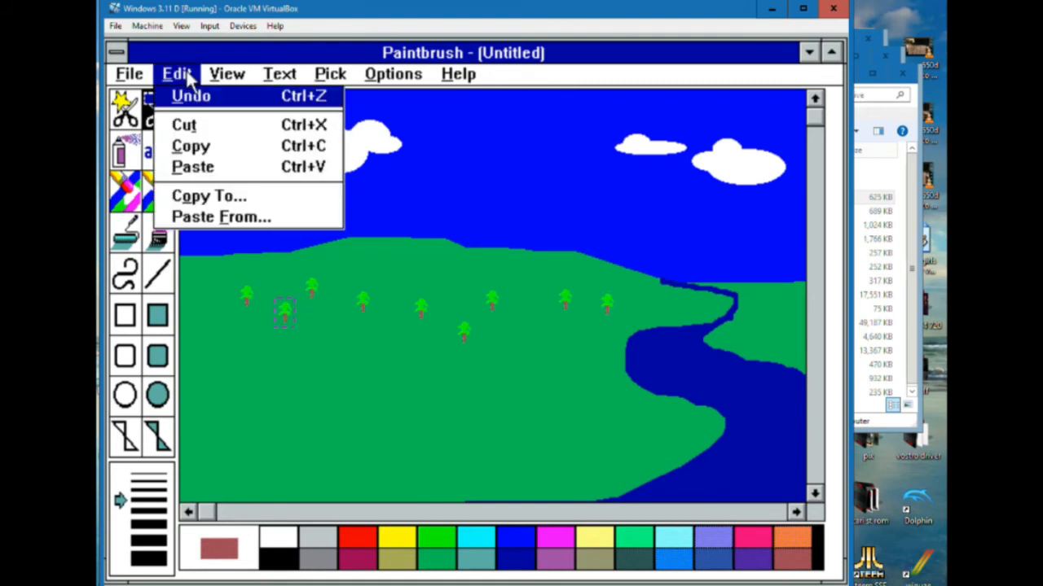
{"action": "left_click", "coordinate": [201, 168]}
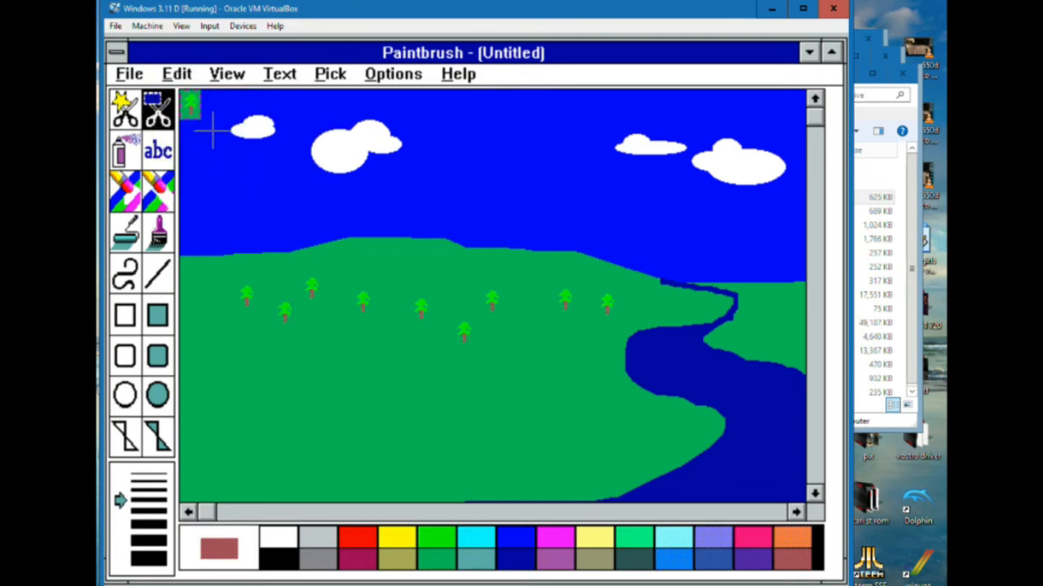
{"action": "left_click_drag", "start_coordinate": [196, 116], "coordinate": [533, 304]}
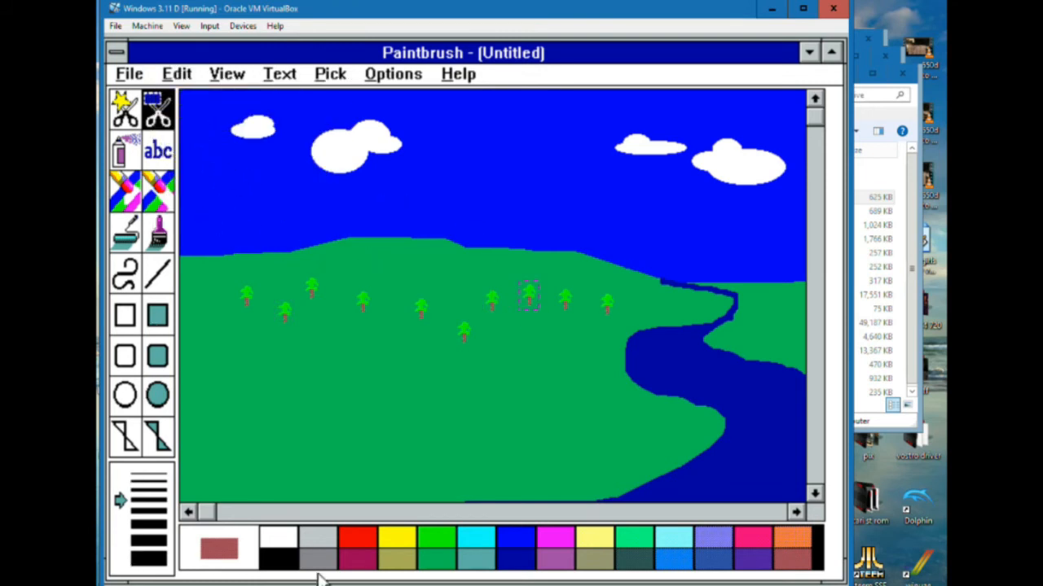
Draw a filled yellow circle as the sun just above the horizon right of the river, and switch the foreground colour to dark green
{"action": "left_click", "coordinate": [404, 539]}
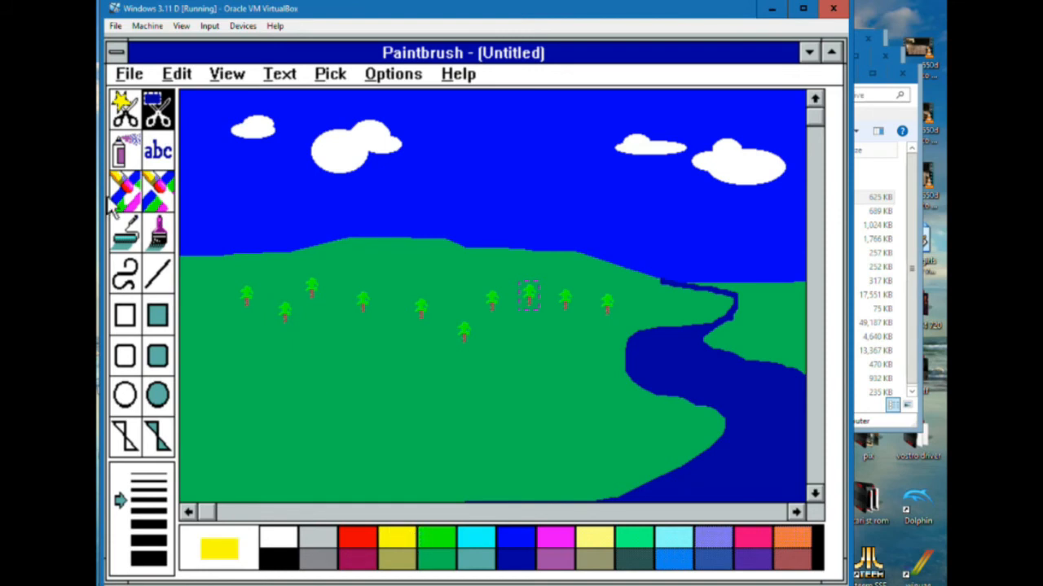
{"action": "left_click", "coordinate": [158, 395]}
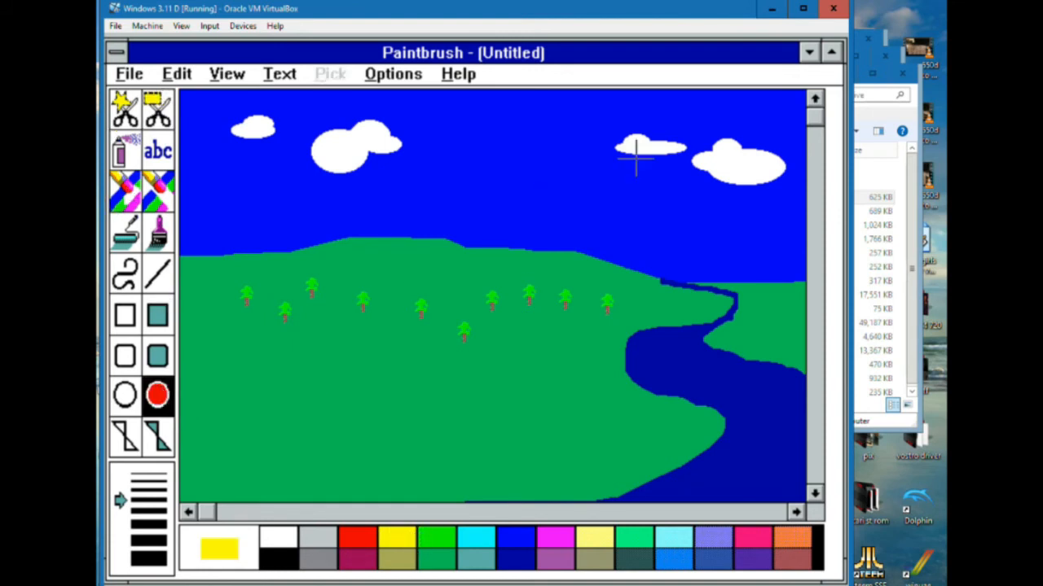
{"action": "left_click_drag", "start_coordinate": [751, 243], "coordinate": [795, 280]}
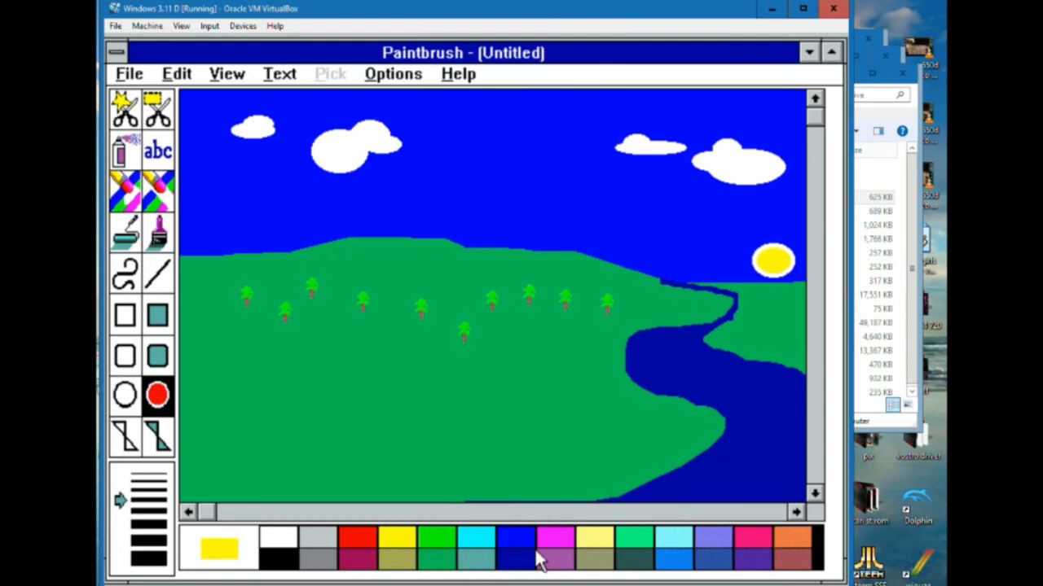
{"action": "left_click", "coordinate": [441, 561]}
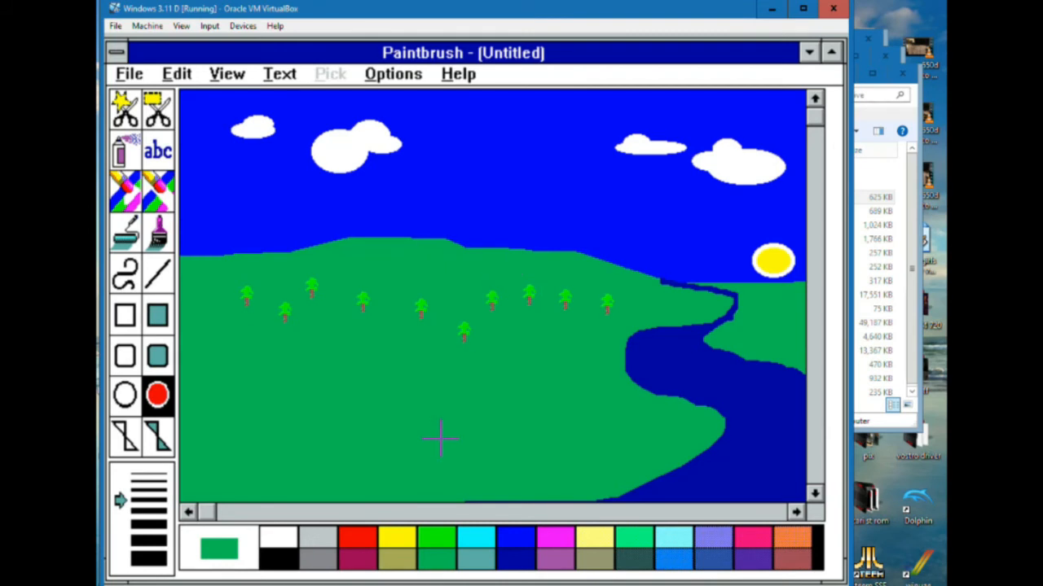
Start saving the picture under a new name and set the file type to 256 Color bitmap (*.BMP)
{"action": "left_click", "coordinate": [127, 73]}
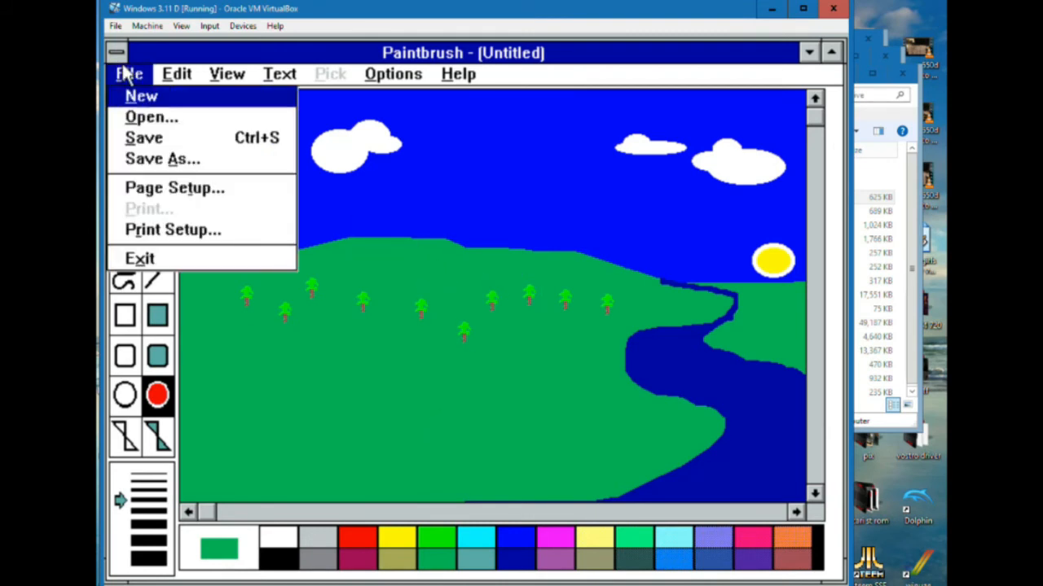
{"action": "left_click", "coordinate": [162, 160]}
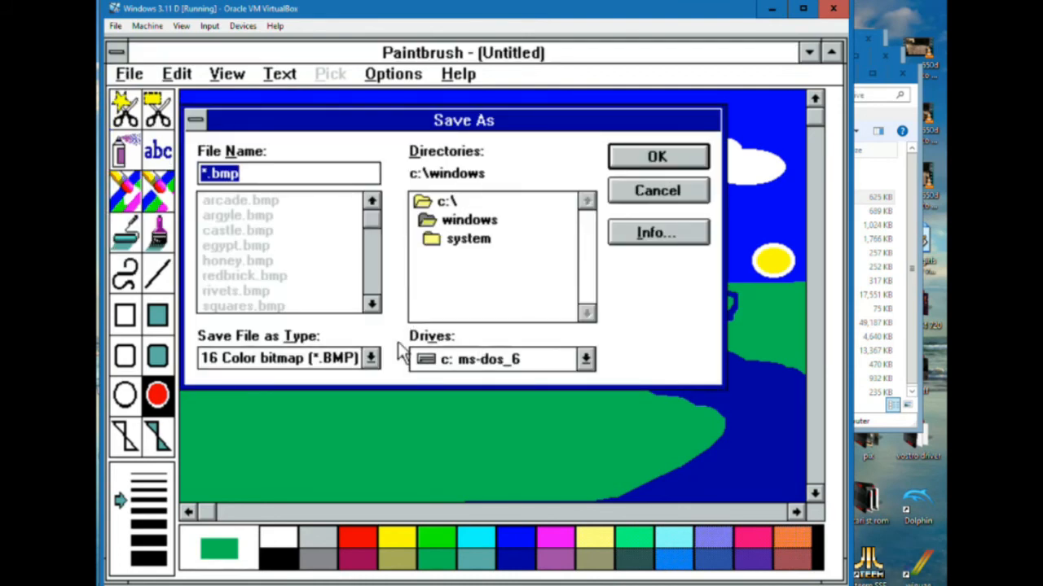
{"action": "left_click", "coordinate": [372, 359]}
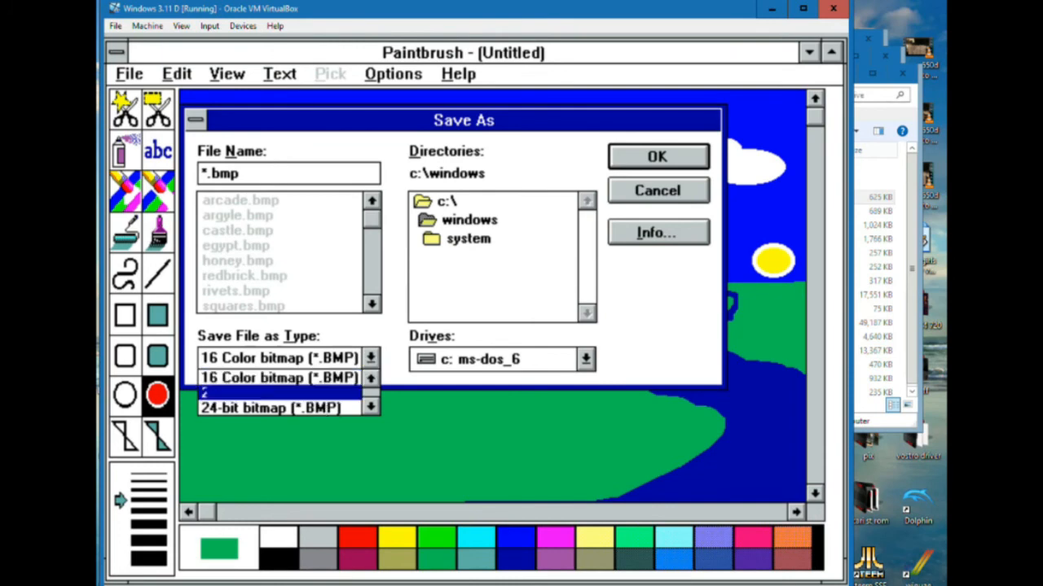
{"action": "left_click", "coordinate": [317, 394]}
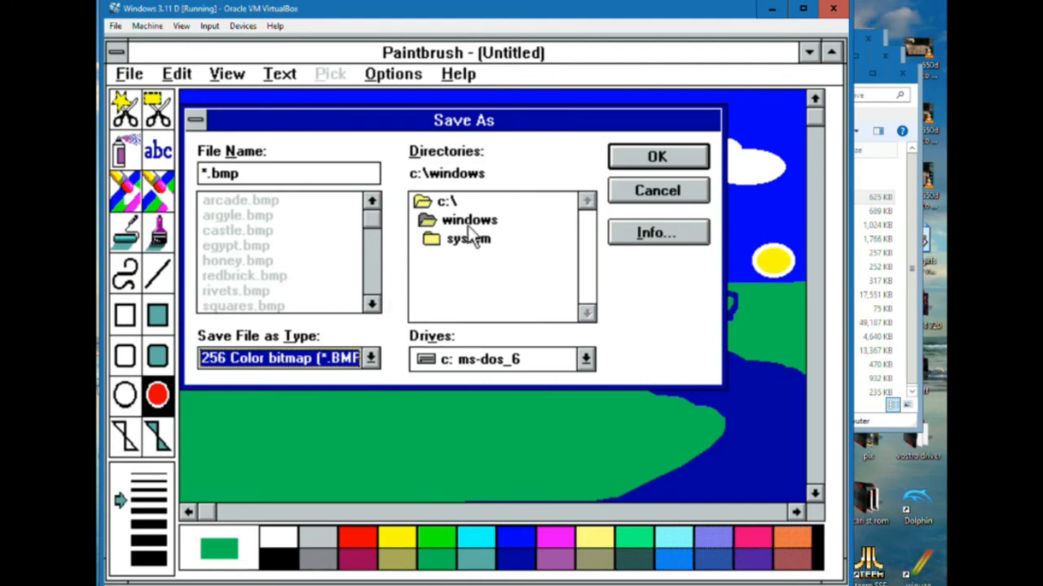
Check the available drives and view the picture information while saving, keeping drive c: as the destination
{"action": "left_click", "coordinate": [585, 359]}
{"action": "left_click", "coordinate": [585, 360]}
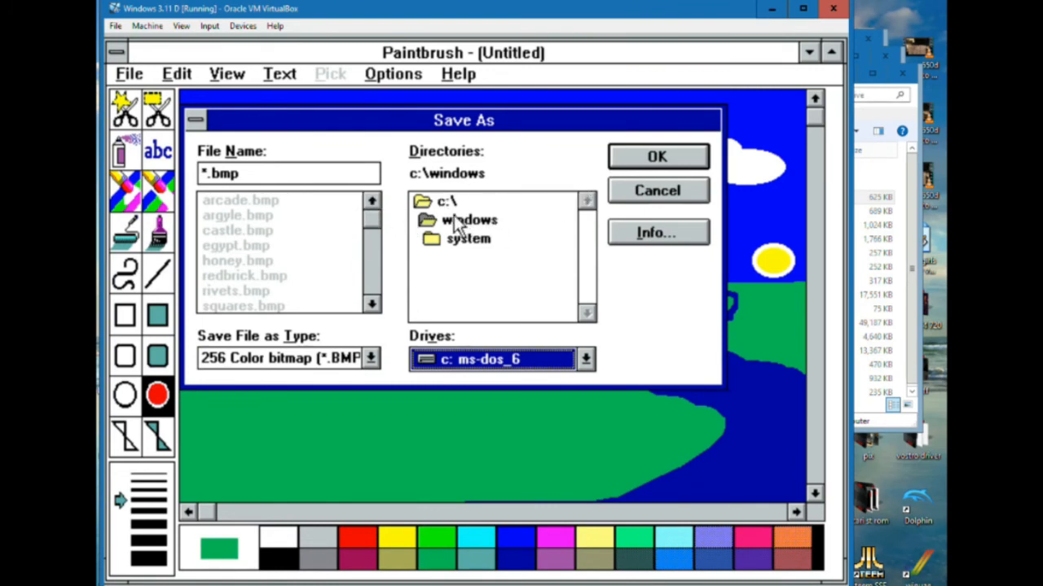
{"action": "left_click", "coordinate": [682, 238]}
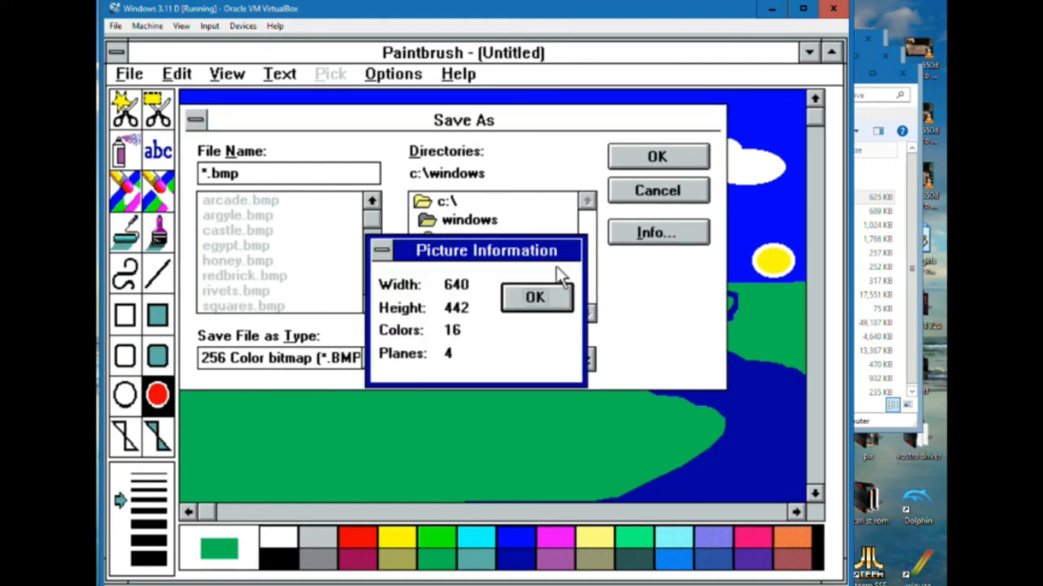
{"action": "left_click", "coordinate": [535, 298]}
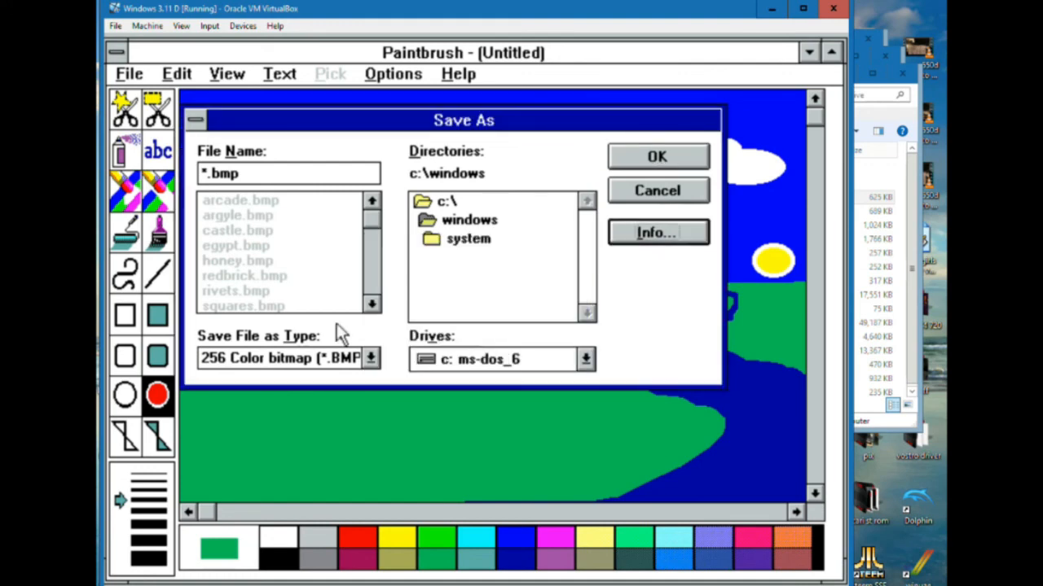
Name the picture tree.bmp and save it in c:\windows
{"action": "left_click", "coordinate": [206, 173]}
{"action": "key", "text": "BackSpace"}
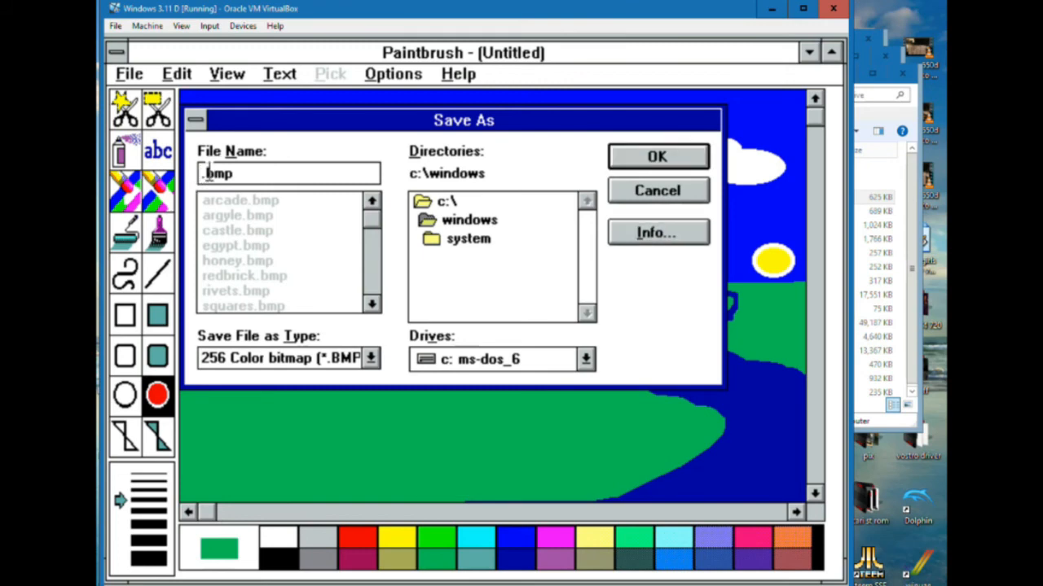
{"action": "type", "text": "tree"}
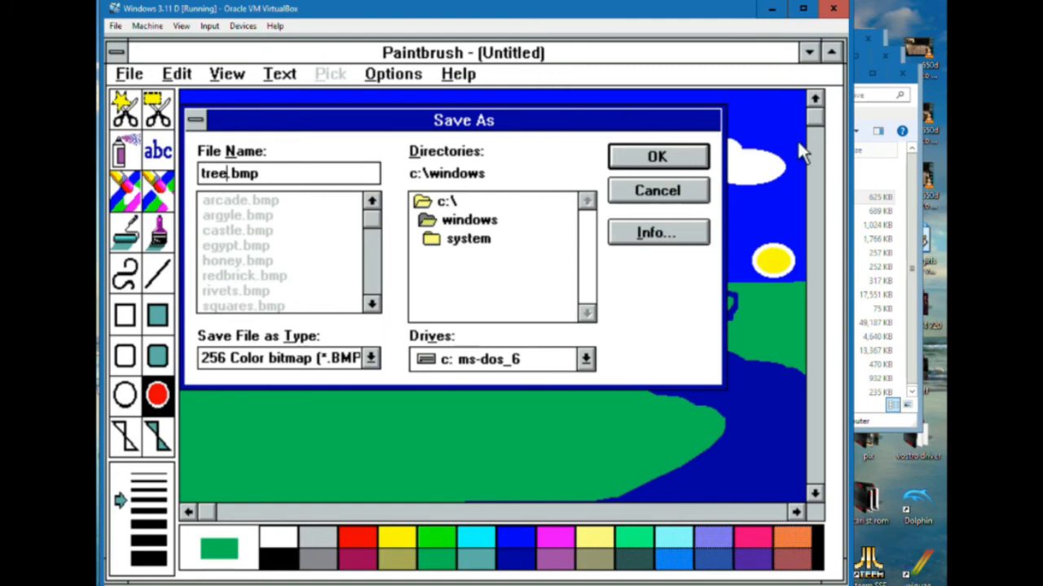
{"action": "left_click", "coordinate": [689, 161]}
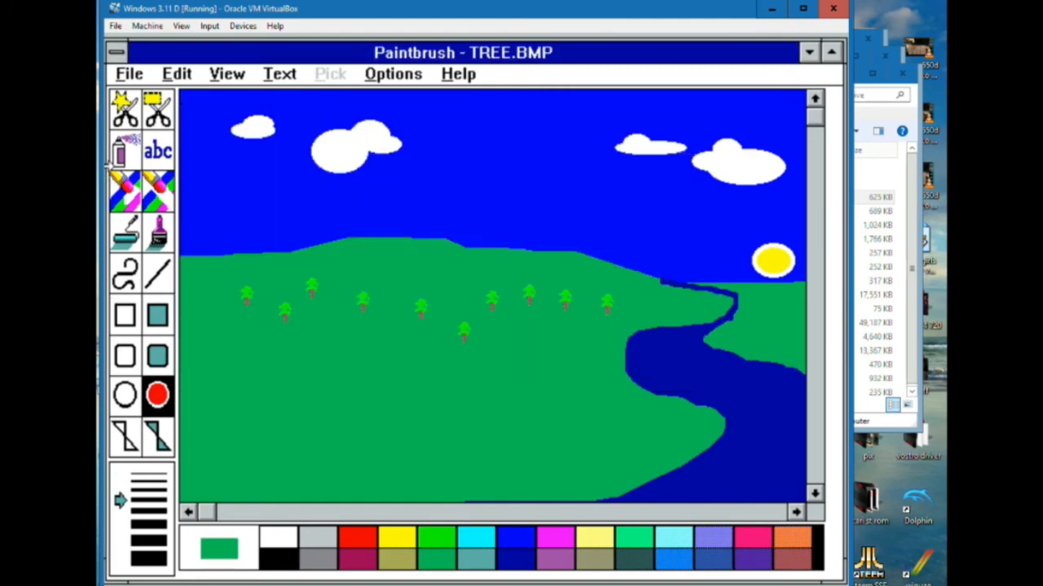
Look through the bitmap files available for opening in c:\windows, and cancel without opening one
{"action": "left_click", "coordinate": [132, 74]}
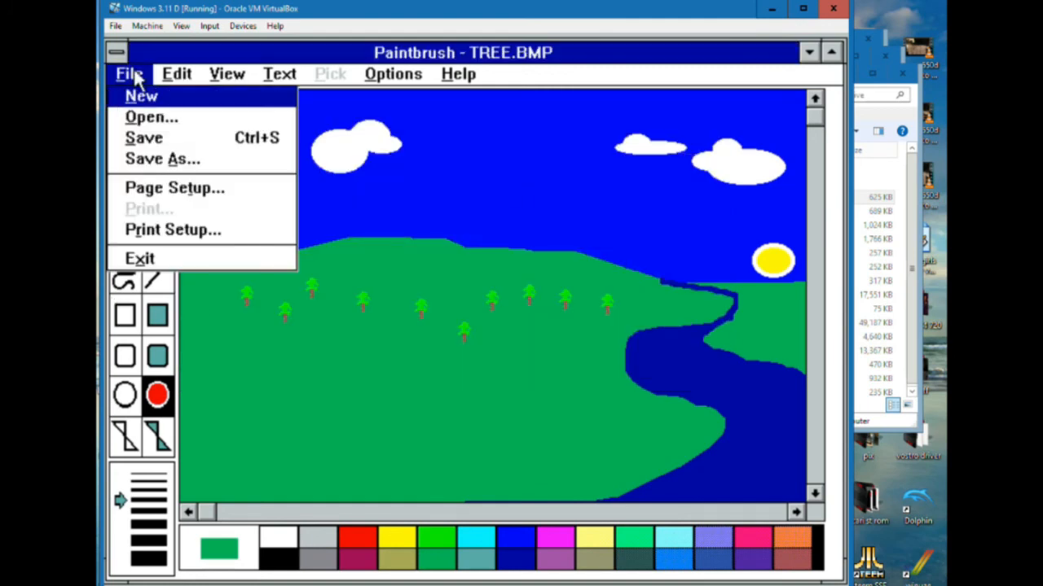
{"action": "left_click", "coordinate": [160, 121]}
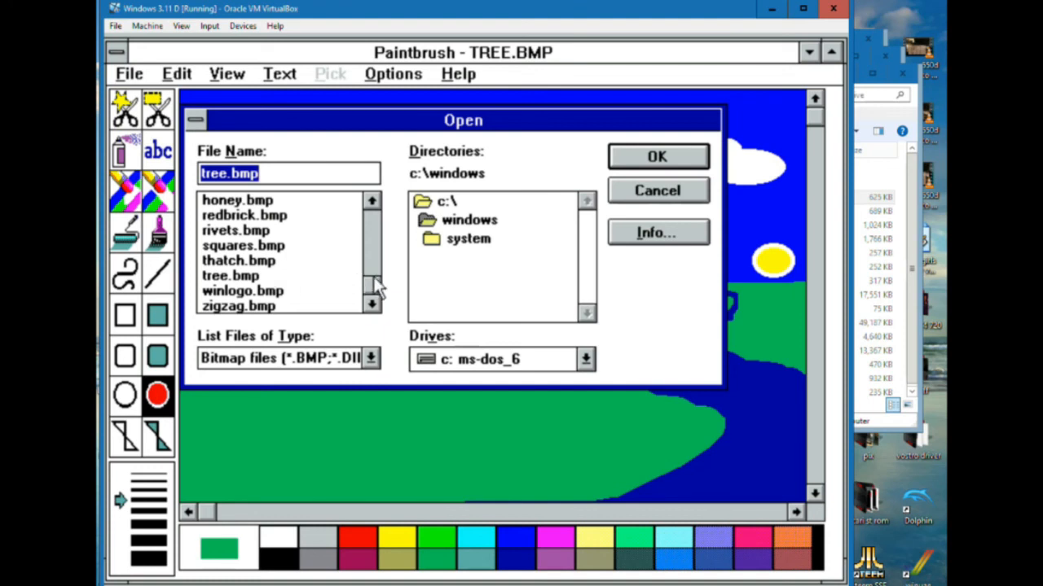
{"action": "left_click_drag", "start_coordinate": [375, 278], "coordinate": [382, 342]}
{"action": "left_click", "coordinate": [696, 190]}
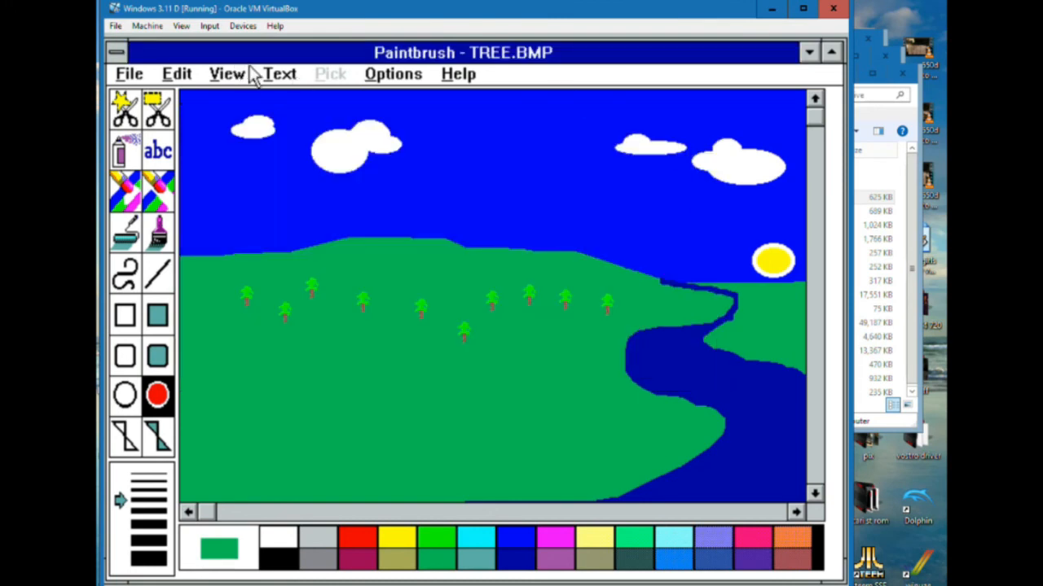
View the About information for Paintbrush, and exit the program
{"action": "left_click", "coordinate": [462, 76]}
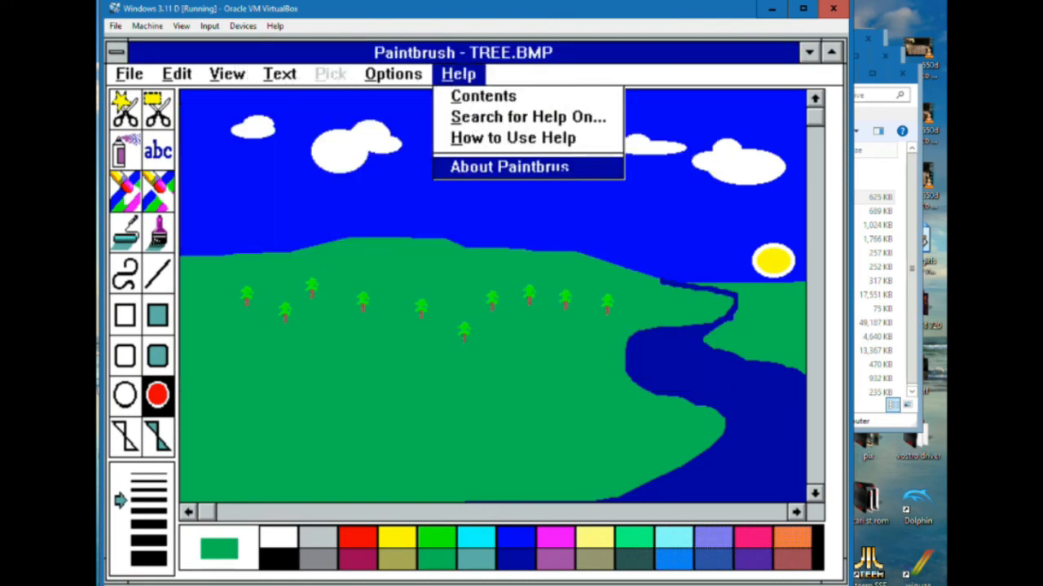
{"action": "left_click", "coordinate": [479, 167]}
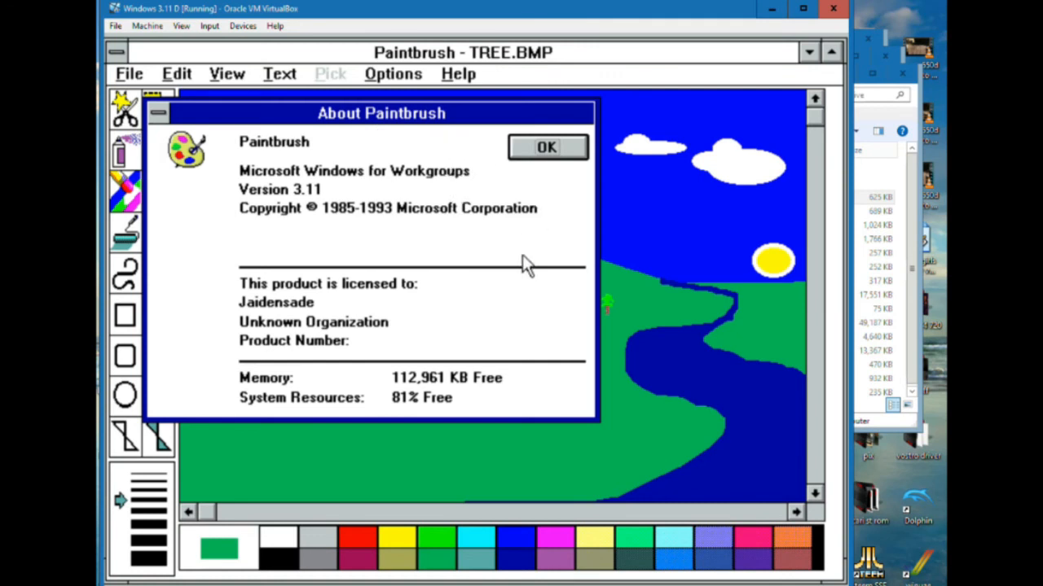
{"action": "left_click", "coordinate": [530, 147]}
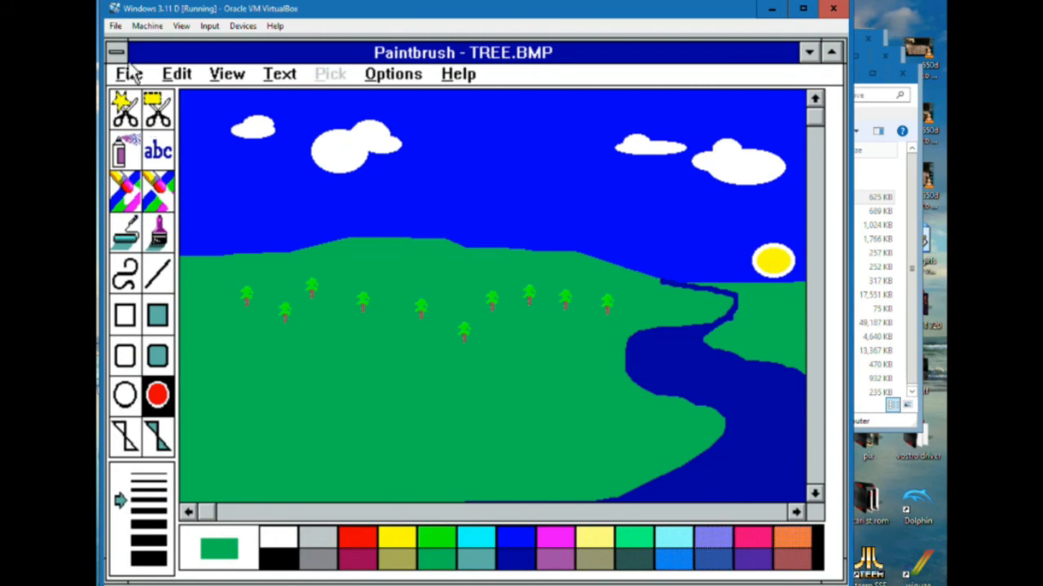
{"action": "left_click", "coordinate": [129, 73]}
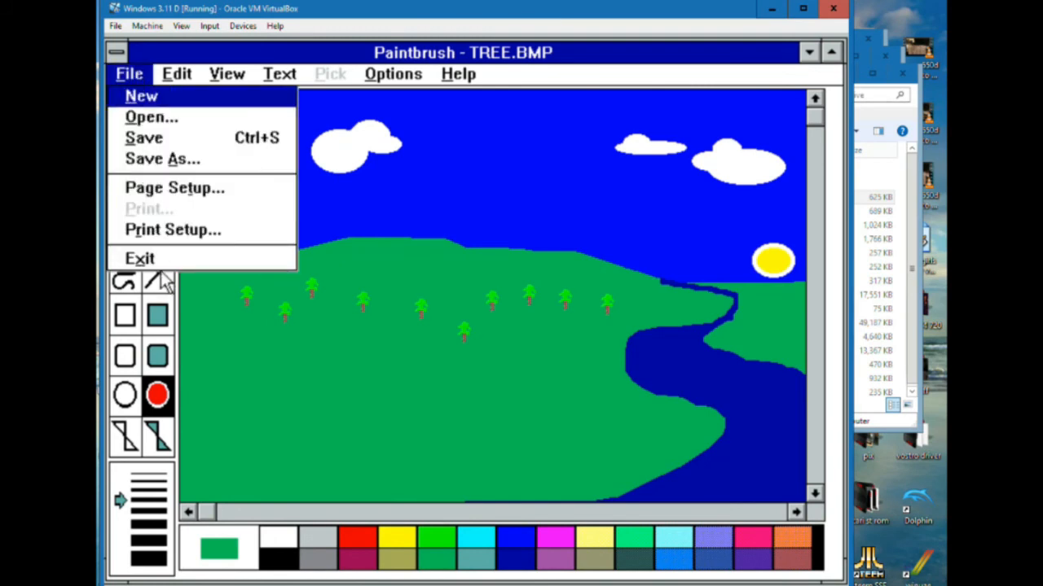
{"action": "left_click", "coordinate": [140, 259]}
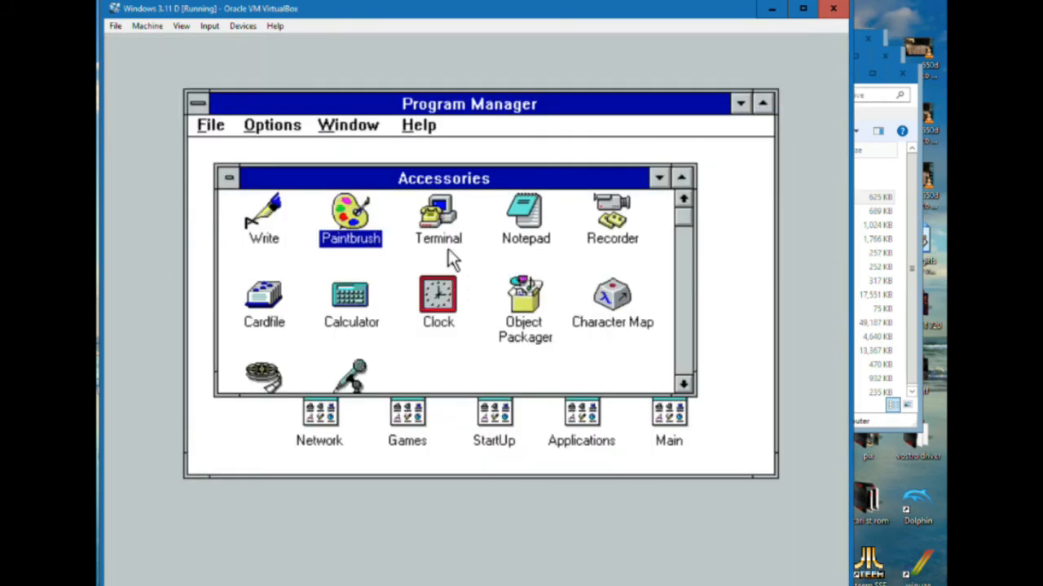
Open Notepad from Accessories and write "the quick brown fox jumps over the lazy dog."
{"action": "double_click", "coordinate": [538, 221]}
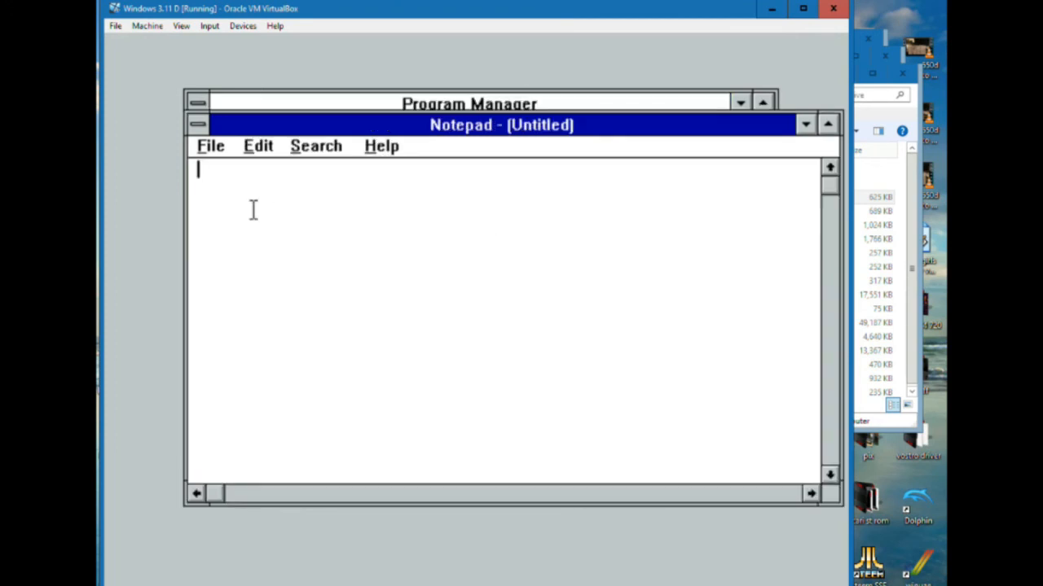
{"action": "type", "text": "the quick bro"}
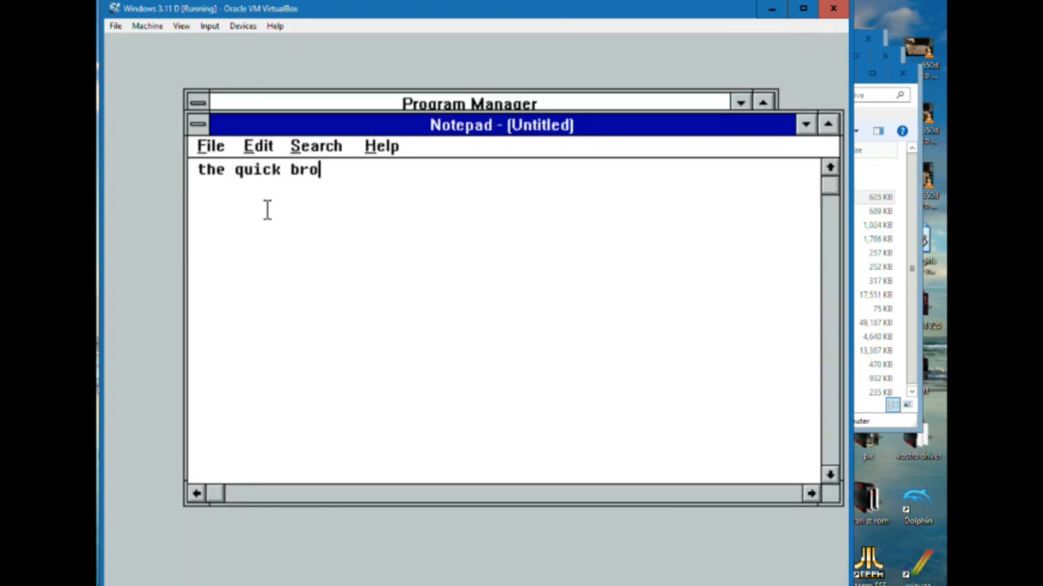
{"action": "type", "text": "wn fox "}
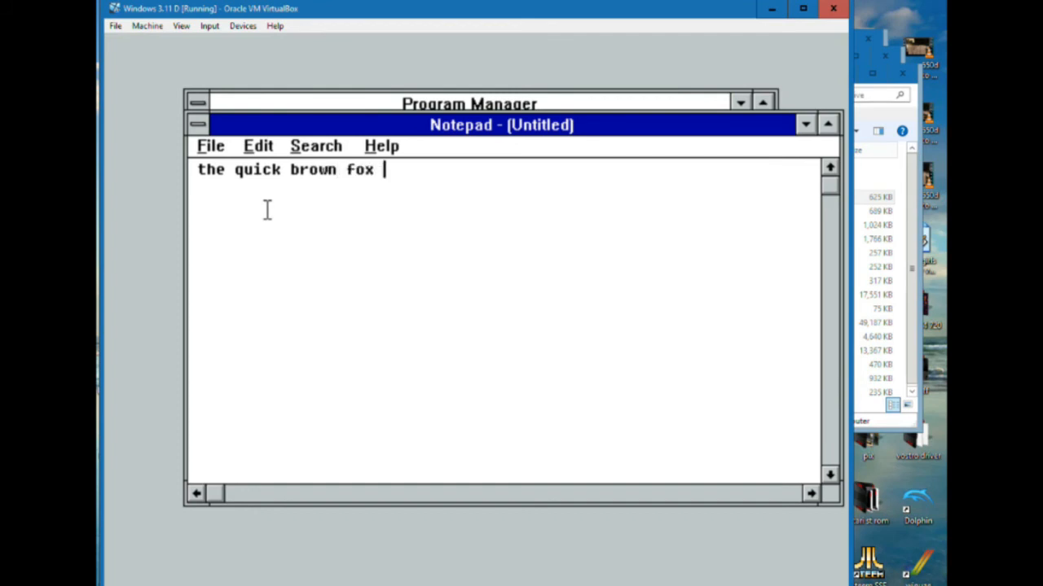
{"action": "type", "text": "jumps o"}
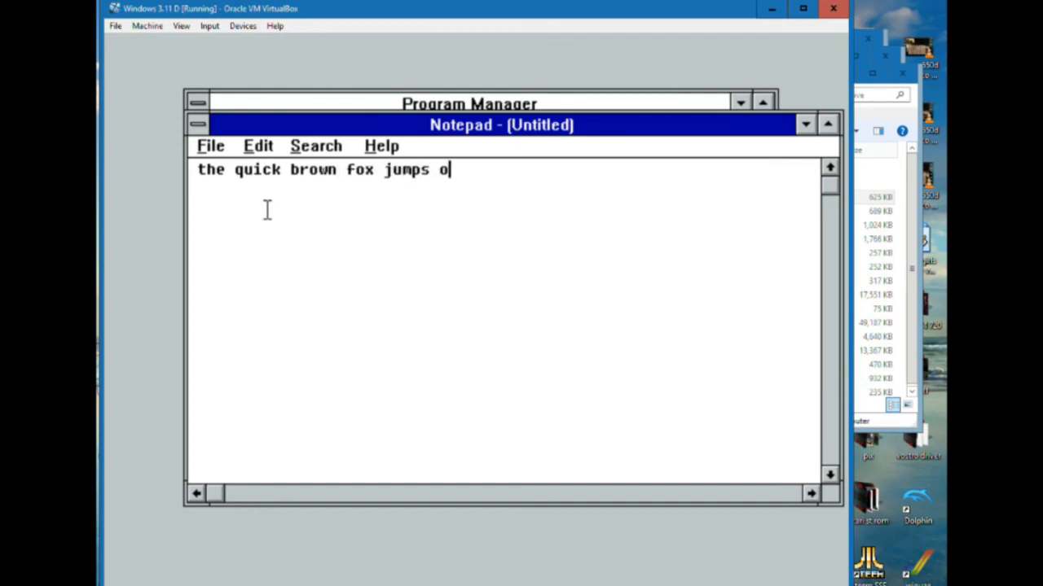
{"action": "type", "text": "ver the lazy "}
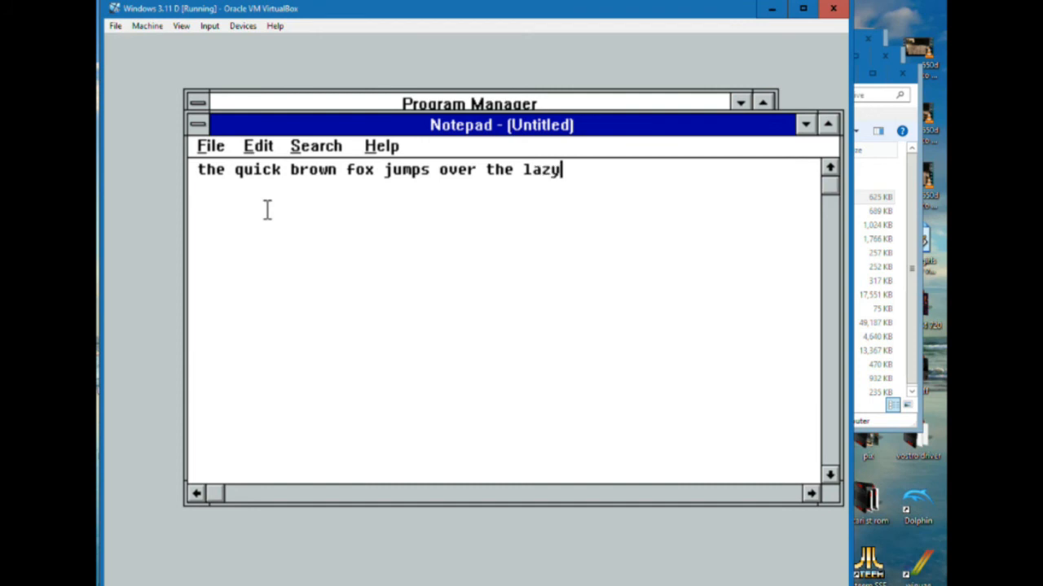
{"action": "type", "text": "dog."}
Look through Notepad's commands and exit it without saving the text
{"action": "left_click", "coordinate": [317, 150]}
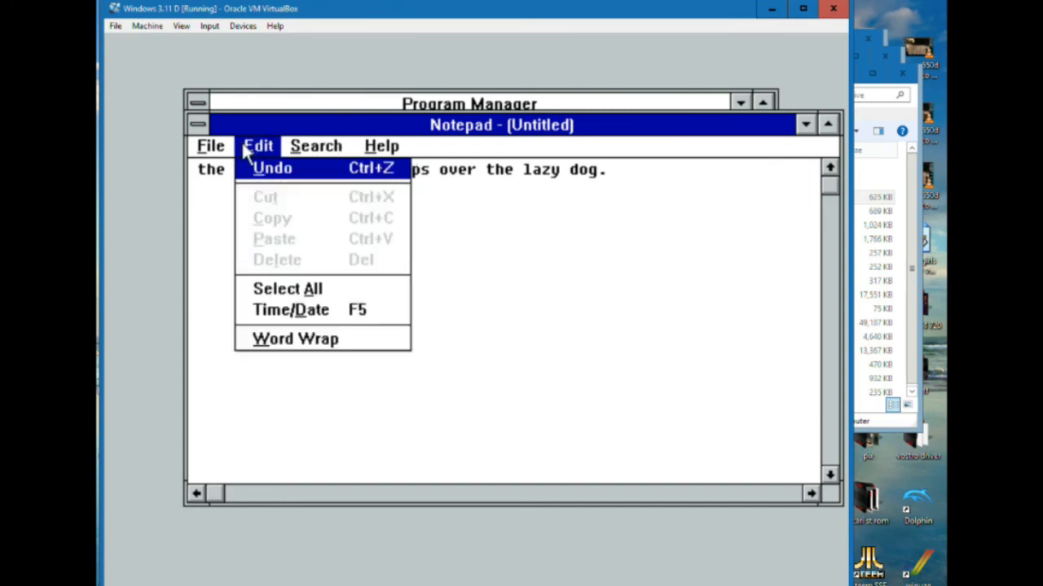
{"action": "mouse_move", "coordinate": [370, 155]}
{"action": "mouse_move", "coordinate": [195, 151]}
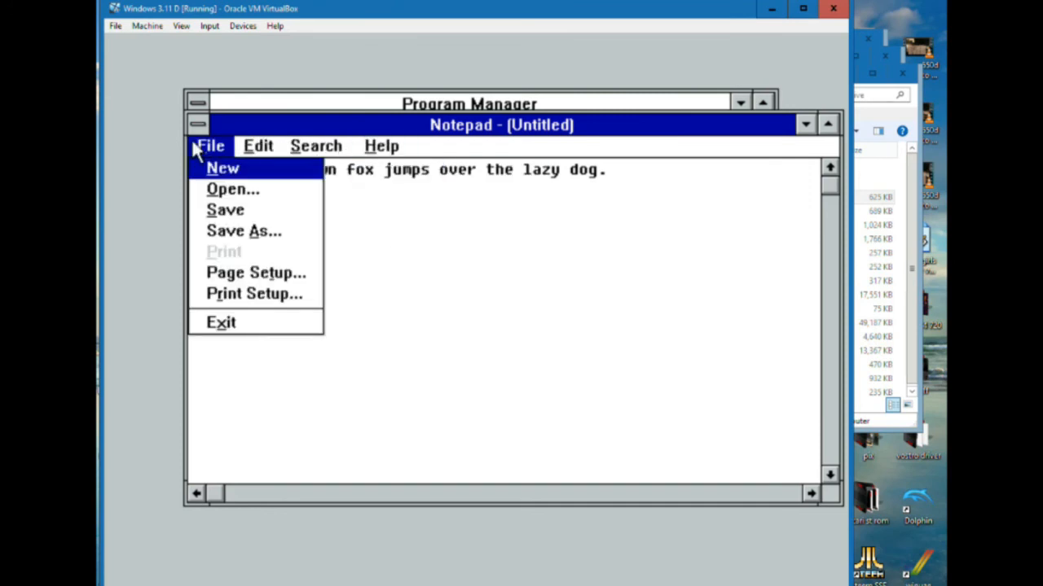
{"action": "left_click", "coordinate": [228, 326]}
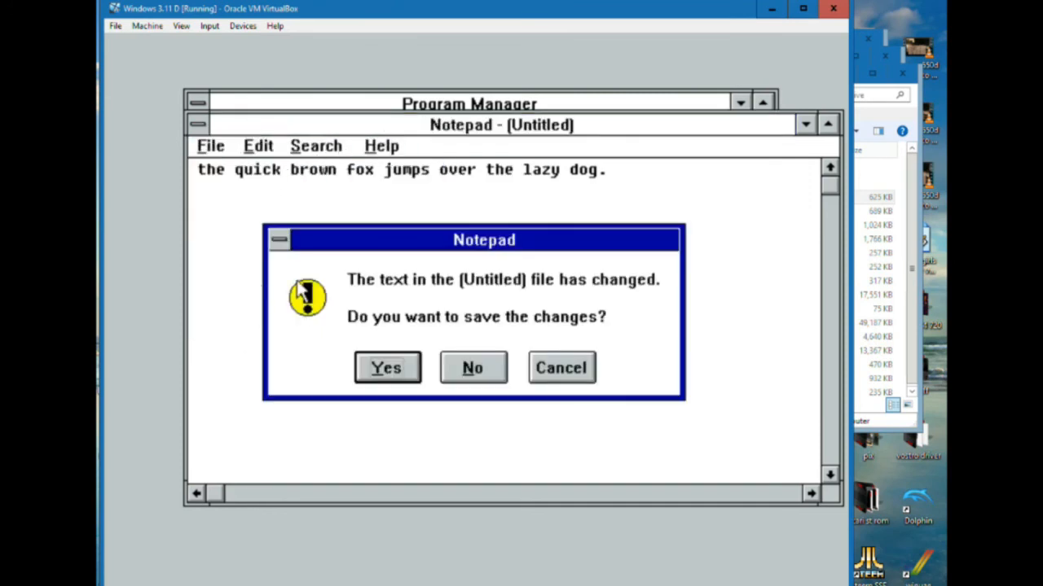
{"action": "left_click", "coordinate": [445, 373]}
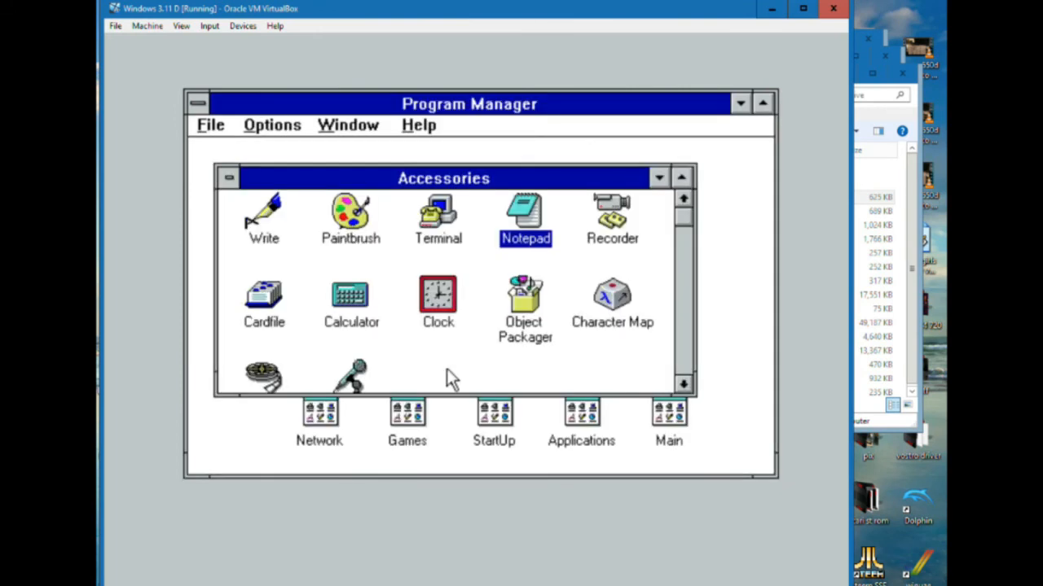
Open Clock from Accessories, switch it to the analog display and enlarge its window to cover most of Program Manager
{"action": "double_click", "coordinate": [450, 308]}
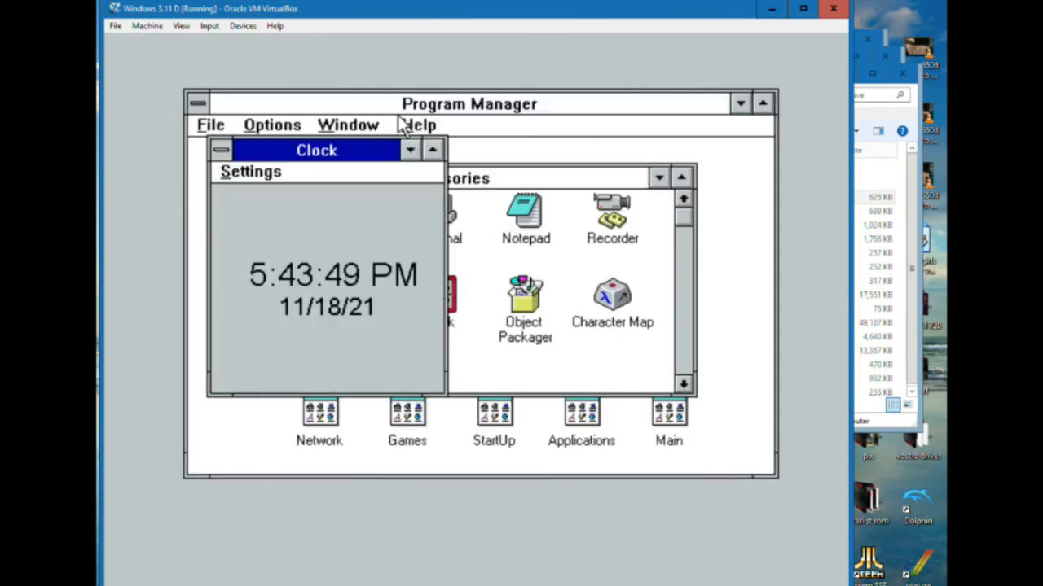
{"action": "left_click_drag", "start_coordinate": [338, 143], "coordinate": [366, 97]}
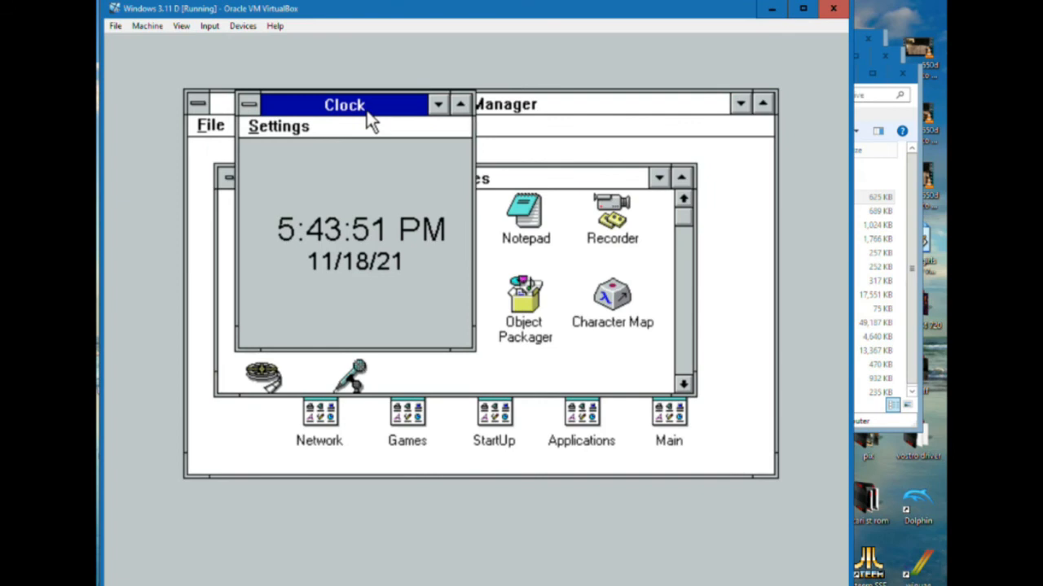
{"action": "left_click", "coordinate": [280, 128]}
{"action": "left_click", "coordinate": [292, 144]}
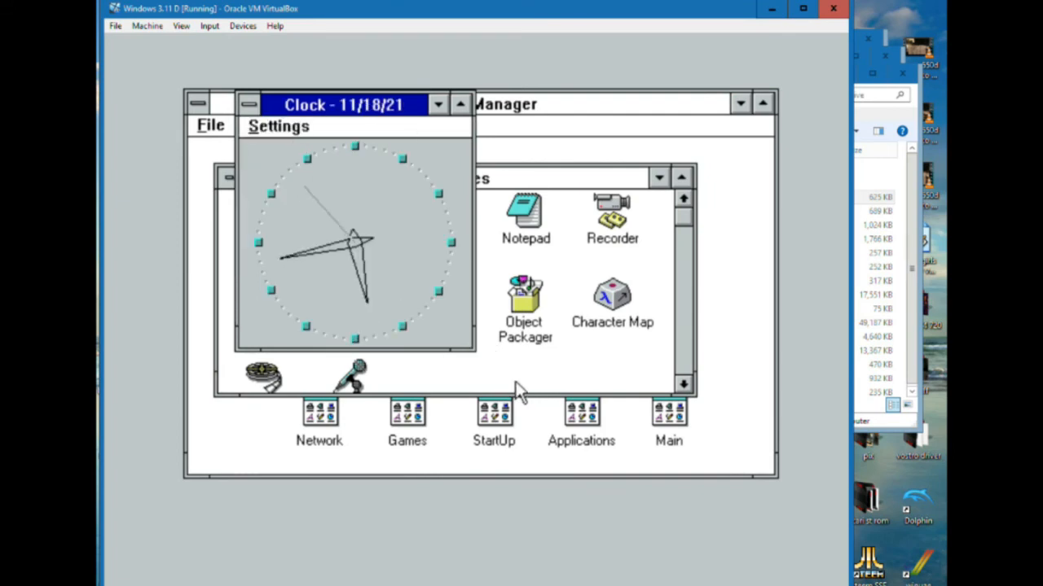
{"action": "left_click_drag", "start_coordinate": [472, 351], "coordinate": [787, 489]}
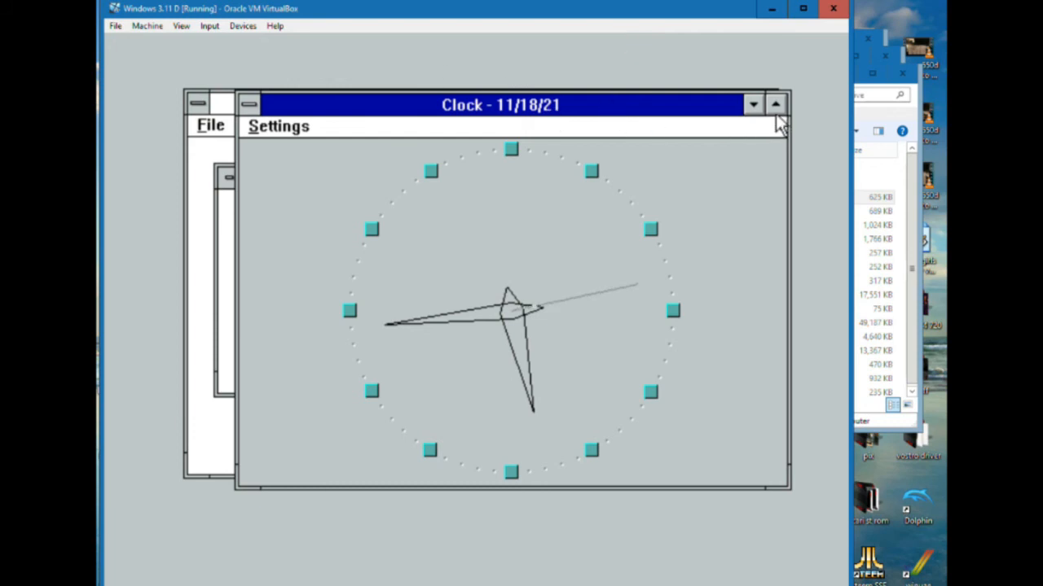
View the About information for Clock, and close the program
{"action": "left_click", "coordinate": [273, 128]}
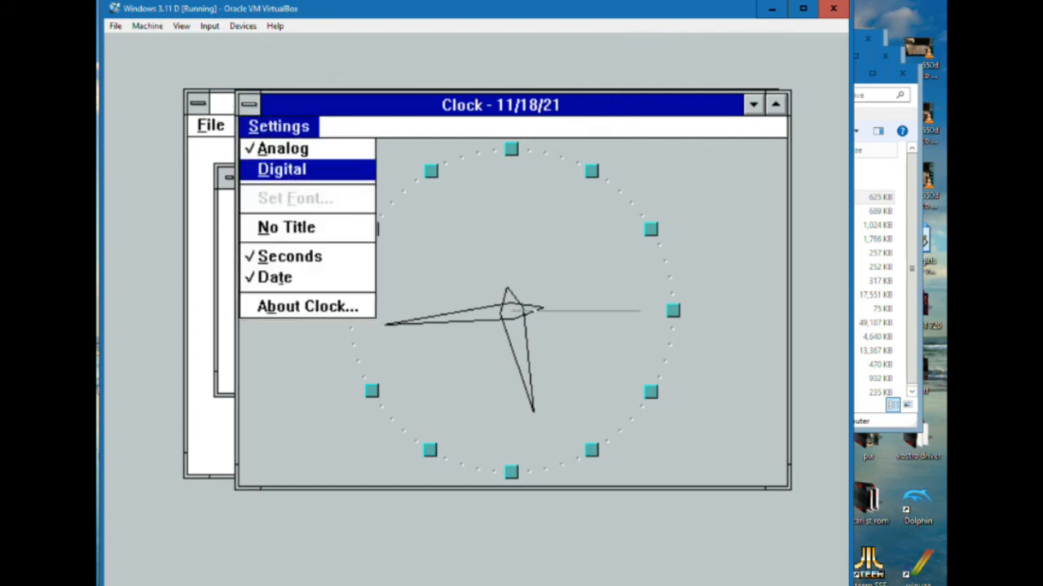
{"action": "left_click", "coordinate": [306, 306]}
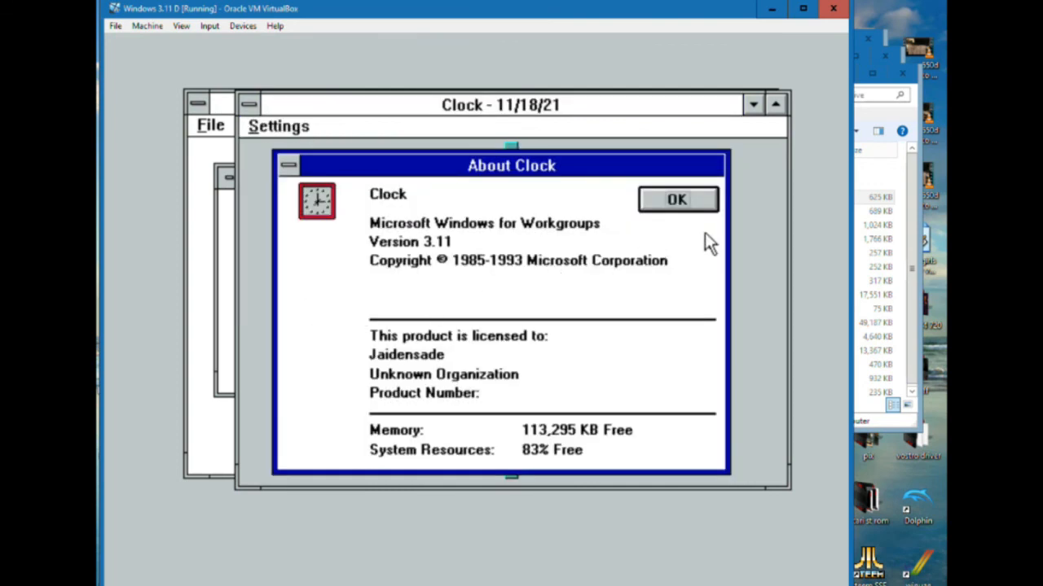
{"action": "left_click", "coordinate": [692, 201]}
{"action": "left_click", "coordinate": [273, 127]}
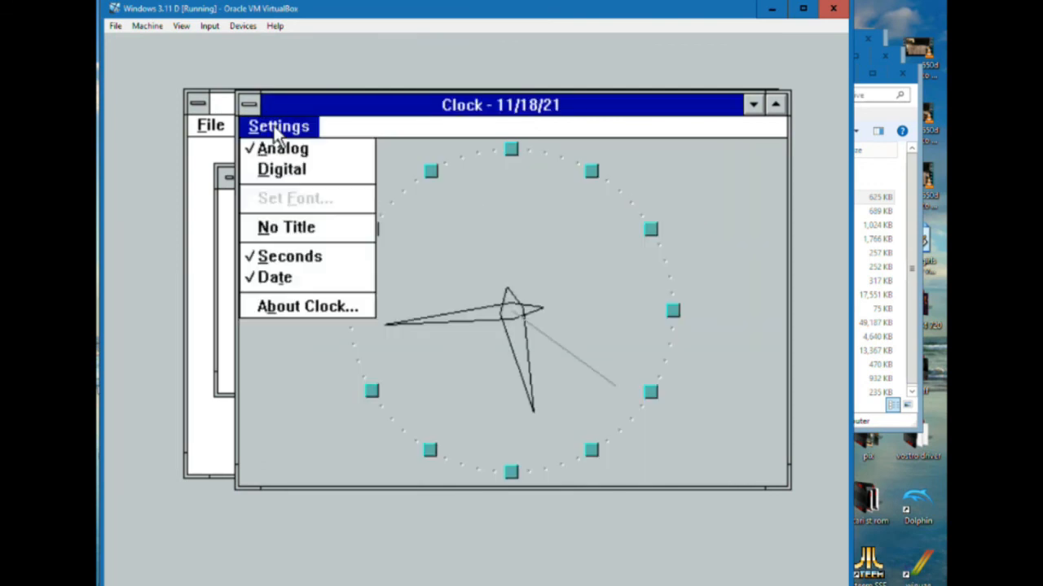
{"action": "left_click", "coordinate": [253, 104]}
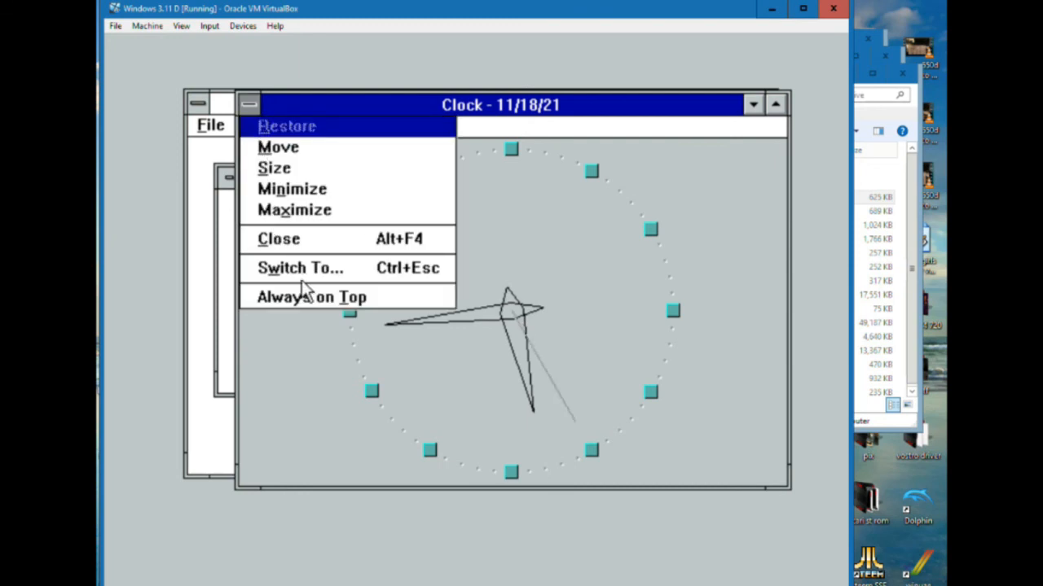
{"action": "left_click", "coordinate": [298, 241]}
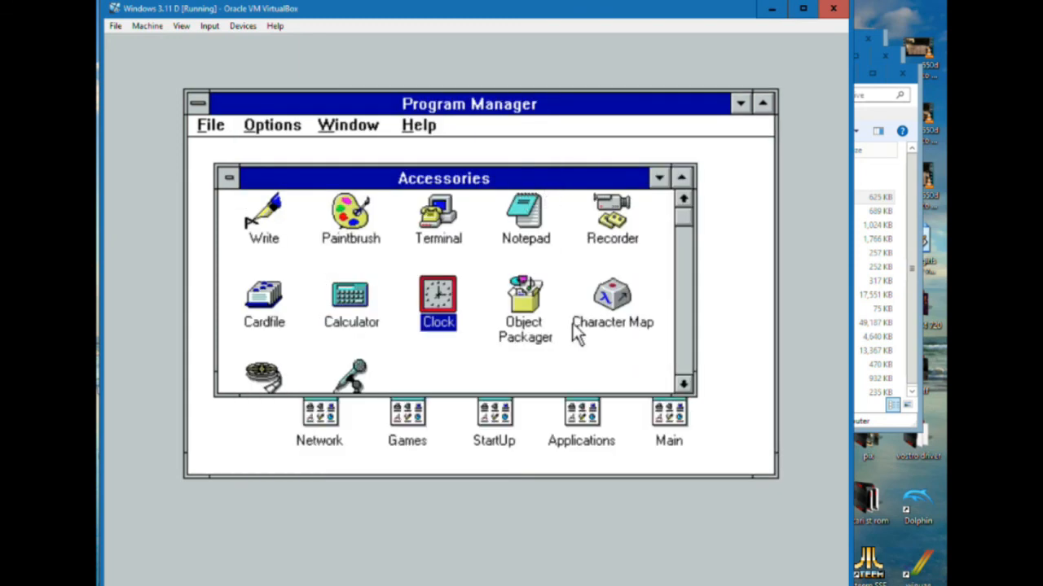
Open Calculator from Accessories and calculate 1 + 1, clearing the entry after each try
{"action": "double_click", "coordinate": [350, 300]}
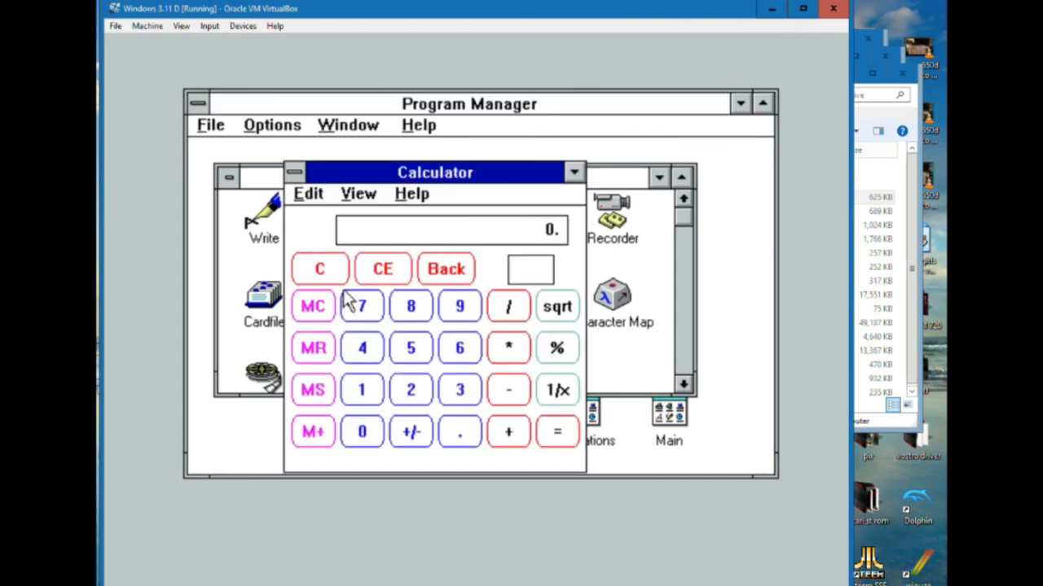
{"action": "left_click", "coordinate": [372, 391]}
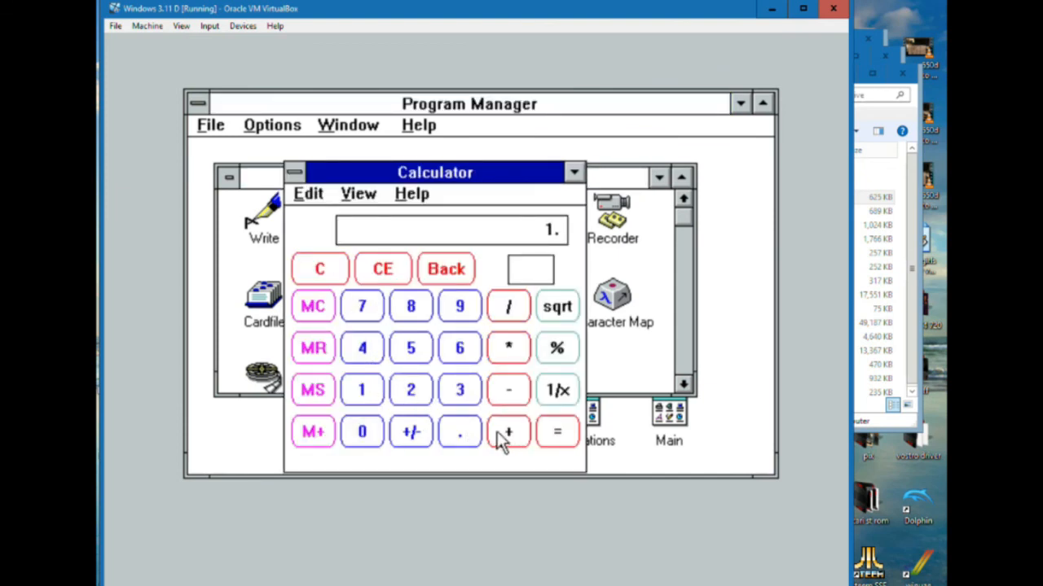
{"action": "left_click", "coordinate": [508, 440]}
{"action": "left_click", "coordinate": [372, 390]}
{"action": "left_click", "coordinate": [363, 269]}
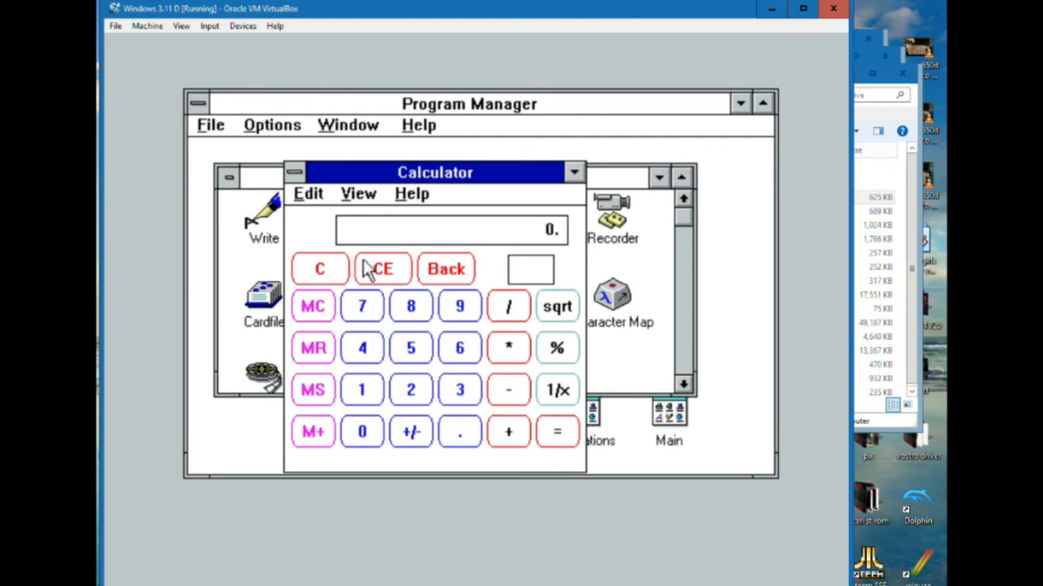
{"action": "left_click", "coordinate": [374, 391]}
{"action": "left_click", "coordinate": [511, 436]}
{"action": "left_click", "coordinate": [371, 383]}
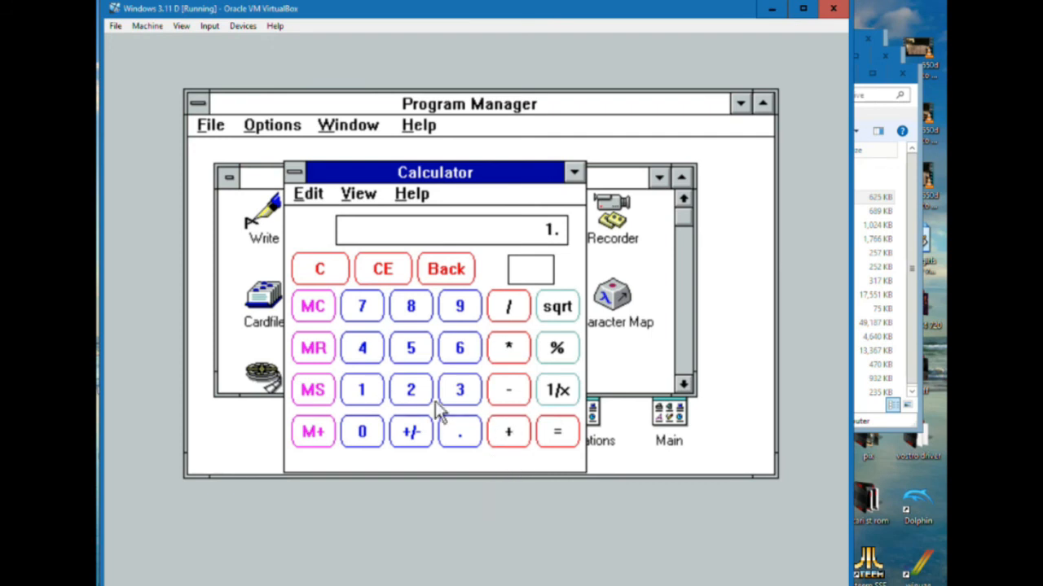
{"action": "left_click", "coordinate": [570, 432]}
{"action": "left_click", "coordinate": [383, 270]}
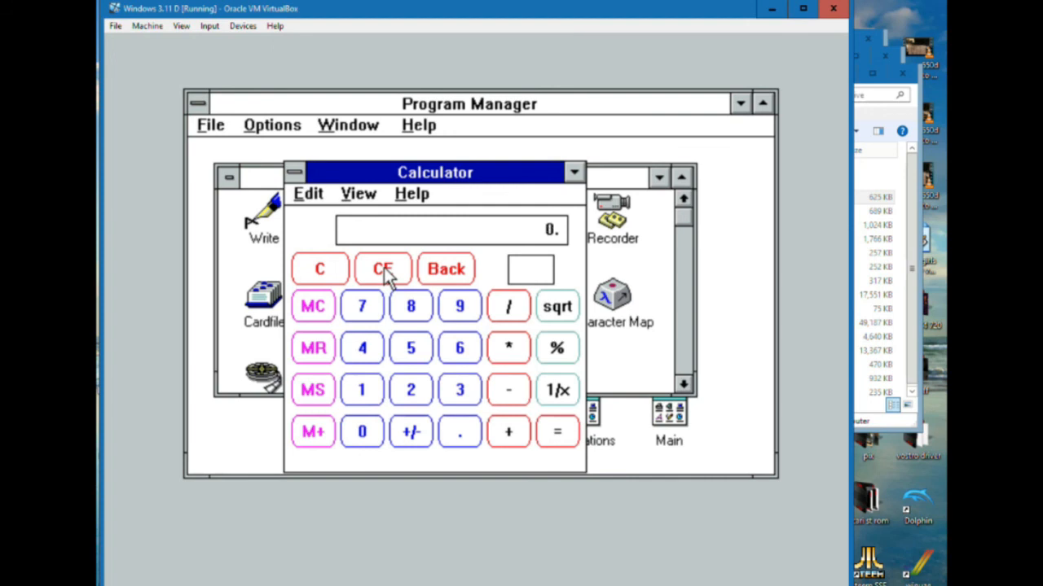
Repeat the 1 + 1 addition and clear the calculator display
{"action": "left_click", "coordinate": [364, 391]}
{"action": "left_click", "coordinate": [515, 434]}
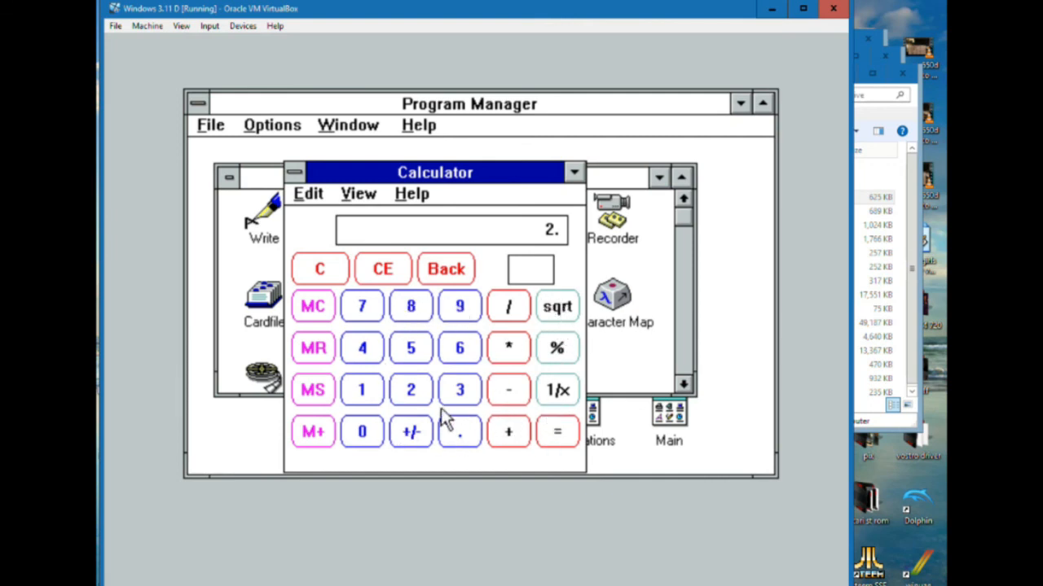
{"action": "left_click", "coordinate": [552, 430]}
{"action": "left_click", "coordinate": [434, 271]}
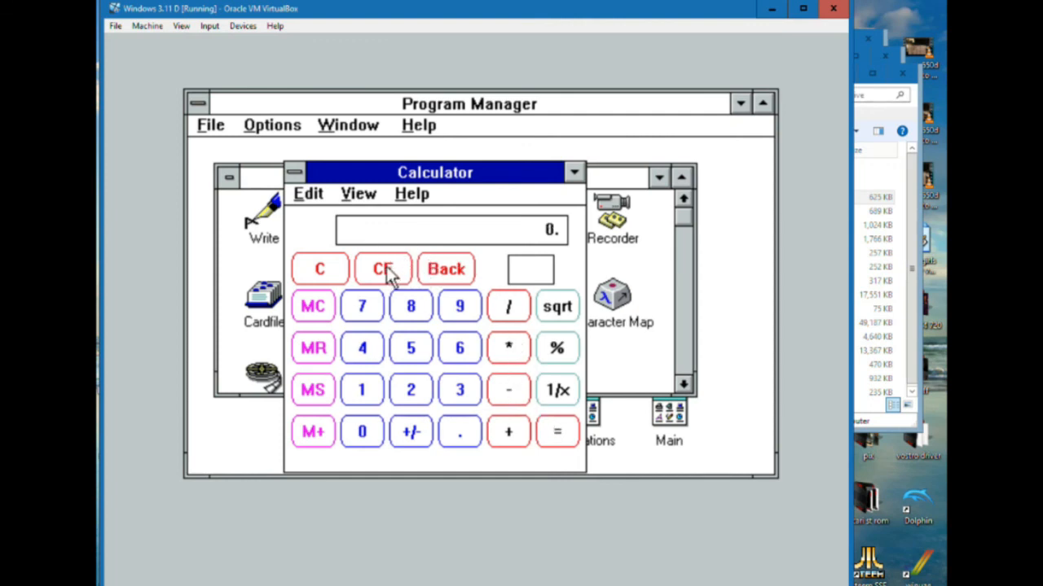
Clear the calculator display and multiply 12 by 28
{"action": "left_click", "coordinate": [343, 269]}
{"action": "left_click", "coordinate": [369, 389]}
{"action": "left_click", "coordinate": [417, 394]}
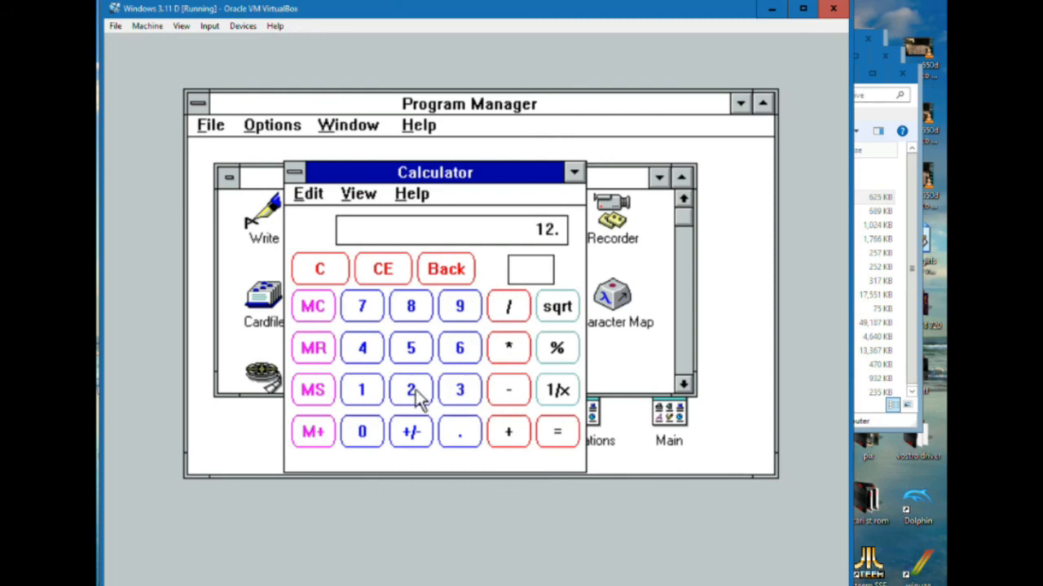
{"action": "left_click", "coordinate": [516, 358]}
{"action": "left_click", "coordinate": [419, 400]}
{"action": "left_click", "coordinate": [420, 313]}
{"action": "left_click", "coordinate": [559, 437]}
Clear the previous product and multiply 60 by 24
{"action": "left_click", "coordinate": [397, 274]}
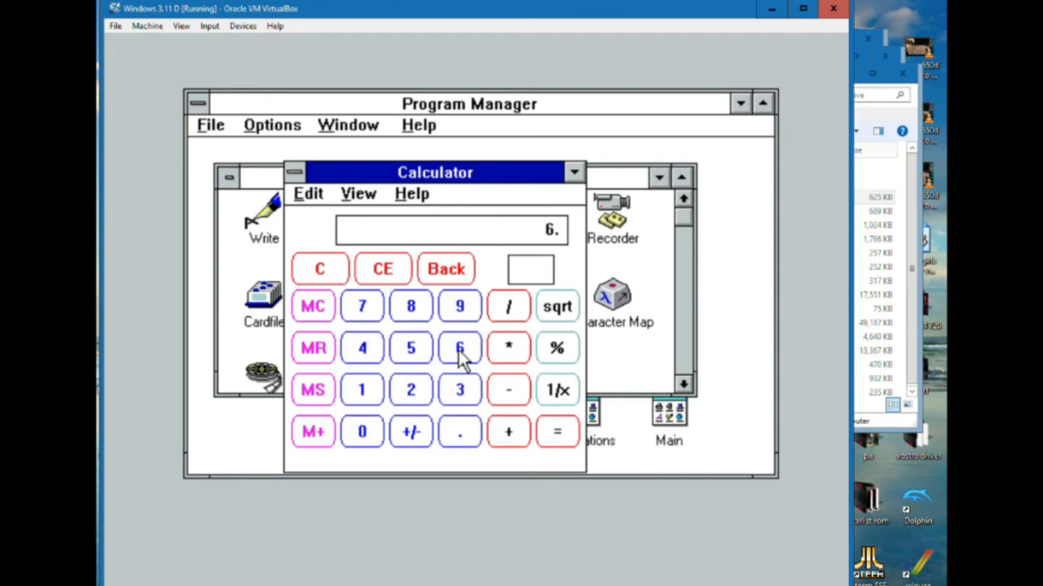
{"action": "left_click", "coordinate": [375, 423]}
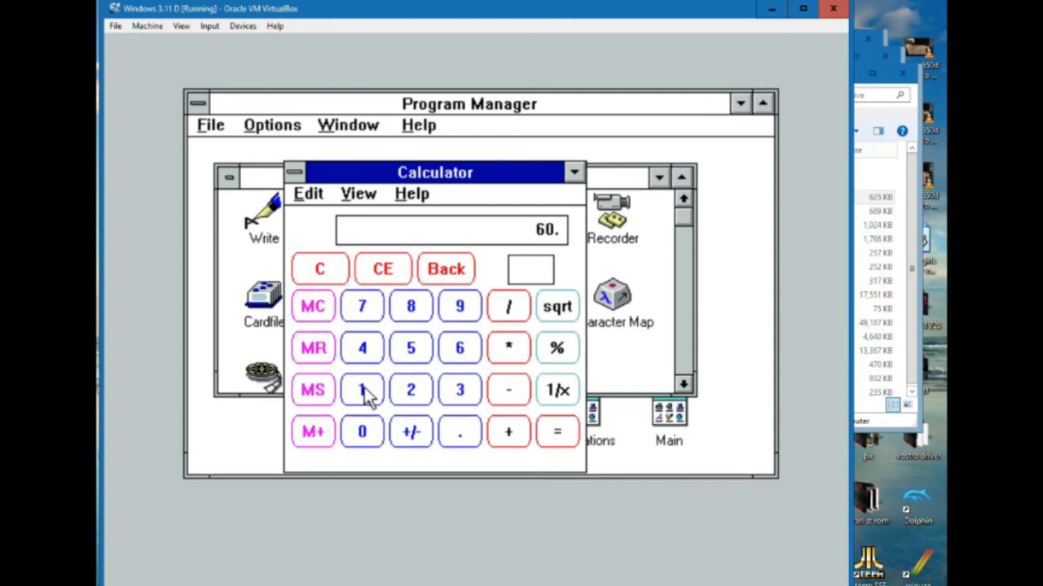
{"action": "left_click", "coordinate": [416, 388]}
{"action": "left_click", "coordinate": [371, 350]}
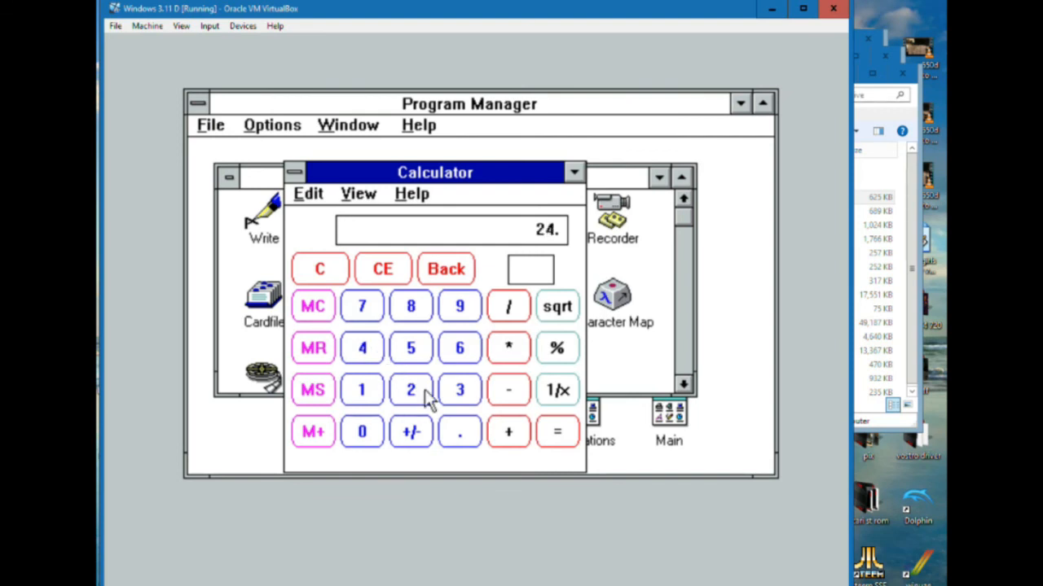
{"action": "left_click", "coordinate": [554, 438]}
Clear the last result, begin multiplying 60 by 60, and clear the second entry
{"action": "left_click", "coordinate": [377, 272]}
{"action": "left_click", "coordinate": [458, 350]}
{"action": "left_click", "coordinate": [363, 433]}
{"action": "left_click", "coordinate": [459, 356]}
{"action": "left_click", "coordinate": [365, 438]}
{"action": "left_click", "coordinate": [383, 269]}
Enter the chained multiplication 60 × 60 × 365 and leave it ready for another factor
{"action": "left_click", "coordinate": [461, 359]}
{"action": "left_click", "coordinate": [346, 441]}
{"action": "double_click", "coordinate": [508, 346]}
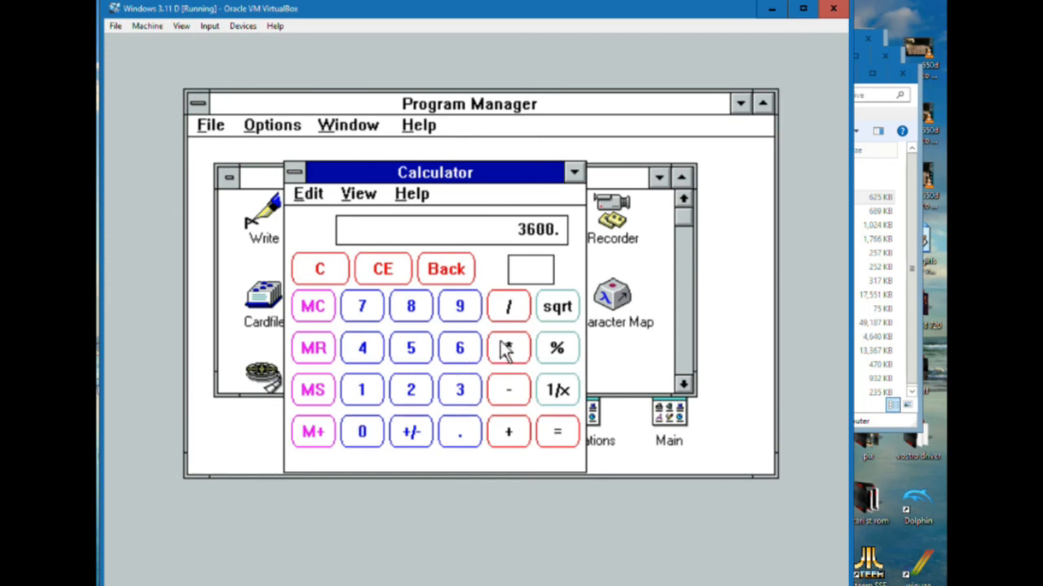
{"action": "left_click", "coordinate": [477, 349]}
{"action": "left_click", "coordinate": [356, 446]}
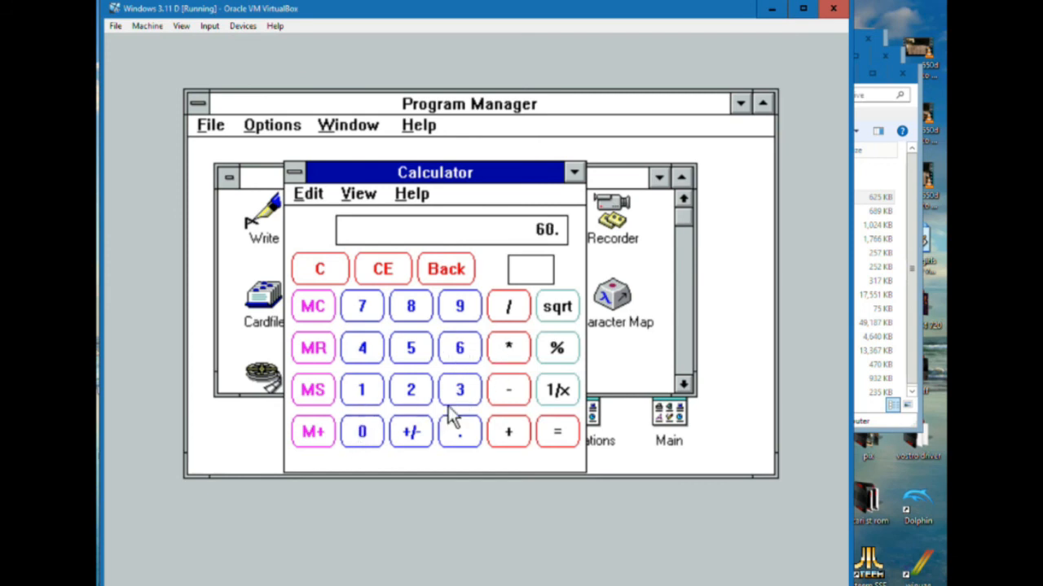
{"action": "left_click", "coordinate": [505, 349]}
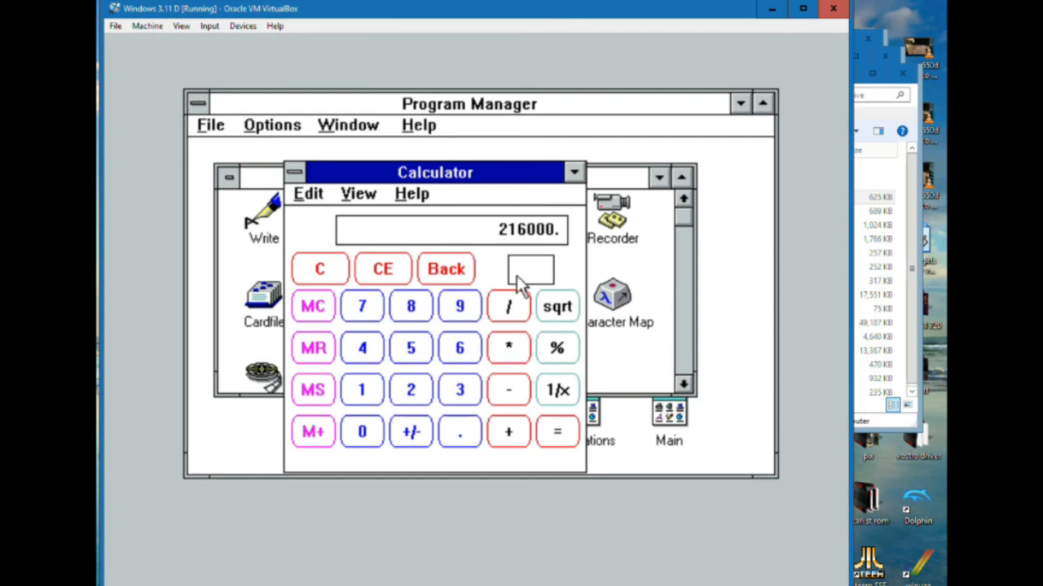
{"action": "left_click", "coordinate": [459, 399]}
{"action": "left_click", "coordinate": [461, 350]}
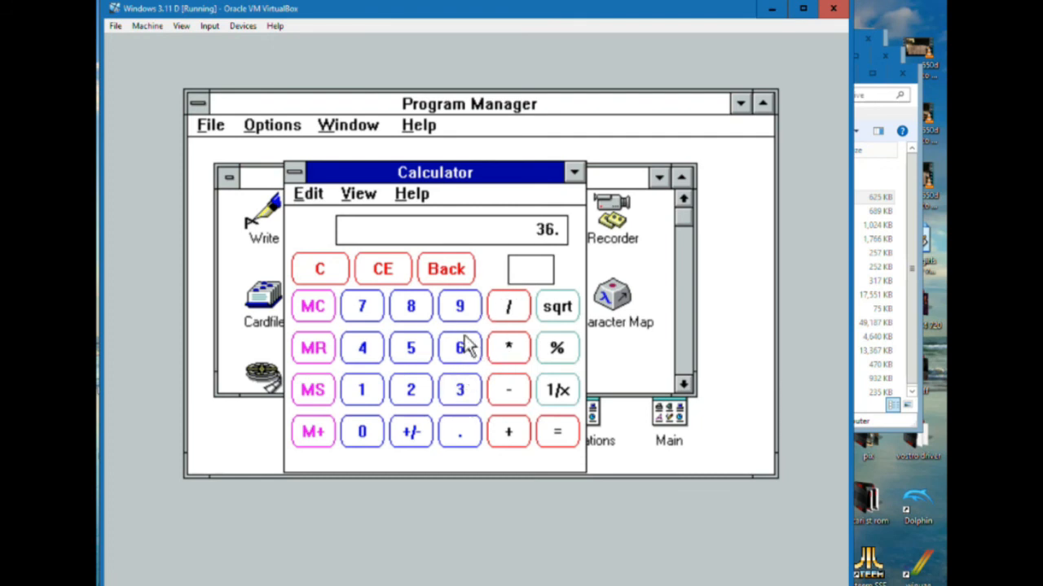
{"action": "left_click", "coordinate": [419, 347]}
{"action": "left_click", "coordinate": [507, 348]}
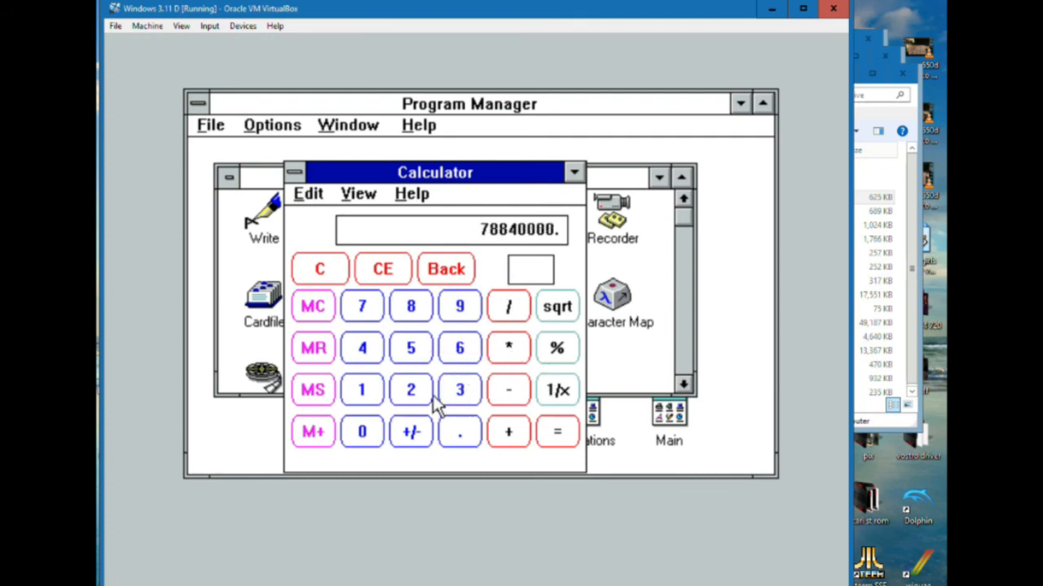
Multiply the running product by 28, compute the total, and close Calculator
{"action": "left_click", "coordinate": [423, 390]}
{"action": "left_click", "coordinate": [429, 303]}
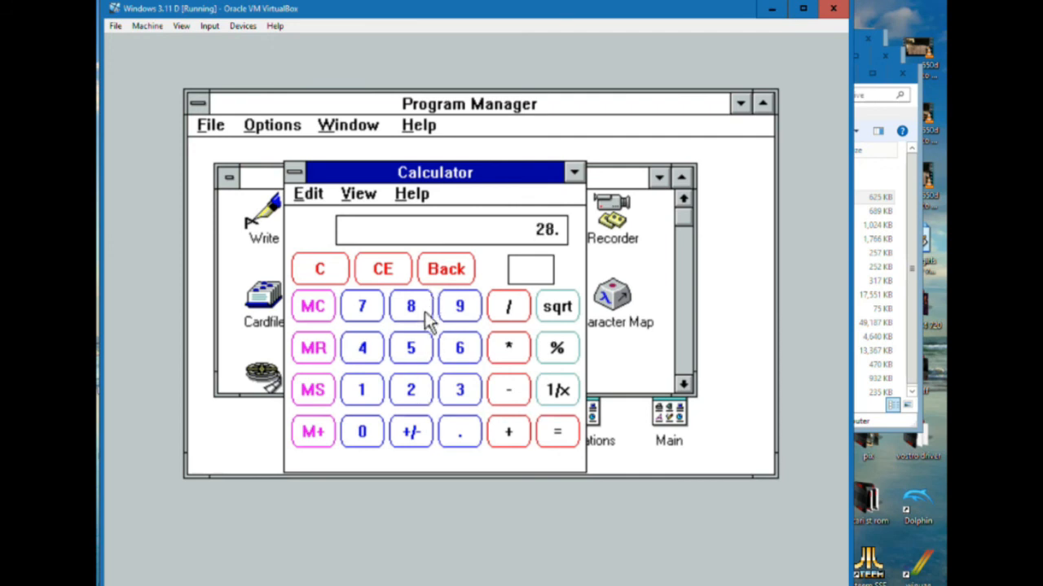
{"action": "left_click", "coordinate": [559, 437]}
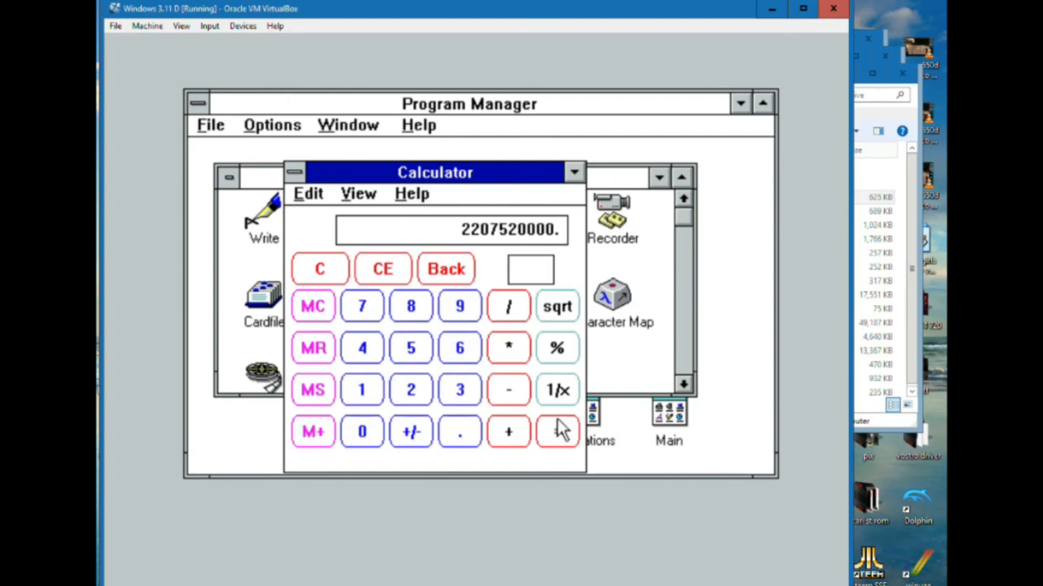
{"action": "left_click", "coordinate": [294, 171]}
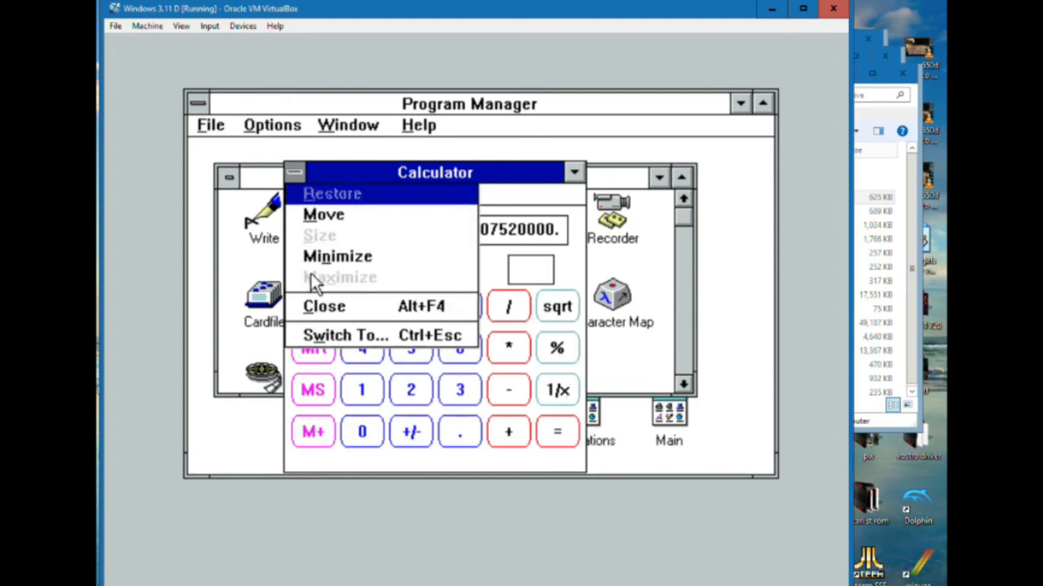
{"action": "left_click", "coordinate": [324, 306]}
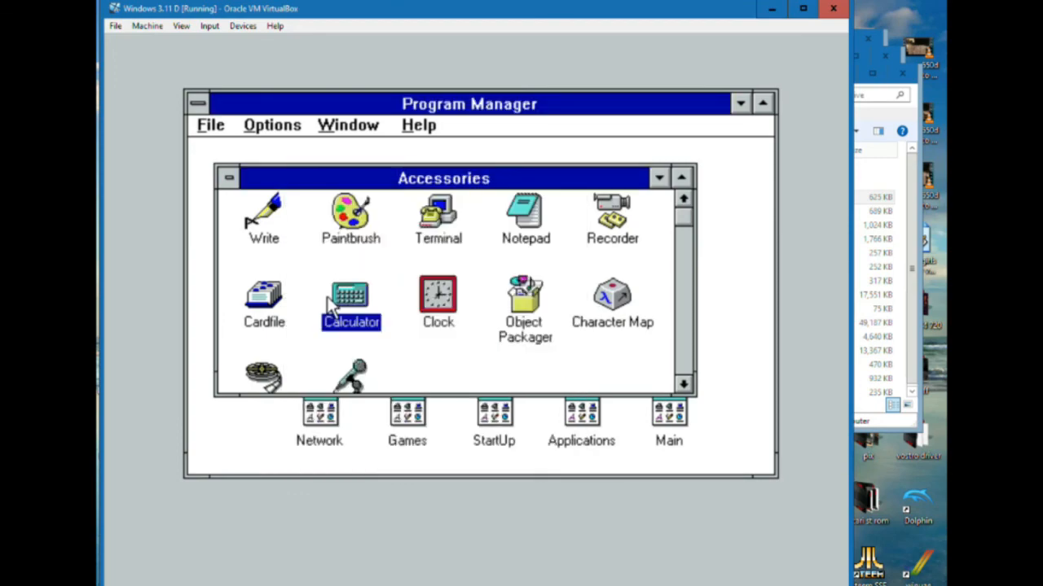